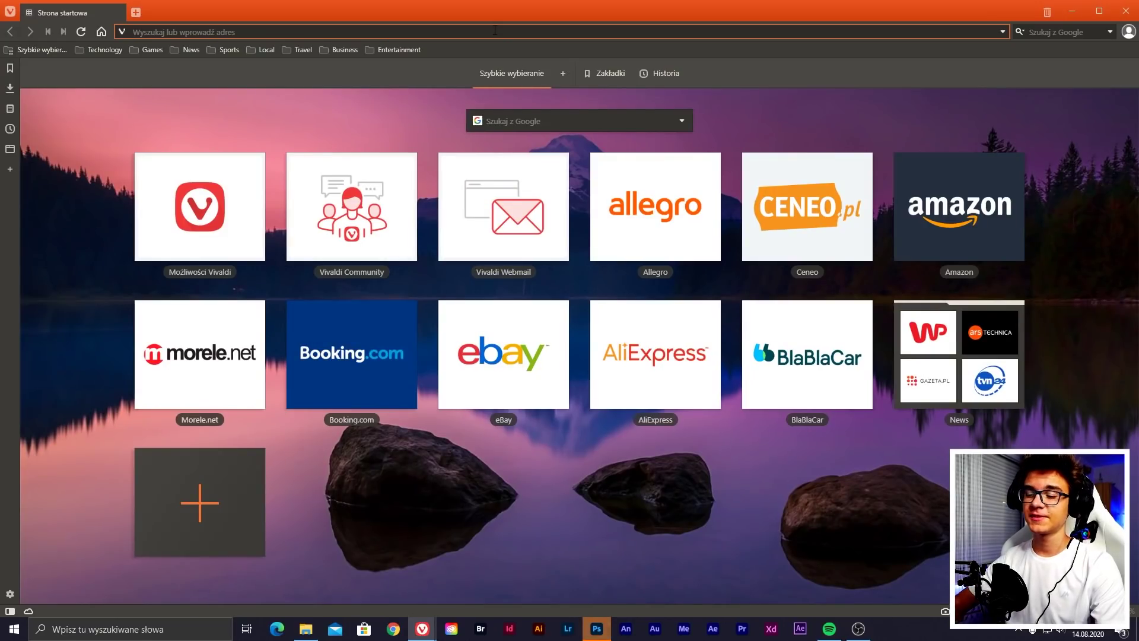
# Load photopea.com in the Vivaldi browser and dismiss its privacy notice
pyautogui.write('ph')
pyautogui.press('Return')
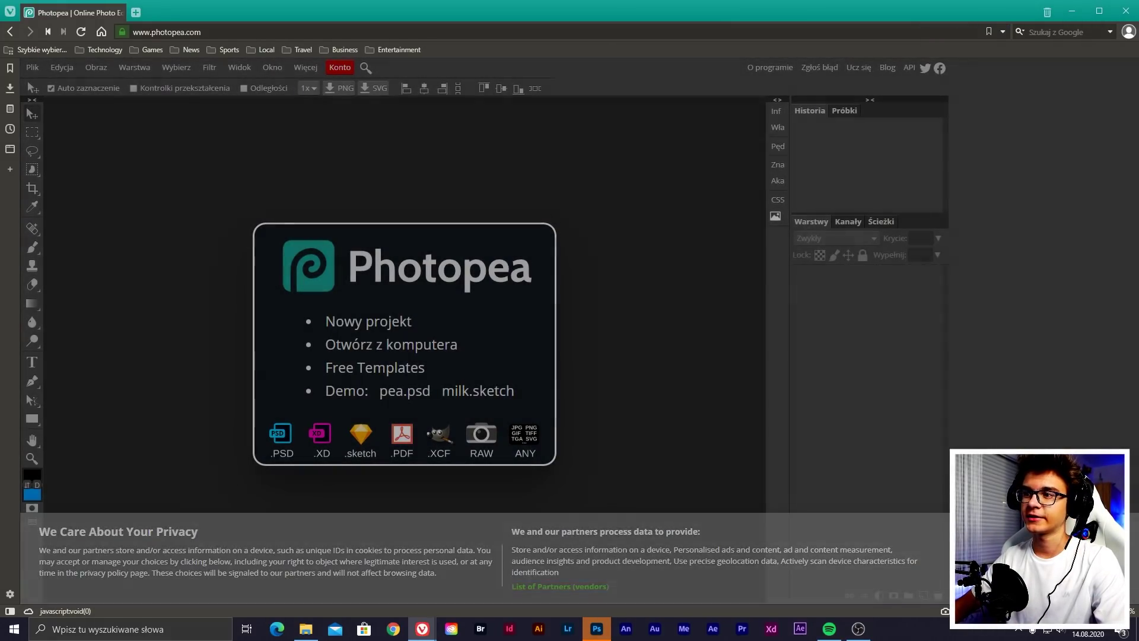
pyautogui.click(518, 460)
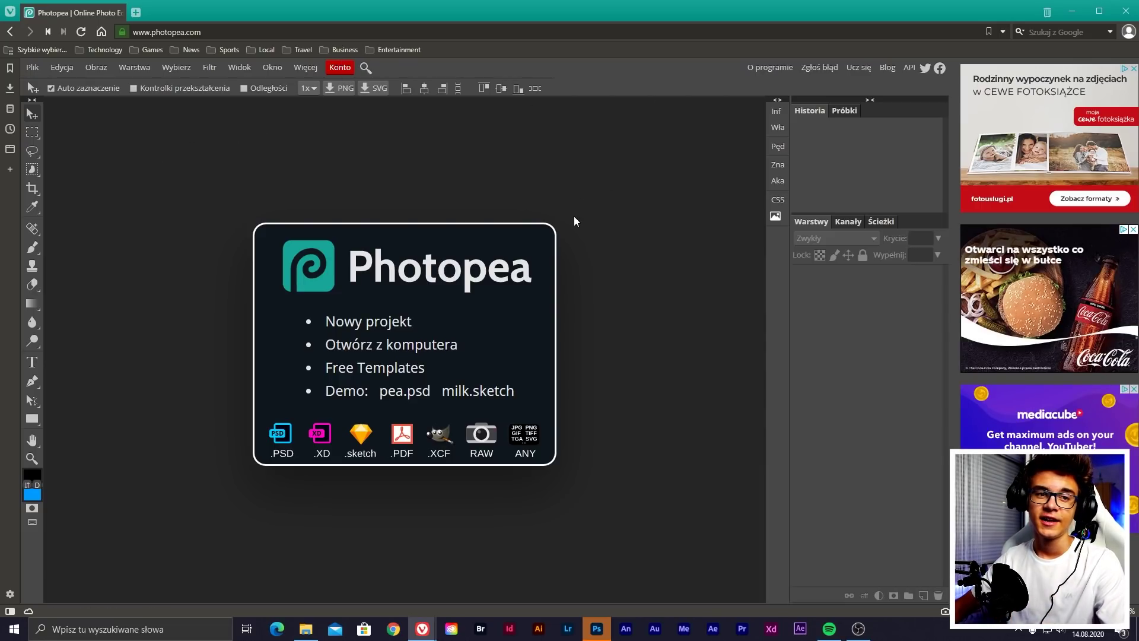
# Return from Photopea to the Photoshop home screen
pyautogui.click(598, 628)
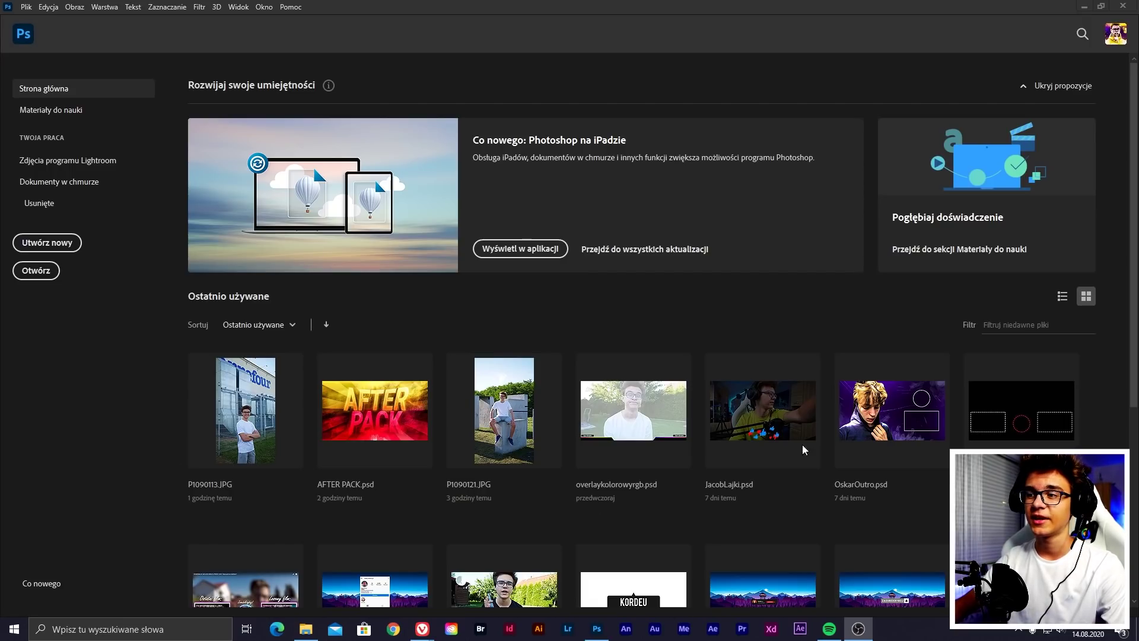
pyautogui.moveTo(422, 628)
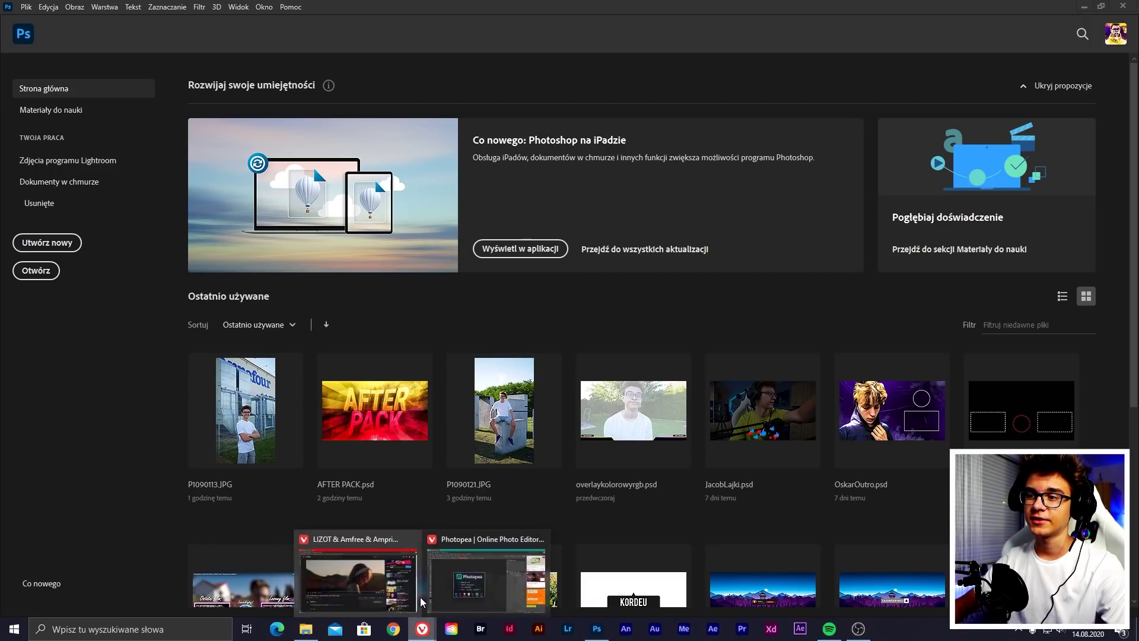
pyautogui.click(530, 535)
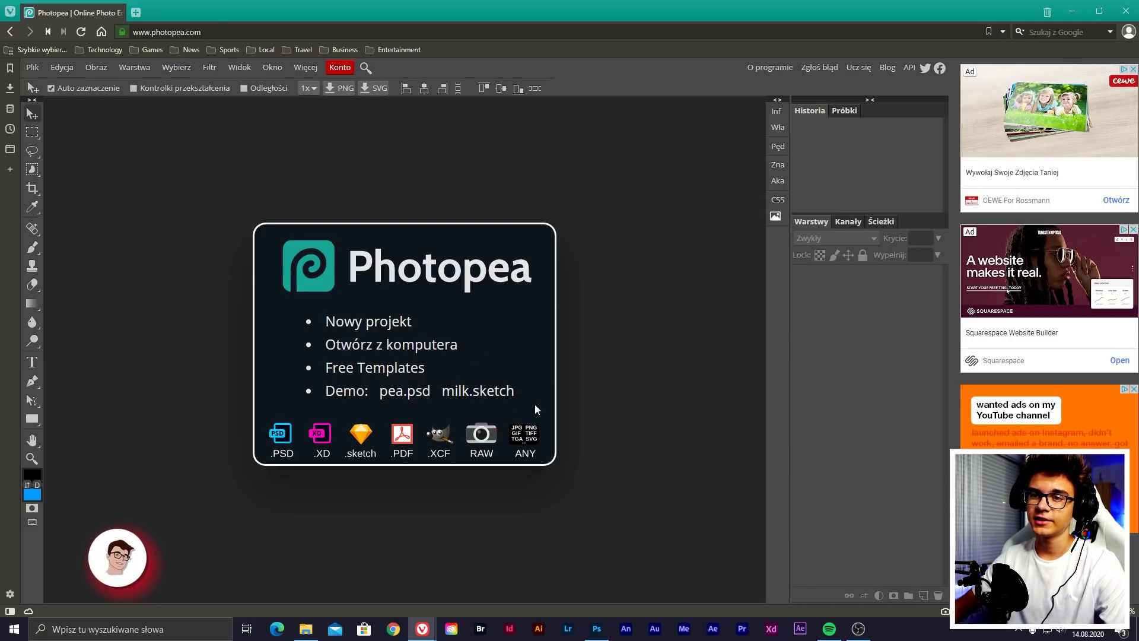
pyautogui.hotkey('alt', 'Tab')
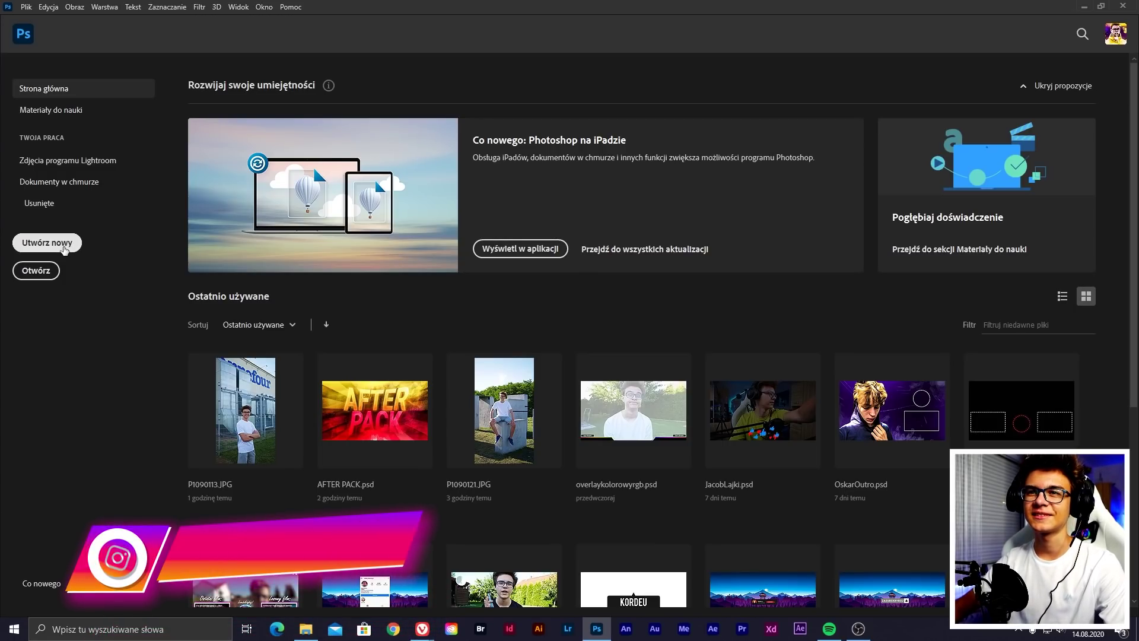
# Create a new 2560×423 white banner canvas
pyautogui.click(69, 245)
pyautogui.write('25')
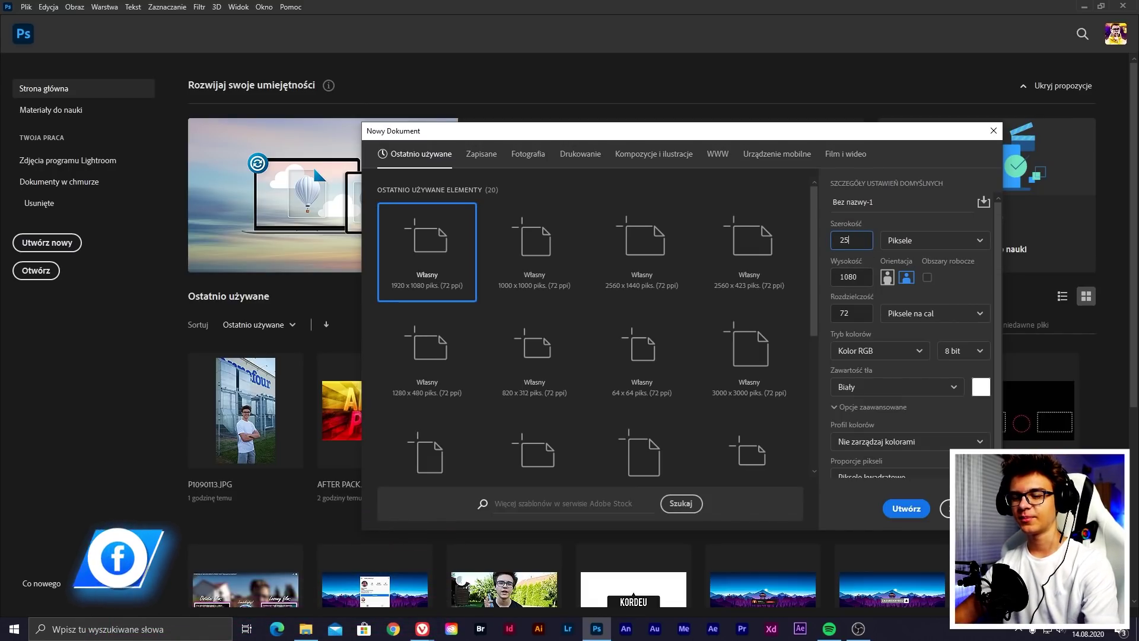
pyautogui.write('60')
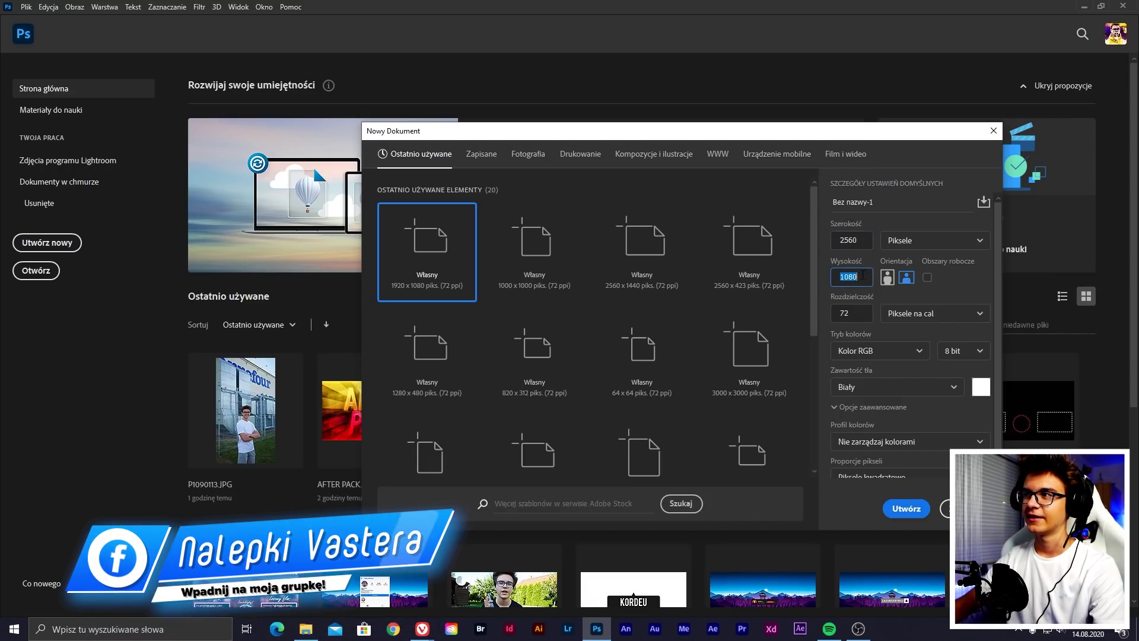
pyautogui.write('423')
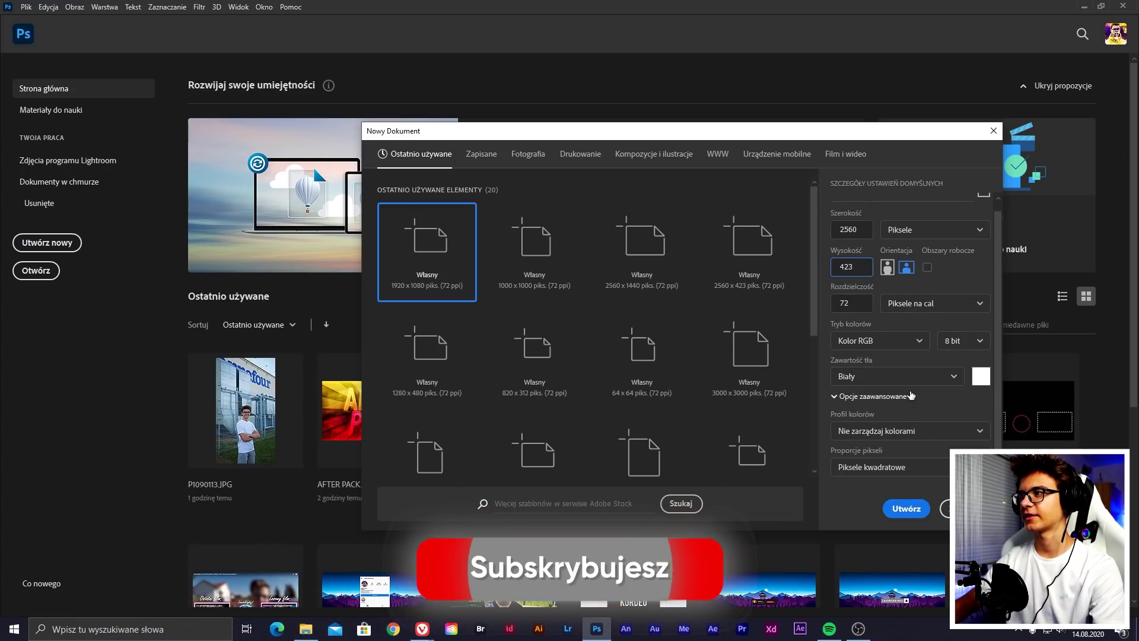
pyautogui.click(942, 511)
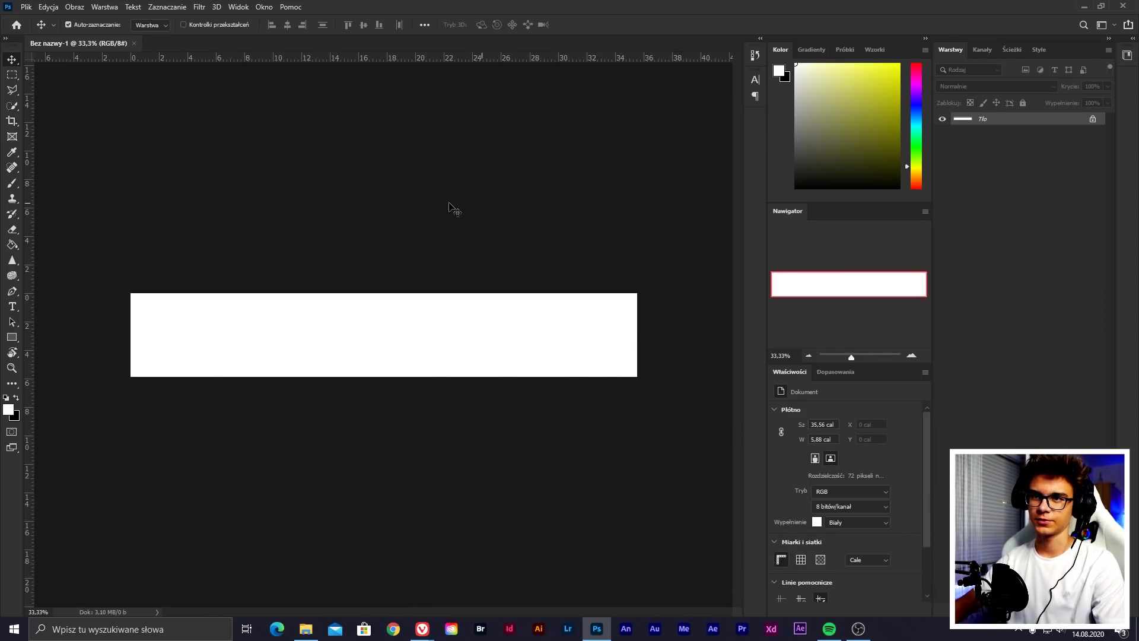
# Create a second blank document from the 1920×1080 preset
pyautogui.scroll(1, 352, 285)
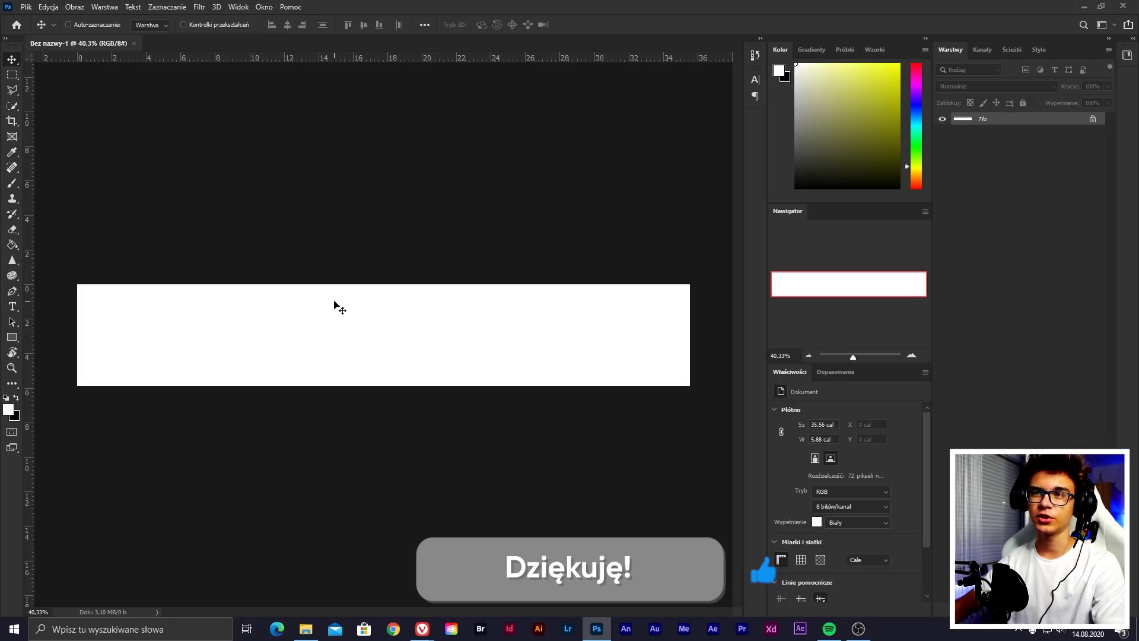
pyautogui.hotkey('ctrl', 'n')
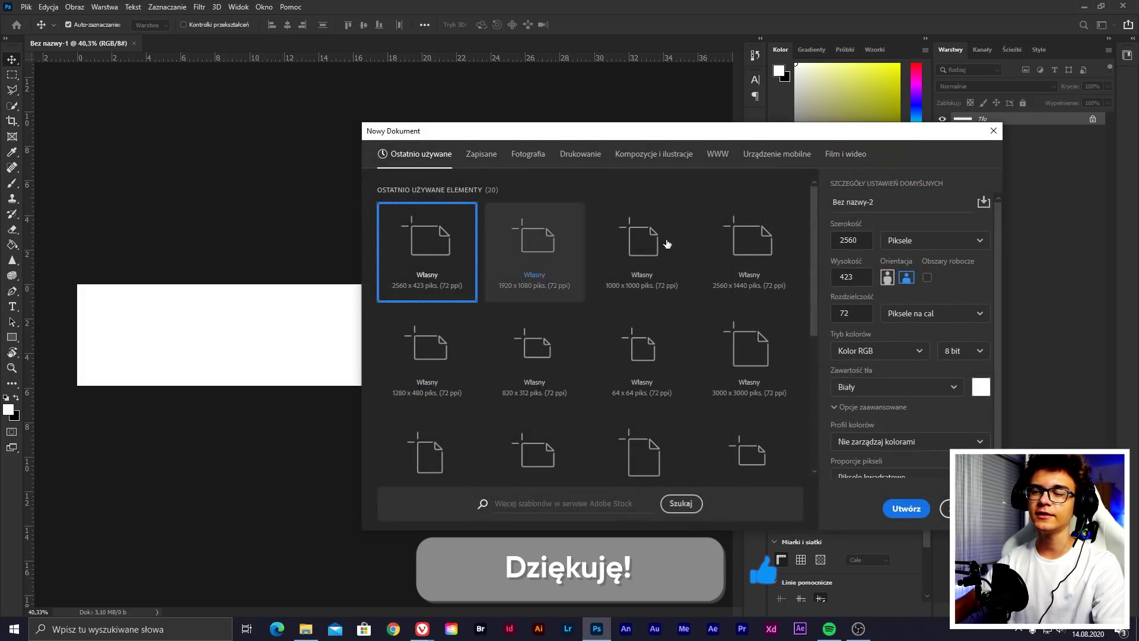
pyautogui.click(572, 256)
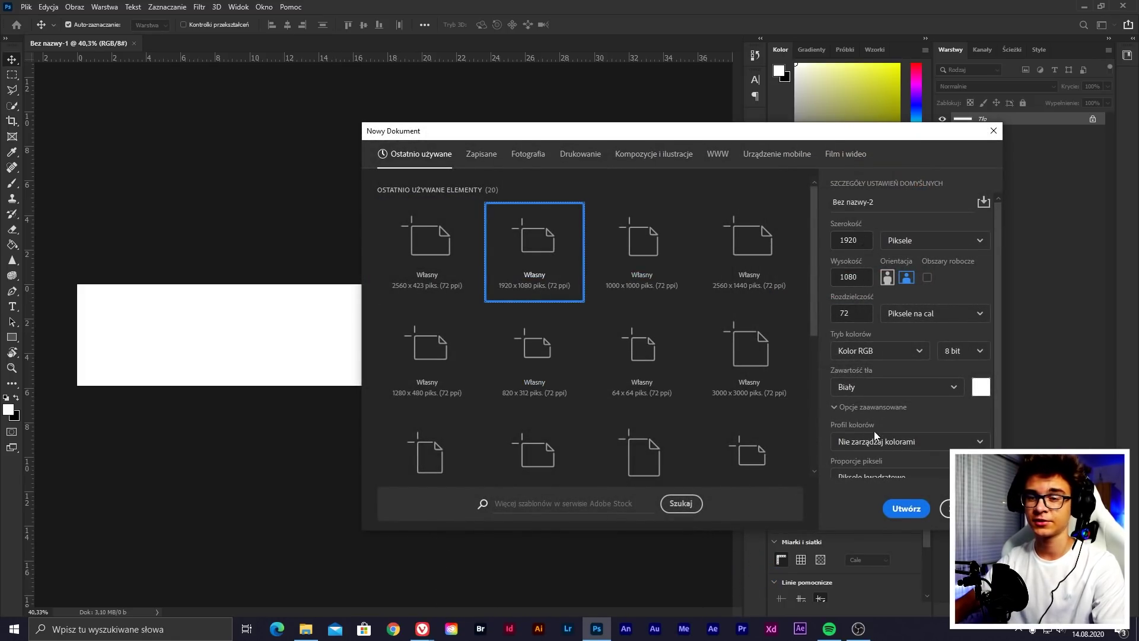
pyautogui.click(922, 511)
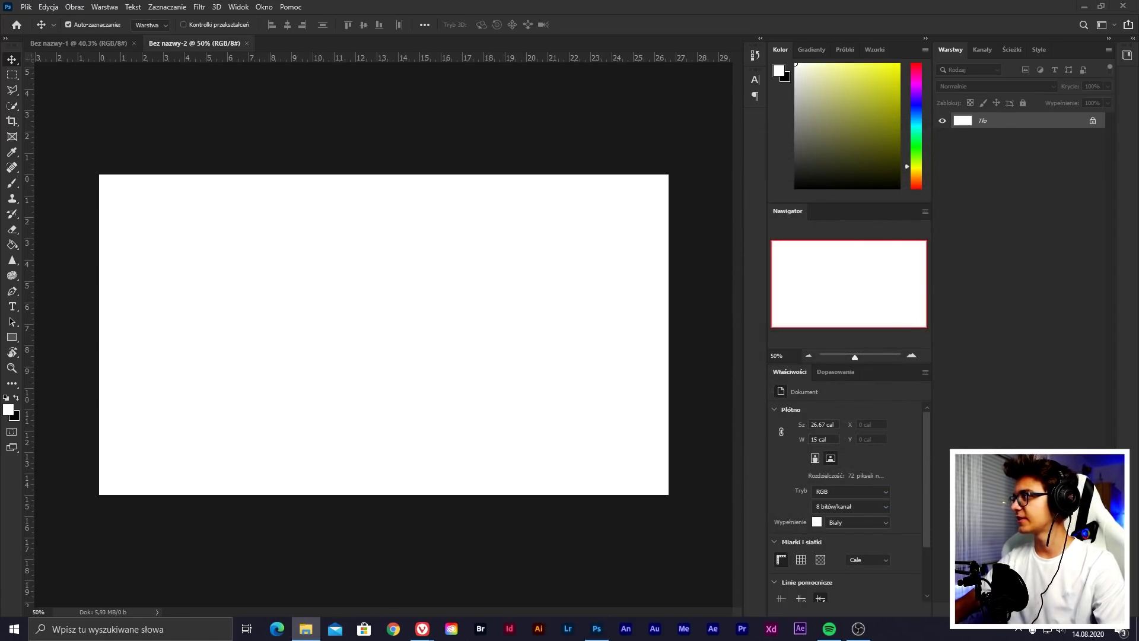
# Place the photo P1080855 from File Explorer onto the 1920×1080 canvas
pyautogui.hotkey('alt', 'Tab')
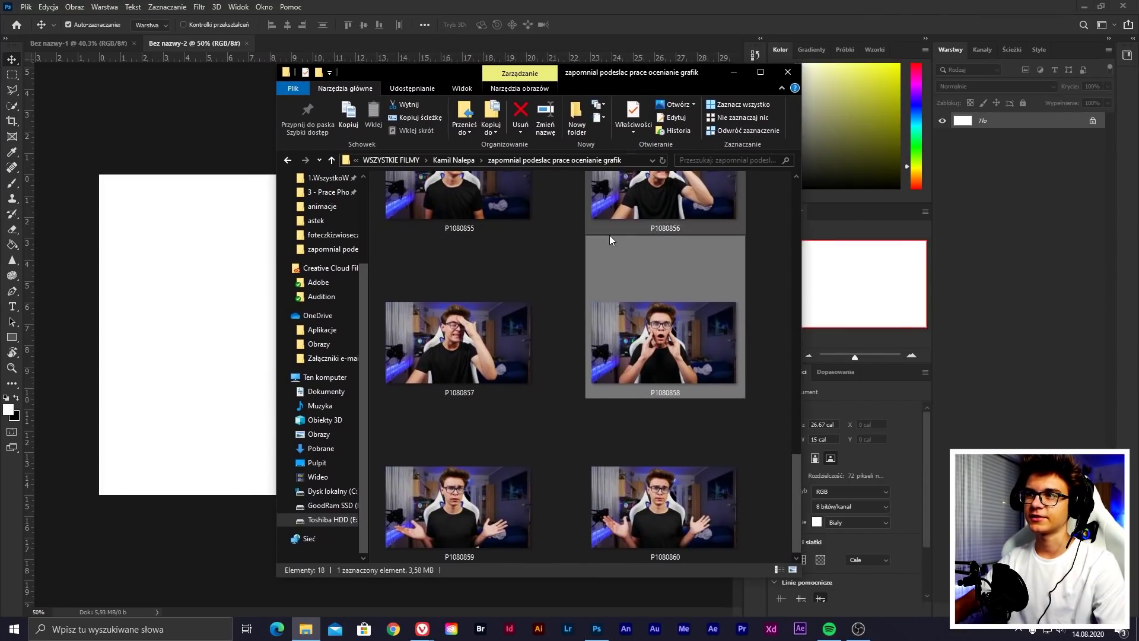
pyautogui.scroll(2, 610, 235)
pyautogui.click(427, 323)
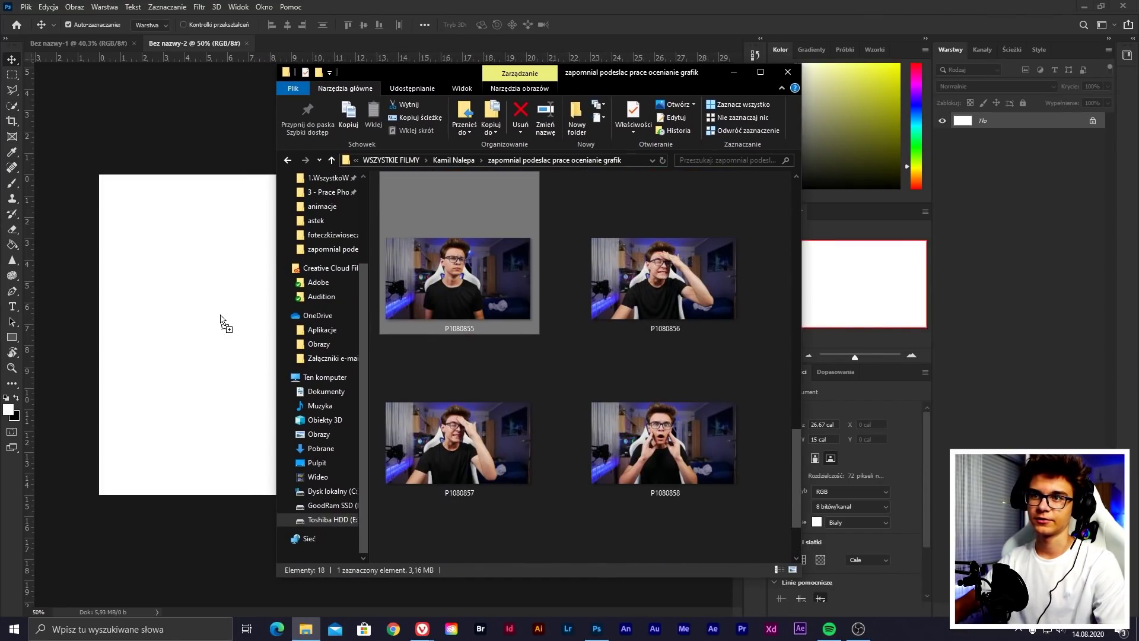
pyautogui.moveTo(220, 315); pyautogui.dragTo(220, 315)
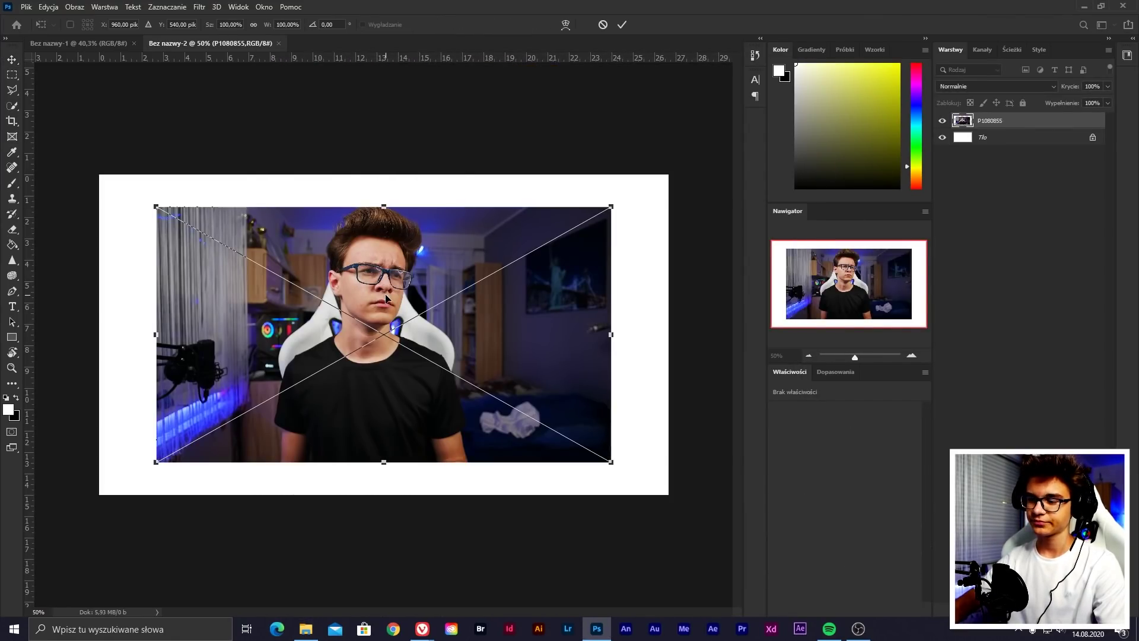
pyautogui.press('Return')
# Scale the placed photo to about 125% so it fills the canvas
pyautogui.hotkey('ctrl', 't')
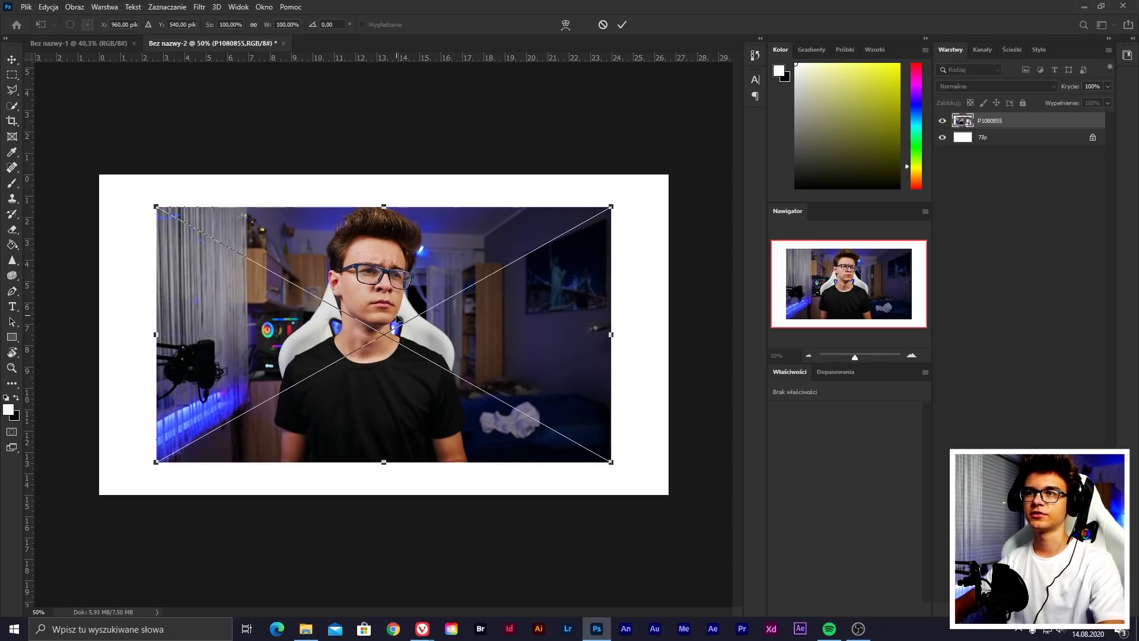
pyautogui.moveTo(389, 300); pyautogui.dragTo(331, 268)
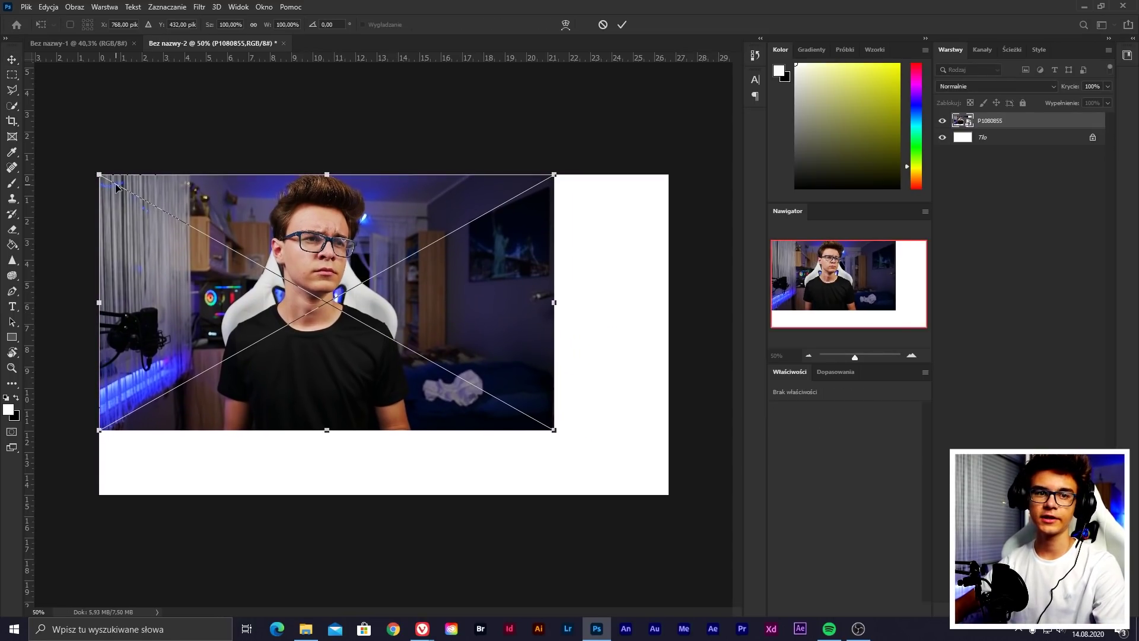
pyautogui.moveTo(558, 431); pyautogui.dragTo(569, 435)
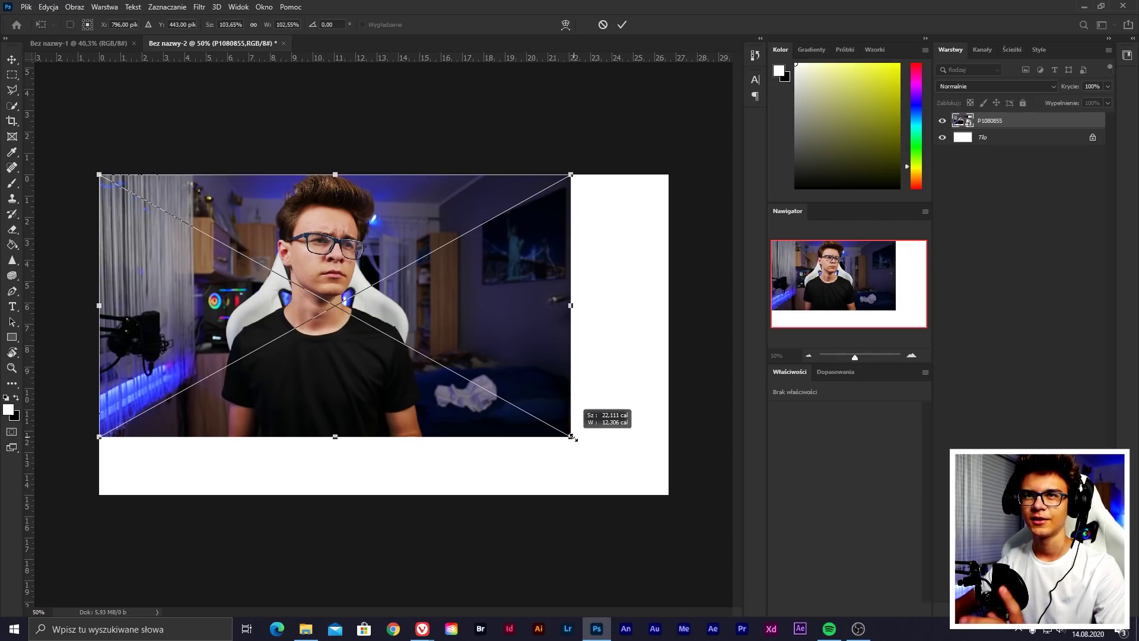
pyautogui.moveTo(573, 437); pyautogui.dragTo(668, 494)
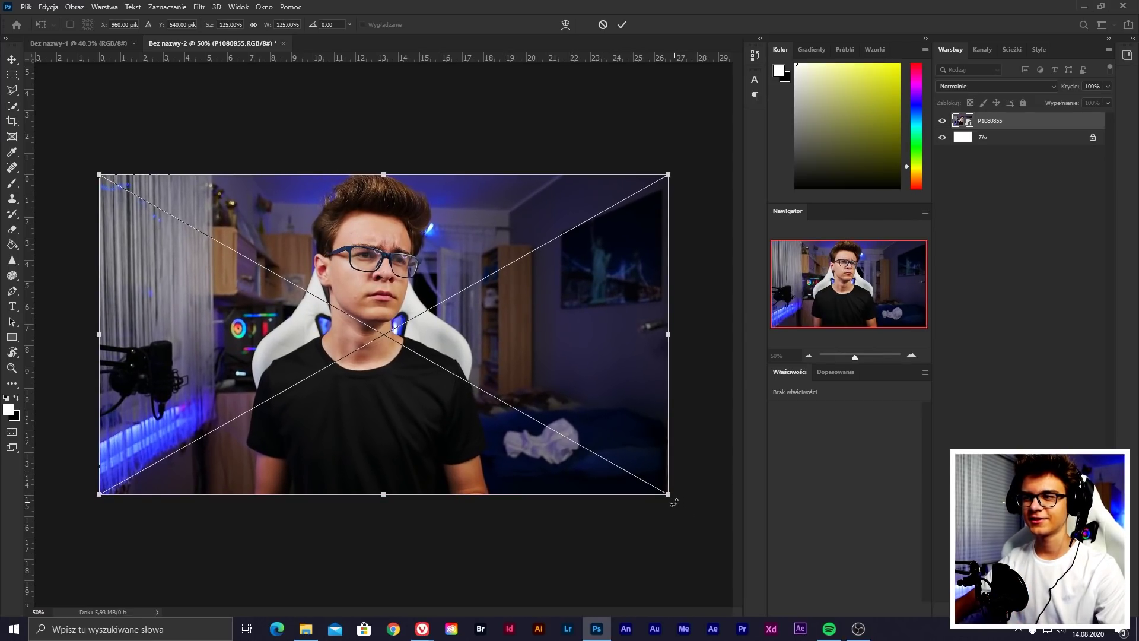
pyautogui.press('Return')
# Begin a Pen outline along the presenter's arm, up the sleeve to the shoulder
pyautogui.hotkey('ctrl', '0')
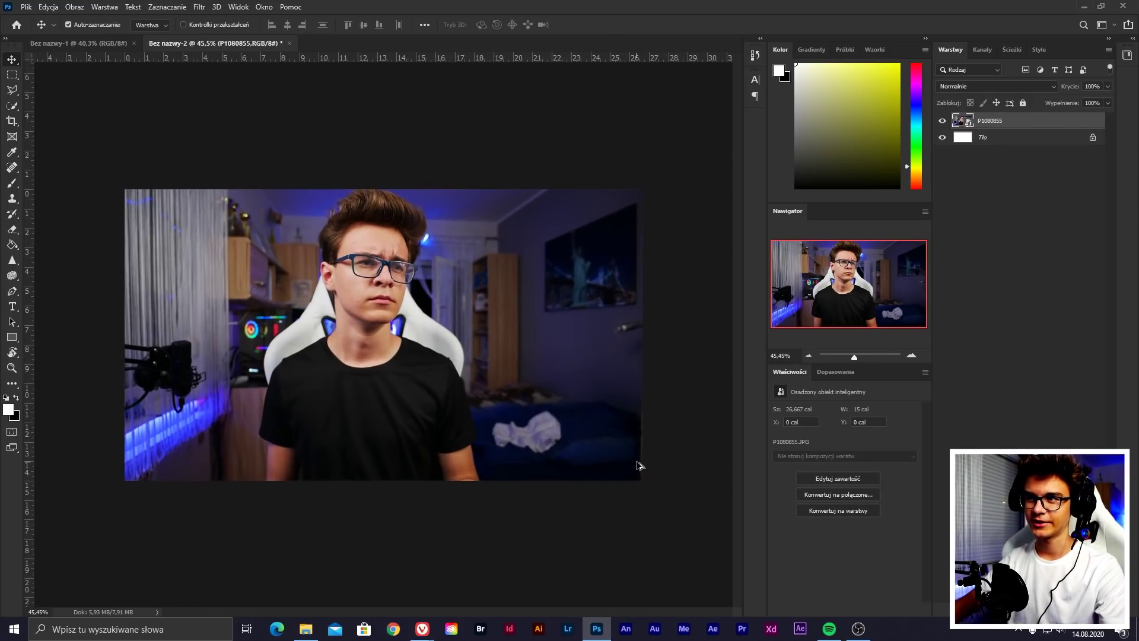
pyautogui.scroll(-2, 594, 519)
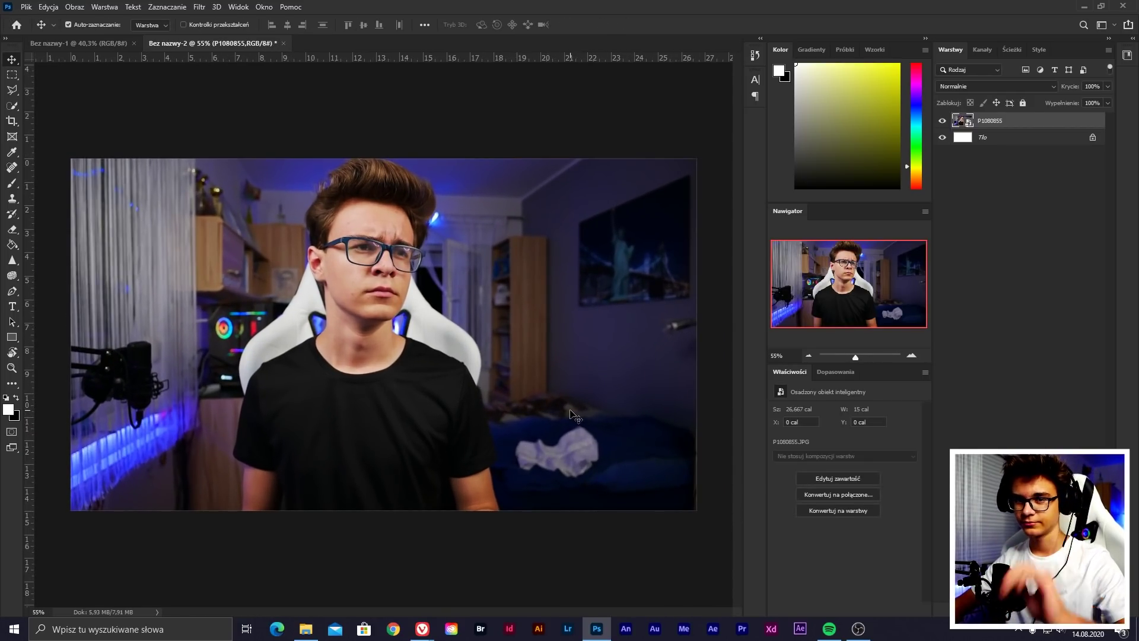
pyautogui.press('p')
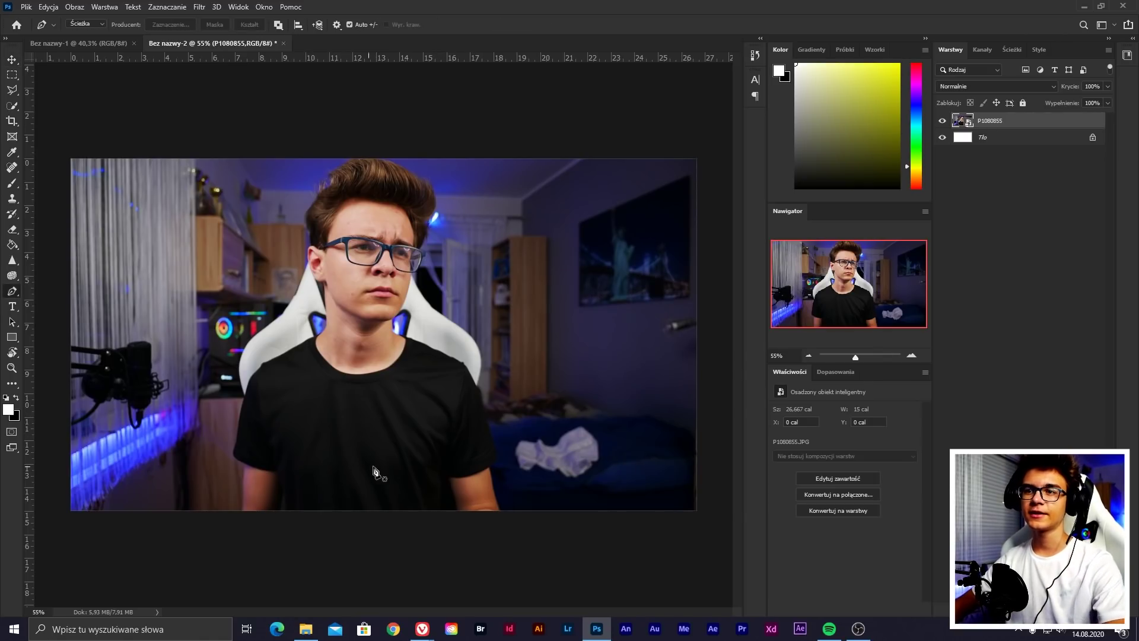
pyautogui.scroll(1, 299, 379)
pyautogui.scroll(-3, 298, 379)
pyautogui.scroll(5, 195, 457)
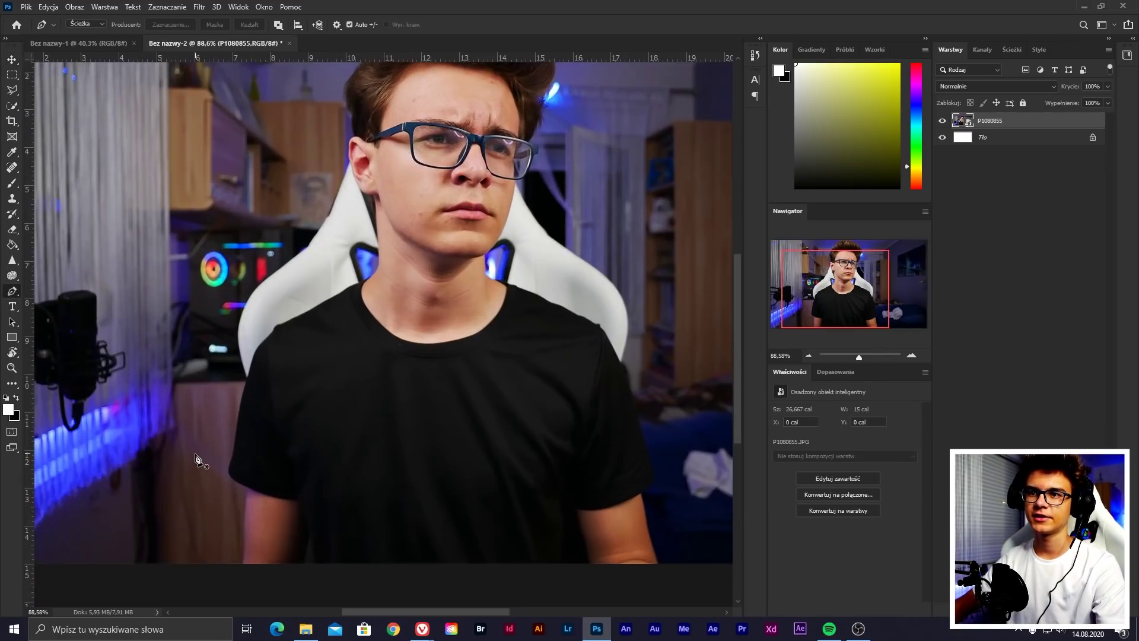
pyautogui.scroll(6, 201, 460)
pyautogui.scroll(4, 214, 466)
pyautogui.scroll(-1, 215, 469)
pyautogui.click(304, 500)
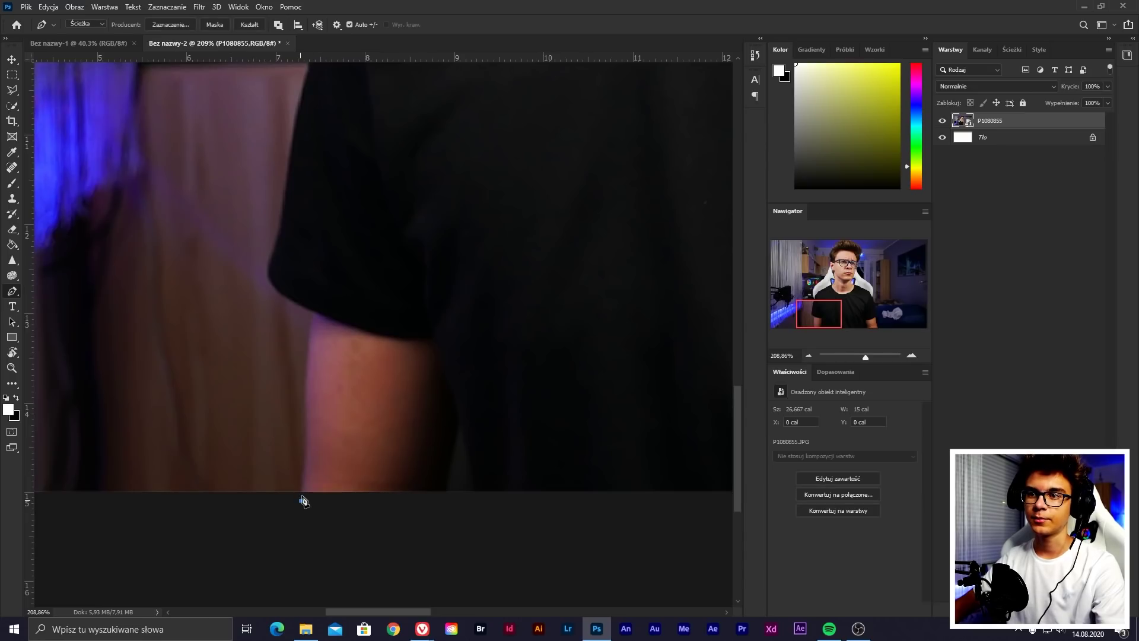
pyautogui.click(267, 273)
pyautogui.scroll(5, 274, 289)
pyautogui.click(285, 325)
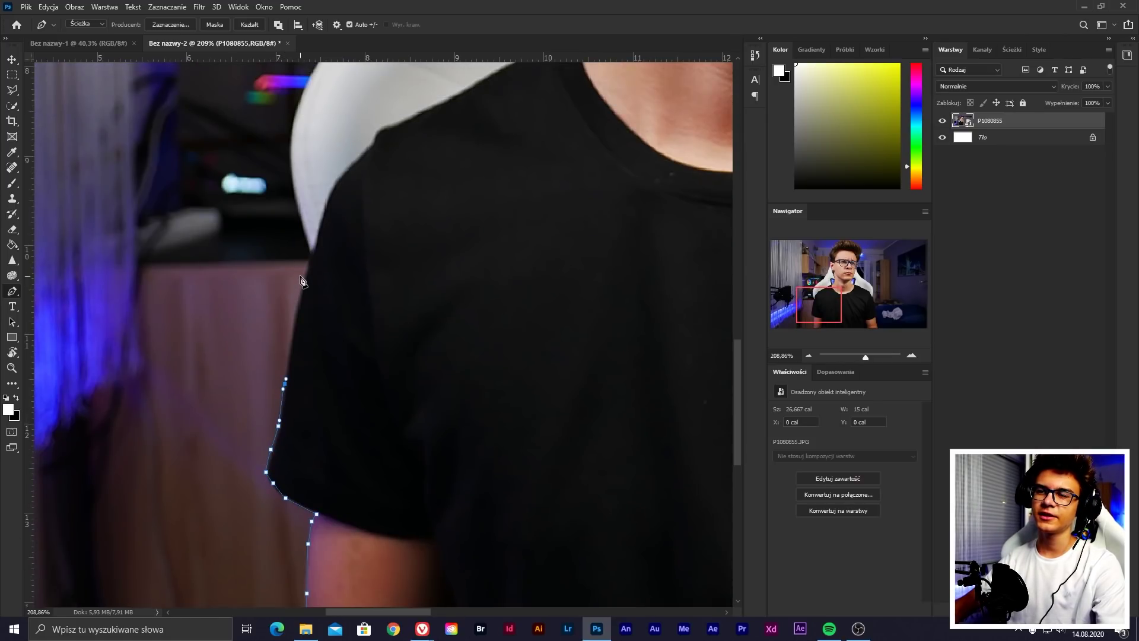
pyautogui.scroll(4, 289, 356)
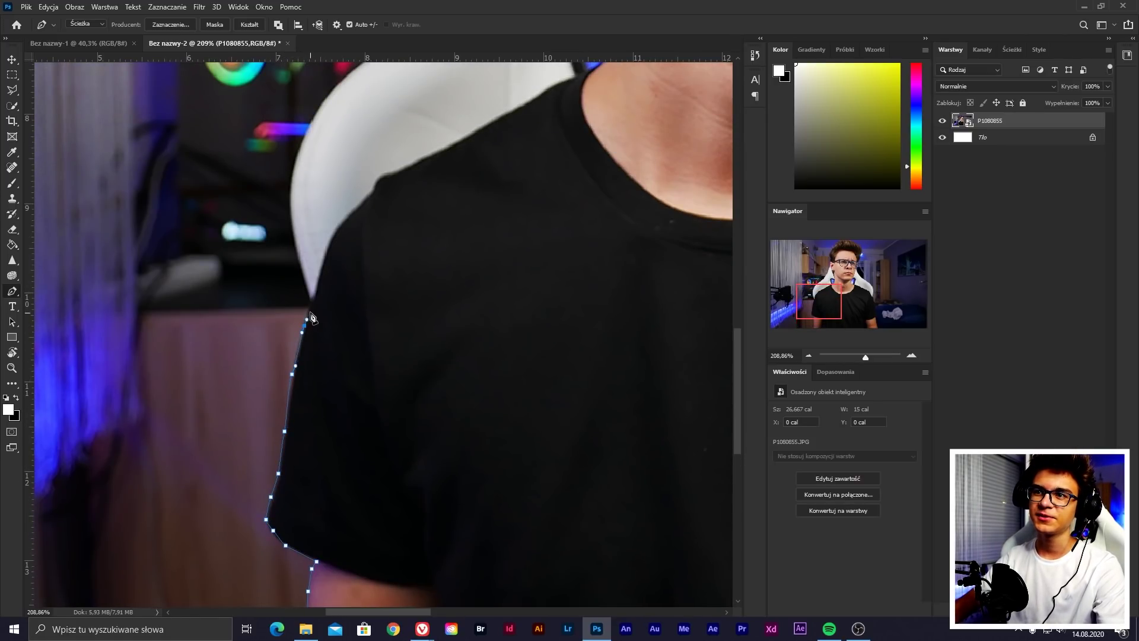
pyautogui.scroll(4, 346, 226)
pyautogui.click(360, 317)
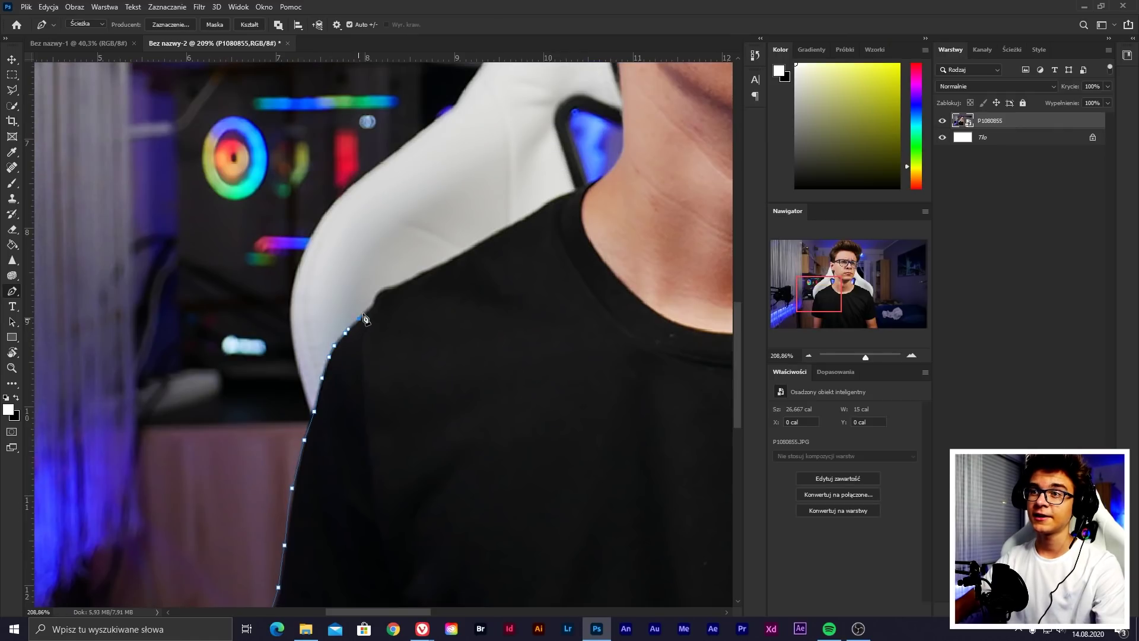
# Add curved path points across the shirt, undoing the misplaced ones
pyautogui.click(487, 293)
pyautogui.click(539, 369)
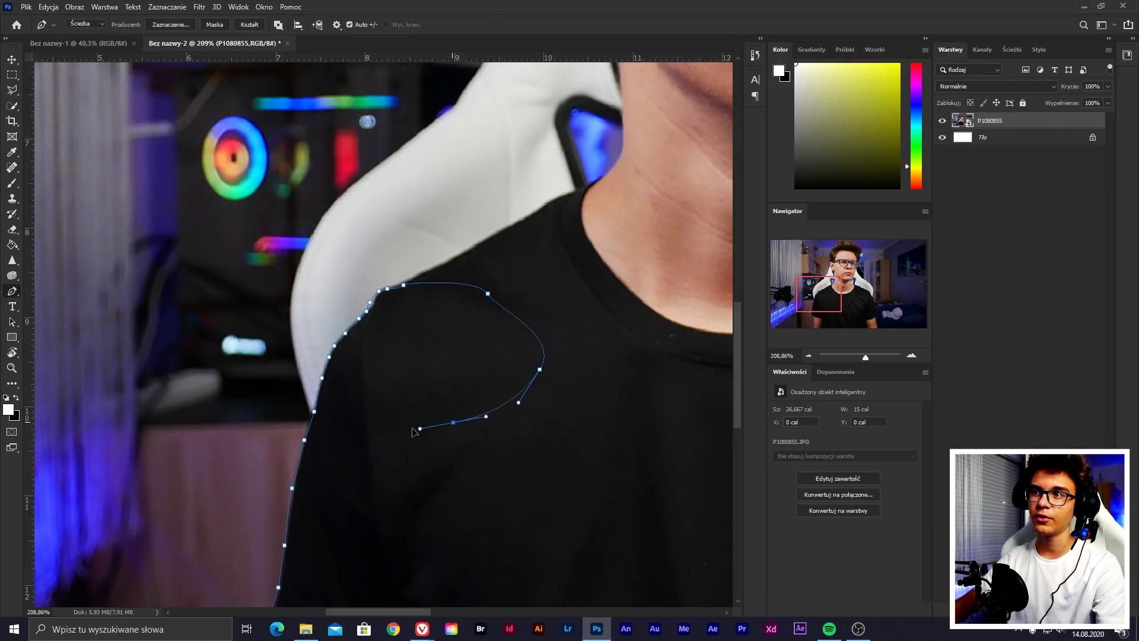
pyautogui.click(453, 422)
pyautogui.click(395, 429)
pyautogui.moveTo(480, 498); pyautogui.dragTo(567, 502)
pyautogui.moveTo(599, 427); pyautogui.dragTo(588, 365)
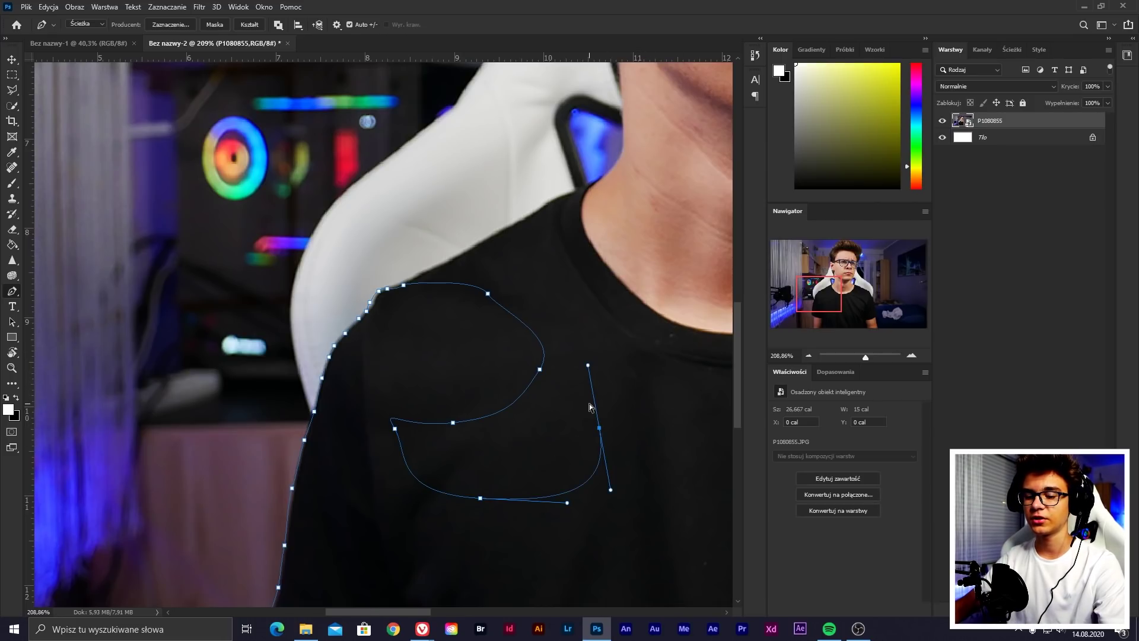
pyautogui.hotkey('ctrl', 'z')
pyautogui.hotkey('ctrl', 'z')
pyautogui.hotkey('ctrl', 'z')
pyautogui.hotkey('ctrl', 'z')
pyautogui.hotkey('ctrl', 'z')
pyautogui.hotkey('ctrl', 'z')
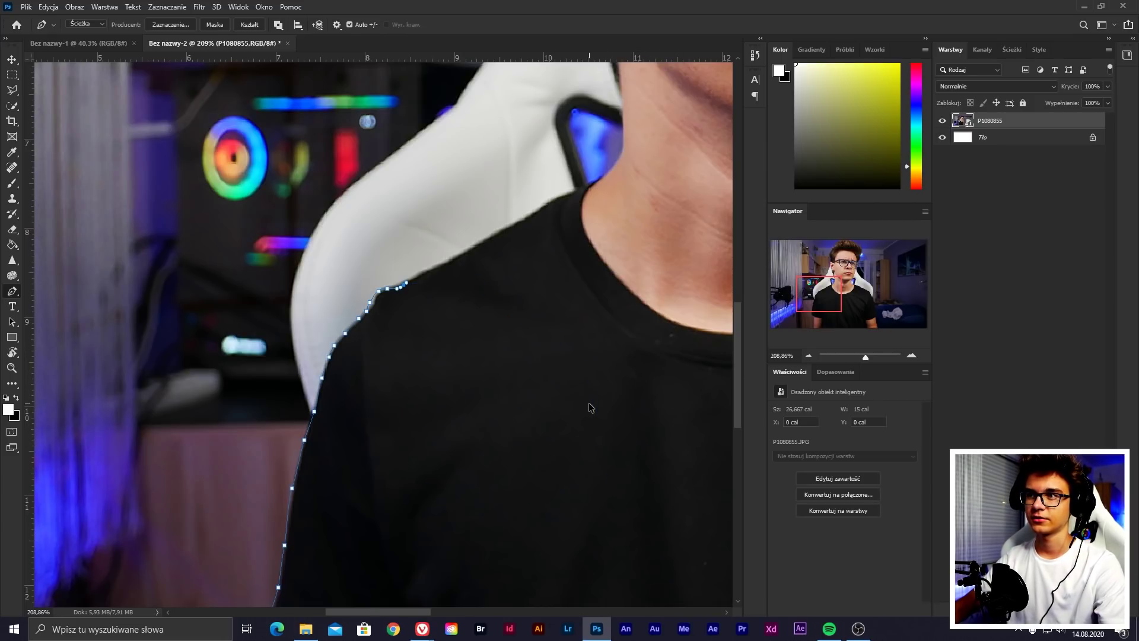
# Close the outline back at its starting anchor
pyautogui.scroll(3, 472, 300)
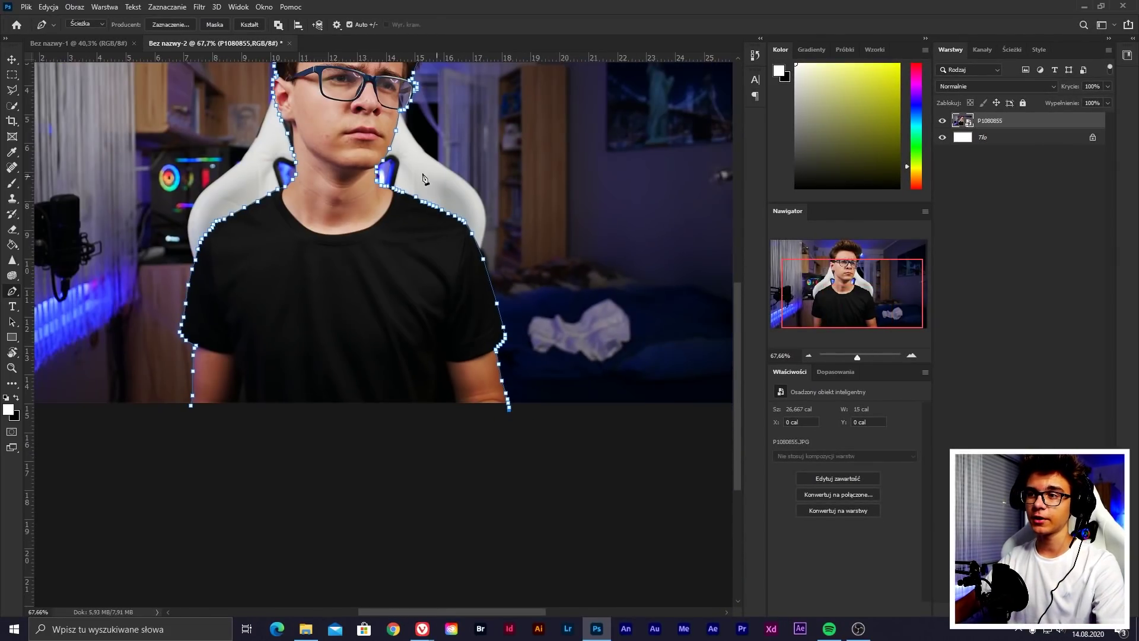
pyautogui.scroll(-3, 365, 274)
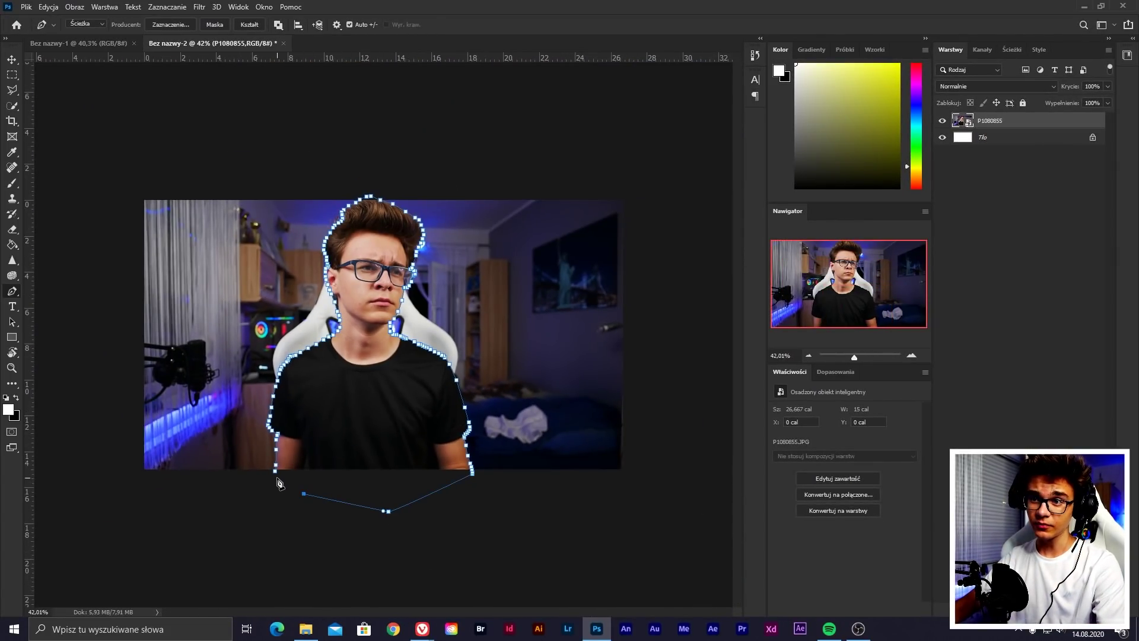
pyautogui.click(276, 477)
pyautogui.scroll(4, 286, 274)
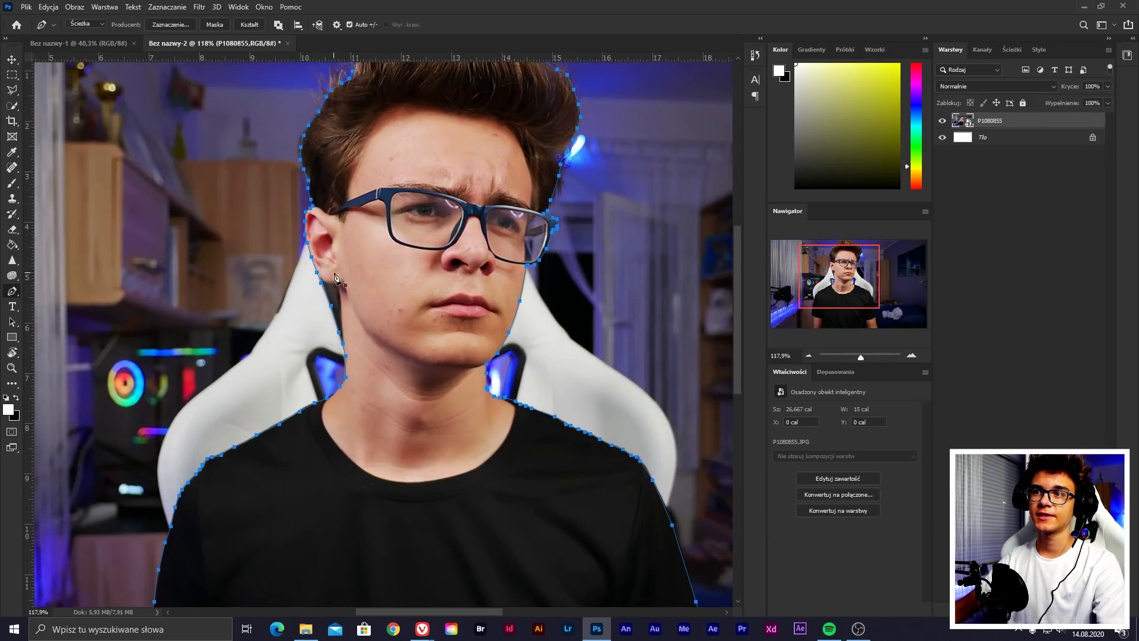
pyautogui.scroll(2, 275, 285)
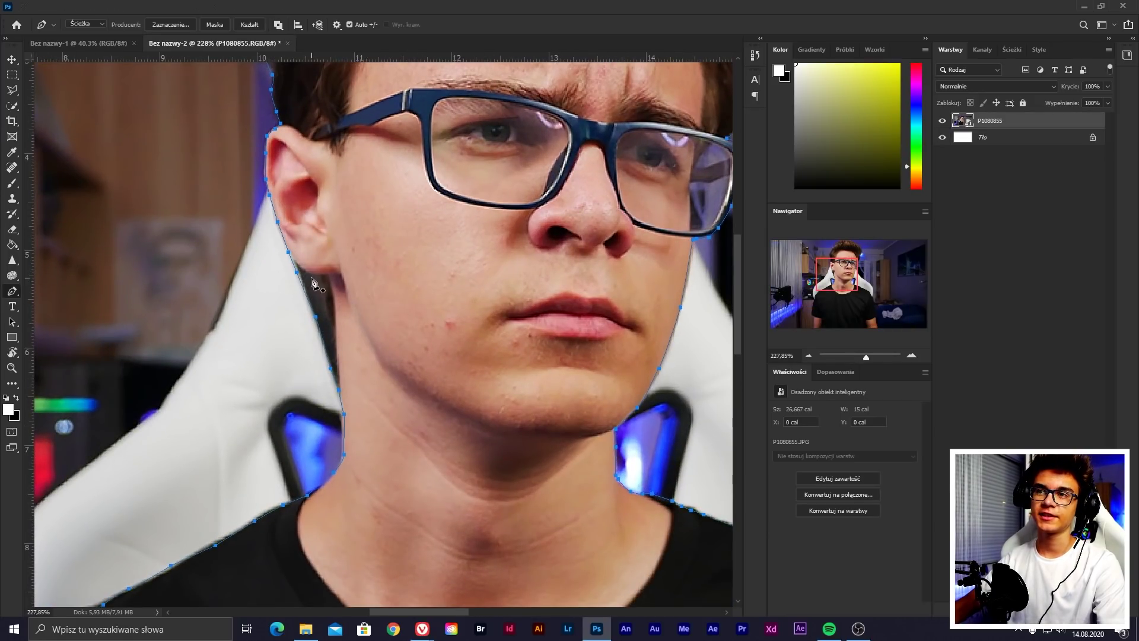
pyautogui.scroll(-4, 308, 279)
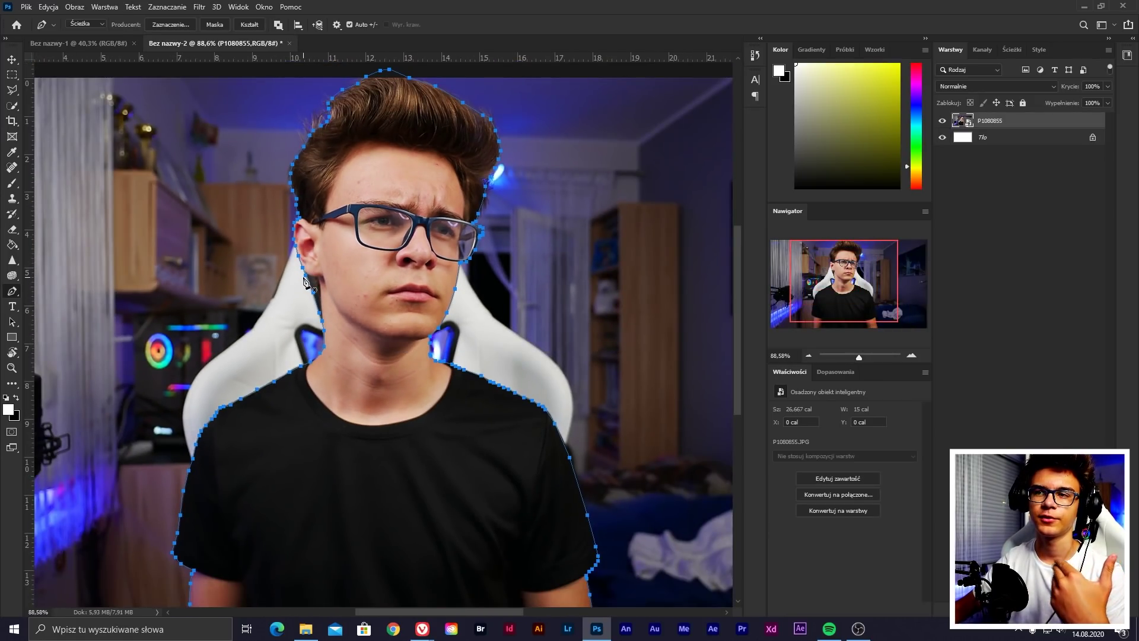
pyautogui.scroll(-1, 350, 276)
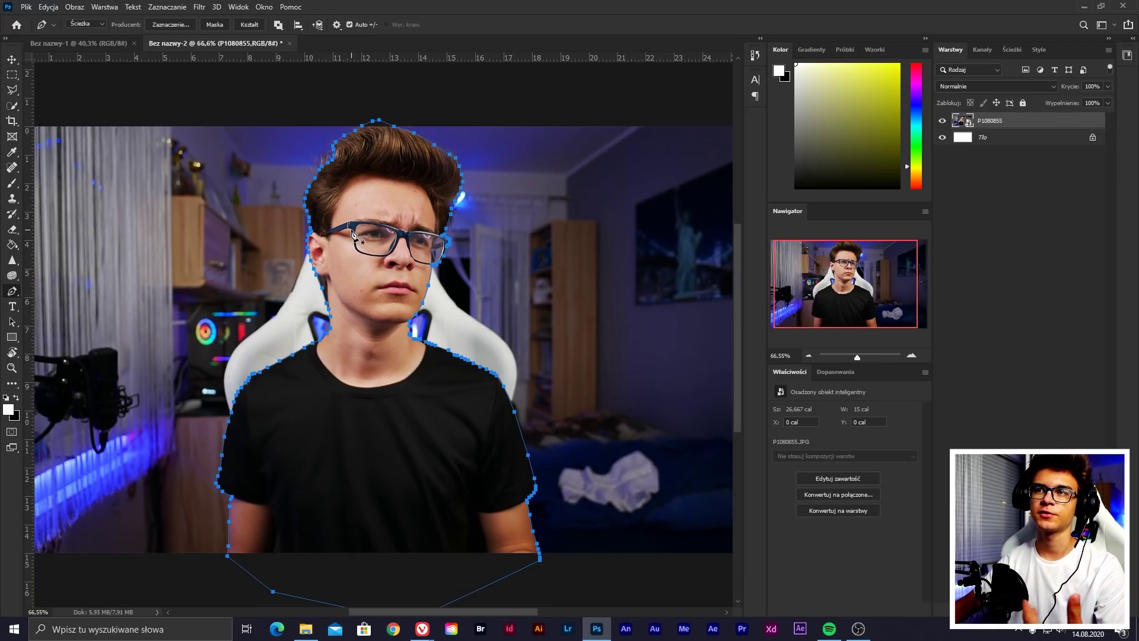
# Make a selection from the traced path and copy it to new layer Warstwa 1
pyautogui.rightClick(330, 423)
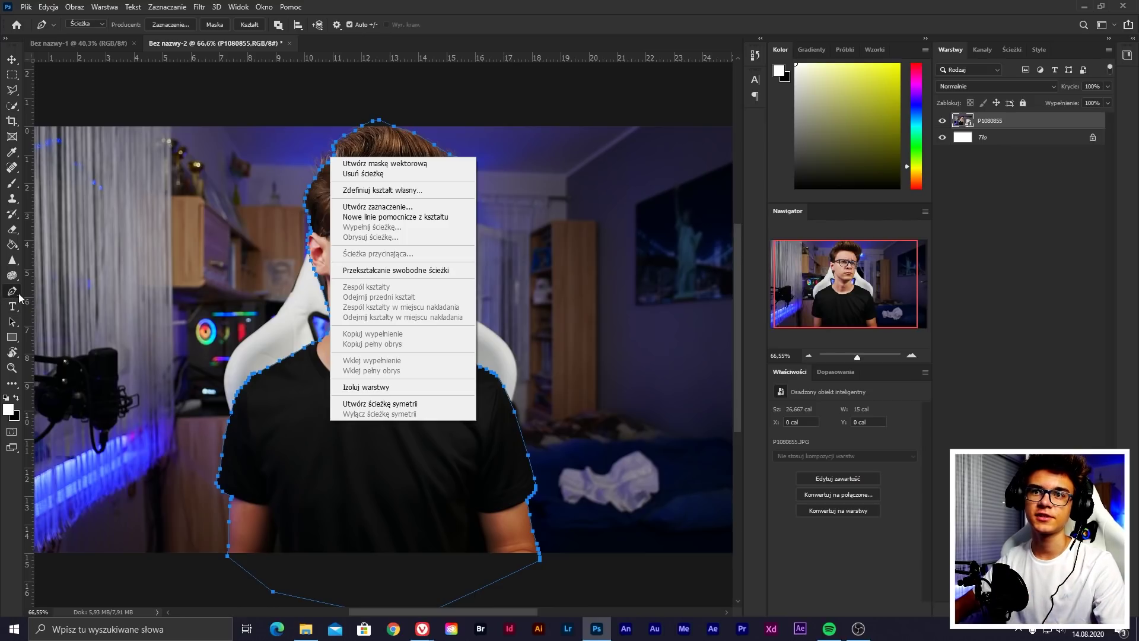
pyautogui.click(363, 207)
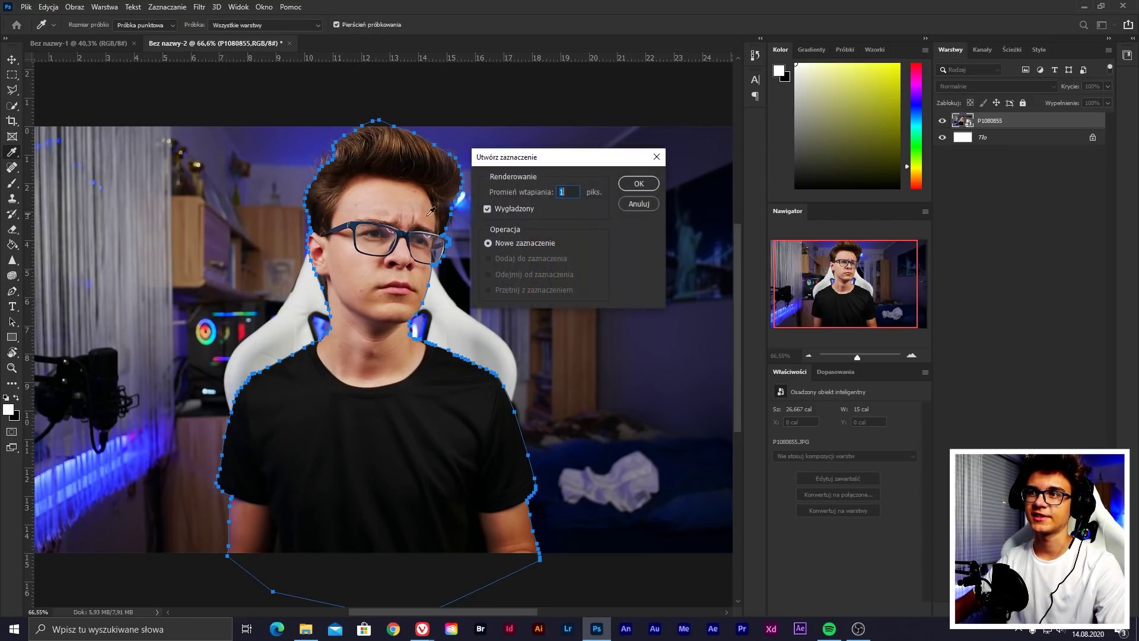
pyautogui.click(639, 184)
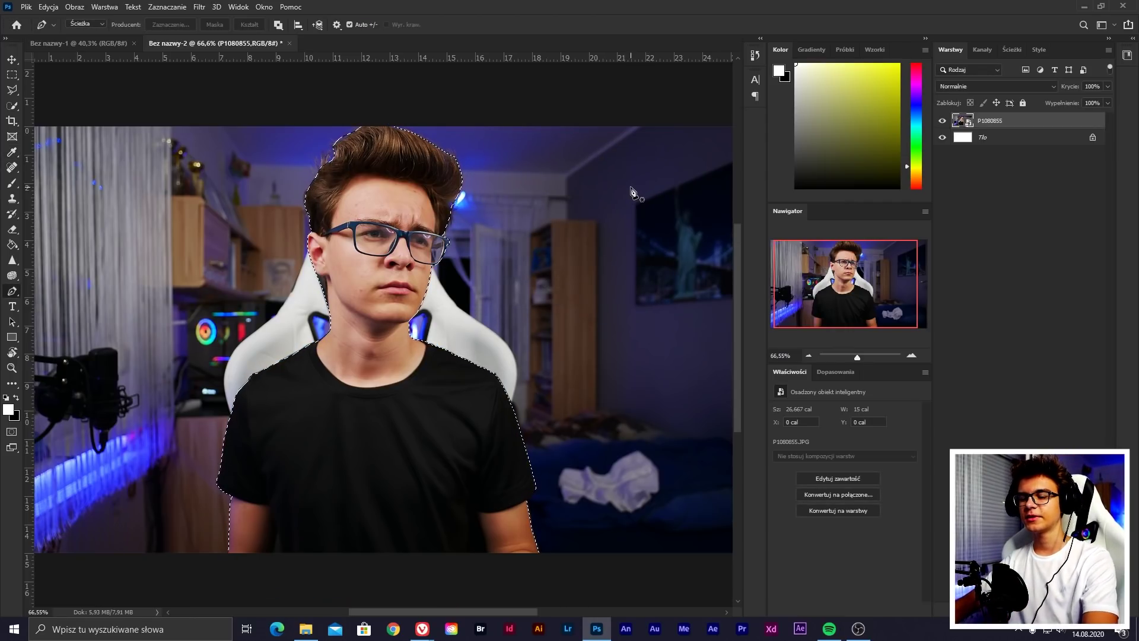
pyautogui.hotkey('ctrl', 'j')
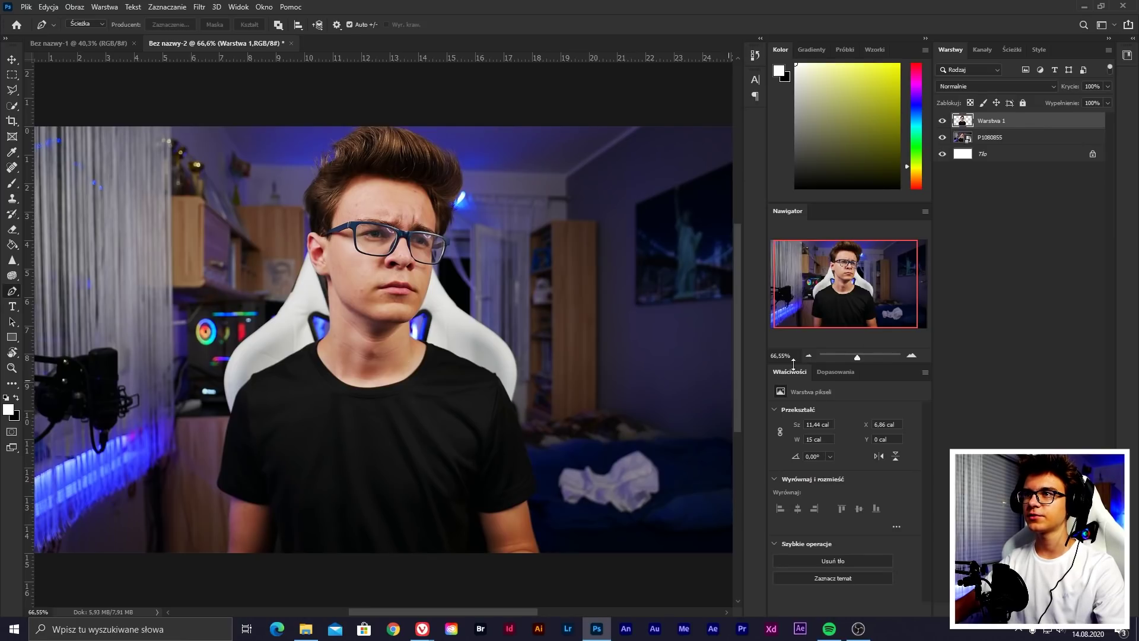
# Hide the P1080855 and Tło layers and zoom into the presenter's glasses
pyautogui.click(942, 137)
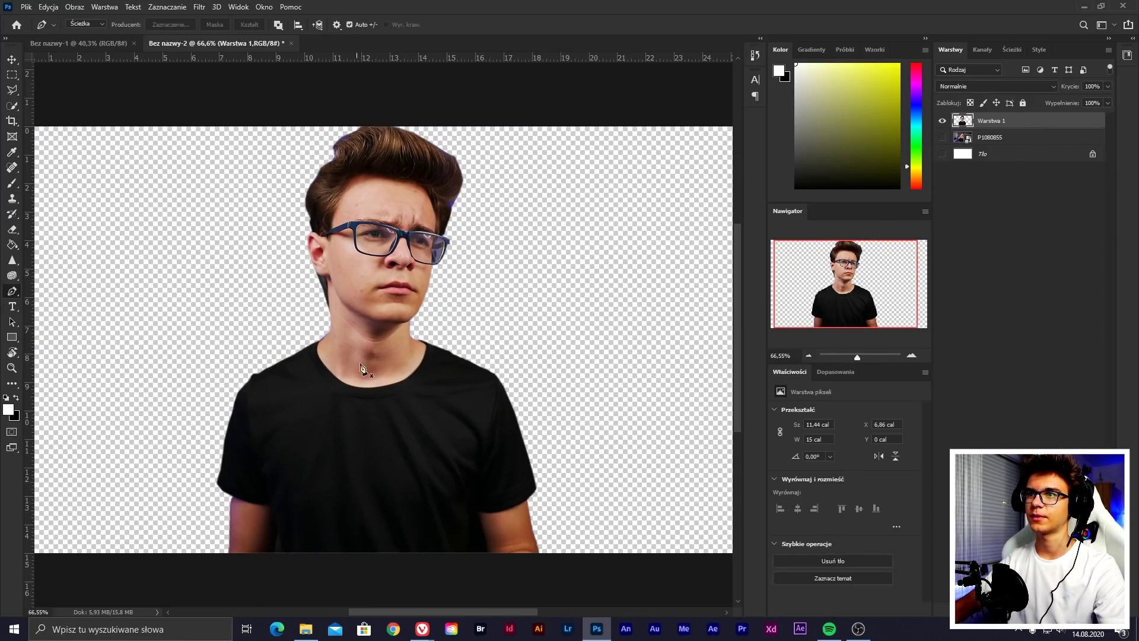
pyautogui.press('v')
pyautogui.scroll(-2, 436, 285)
pyautogui.scroll(2, 437, 285)
pyautogui.scroll(2, 397, 226)
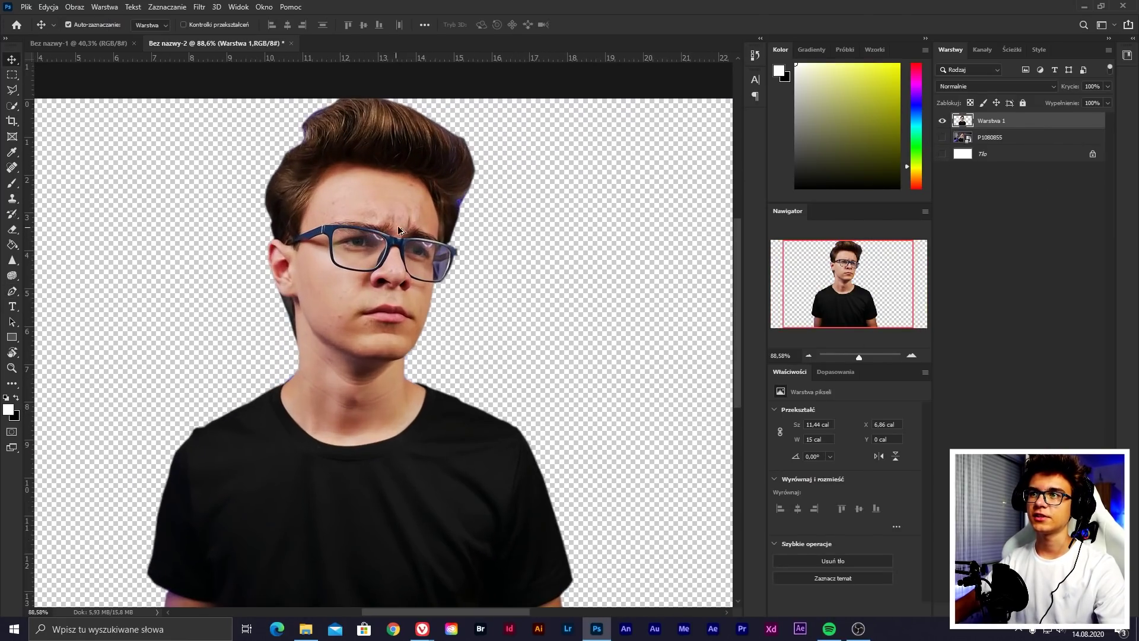
pyautogui.scroll(1, 504, 213)
pyautogui.scroll(2, 505, 212)
pyautogui.scroll(1, 321, 327)
pyautogui.scroll(-2, 321, 328)
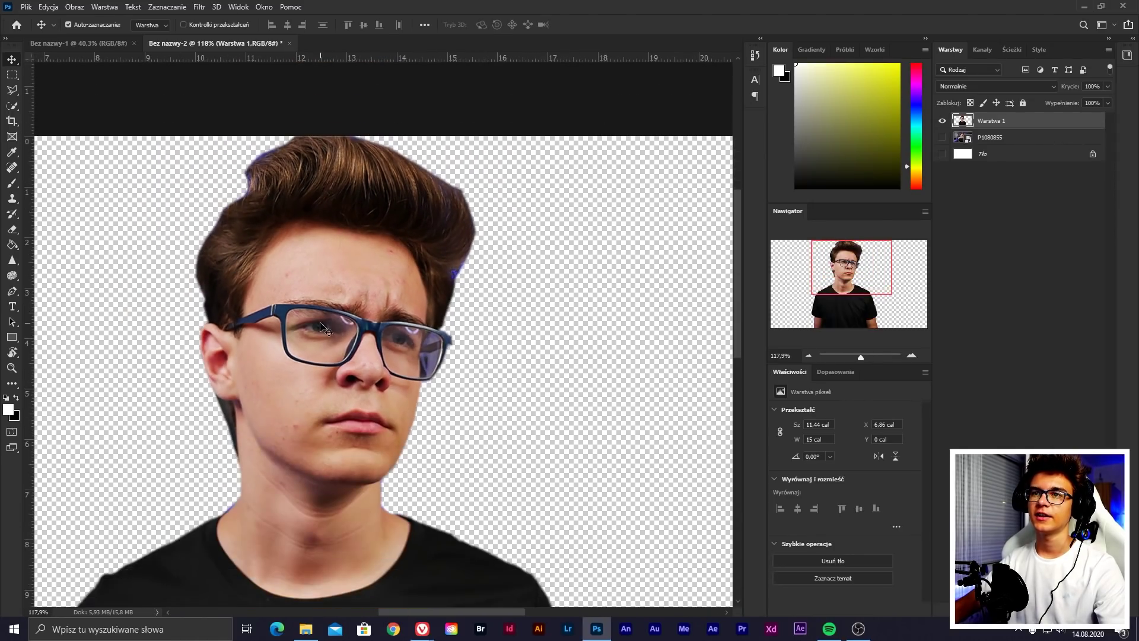
pyautogui.scroll(-2, 321, 328)
pyautogui.scroll(2, 320, 328)
pyautogui.scroll(2, 334, 365)
pyautogui.scroll(1, 334, 365)
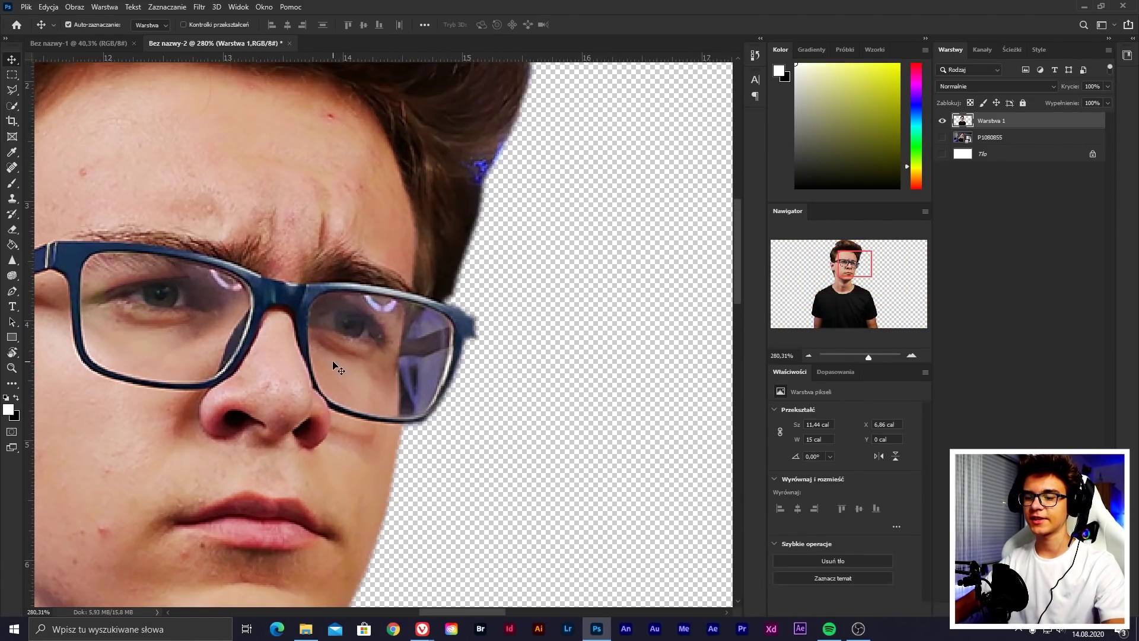
# Delete a Polygonal Lasso selection of background inside the right lens
pyautogui.press('l')
pyautogui.scroll(2, 332, 363)
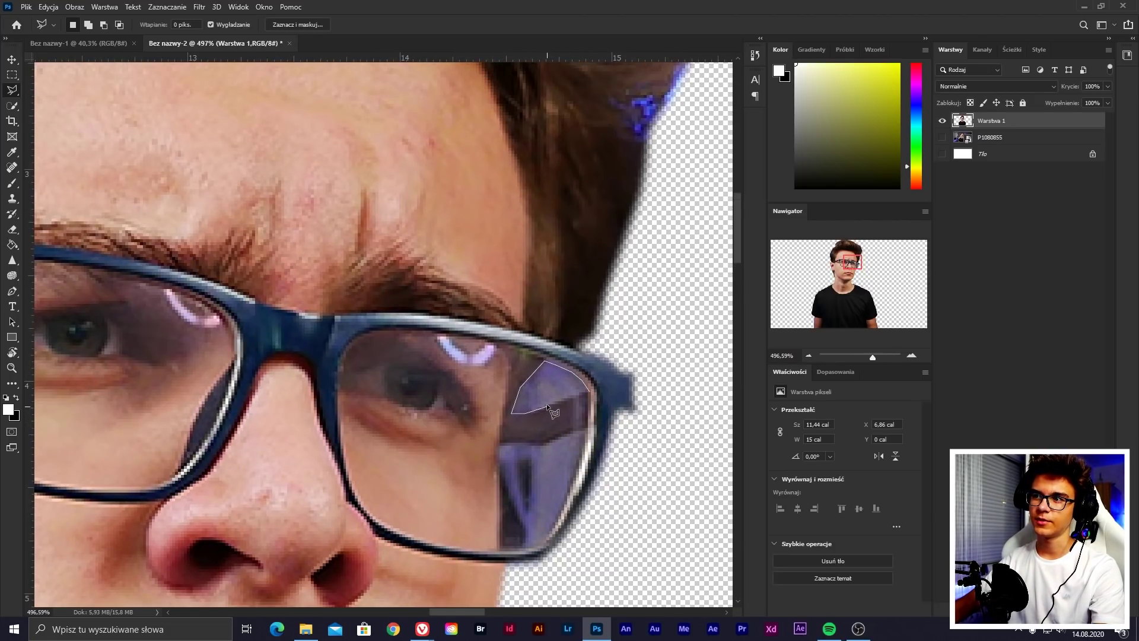
pyautogui.click(590, 393)
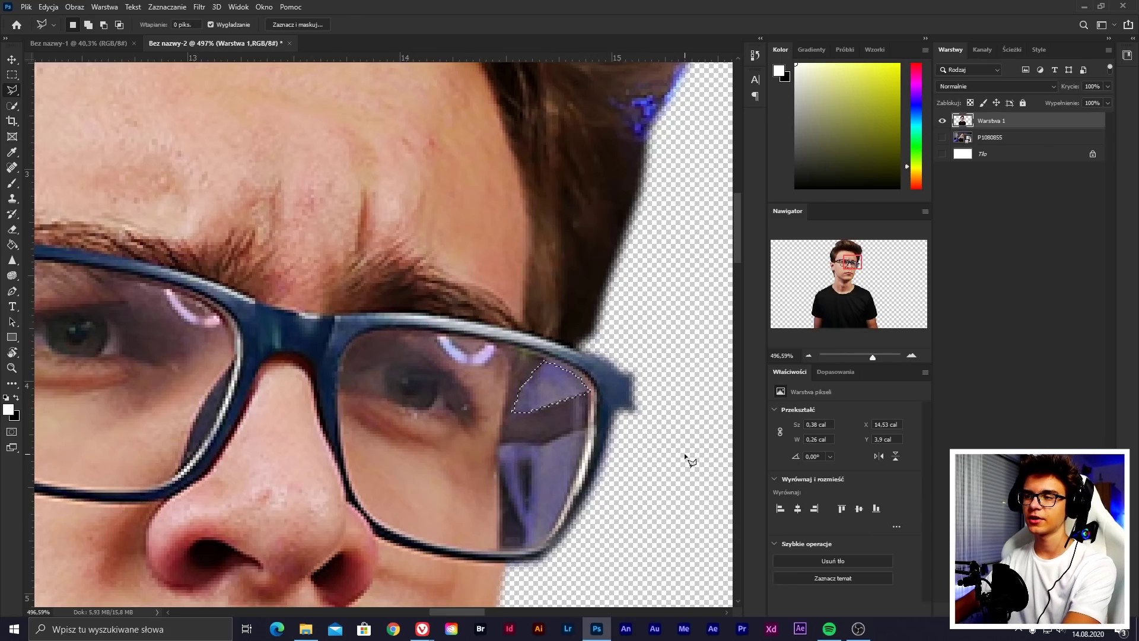
pyautogui.press('Delete')
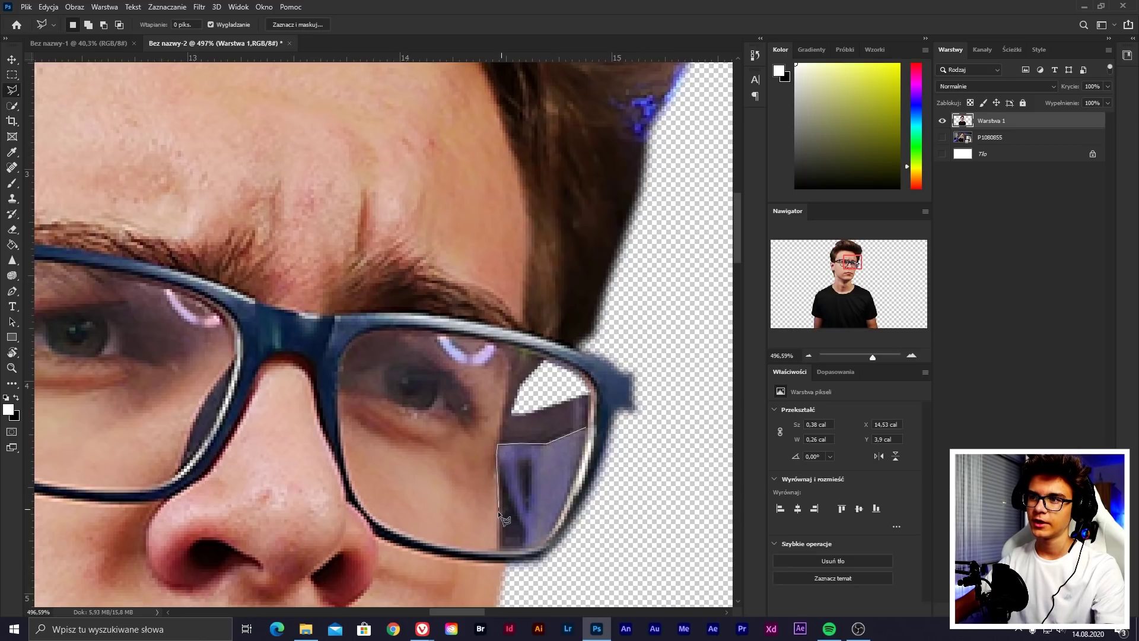
# Delete the remaining background along the lens's lower edge
pyautogui.click(534, 544)
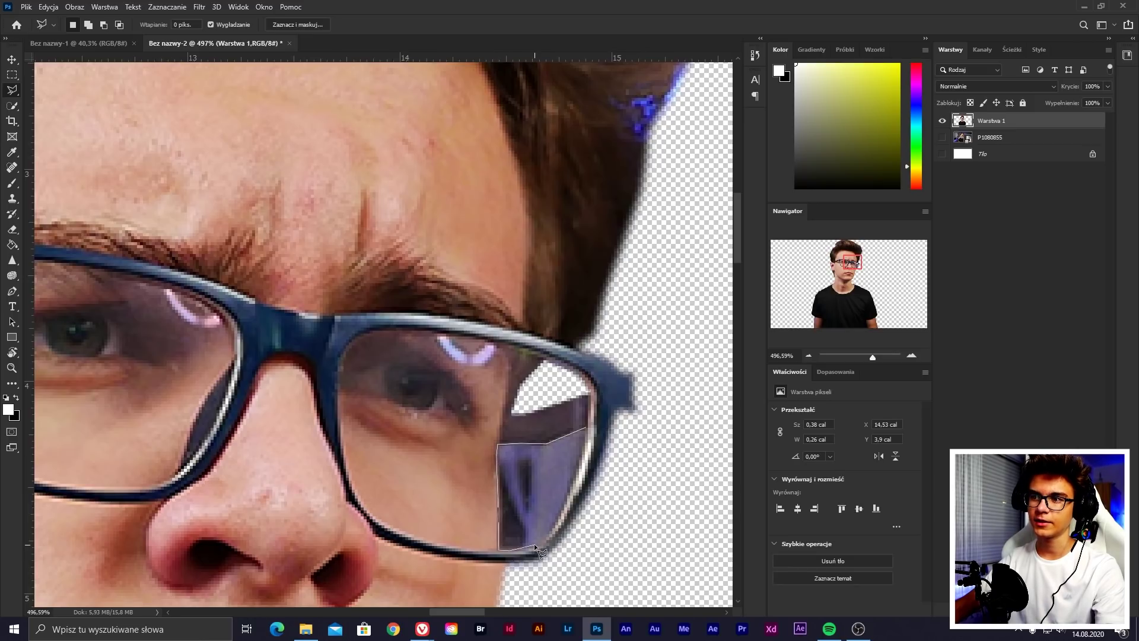
pyautogui.click(552, 527)
pyautogui.click(584, 444)
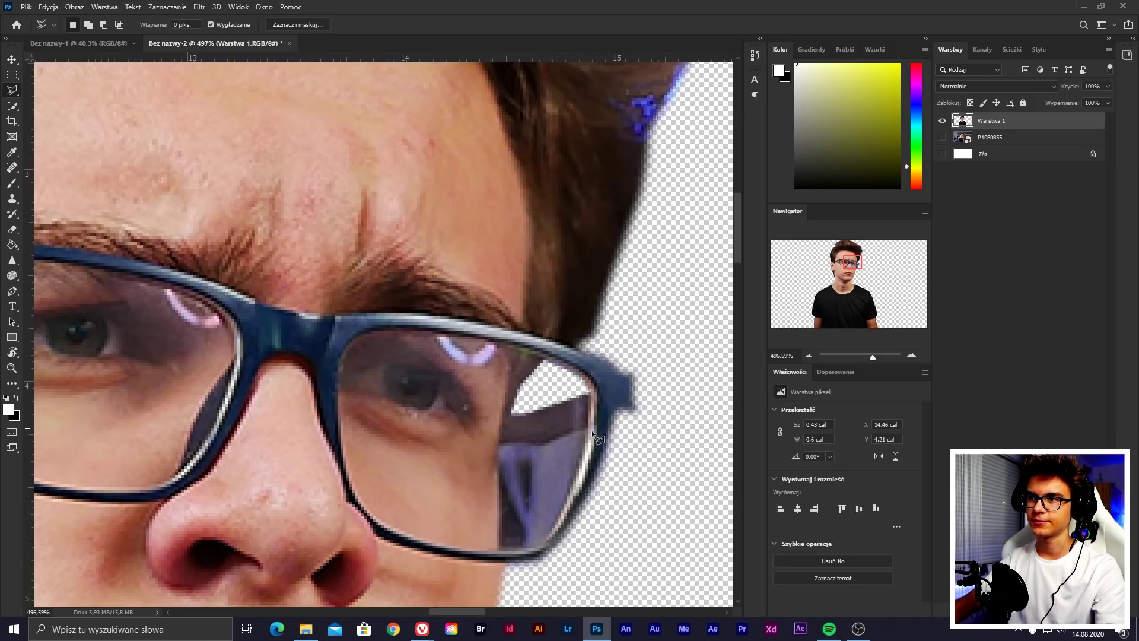
pyautogui.press('Delete')
pyautogui.scroll(-3, 676, 353)
pyautogui.scroll(-5, 660, 353)
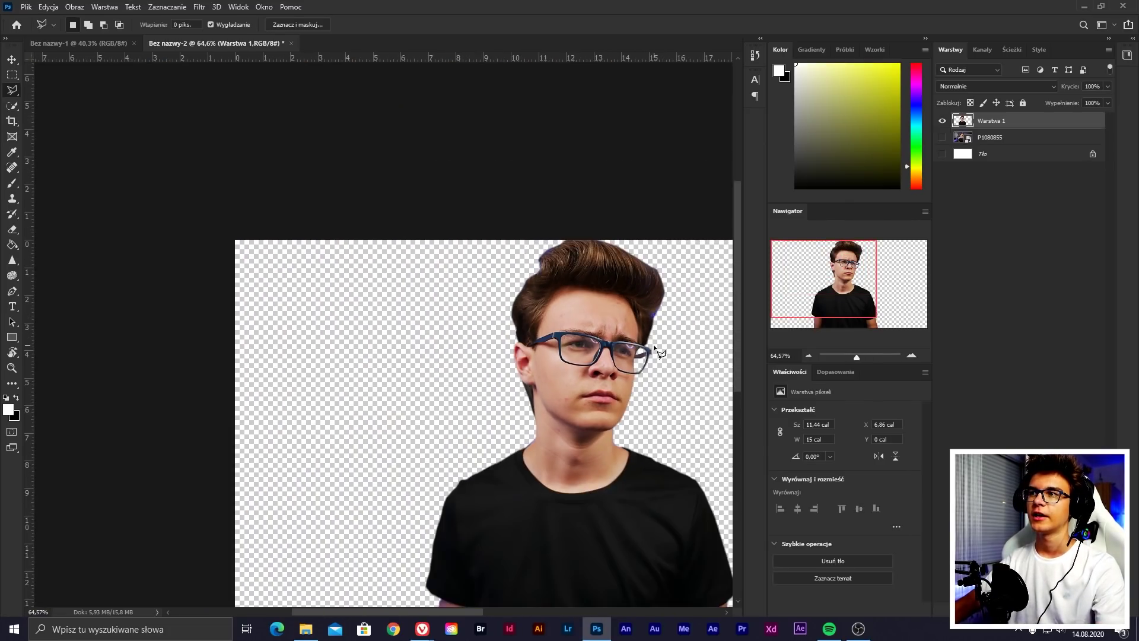
# Select the Eraser, zoom in on the hair and shrink the brush
pyautogui.press('e')
pyautogui.scroll(2, 287, 191)
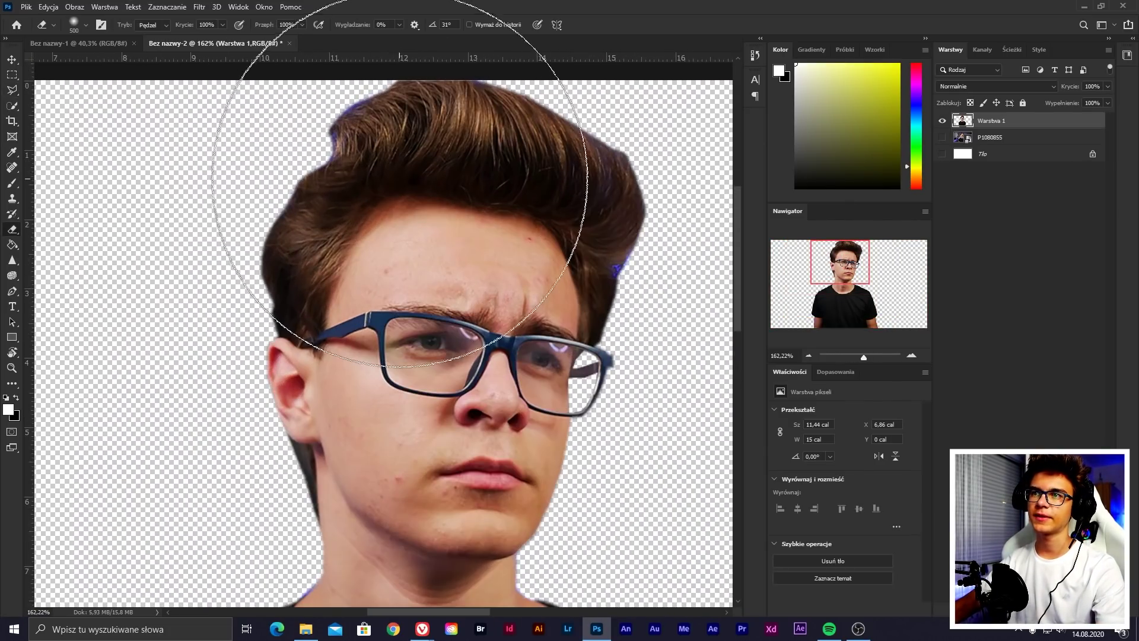
pyautogui.scroll(1, 634, 255)
pyautogui.scroll(4, 415, 237)
pyautogui.scroll(-3, 397, 279)
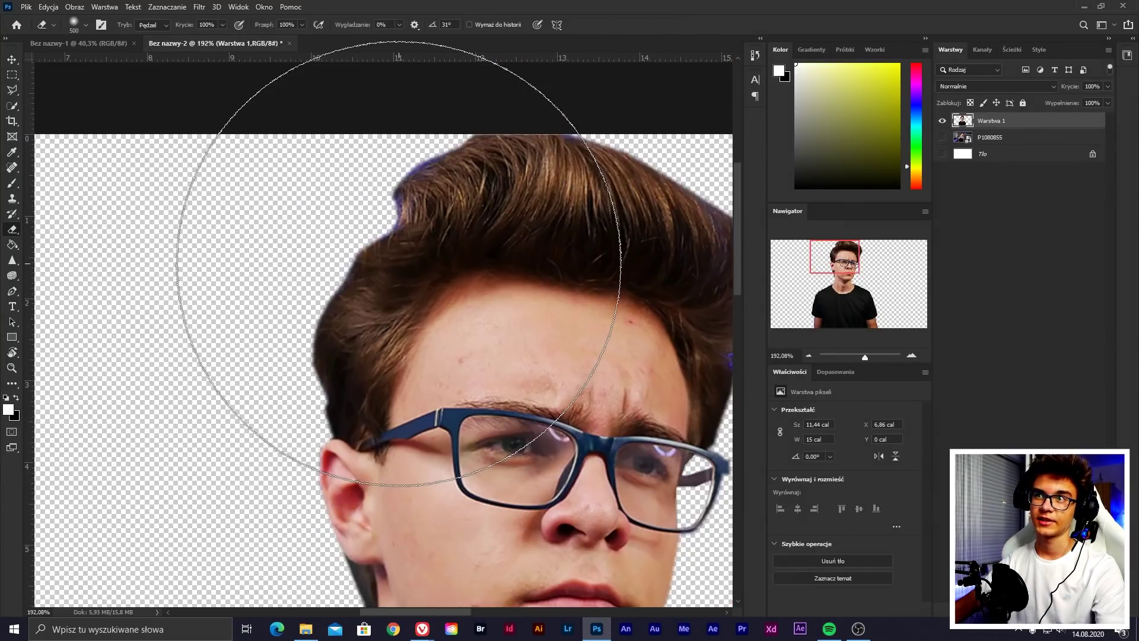
pyautogui.scroll(-2, 399, 190)
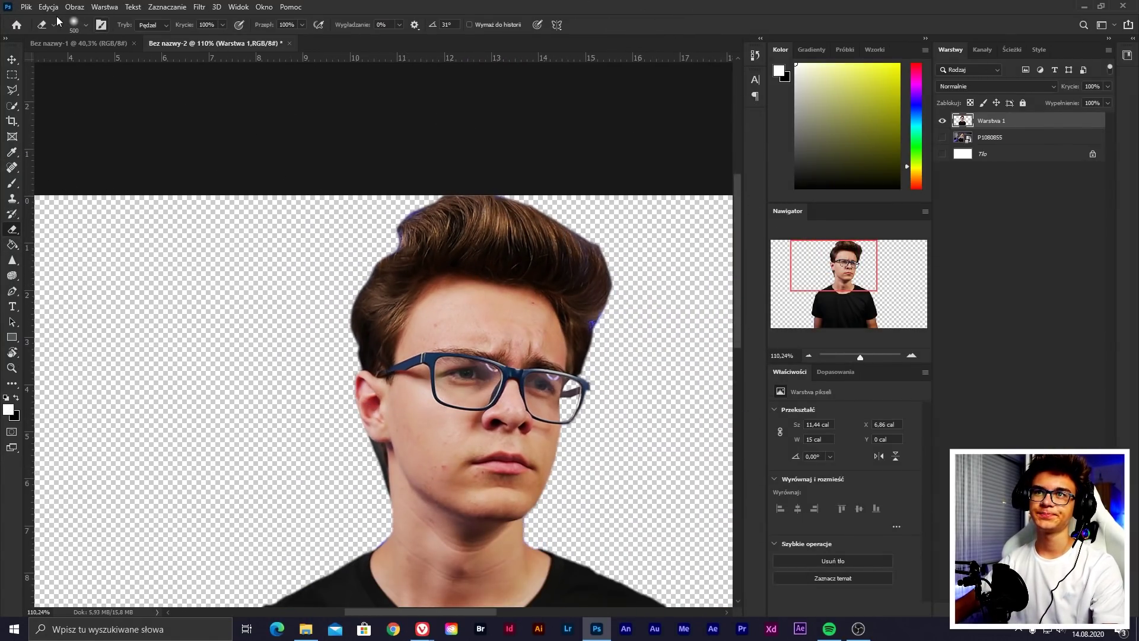
pyautogui.click(83, 25)
pyautogui.click(155, 403)
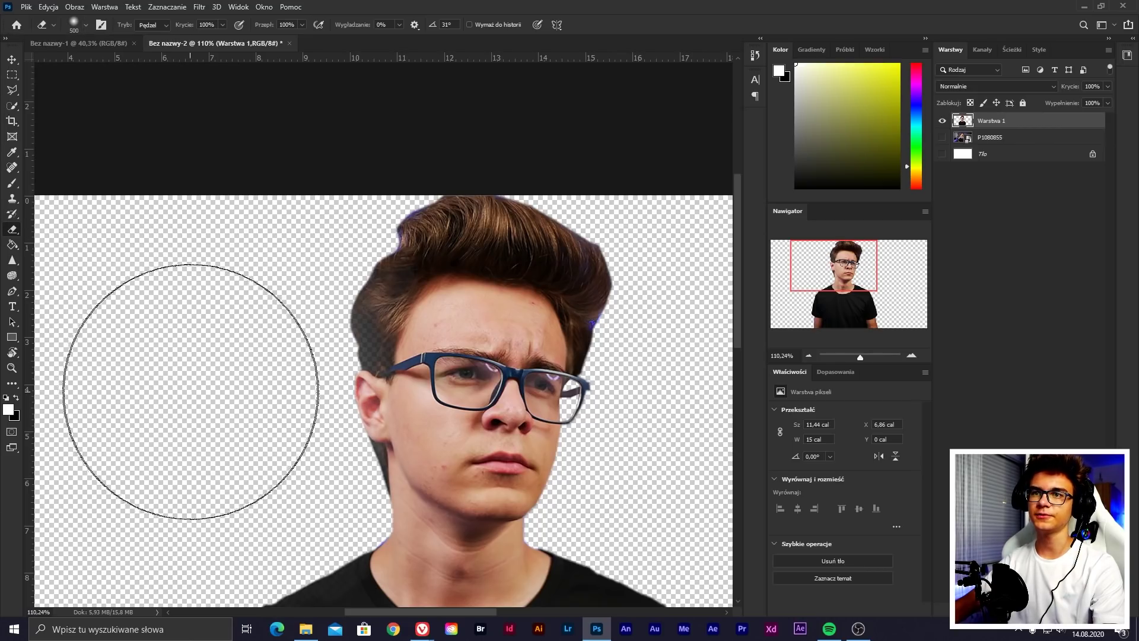
pyautogui.press('[')
pyautogui.press('[')
pyautogui.press('[')
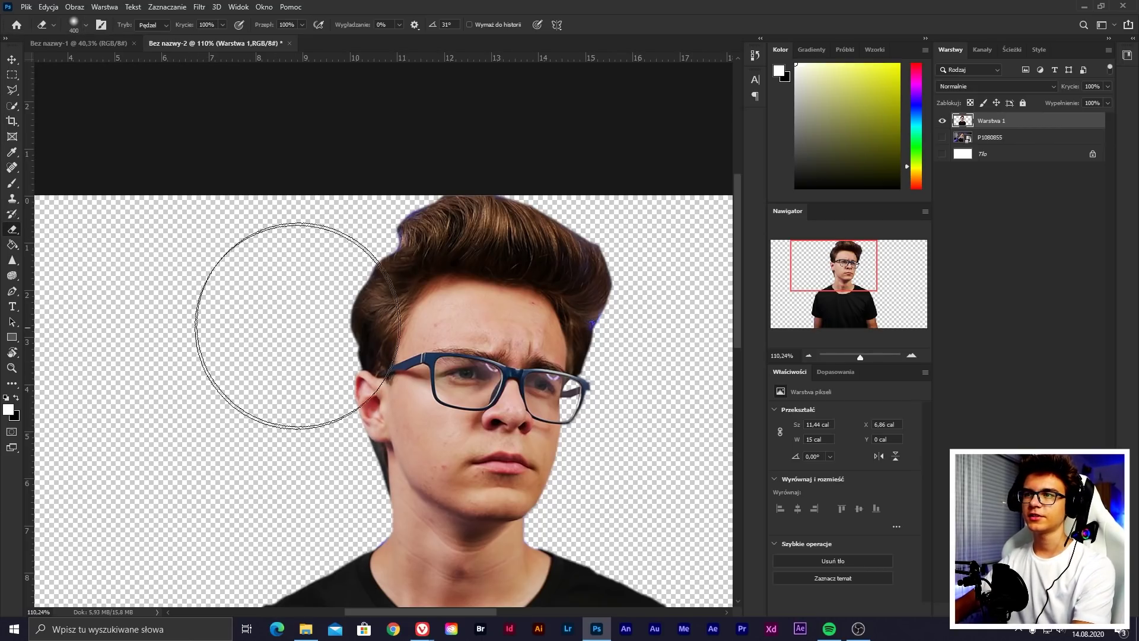
pyautogui.scroll(2, 440, 276)
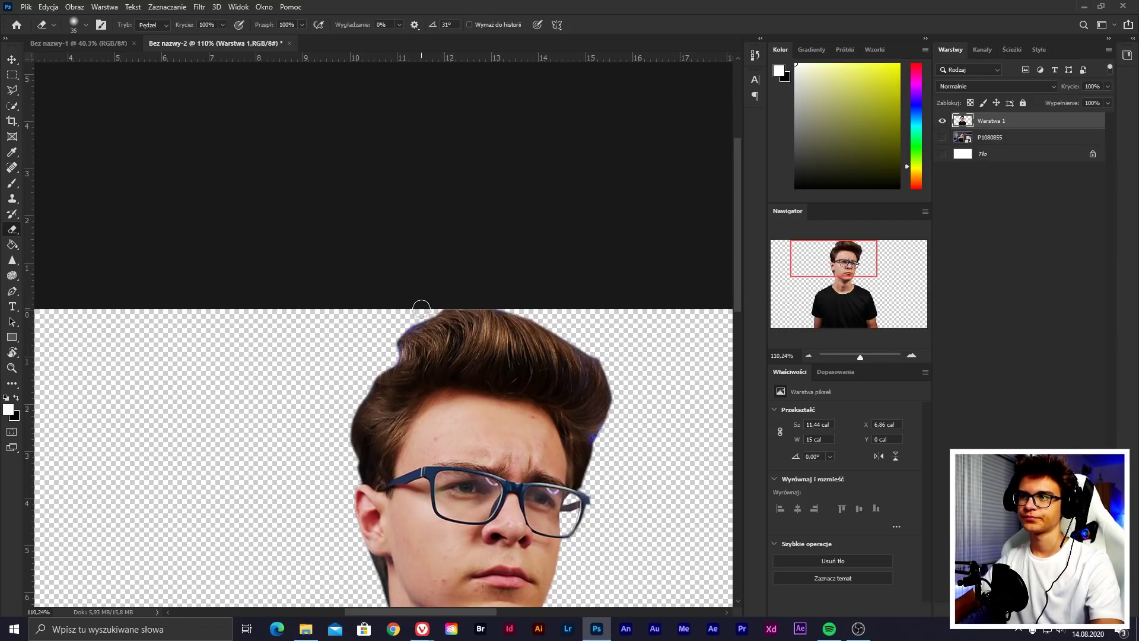
pyautogui.keyDown('alt'); pyautogui.scroll(5, 433, 324); pyautogui.keyUp('alt')
pyautogui.press('[')
pyautogui.press('[')
pyautogui.press('[')
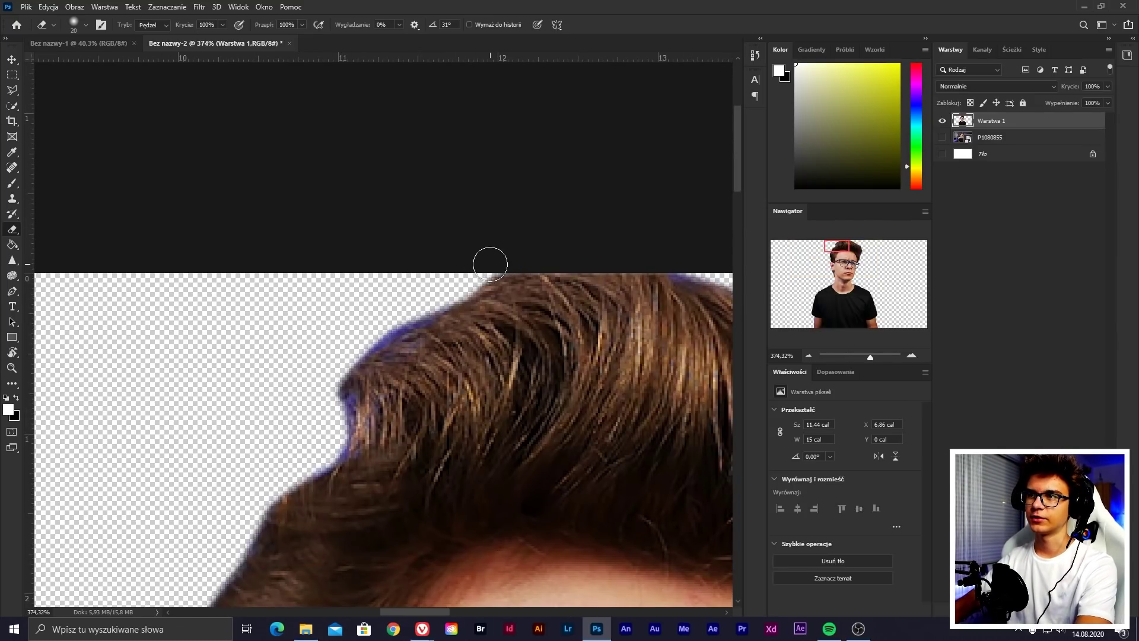
# Erase the coloured fringe along the upper-left and left hair edges
pyautogui.moveTo(486, 262); pyautogui.dragTo(276, 486)
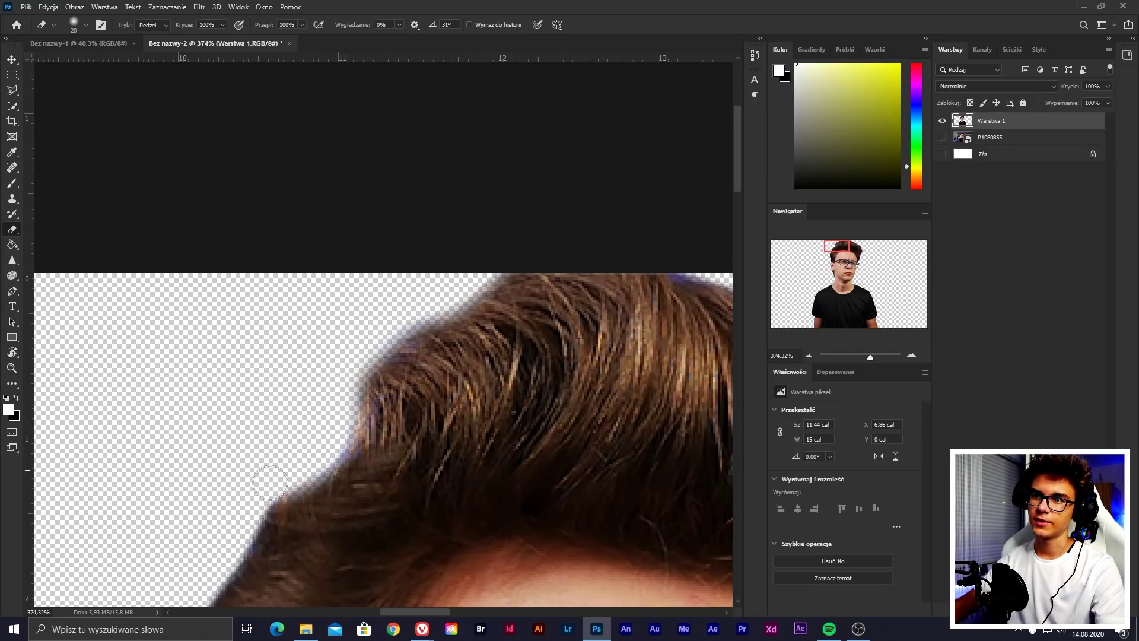
pyautogui.keyDown('alt'); pyautogui.scroll(-4, 254, 471); pyautogui.keyUp('alt')
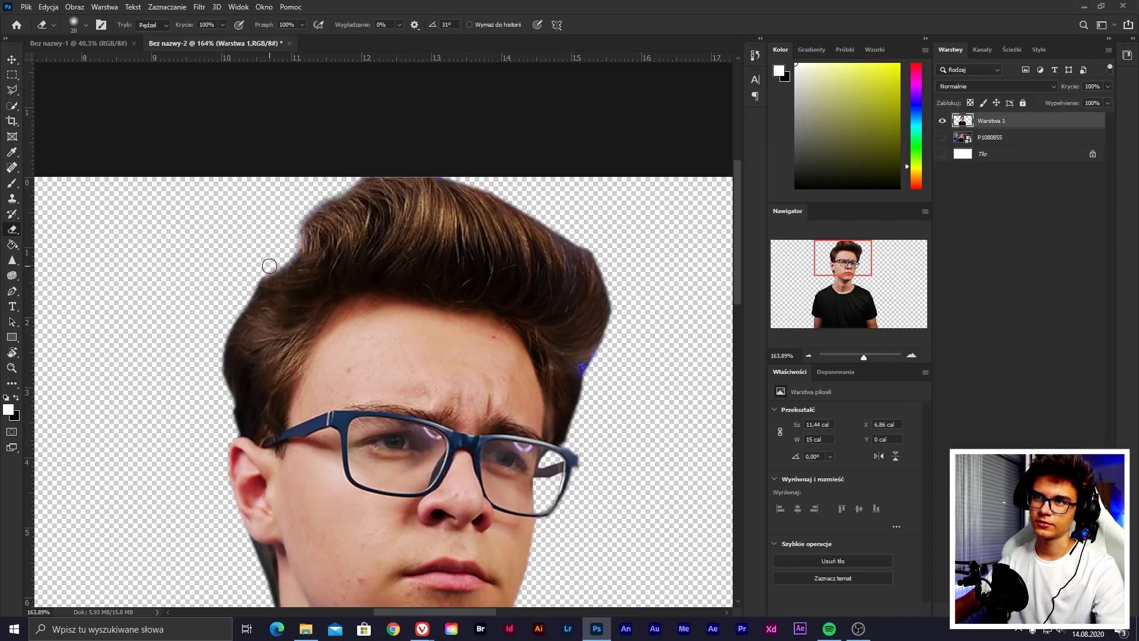
pyautogui.moveTo(238, 310); pyautogui.dragTo(221, 377)
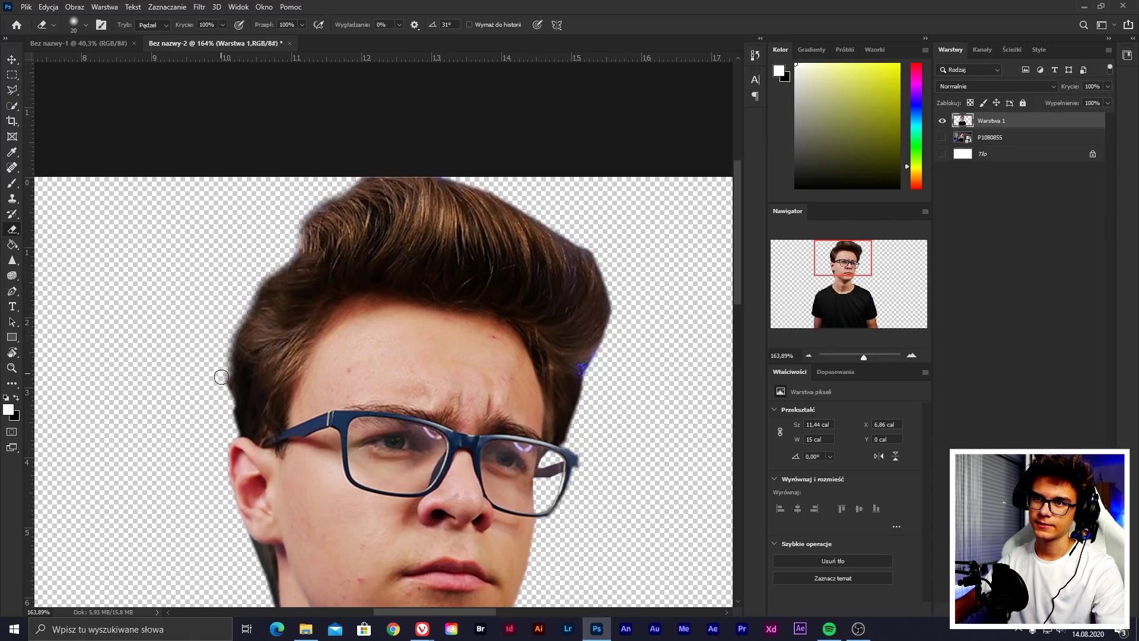
pyautogui.scroll(-3, 228, 414)
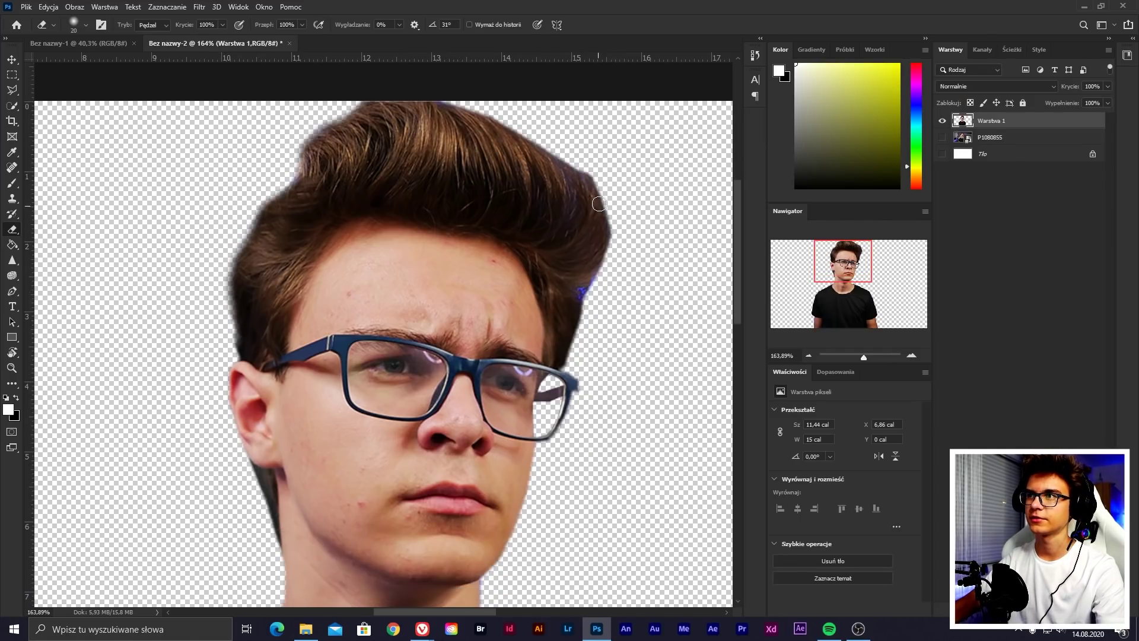
# Erase the fringe down the right hair edge with a finer eraser
pyautogui.moveTo(593, 177); pyautogui.dragTo(601, 270)
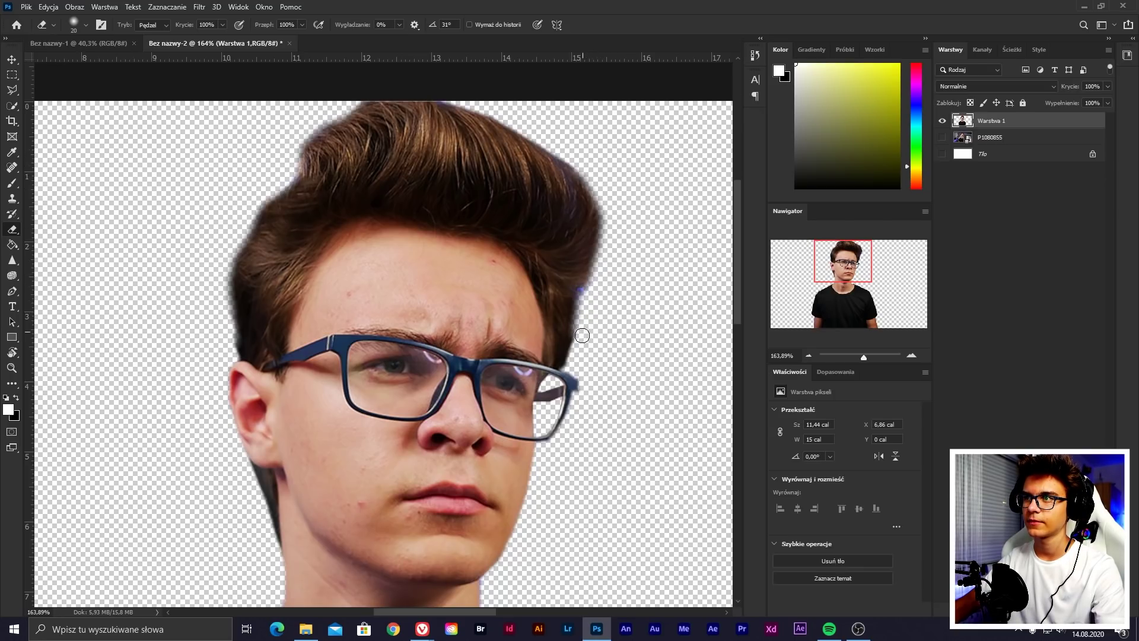
pyautogui.scroll(5, 569, 365)
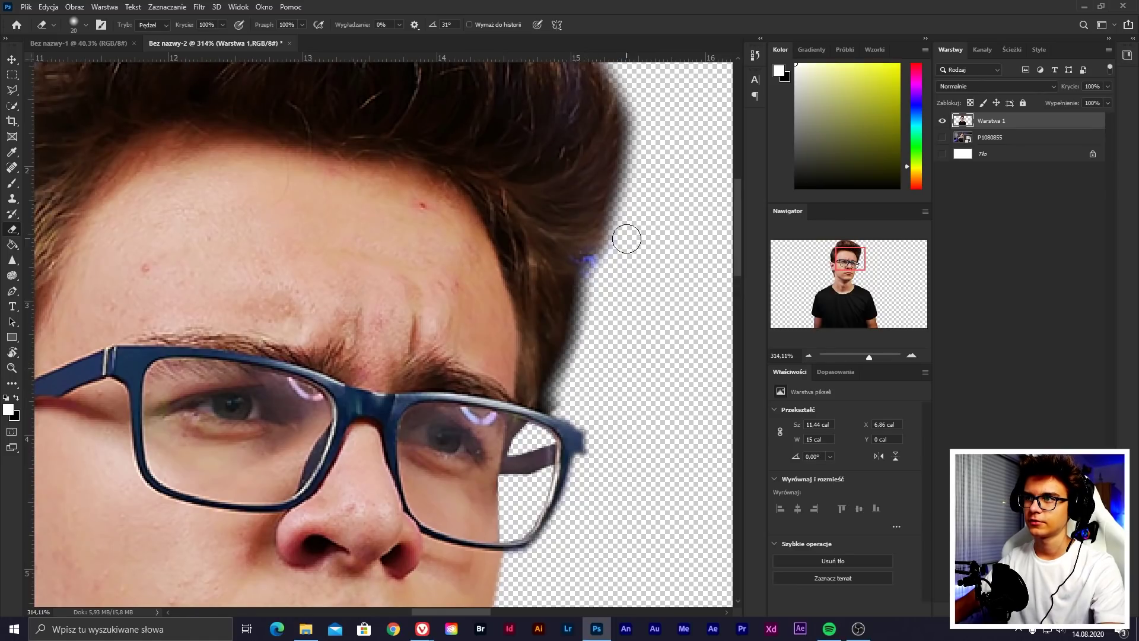
pyautogui.press('[')
pyautogui.press(']')
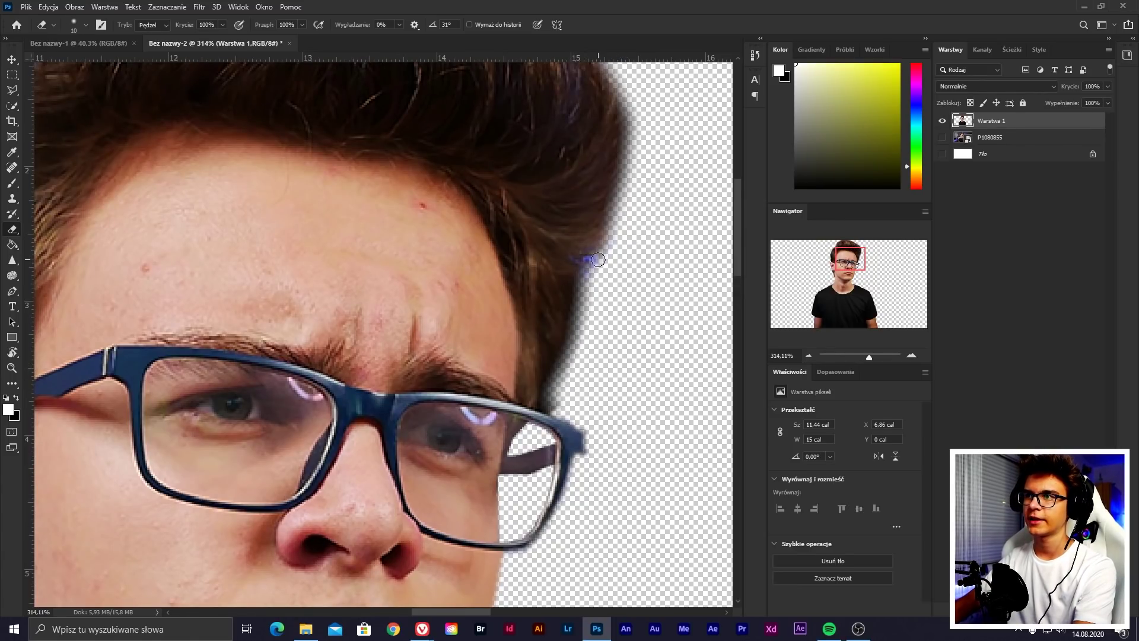
pyautogui.press('[')
pyautogui.moveTo(590, 276); pyautogui.dragTo(554, 399)
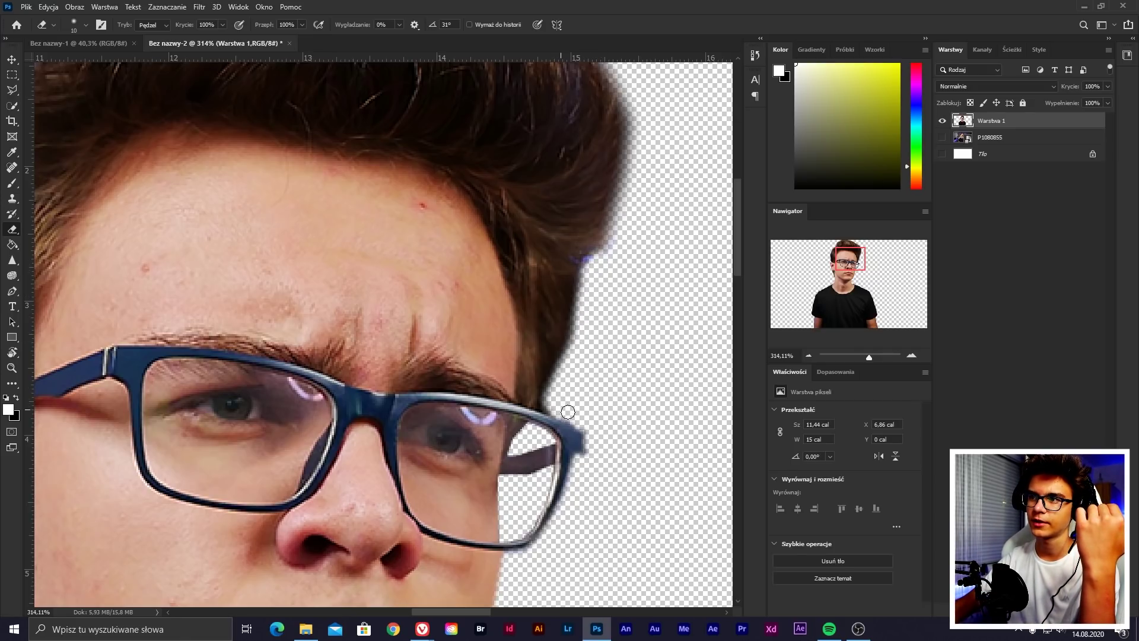
pyautogui.press('v')
pyautogui.hotkey('ctrl', '0')
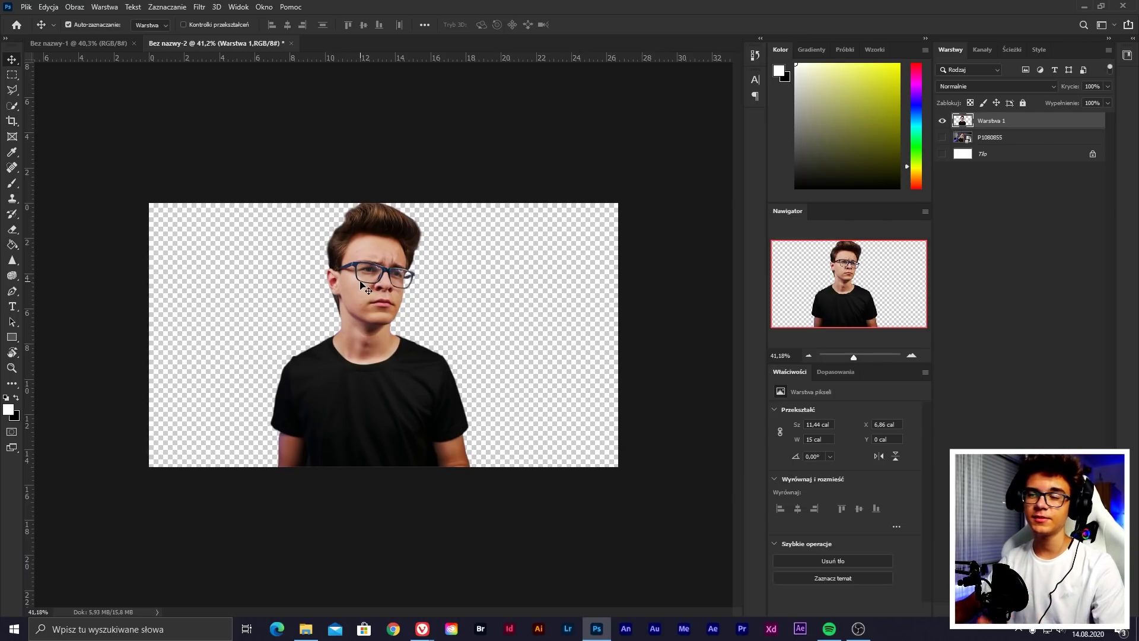
# Paste the cut-out presenter into the wide Bez nazwy-1 banner
pyautogui.hotkey('shift', 'Left')
pyautogui.hotkey('shift', 'Left')
pyautogui.hotkey('shift', 'Left')
pyautogui.hotkey('shift', 'Left')
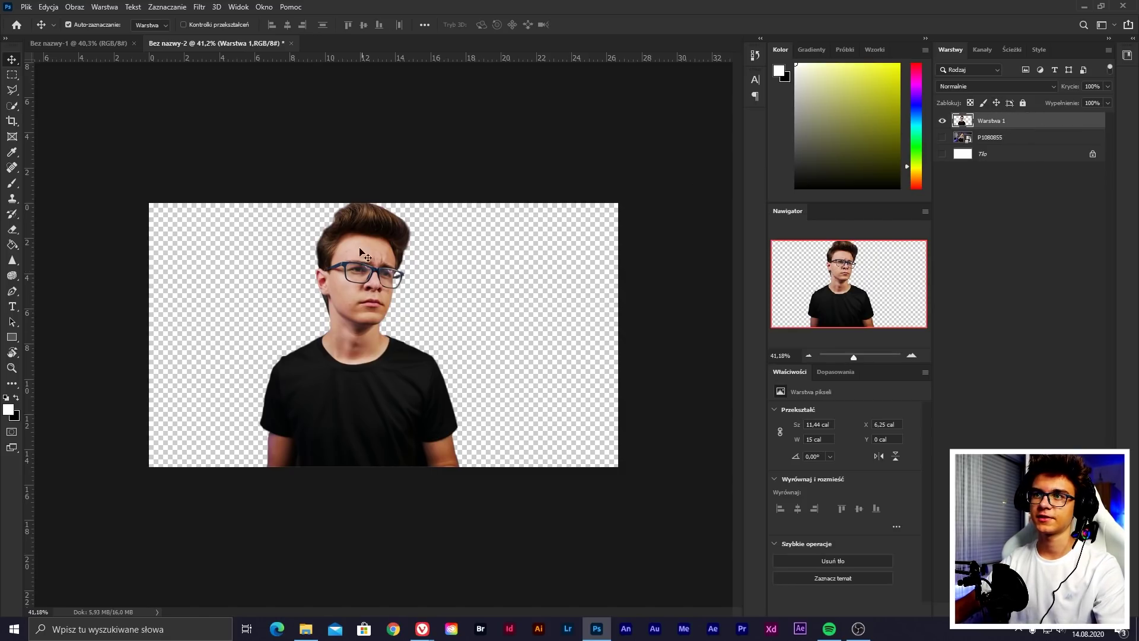
pyautogui.click(108, 43)
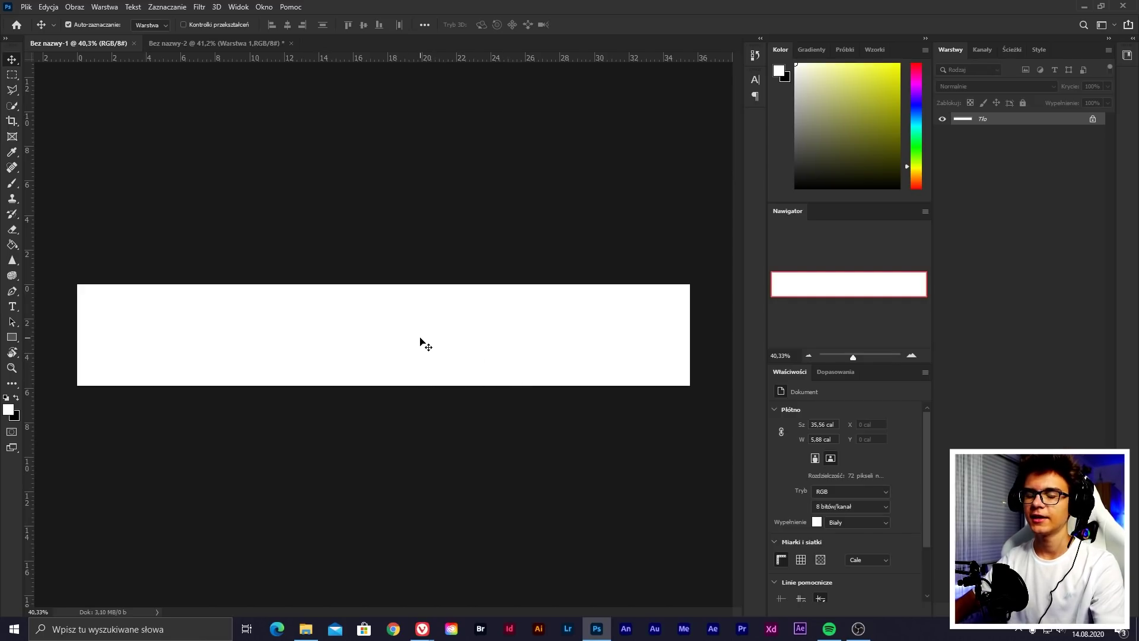
pyautogui.hotkey('ctrl', 'v')
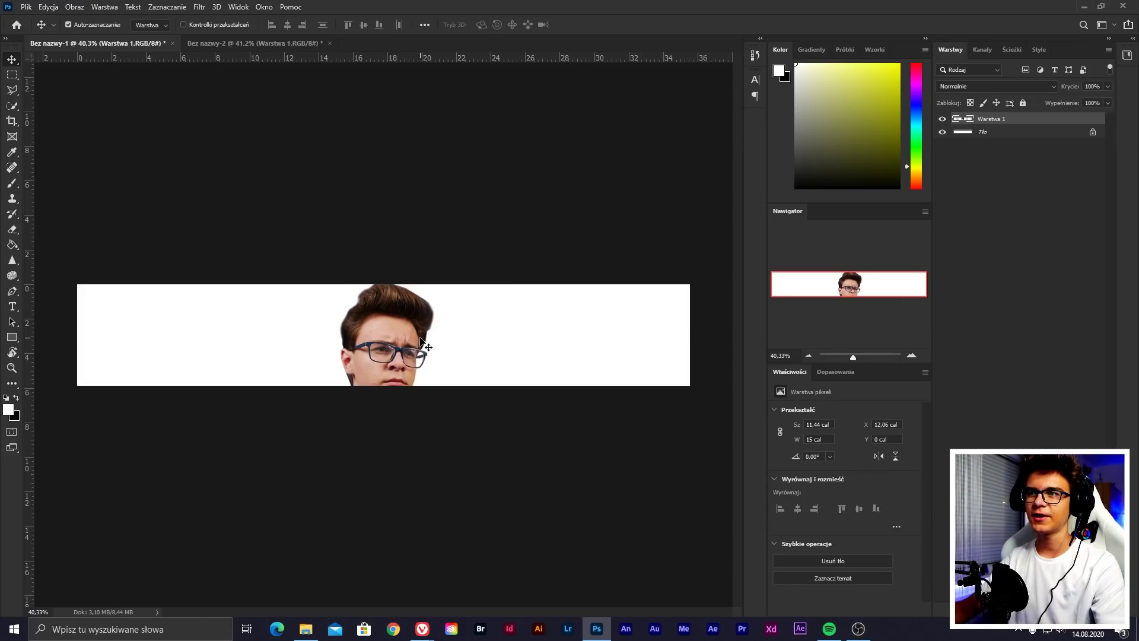
pyautogui.moveTo(422, 341); pyautogui.dragTo(408, 286)
# Scale the presenter to about half size and centre it along the bottom
pyautogui.hotkey('ctrl', 't')
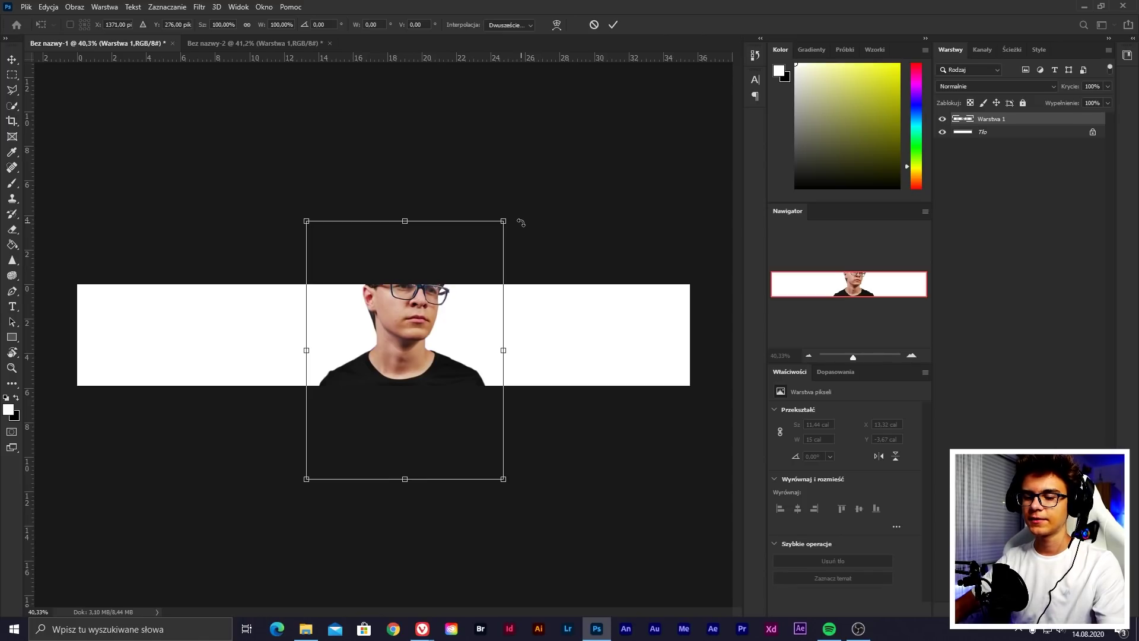
pyautogui.moveTo(501, 219); pyautogui.dragTo(452, 286)
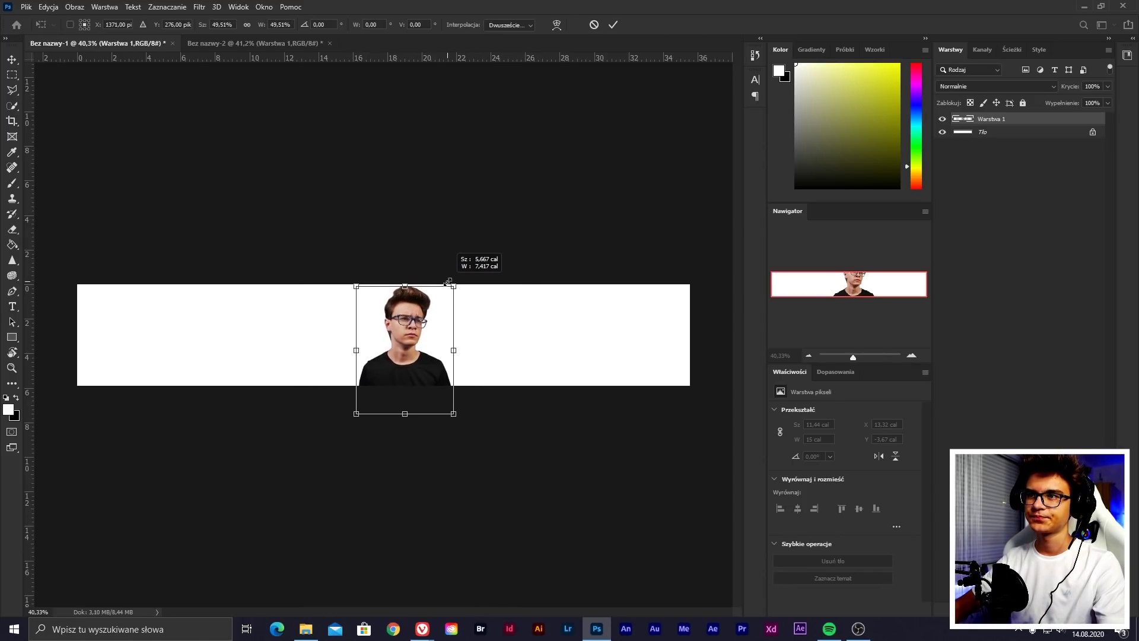
pyautogui.scroll(1, 373, 336)
pyautogui.moveTo(413, 345); pyautogui.dragTo(390, 330)
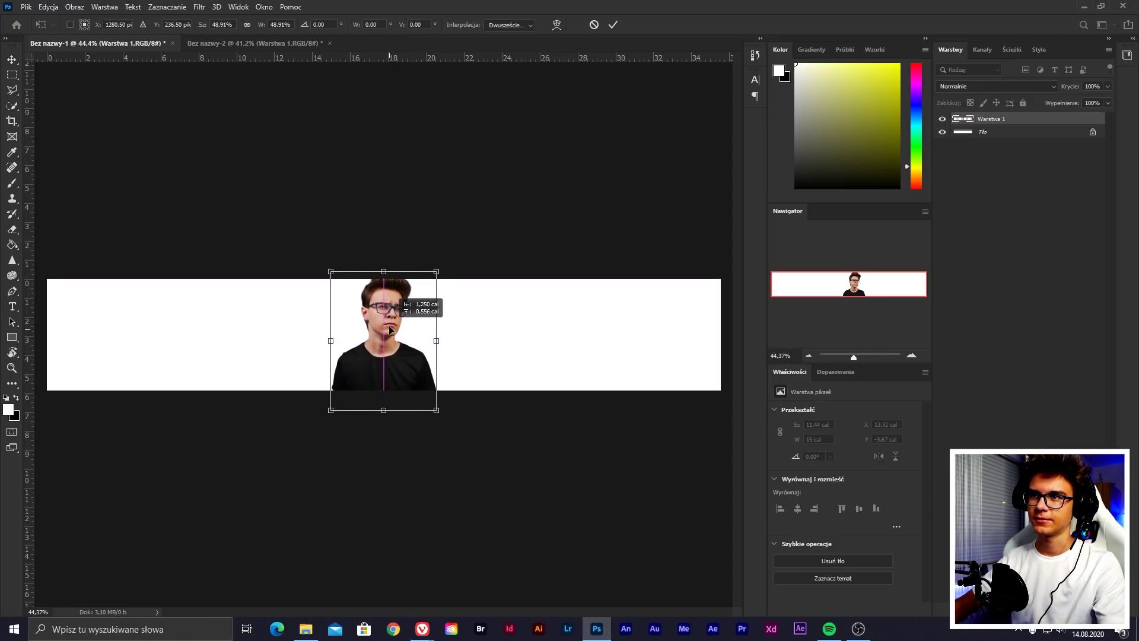
pyautogui.press('Return')
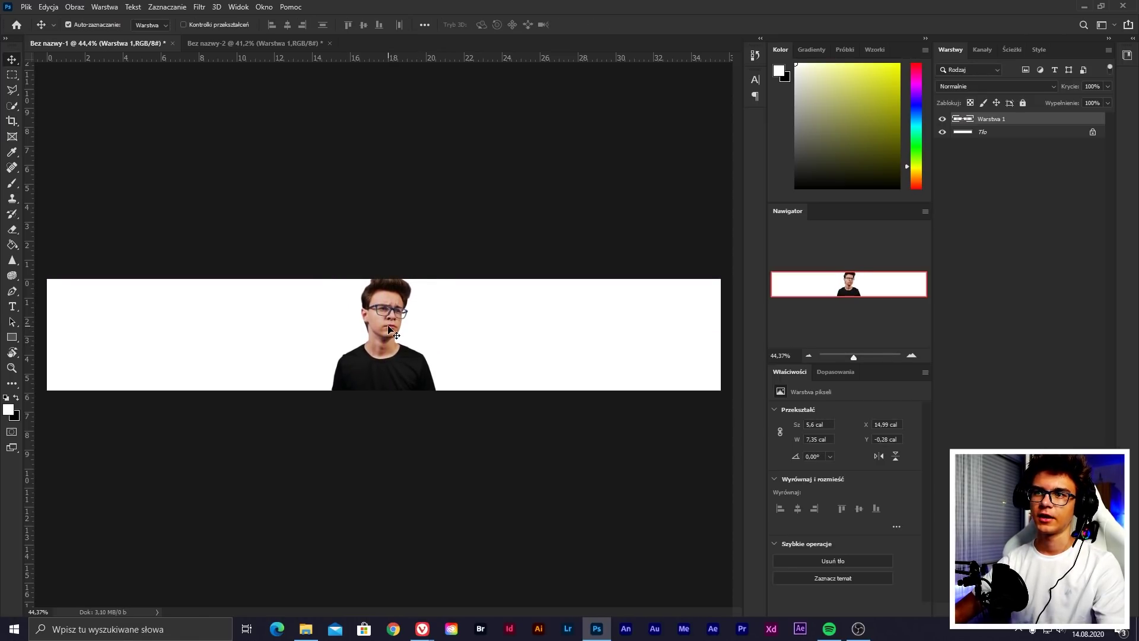
pyautogui.scroll(-1, 404, 326)
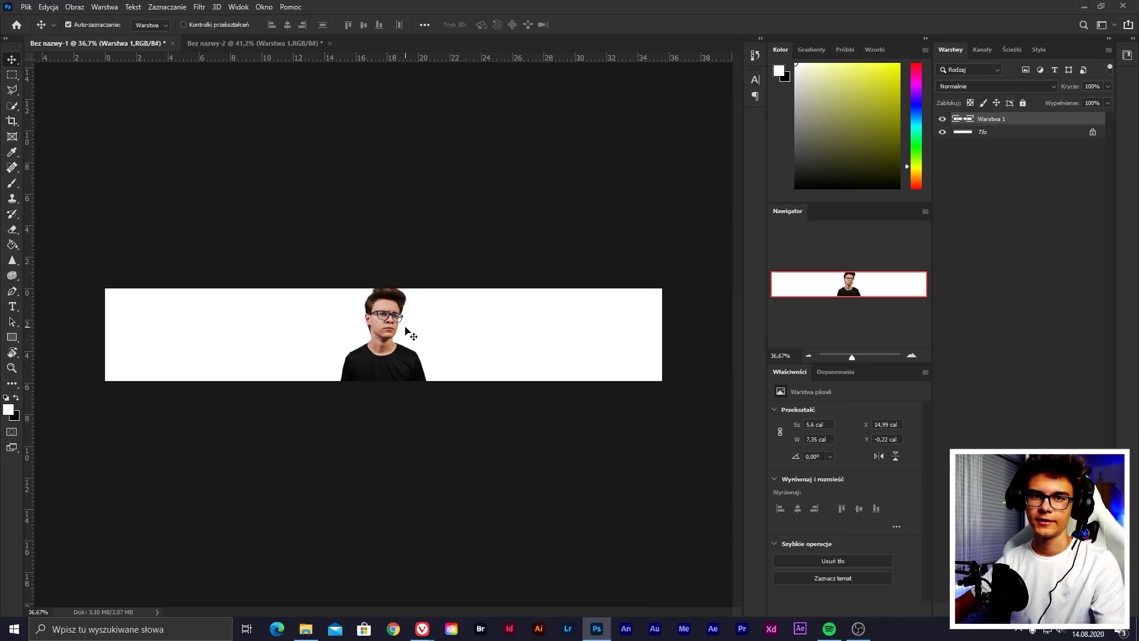
# Select the Tło layer and set the foreground colour to 000000
pyautogui.click(679, 304)
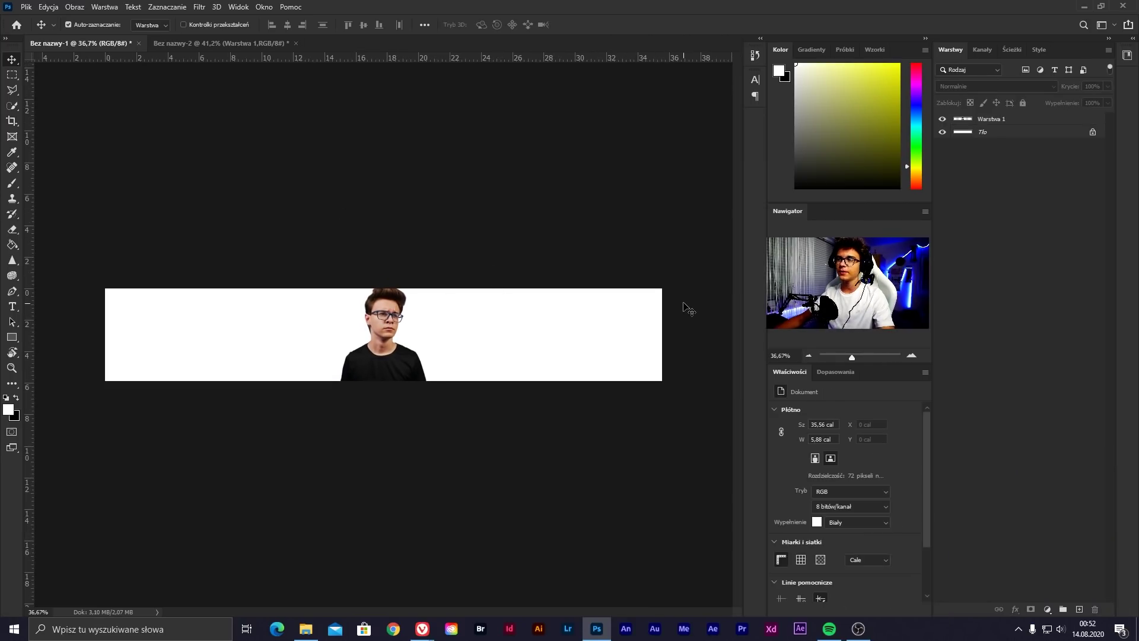
pyautogui.click(1011, 134)
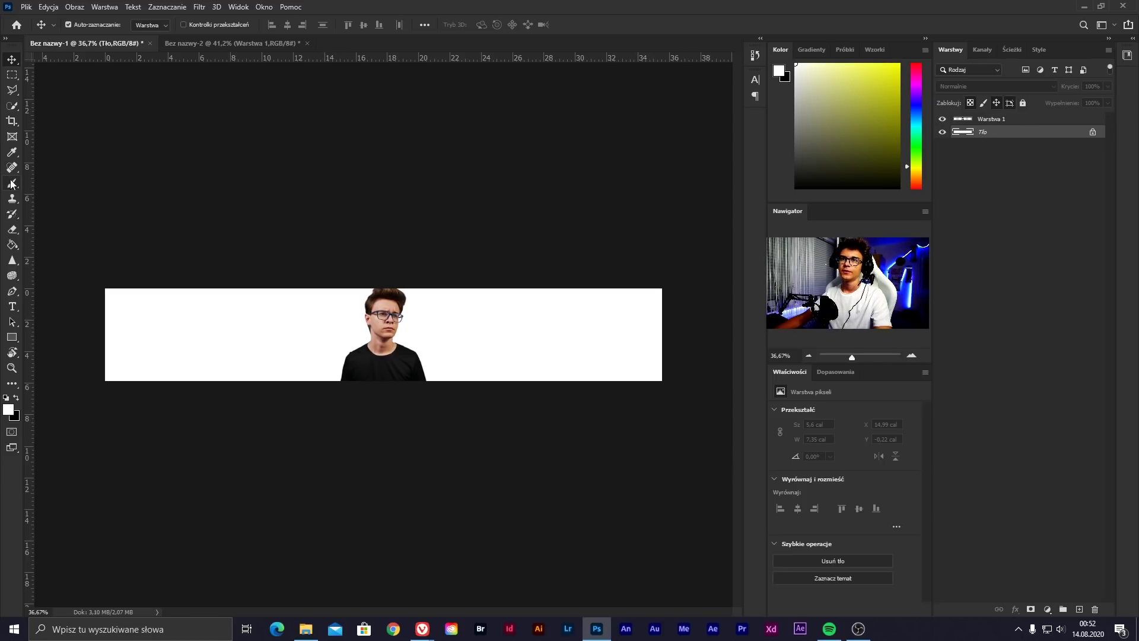
pyautogui.click(8, 409)
pyautogui.write('000000')
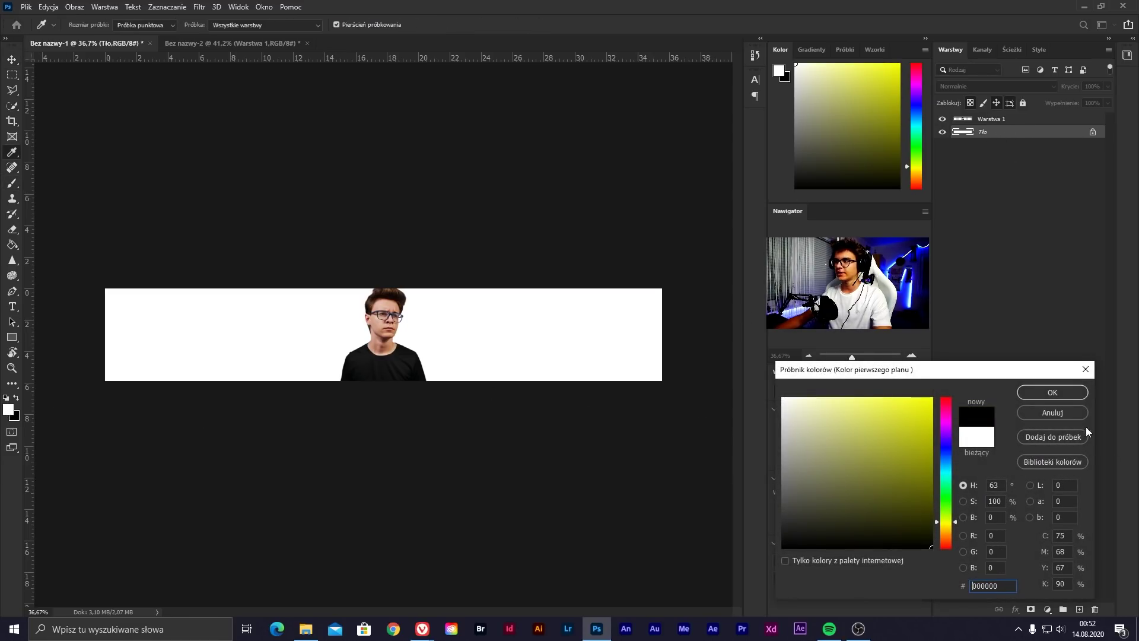
pyautogui.click(1055, 392)
# Paint the banner background solid black with a large brush
pyautogui.press('b')
pyautogui.moveTo(658, 333)
pyautogui.mouseDown()
pyautogui.moveTo(623, 318)
pyautogui.moveTo(102, 331)
pyautogui.moveTo(356, 332)
pyautogui.mouseUp()
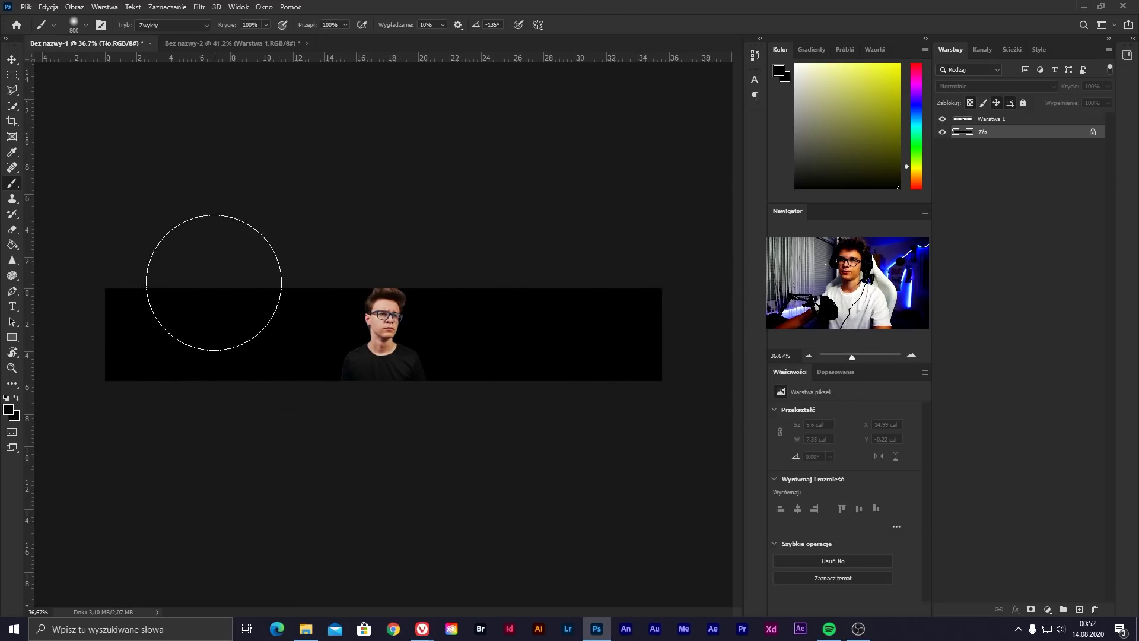
pyautogui.scroll(1, 212, 299)
pyautogui.press('v')
pyautogui.scroll(2, 369, 313)
pyautogui.scroll(5, 395, 319)
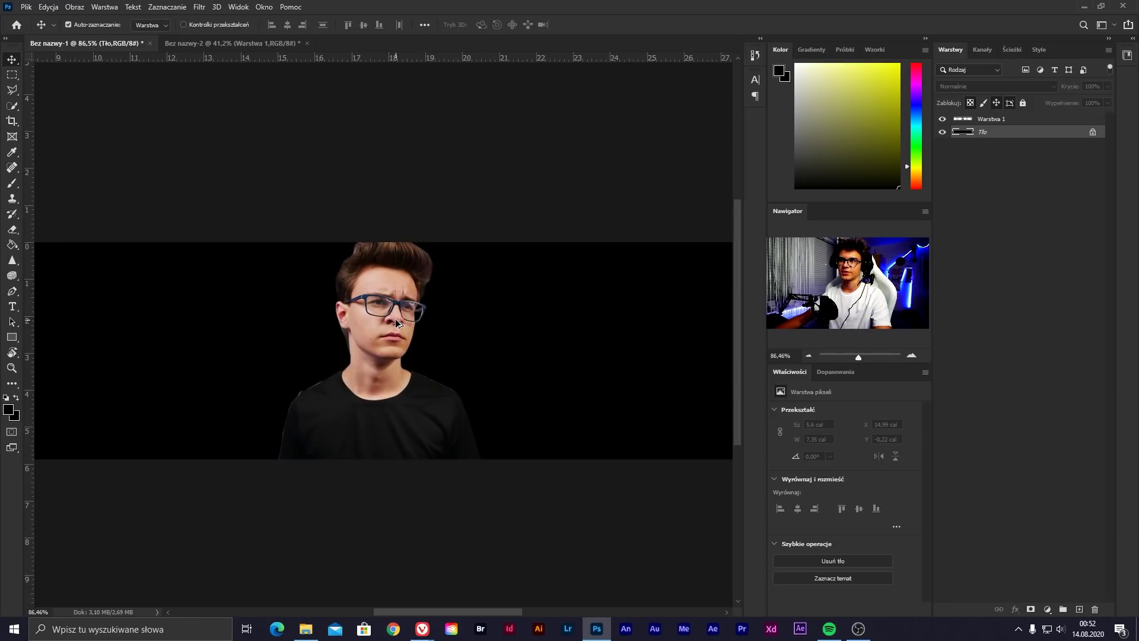
pyautogui.scroll(4, 395, 319)
pyautogui.press('e')
pyautogui.scroll(-3, 394, 319)
pyautogui.scroll(6, 386, 343)
pyautogui.scroll(-2, 386, 342)
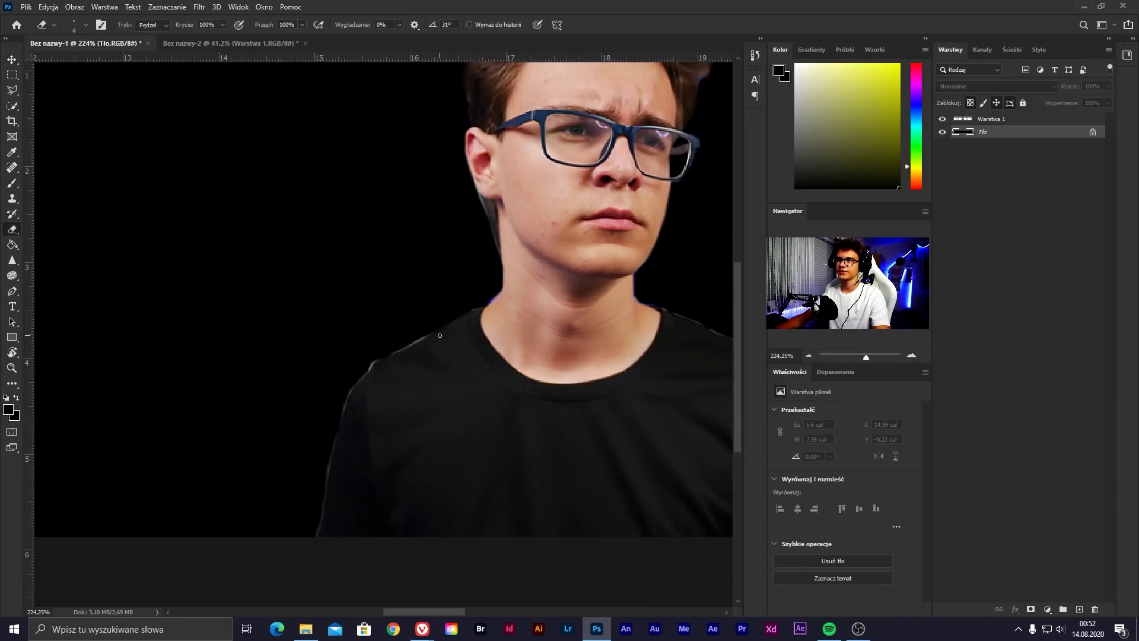
pyautogui.scroll(3, 448, 219)
# Erase the blue fringe along the neck on Warstwa 1 and view the whole banner
pyautogui.press(']')
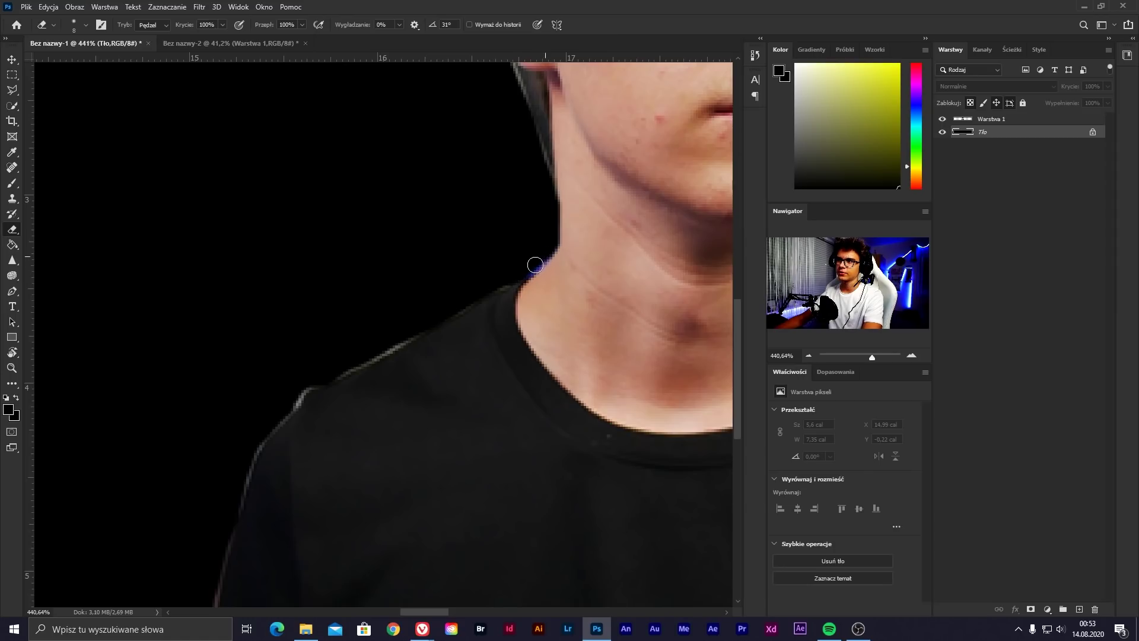
pyautogui.hotkey('alt', ']')
pyautogui.moveTo(545, 256); pyautogui.dragTo(514, 280)
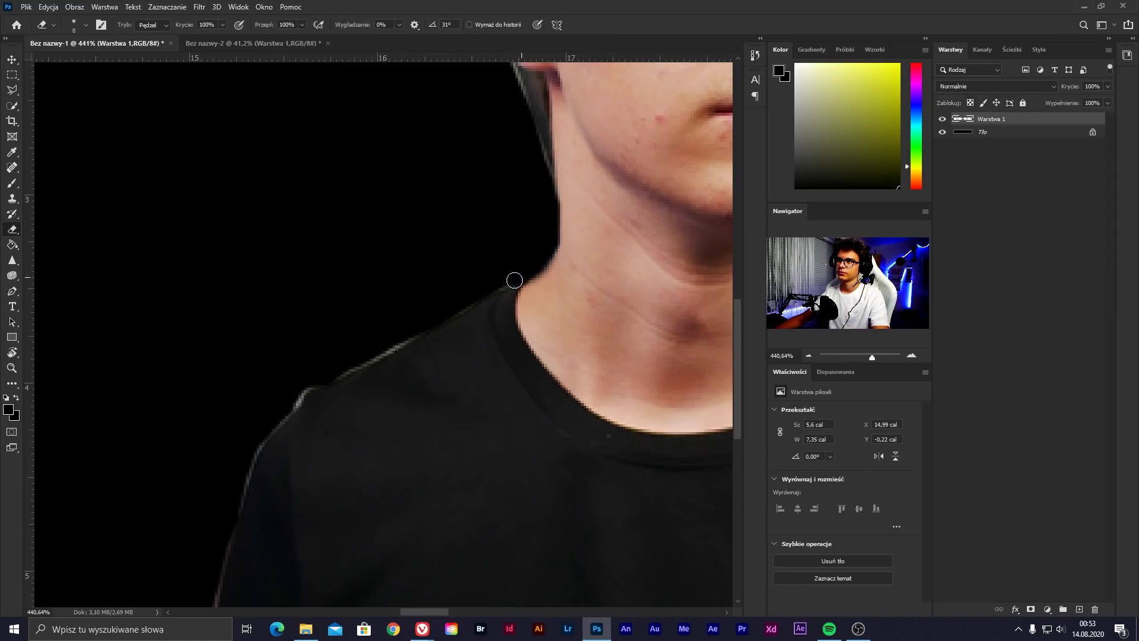
pyautogui.press('v')
pyautogui.hotkey('ctrl', '0')
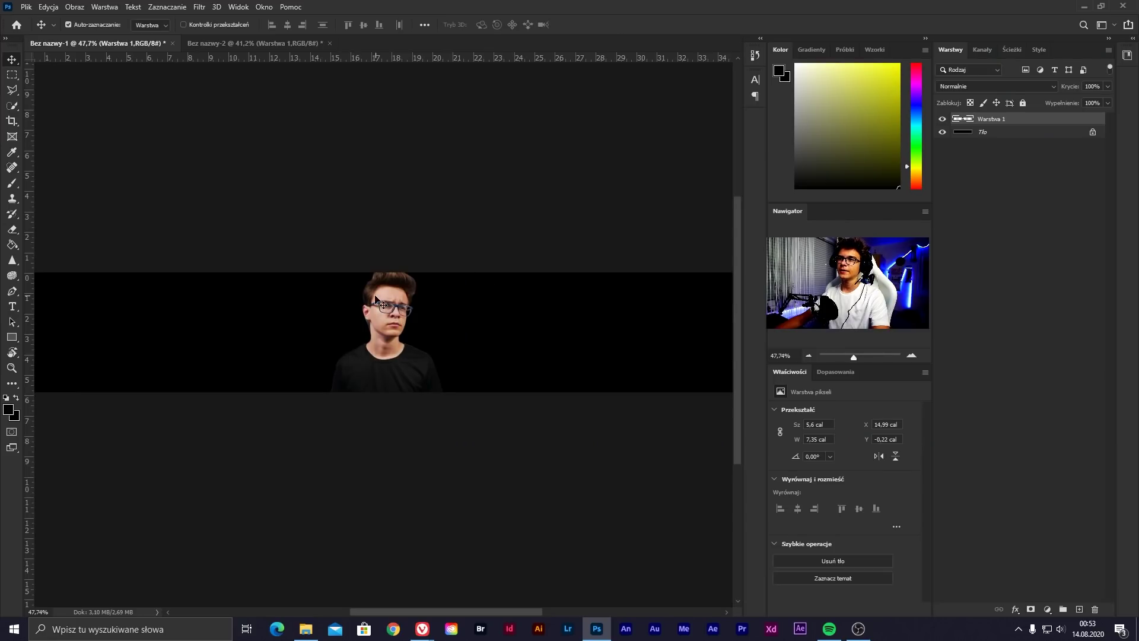
pyautogui.click(199, 8)
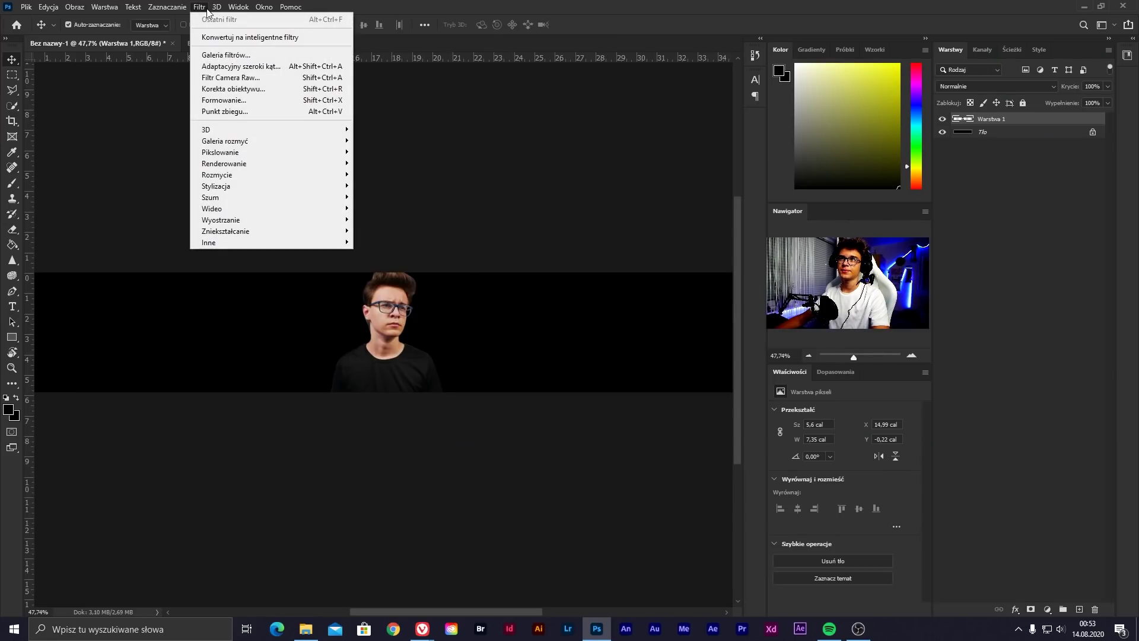
# Open Camera Raw on the presenter and raise Clarity and Blacks
pyautogui.click(211, 78)
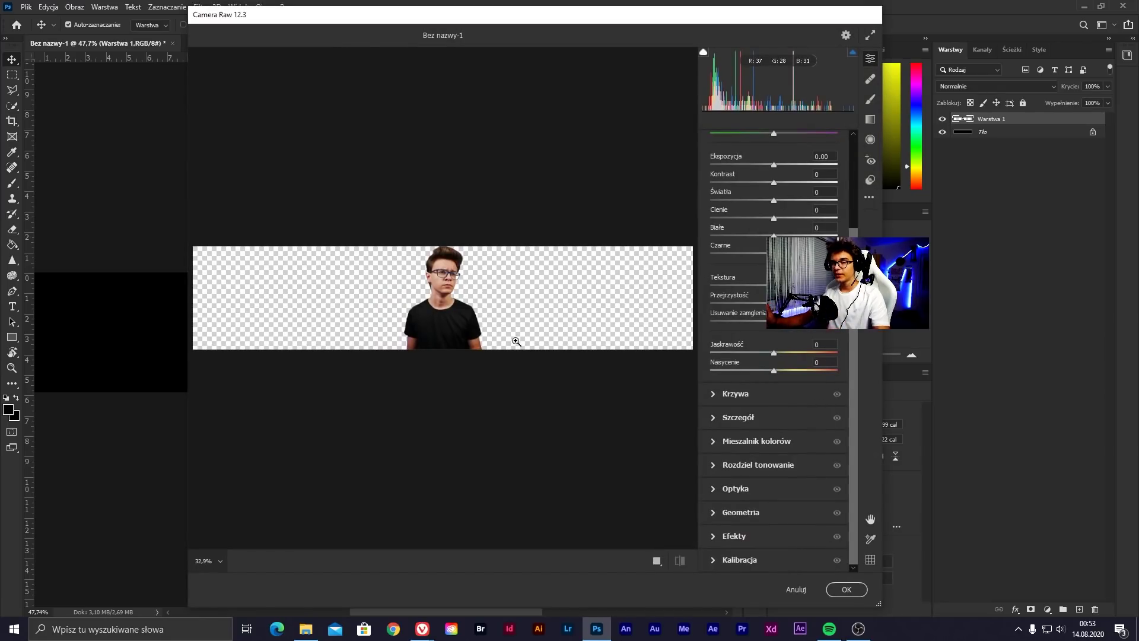
pyautogui.moveTo(408, 359); pyautogui.dragTo(493, 283)
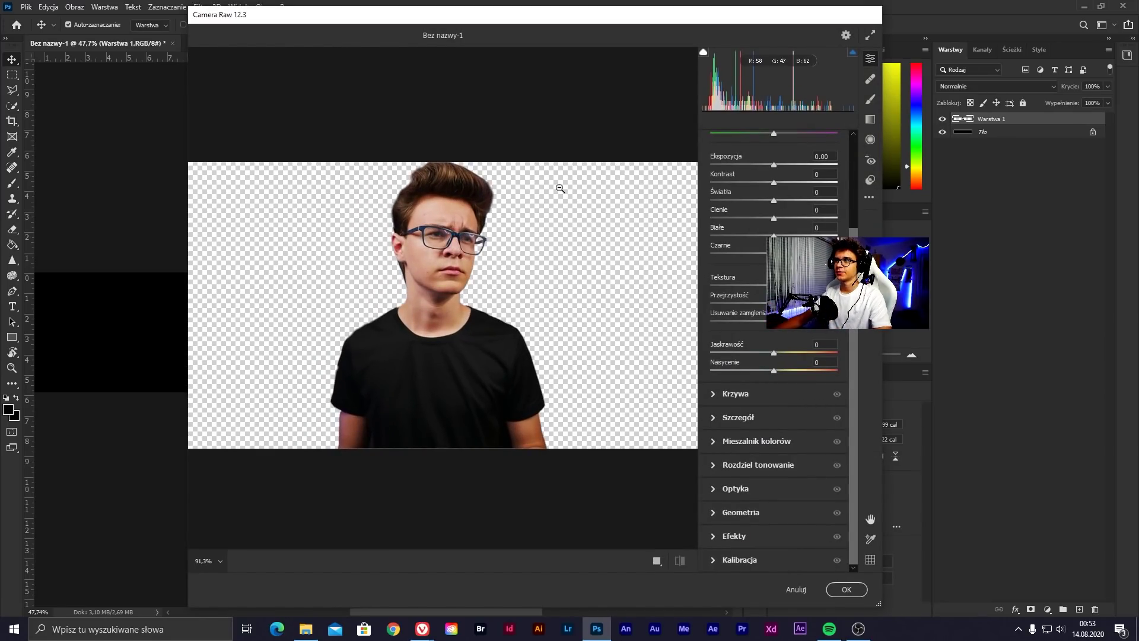
pyautogui.scroll(3, 783, 375)
pyautogui.moveTo(782, 419); pyautogui.dragTo(809, 422)
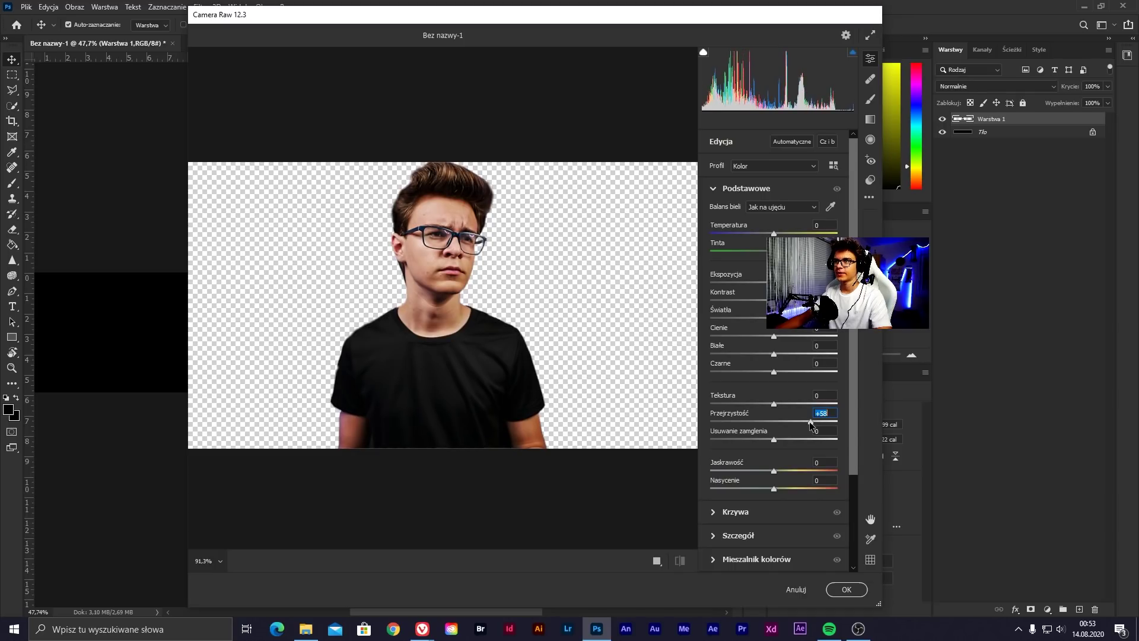
pyautogui.moveTo(773, 372)
pyautogui.mouseDown()
pyautogui.moveTo(786, 370)
pyautogui.moveTo(757, 354)
pyautogui.moveTo(789, 338)
pyautogui.moveTo(771, 337)
pyautogui.mouseUp()
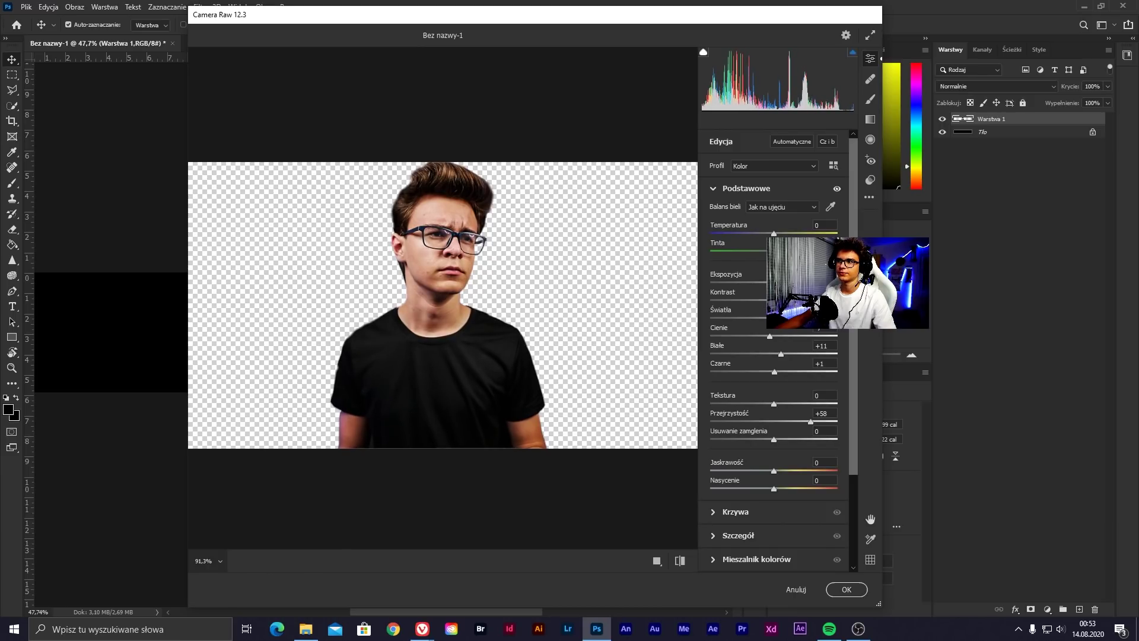
# Raise the highlights on the tone curve and apply the Camera Raw adjustments
pyautogui.click(735, 512)
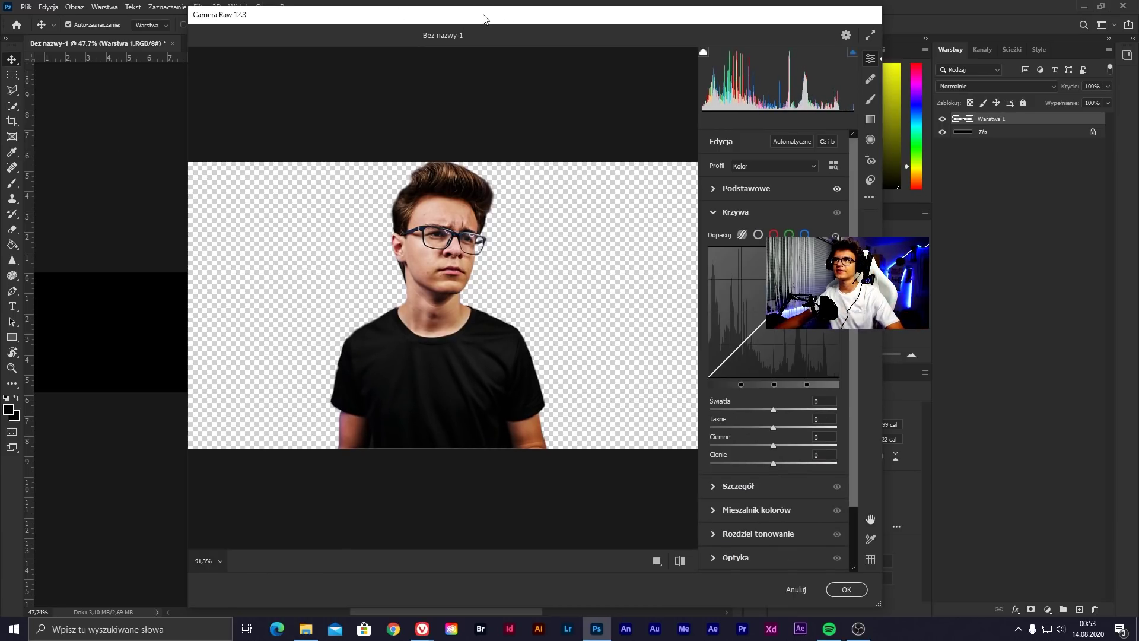
pyautogui.moveTo(484, 18); pyautogui.dragTo(337, 12)
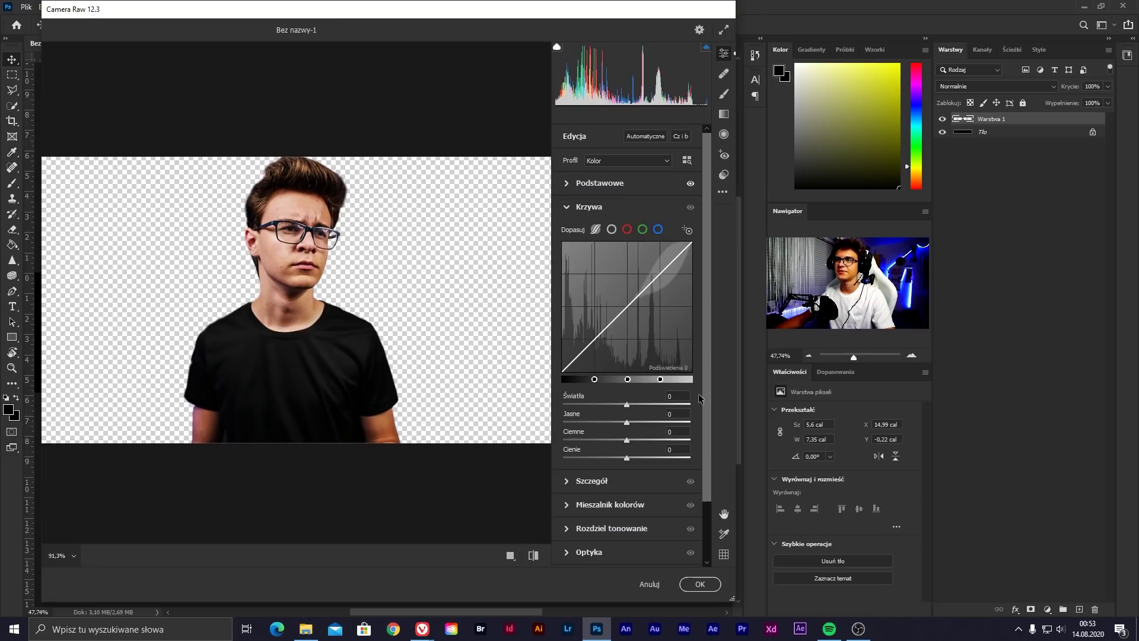
pyautogui.moveTo(627, 404)
pyautogui.mouseDown()
pyautogui.moveTo(647, 405)
pyautogui.moveTo(624, 440)
pyautogui.moveTo(633, 459)
pyautogui.mouseUp()
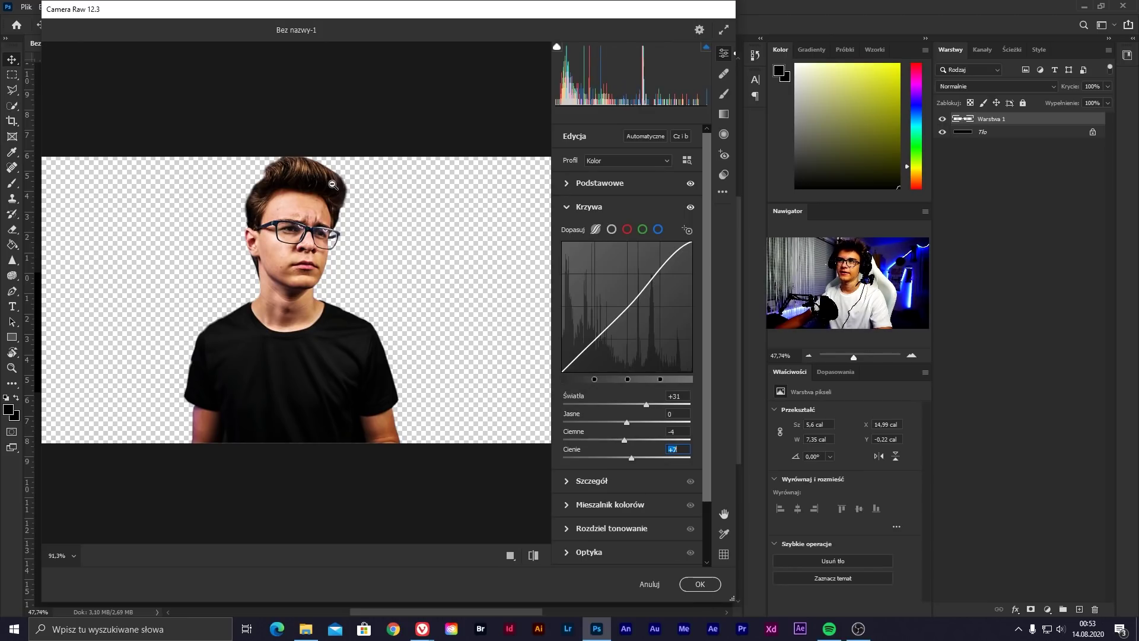
pyautogui.click(700, 584)
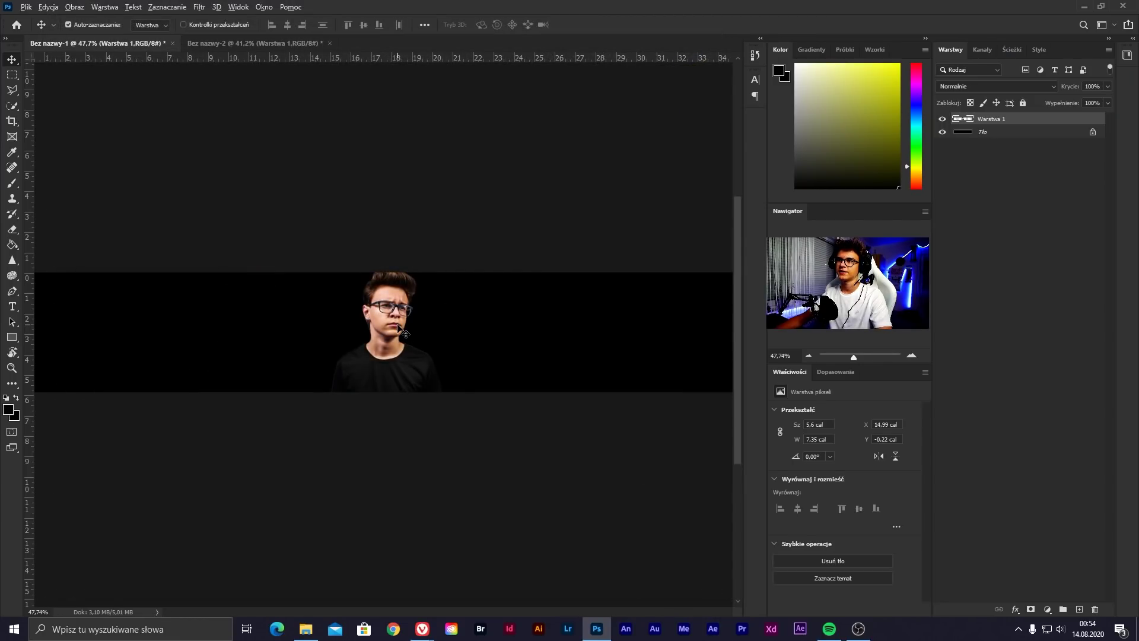
# Nudge the presenter into place, fit the banner in view, and type 'Vas' left of the presenter
pyautogui.moveTo(439, 344); pyautogui.dragTo(435, 347)
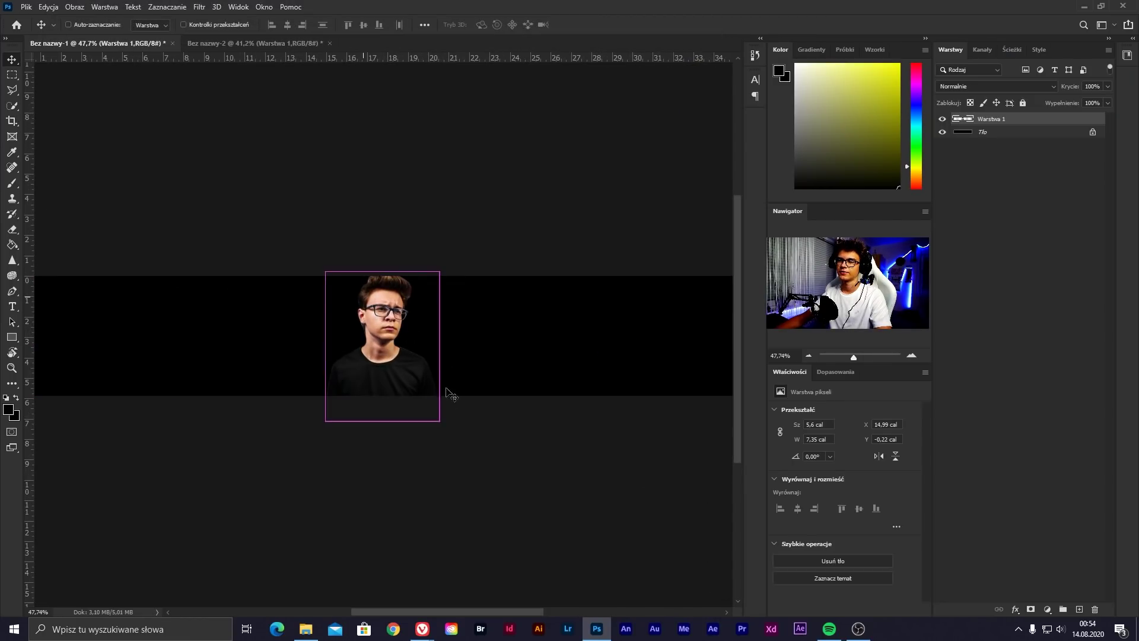
pyautogui.hotkey('ctrl', '0')
pyautogui.click(383, 332)
pyautogui.scroll(1, 380, 338)
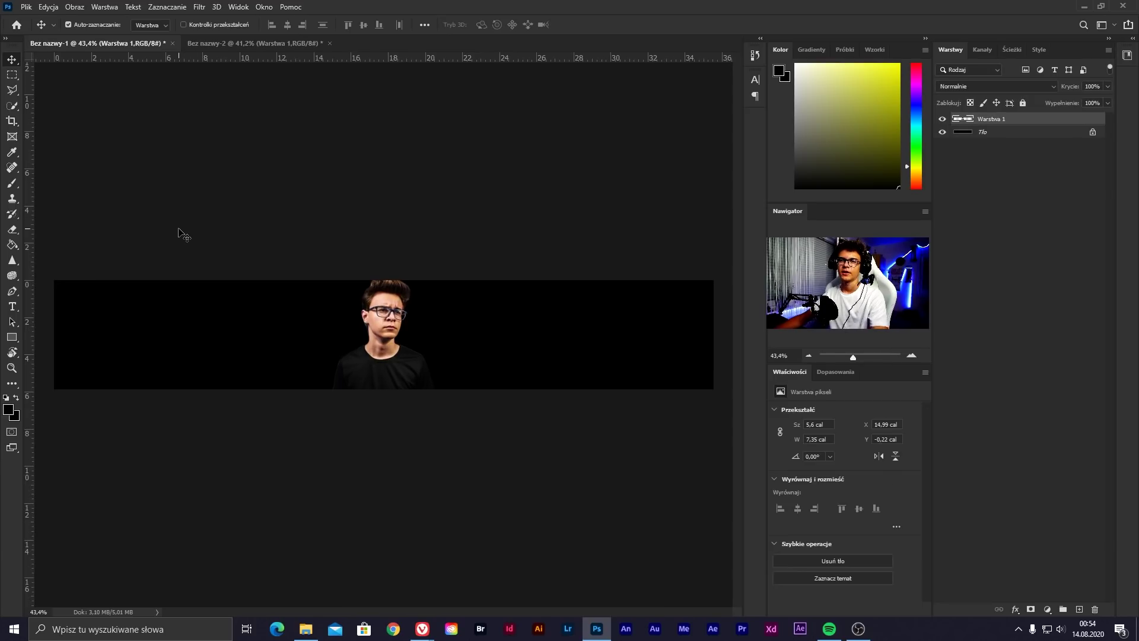
pyautogui.click(13, 306)
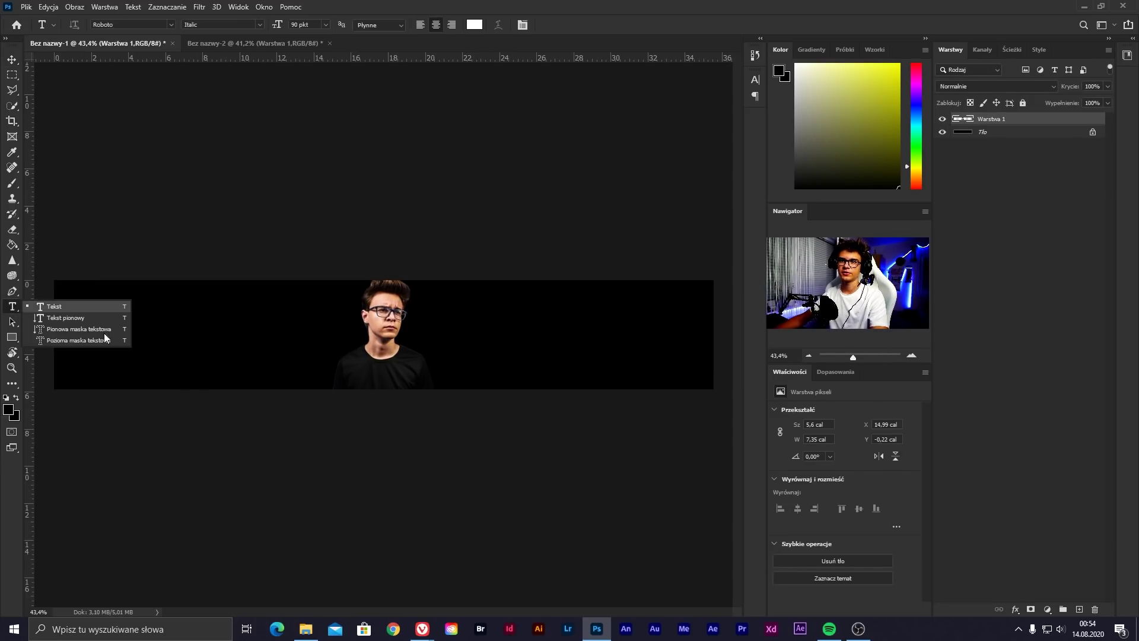
pyautogui.click(250, 330)
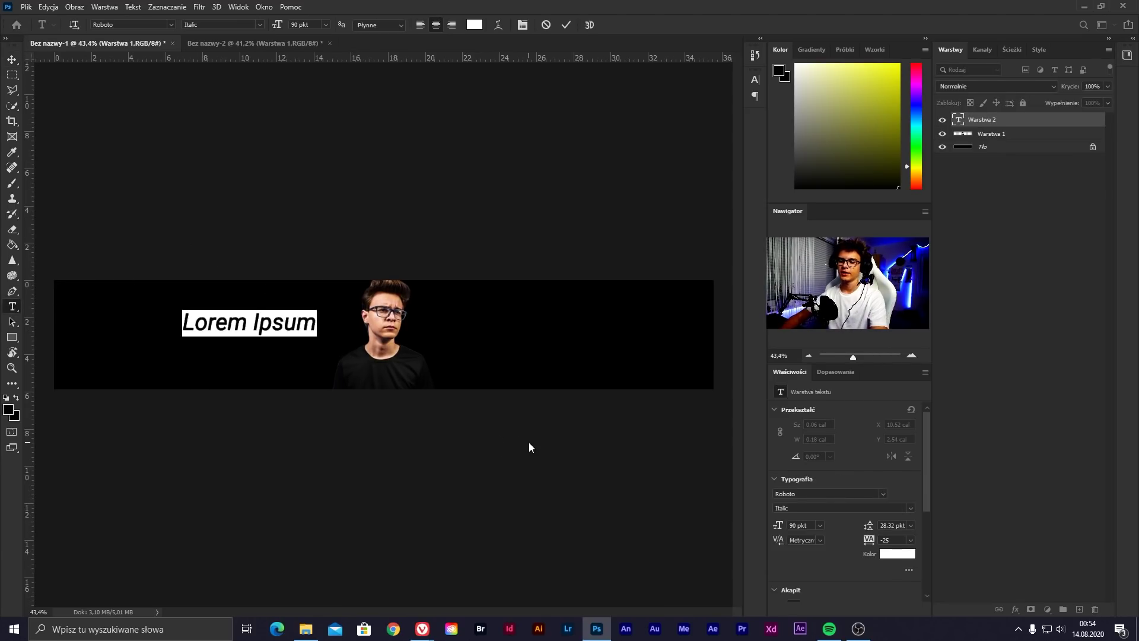
pyautogui.write('V')
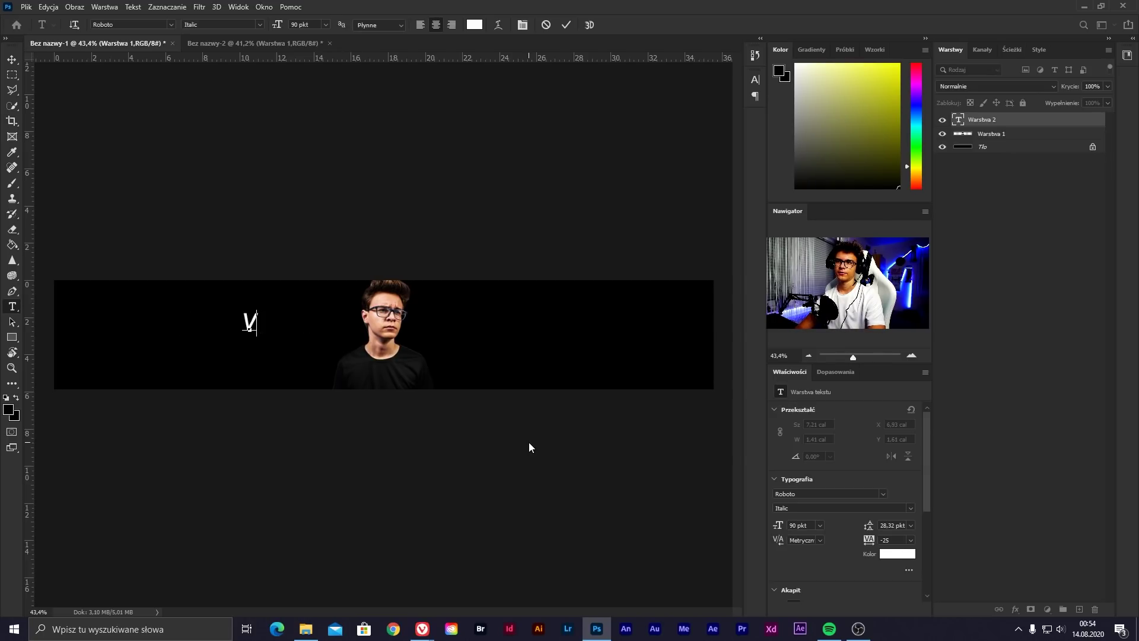
pyautogui.write('as')
# Set the 'Vas' text to the Againts font
pyautogui.hotkey('ctrl', 'a')
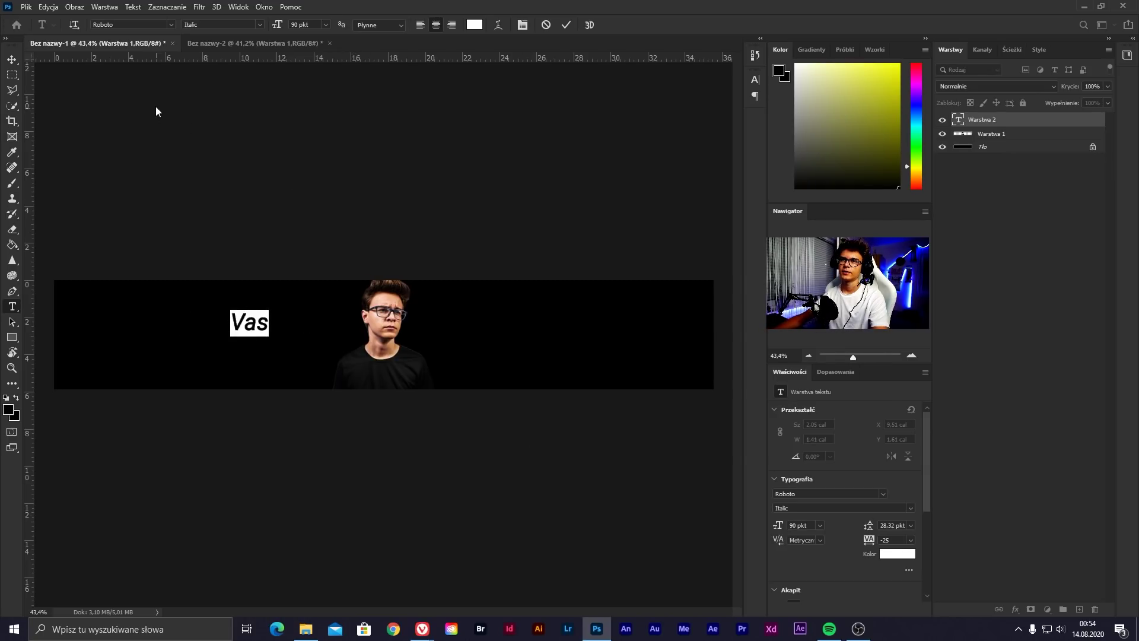
pyautogui.click(172, 23)
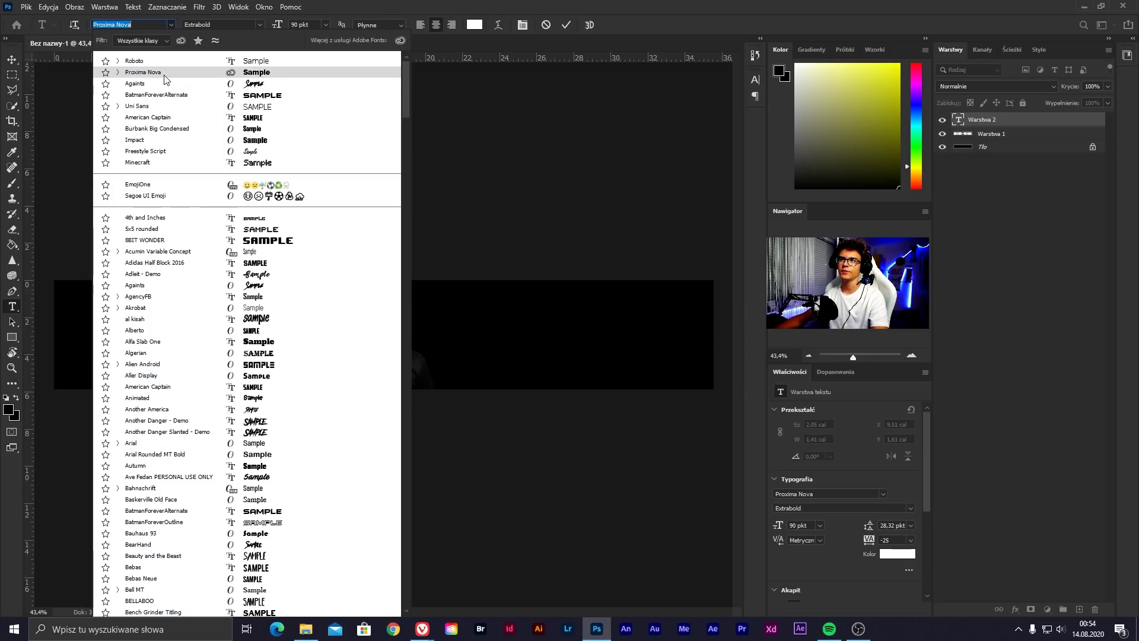
pyautogui.write('a')
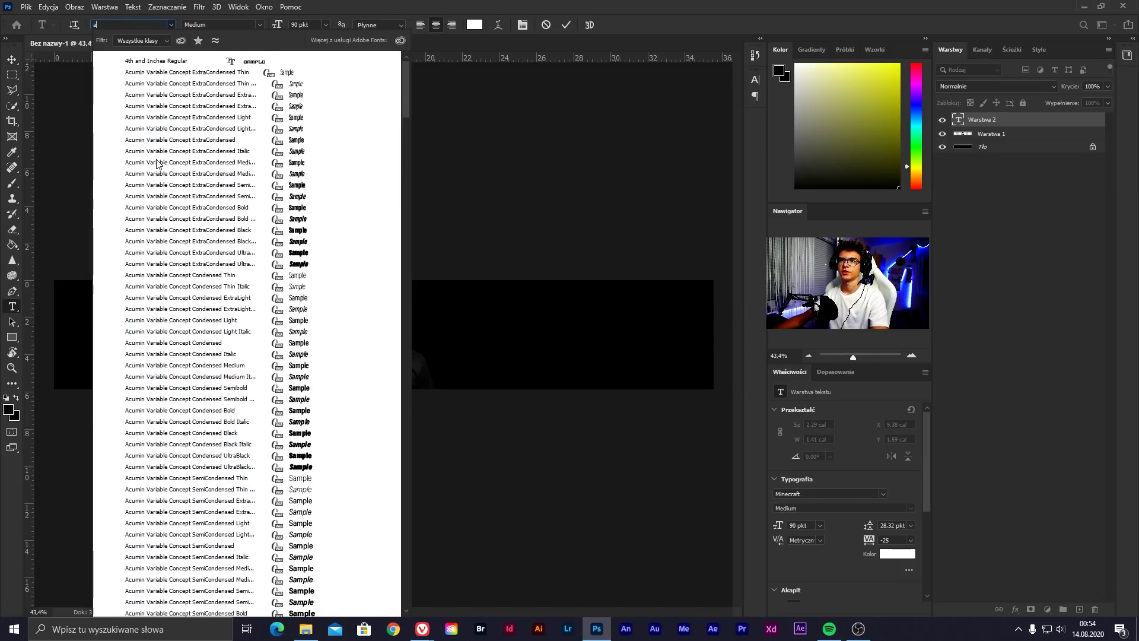
pyautogui.write('g')
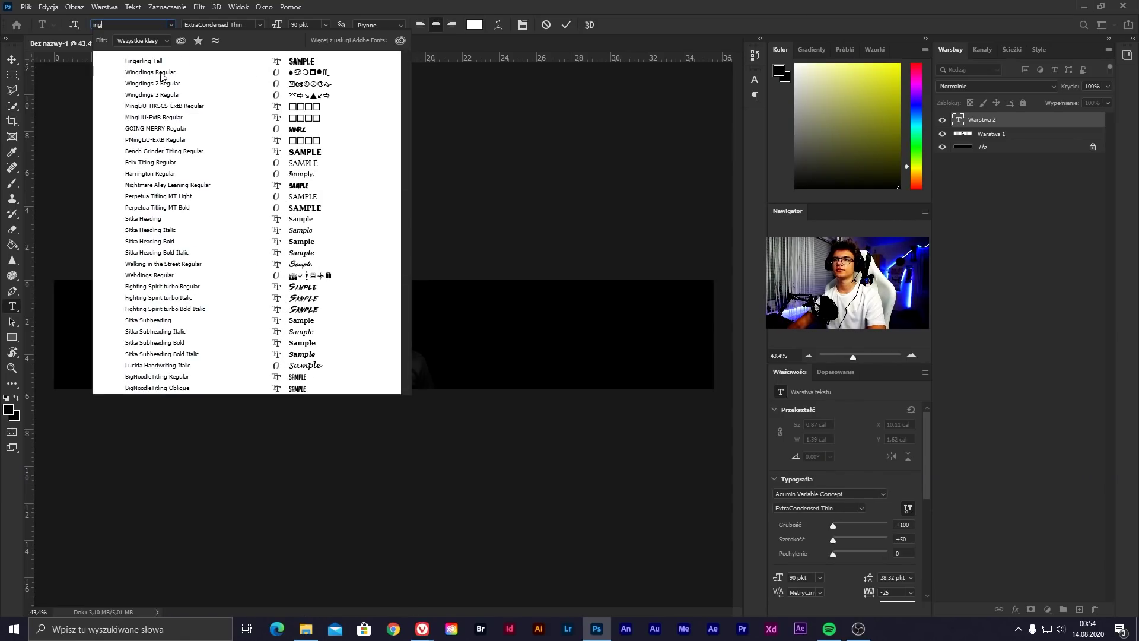
pyautogui.write('ai')
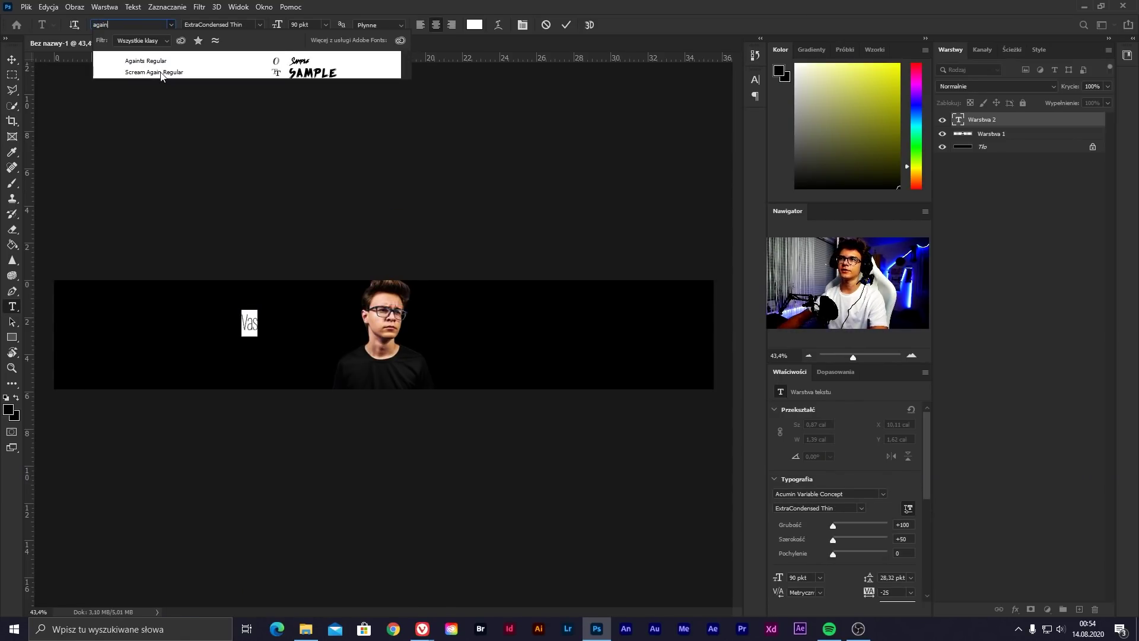
pyautogui.press('Escape')
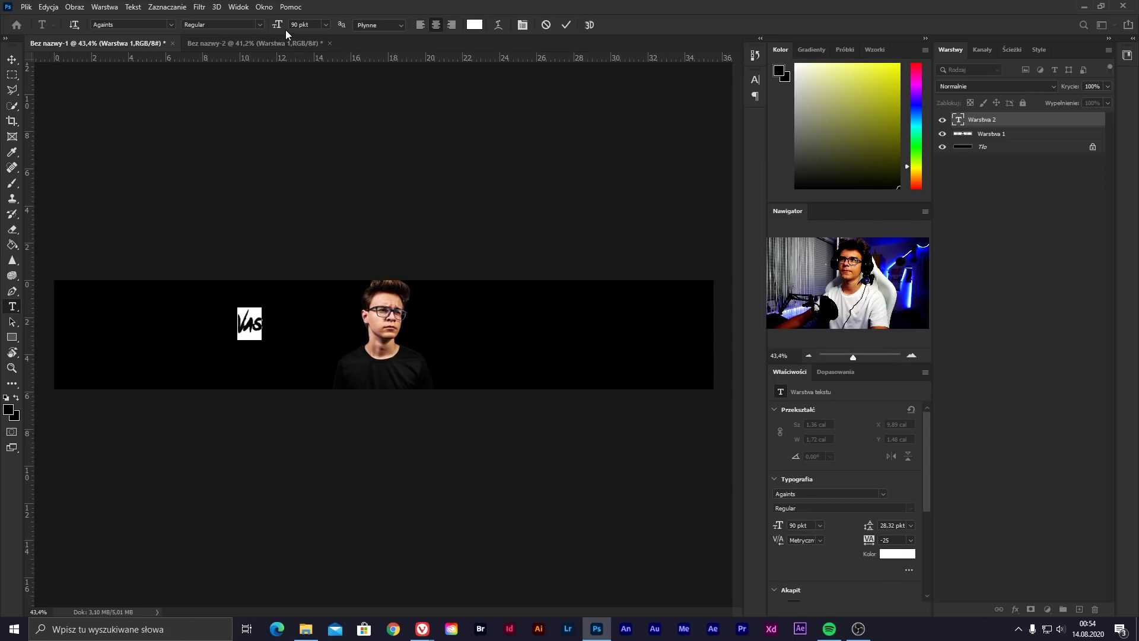
# Enlarge the text to 380 pt, move it lower-right, and start editing its letters
pyautogui.moveTo(280, 25); pyautogui.dragTo(408, 27)
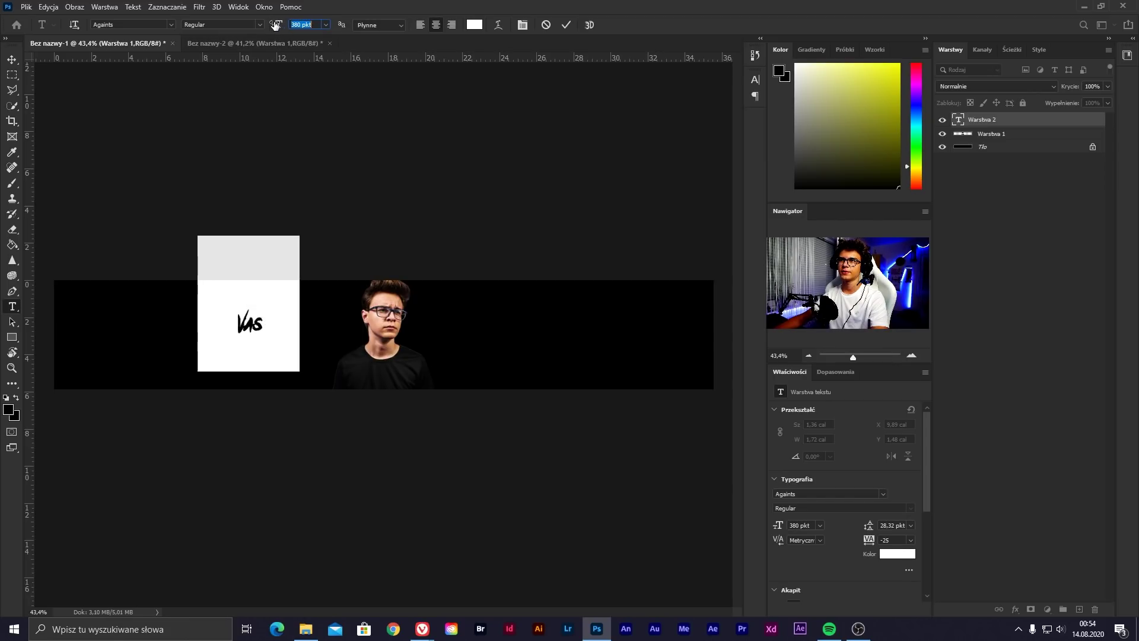
pyautogui.moveTo(267, 296)
pyautogui.mouseDown()
pyautogui.moveTo(301, 333)
pyautogui.moveTo(215, 343)
pyautogui.mouseUp()
pyautogui.press('Right')
pyautogui.hotkey('shift', 'Right')
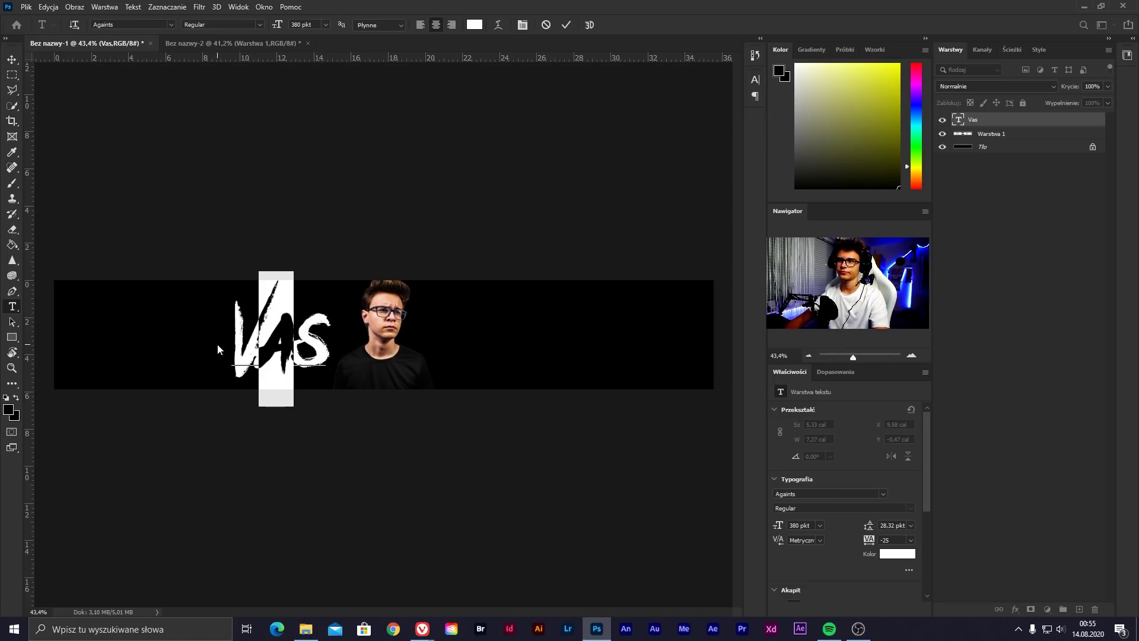
pyautogui.hotkey('shift', 'Right')
pyautogui.press('Right')
pyautogui.press('BackSpace')
pyautogui.hotkey('ctrl', 'z')
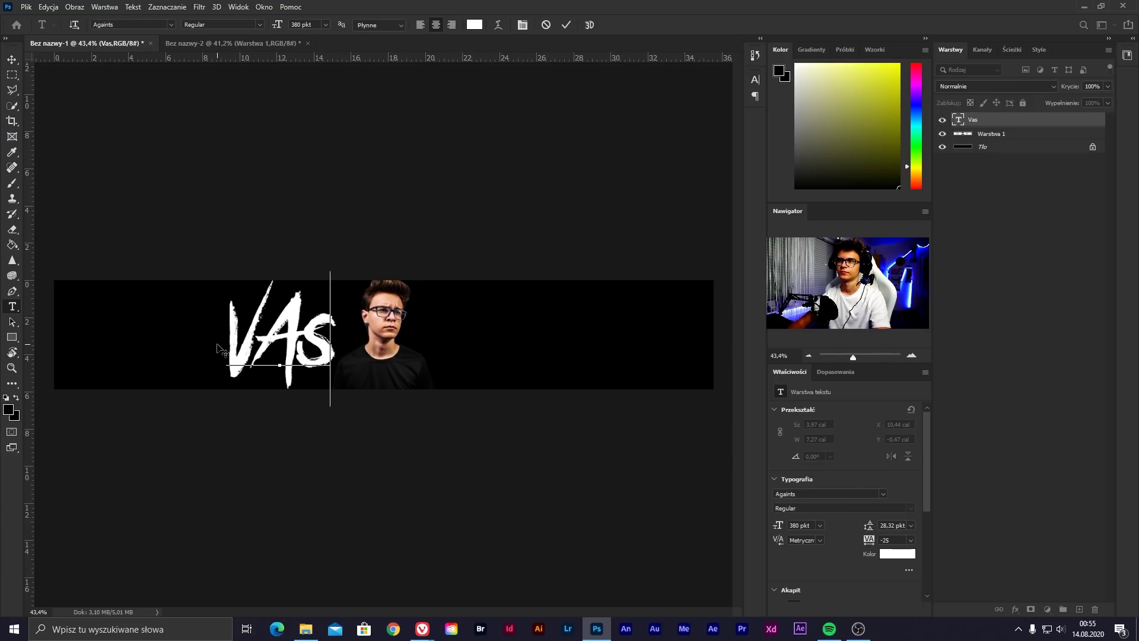
pyautogui.hotkey('ctrl', 'z')
pyautogui.hotkey('ctrl', 'z')
pyautogui.hotkey('ctrl', 'a')
# Retype the lettering through several glyph variants until it reads 'VAS'
pyautogui.write('v')
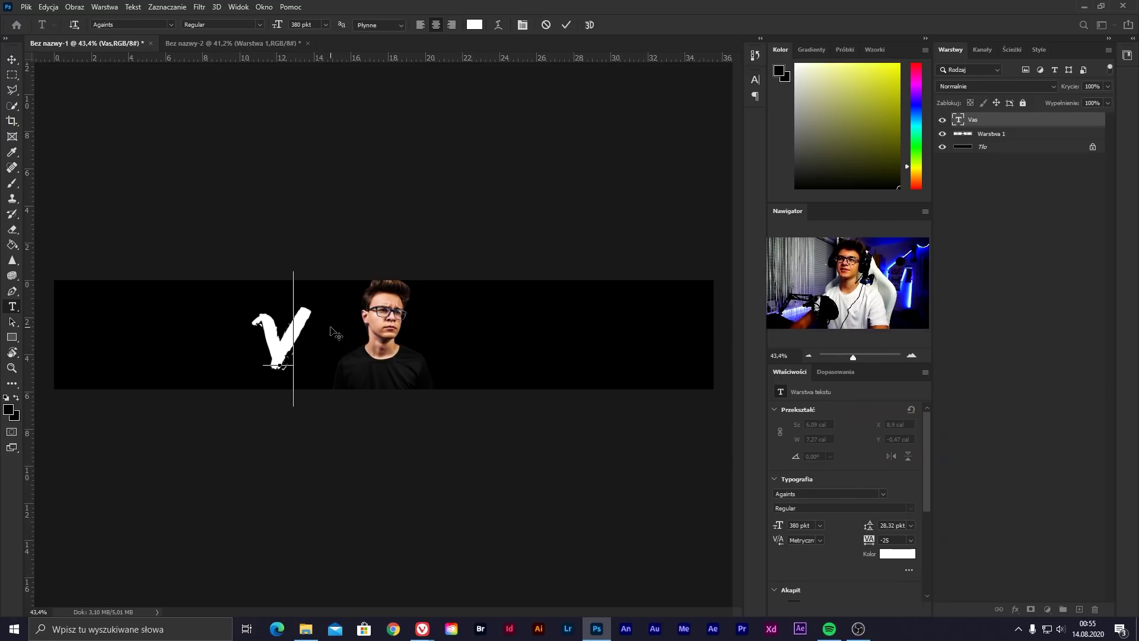
pyautogui.write('DA')
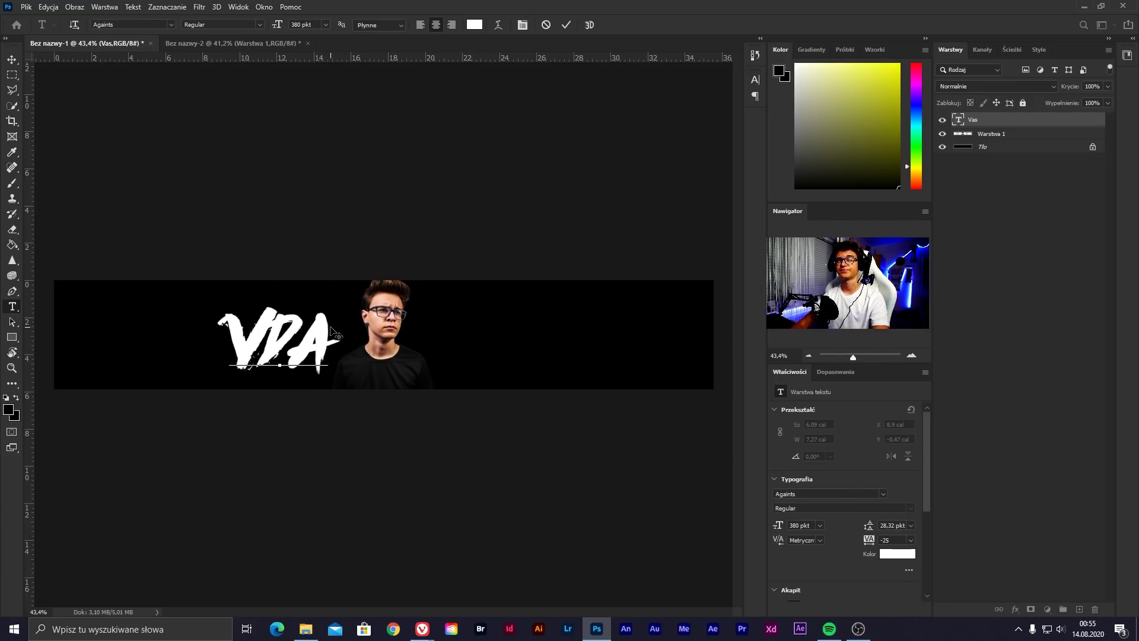
pyautogui.press('BackSpace')
pyautogui.press('BackSpace')
pyautogui.press('BackSpace')
pyautogui.write('VAS')
pyautogui.press('BackSpace')
pyautogui.press('BackSpace')
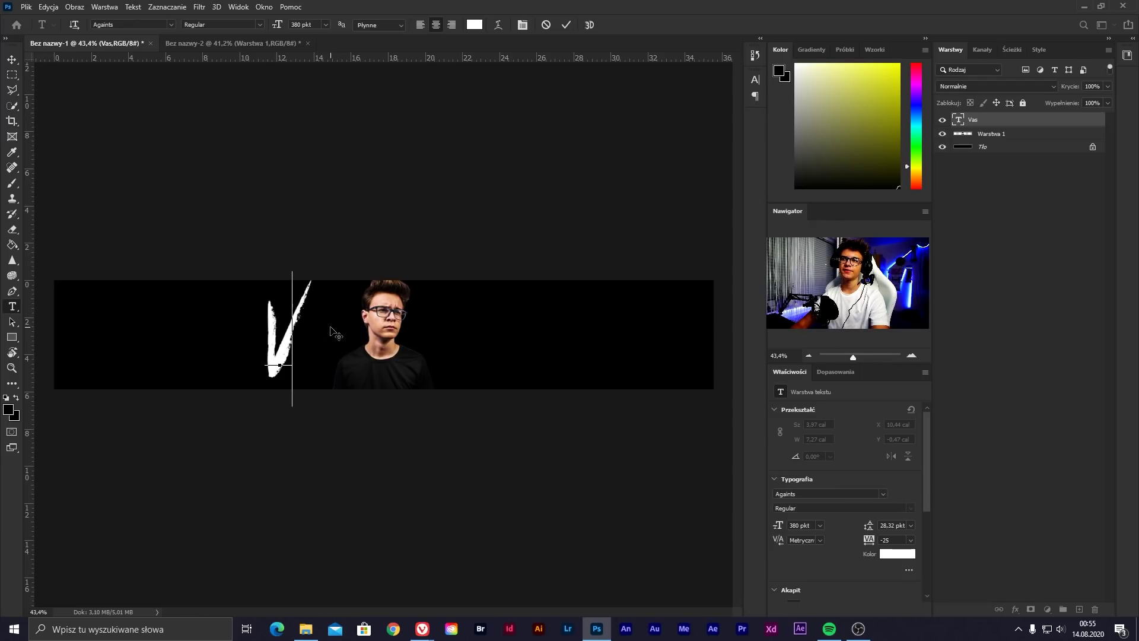
pyautogui.write('AS')
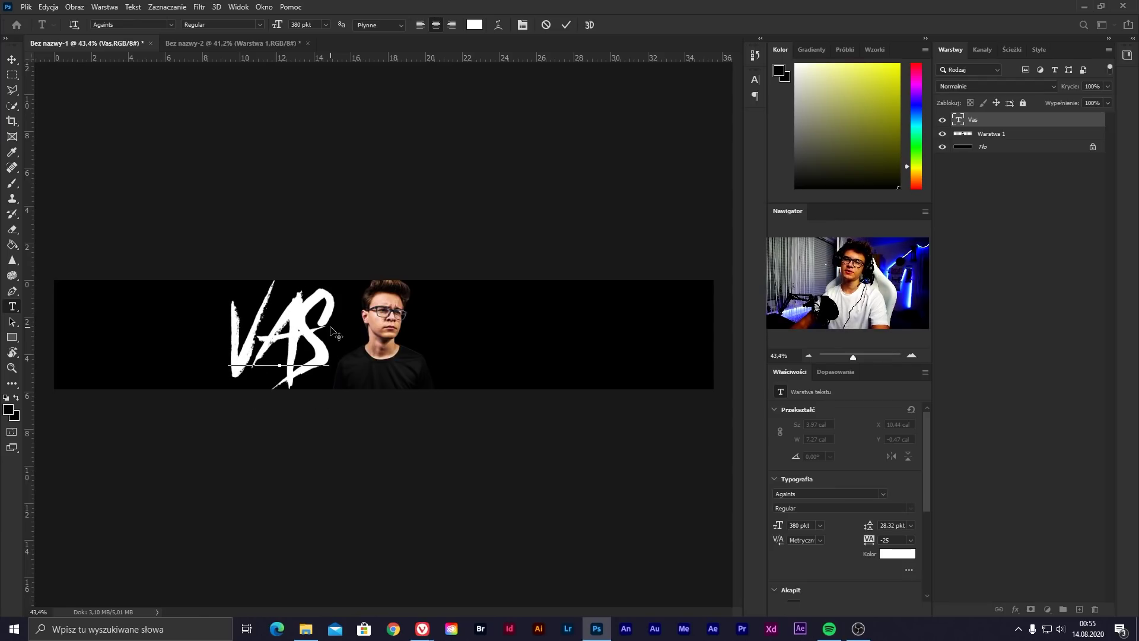
pyautogui.hotkey('ctrl', 'a')
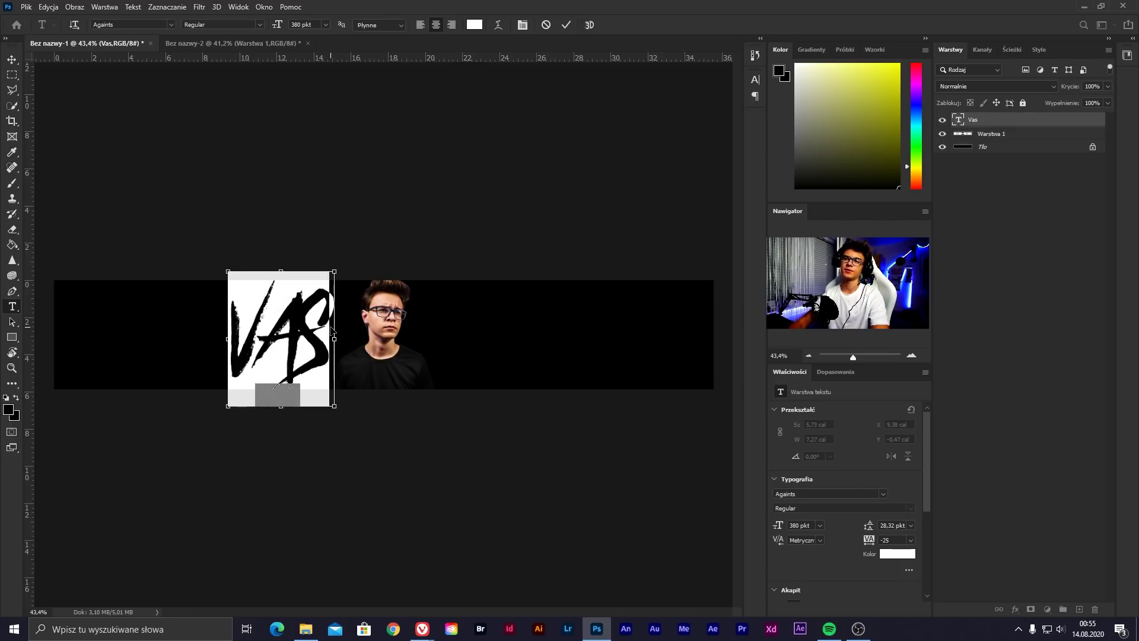
pyautogui.write('CV')
pyautogui.press('BackSpace')
pyautogui.press('BackSpace')
pyautogui.write('VAS')
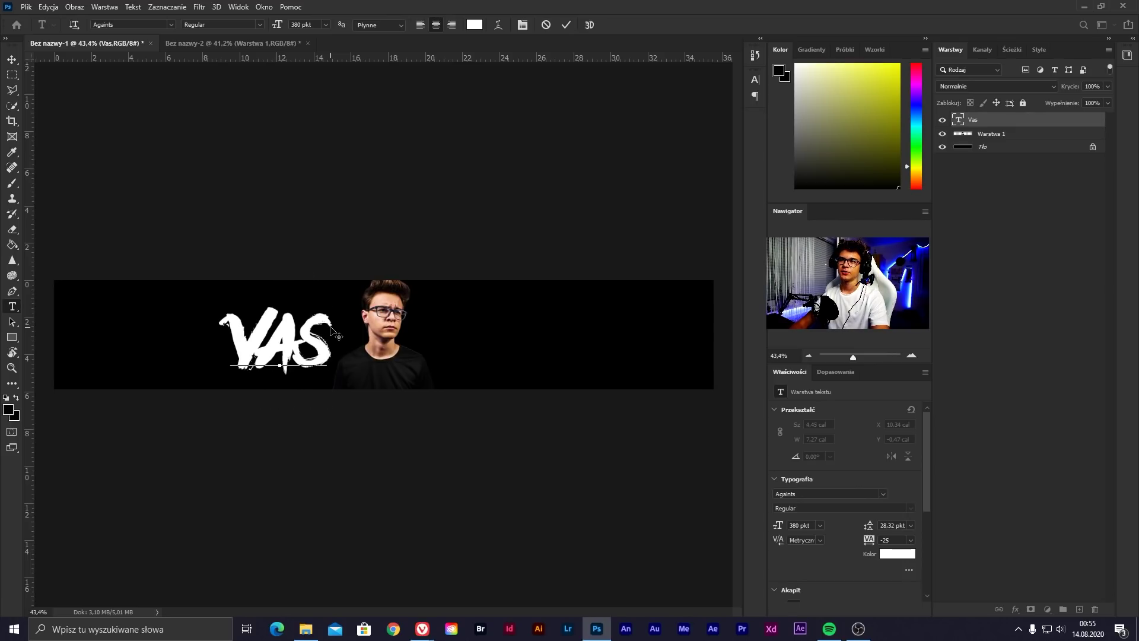
pyautogui.press('BackSpace')
pyautogui.press('BackSpace')
pyautogui.press('BackSpace')
pyautogui.write('CV')
pyautogui.press('BackSpace')
pyautogui.press('BackSpace')
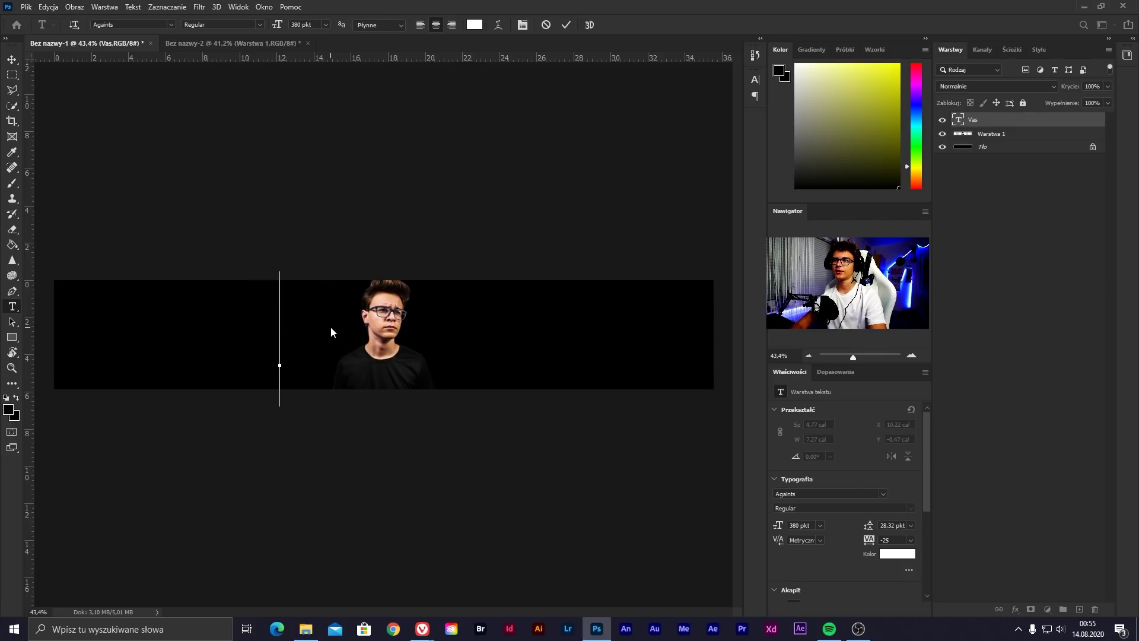
pyautogui.write('BAS')
pyautogui.press('BackSpace')
pyautogui.press('BackSpace')
pyautogui.press('BackSpace')
pyautogui.write('VAS')
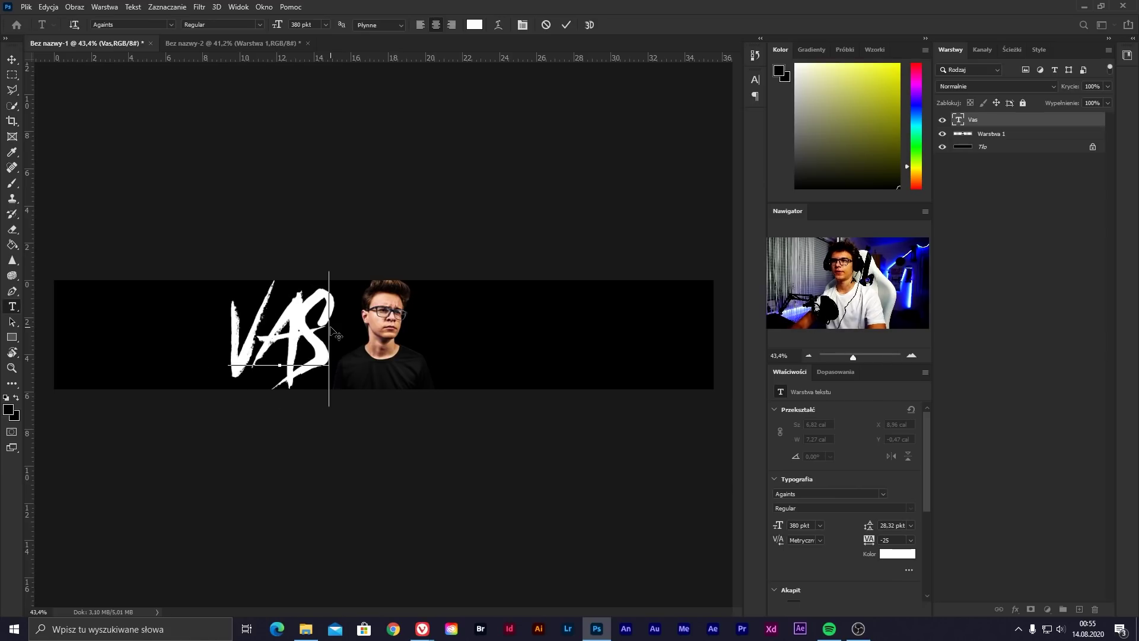
# Widen the kerning between A and S and commit the VAS text
pyautogui.press('Left')
pyautogui.press('Left')
pyautogui.hotkey('alt', 'Left')
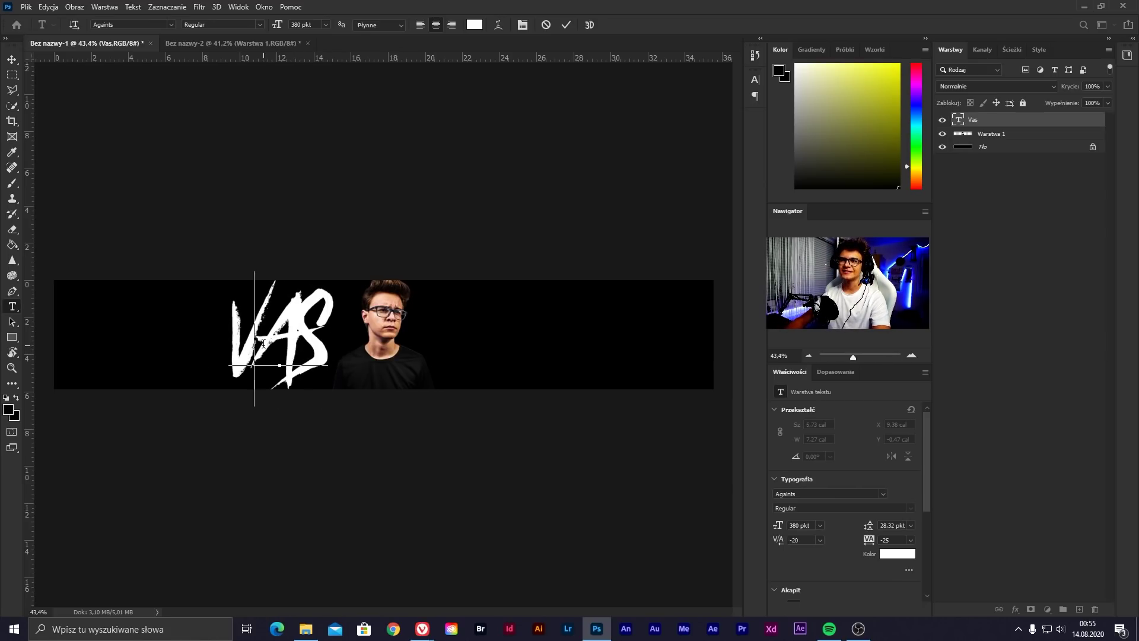
pyautogui.hotkey('alt', 'Left')
pyautogui.press('Right')
pyautogui.hotkey('alt', 'Left')
pyautogui.hotkey('alt', 'Right')
pyautogui.hotkey('alt', 'Right')
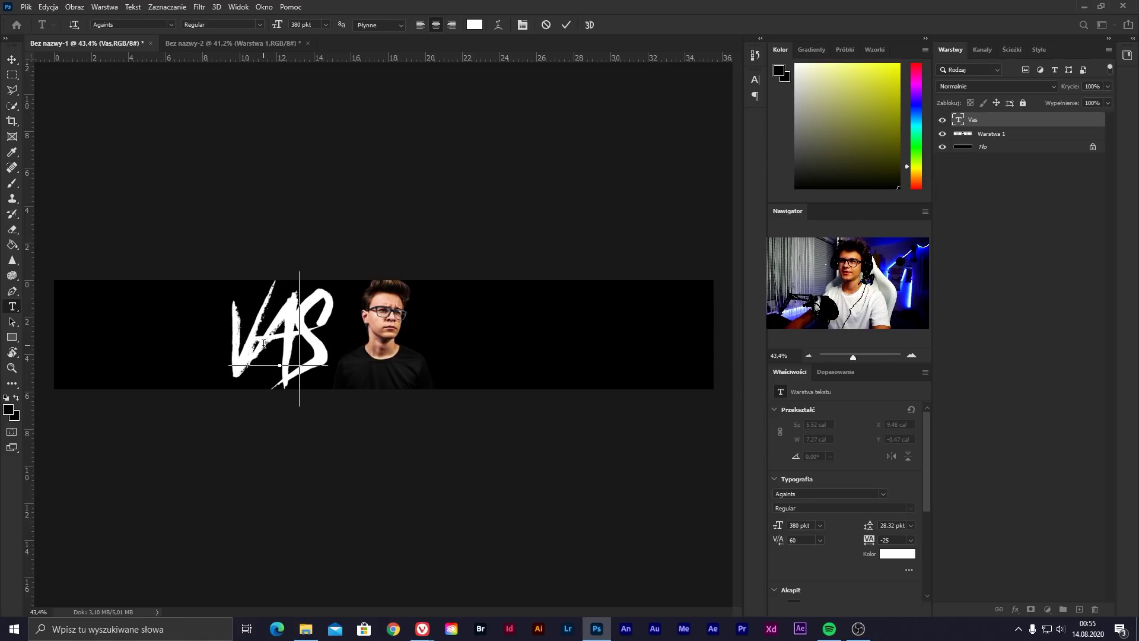
pyautogui.hotkey('alt', 'Right')
pyautogui.hotkey('ctrl', 'Return')
pyautogui.press('v')
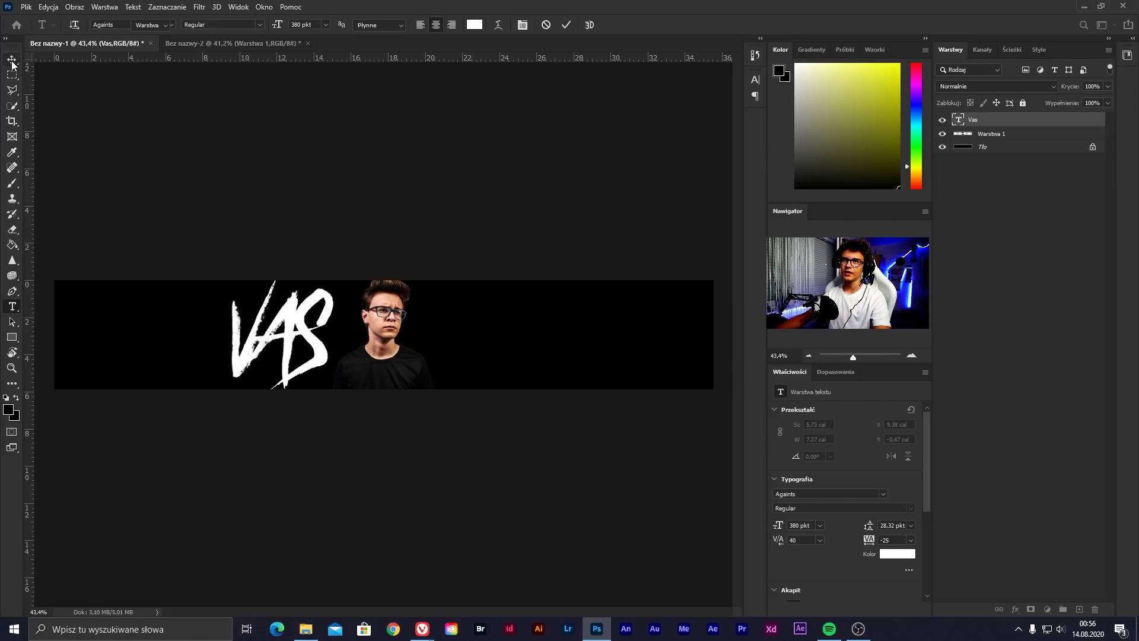
pyautogui.keyDown('alt'); pyautogui.scroll(1, 327, 263); pyautogui.keyUp('alt')
# Rotate VAS about -2.7°, shift it right toward the presenter, and place it behind the photo
pyautogui.moveTo(314, 330)
pyautogui.mouseDown()
pyautogui.moveTo(353, 350)
pyautogui.moveTo(329, 350)
pyautogui.mouseUp()
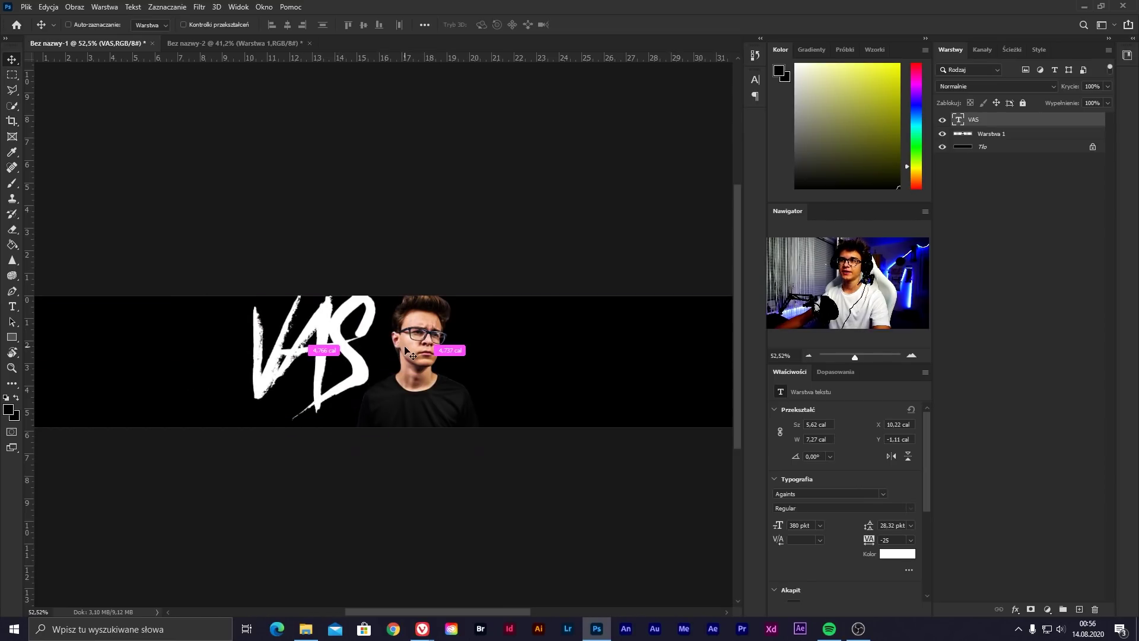
pyautogui.hotkey('ctrl', 't')
pyautogui.moveTo(415, 347); pyautogui.dragTo(413, 341)
pyautogui.moveTo(300, 346); pyautogui.dragTo(319, 355)
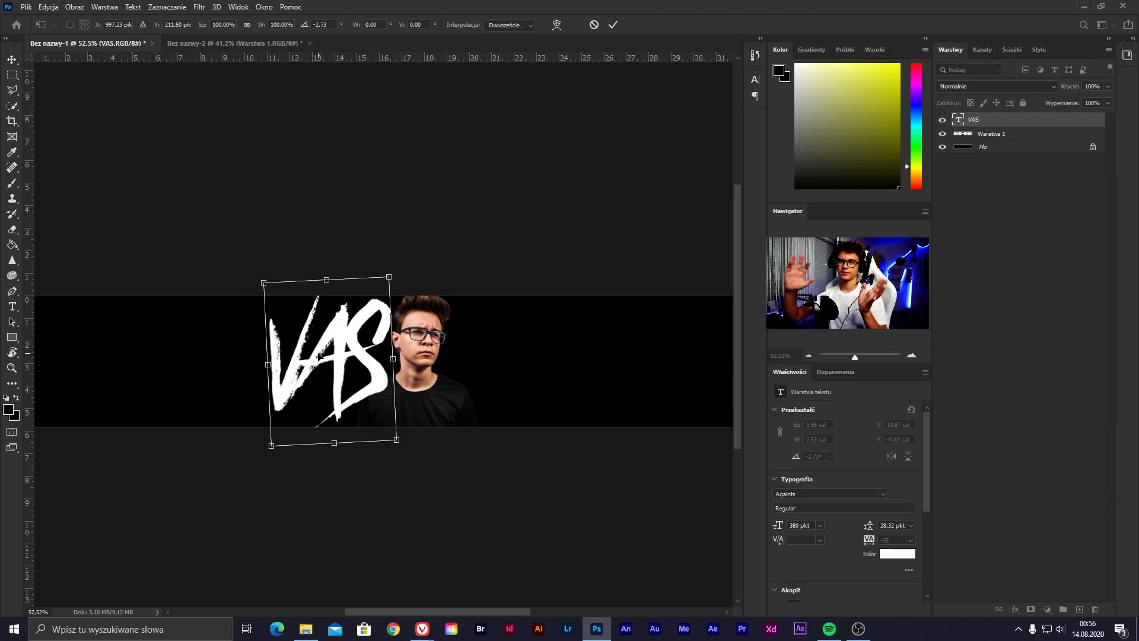
pyautogui.press('Return')
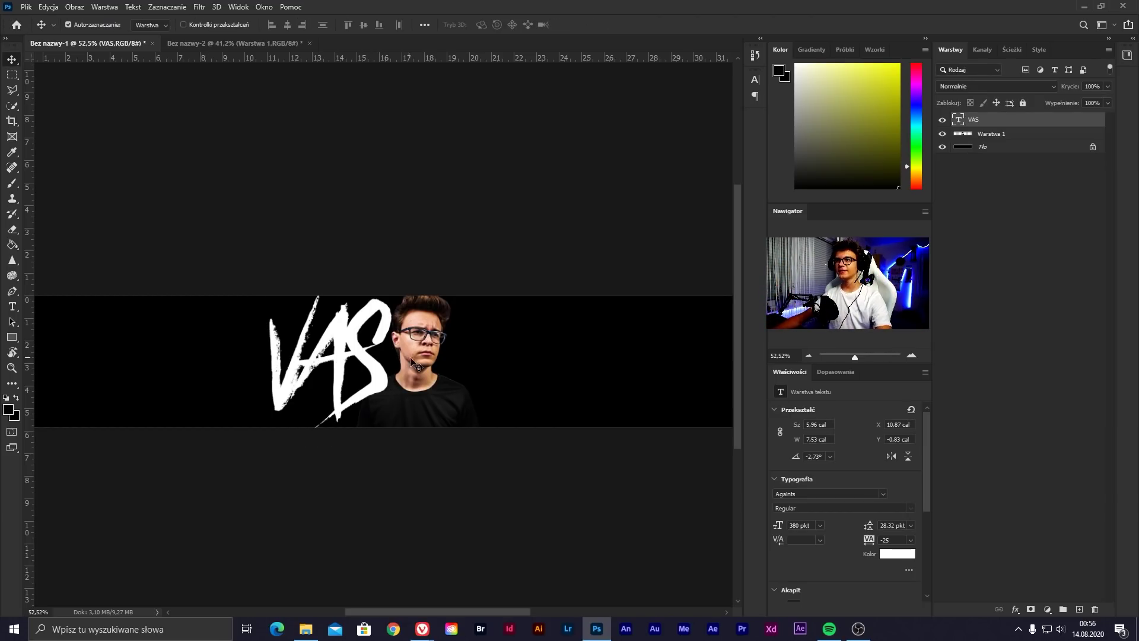
pyautogui.moveTo(363, 349); pyautogui.dragTo(367, 348)
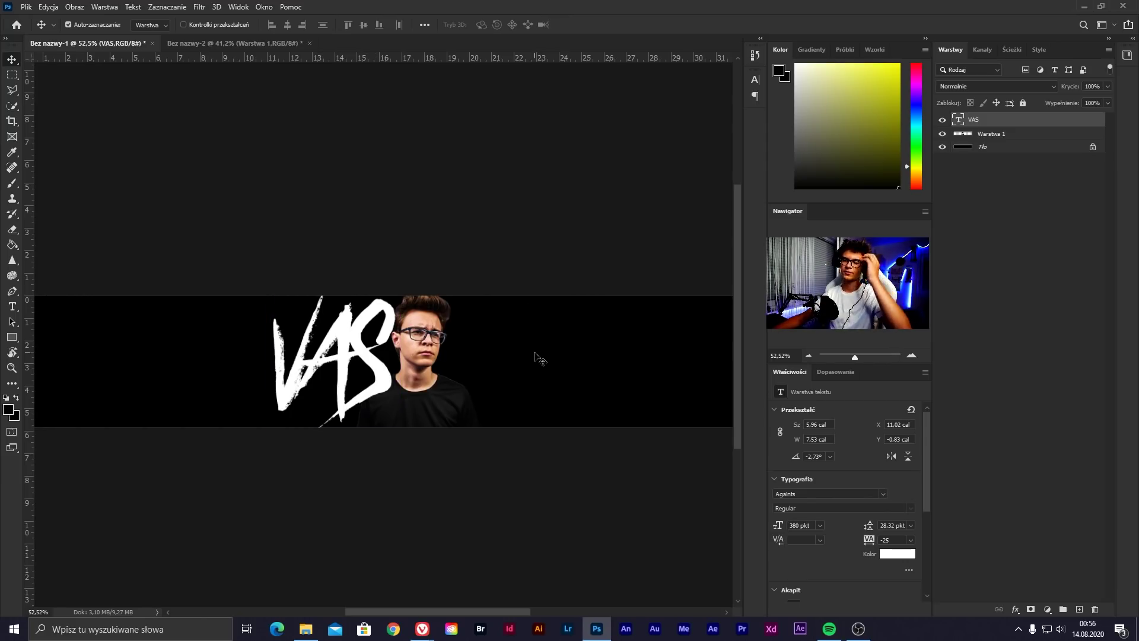
pyautogui.moveTo(978, 122); pyautogui.dragTo(979, 141)
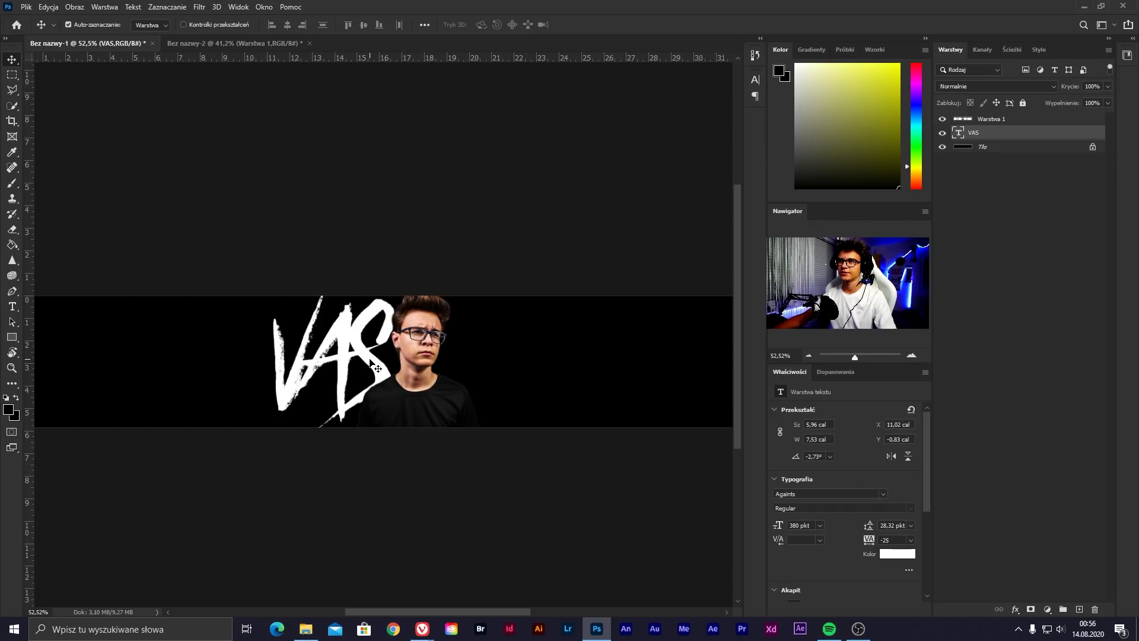
# Nudge VAS right, duplicate it as TER, and narrow TER to about 6.39 cal
pyautogui.hotkey('shift', 'Right')
pyautogui.moveTo(445, 438)
pyautogui.mouseDown()
pyautogui.moveTo(372, 363)
pyautogui.moveTo(538, 352)
pyautogui.mouseUp()
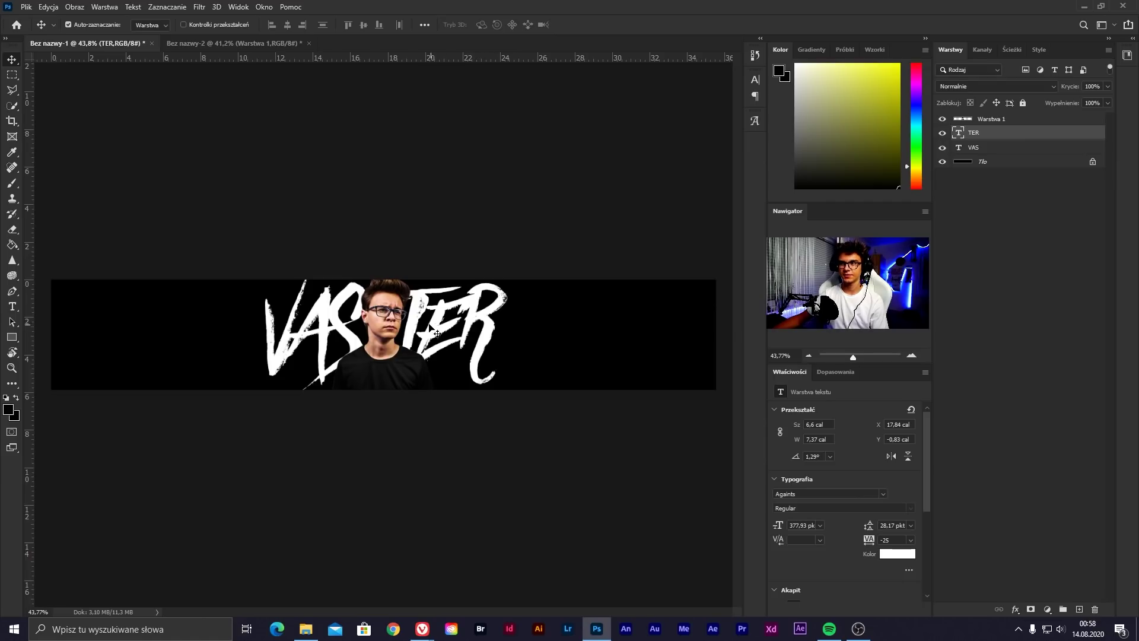
pyautogui.hotkey('ctrl', 't')
pyautogui.moveTo(428, 319); pyautogui.dragTo(415, 372)
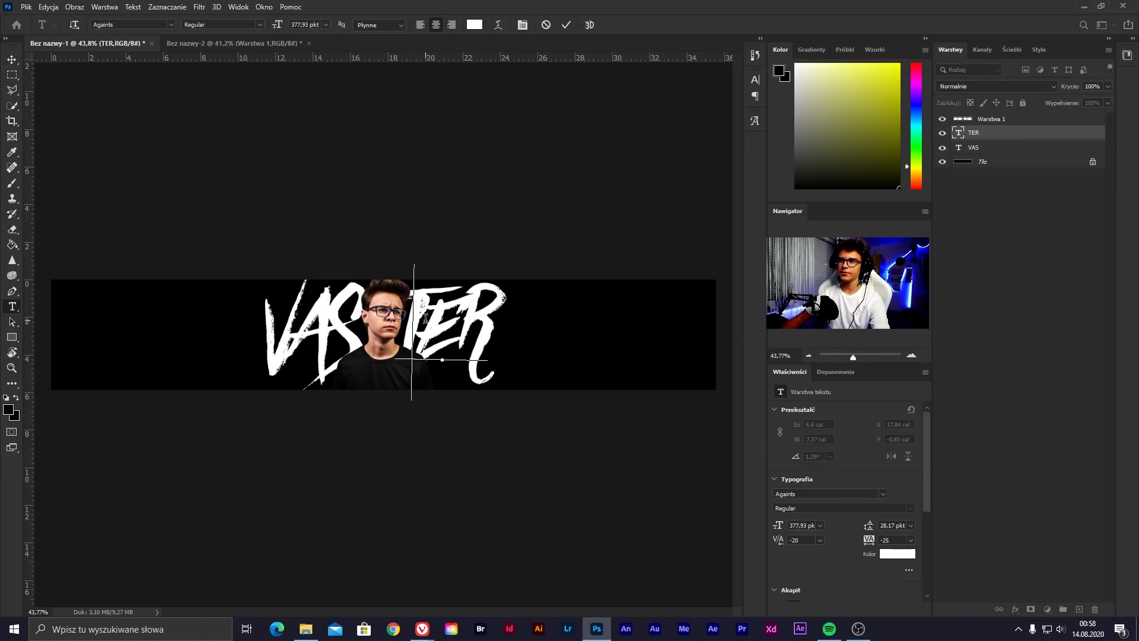
pyautogui.press('Return')
# Check TER's spacing beside the photo and bring up the Open file dialog
pyautogui.scroll(-2, 415, 372)
pyautogui.scroll(2, 415, 374)
pyautogui.scroll(-1, 418, 377)
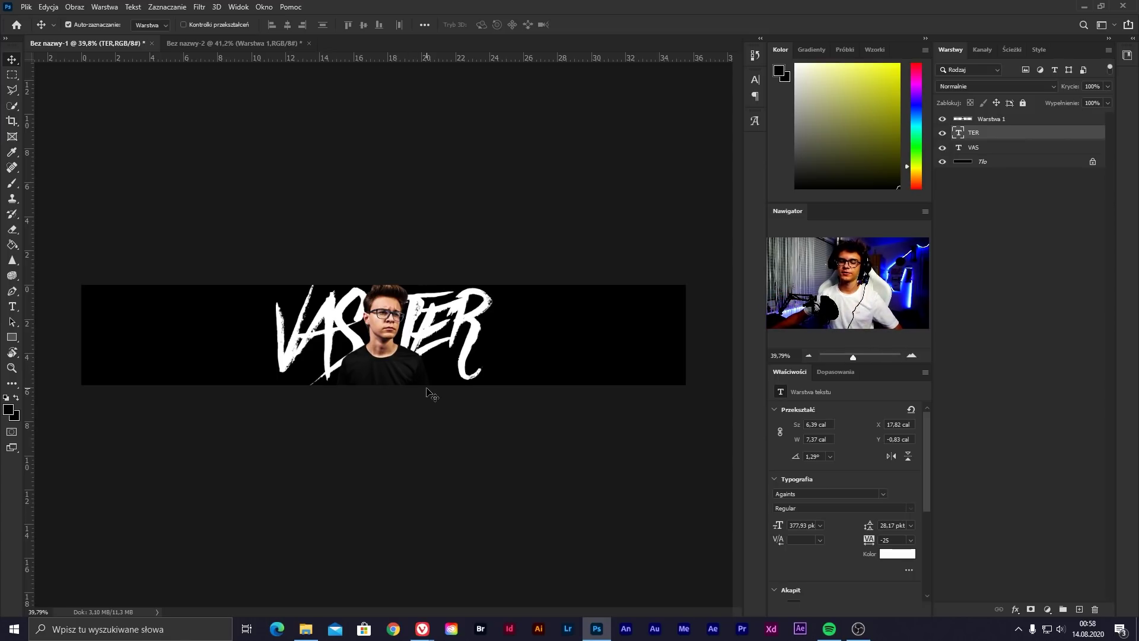
pyautogui.press('ctrl')
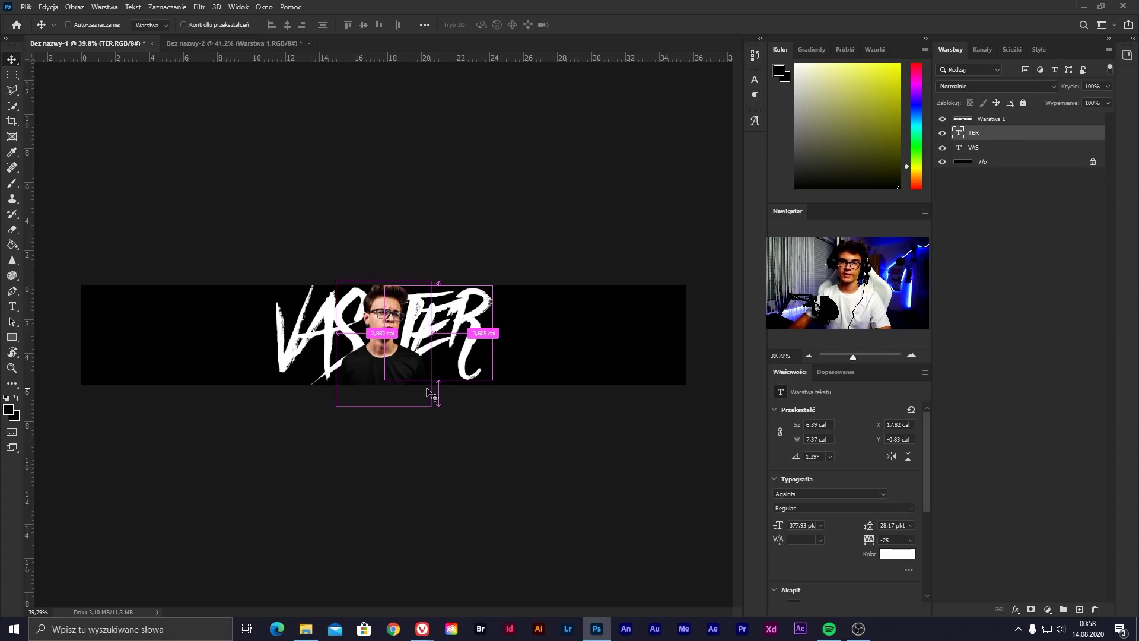
pyautogui.hotkey('ctrl', 'o')
pyautogui.press('Escape')
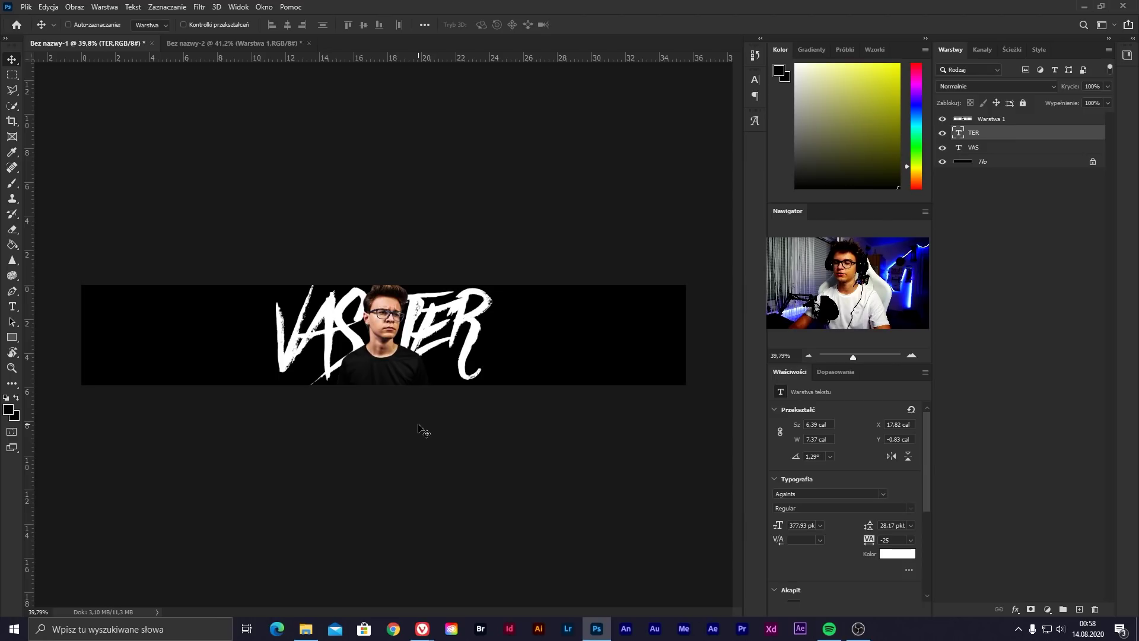
pyautogui.hotkey('ctrl', 'o')
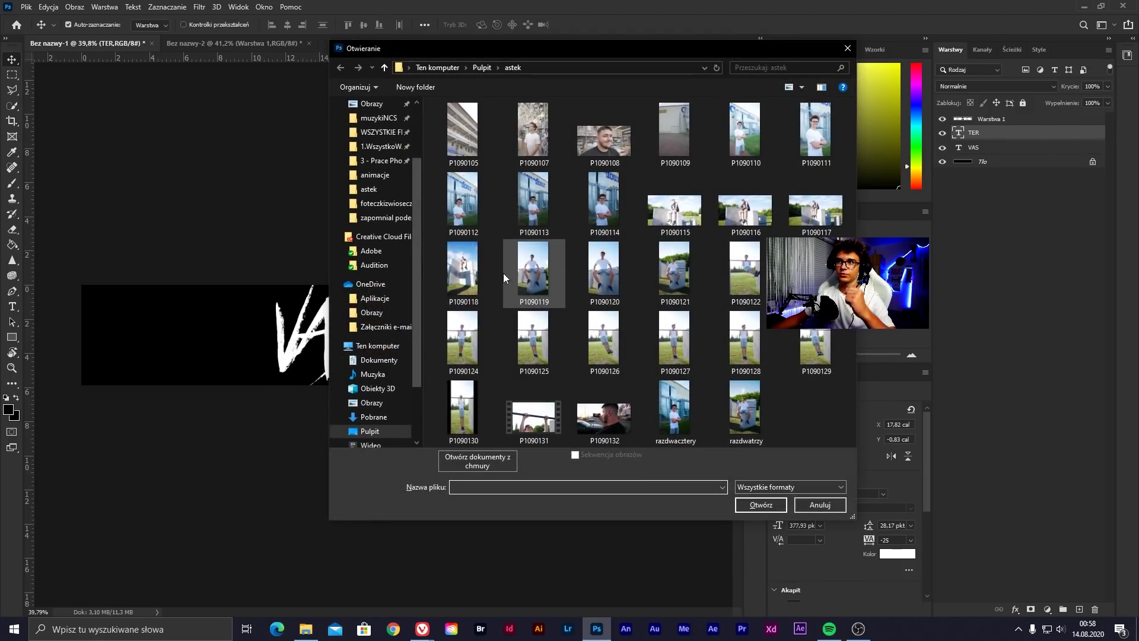
# Browse to D:\Photoshop, open AFTER PACK, and hide its top cover layers
pyautogui.scroll(2, 382, 201)
pyautogui.click(380, 218)
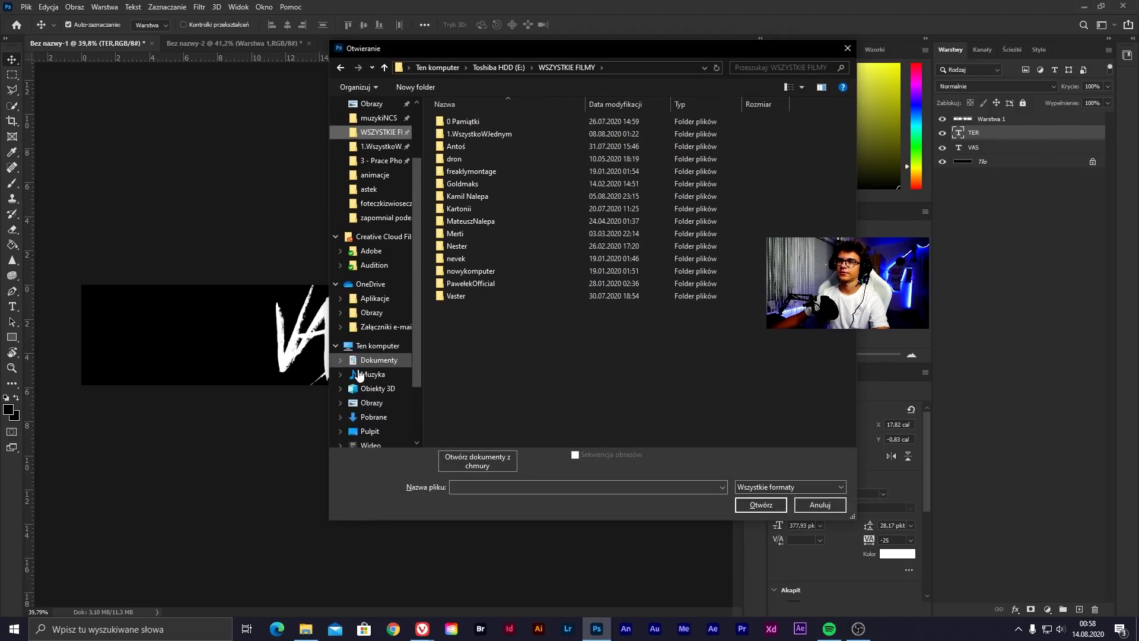
pyautogui.scroll(-2, 360, 373)
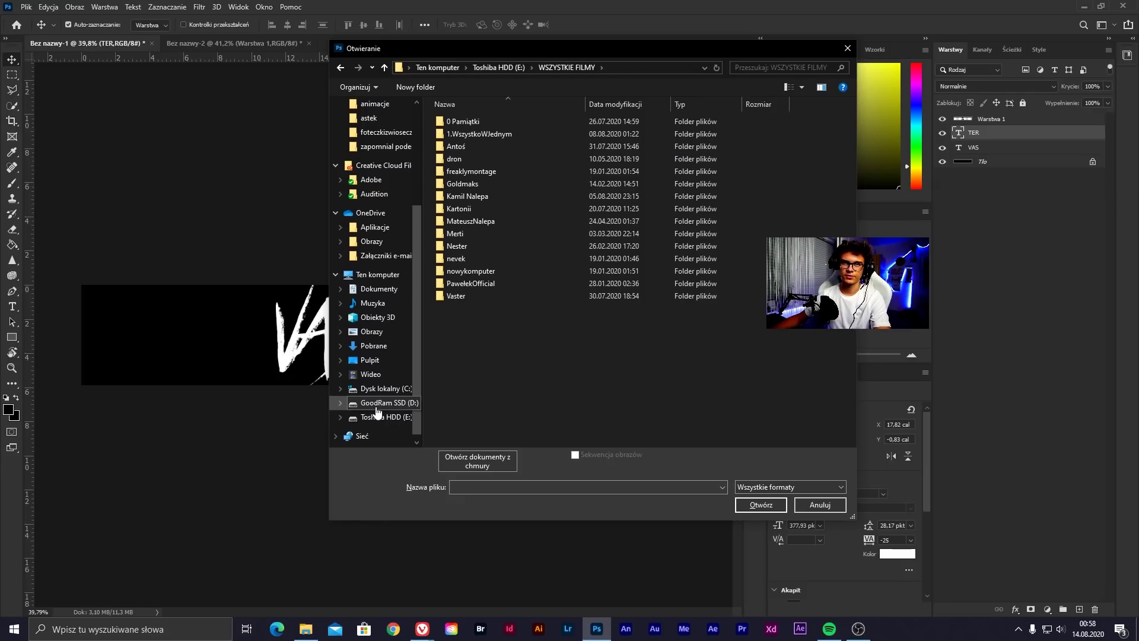
pyautogui.click(376, 404)
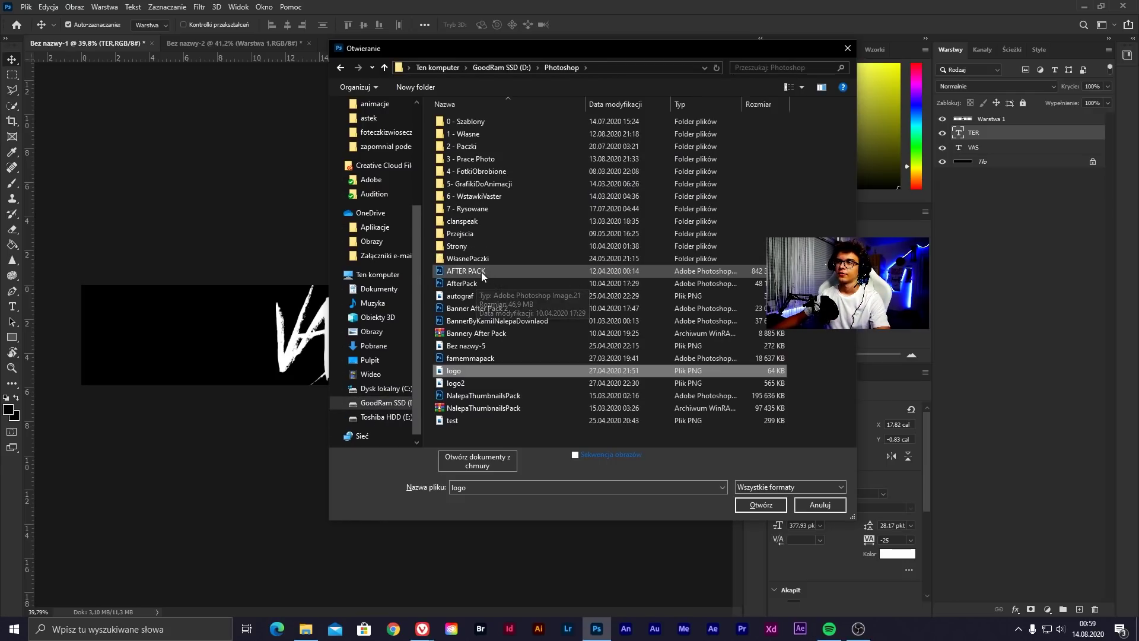
pyautogui.doubleClick(481, 272)
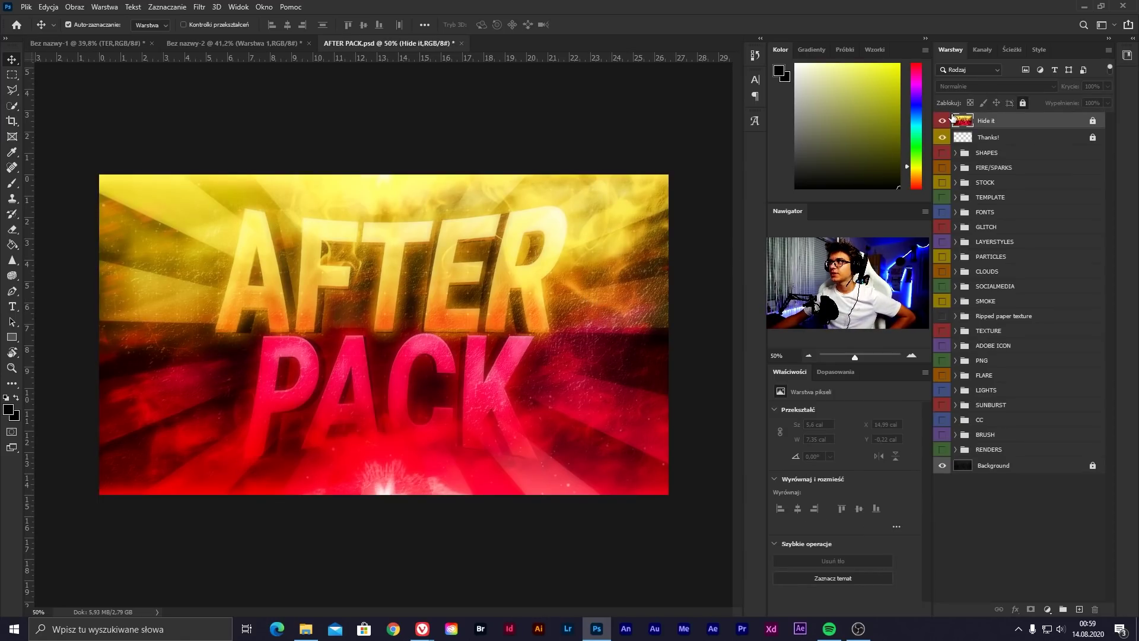
pyautogui.click(943, 120)
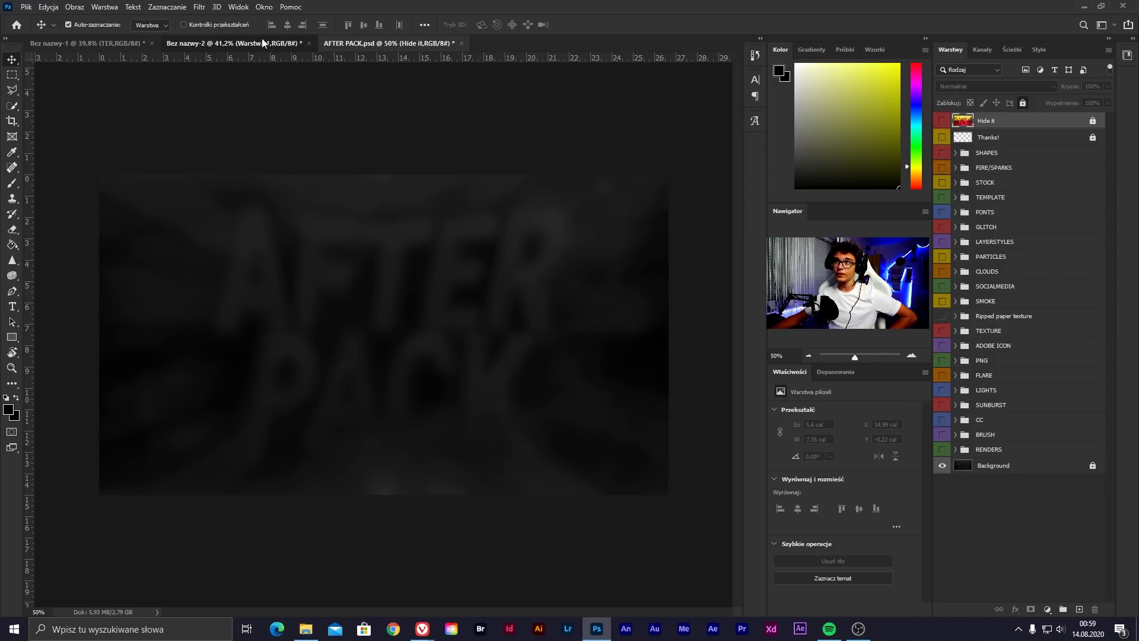
# Switch back to the VASTER banner document and select the VAS layer
pyautogui.moveTo(262, 43); pyautogui.dragTo(354, 41)
pyautogui.hotkey('ctrl', 'Tab')
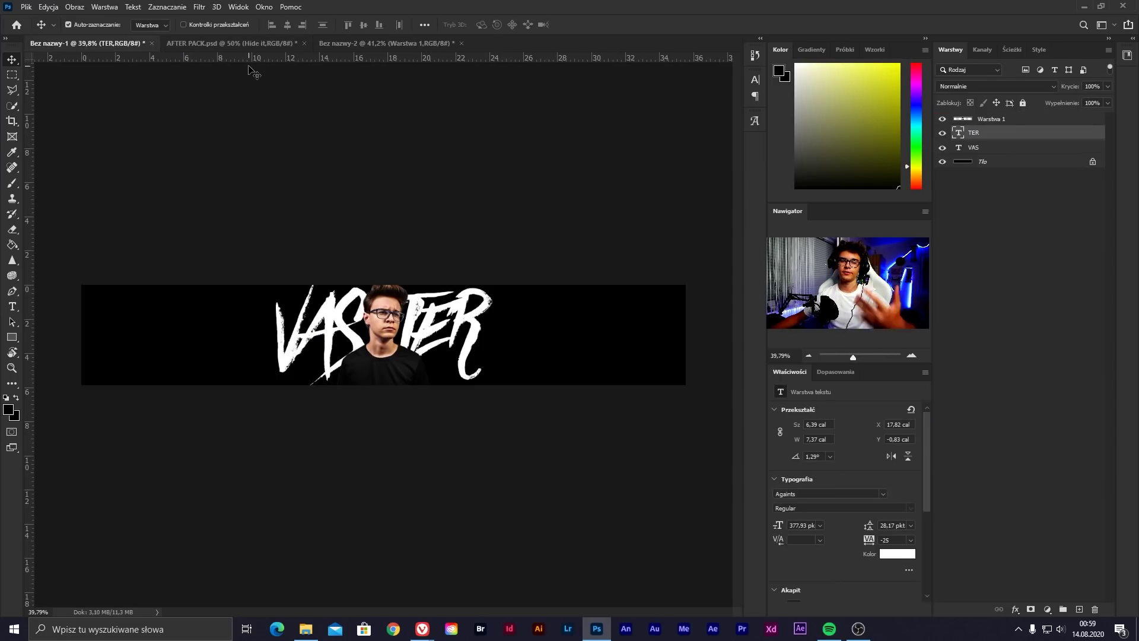
pyautogui.hotkey('ctrl', 'shift', 'Tab')
pyautogui.hotkey('ctrl', 'Tab')
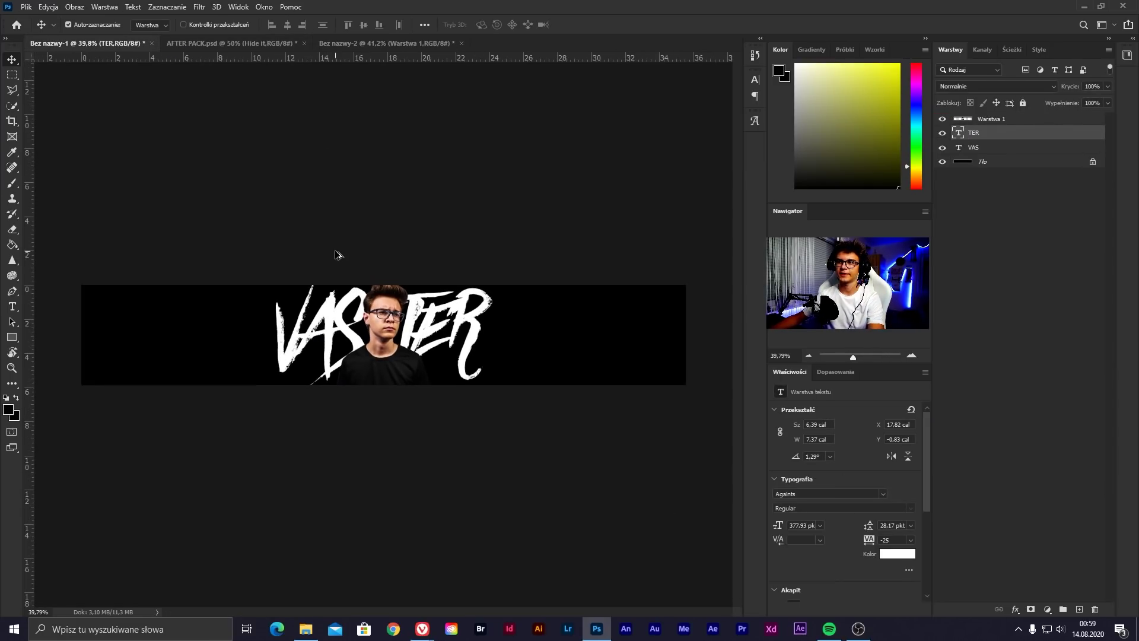
pyautogui.scroll(1, 325, 328)
pyautogui.scroll(1, 325, 328)
pyautogui.scroll(2, 325, 328)
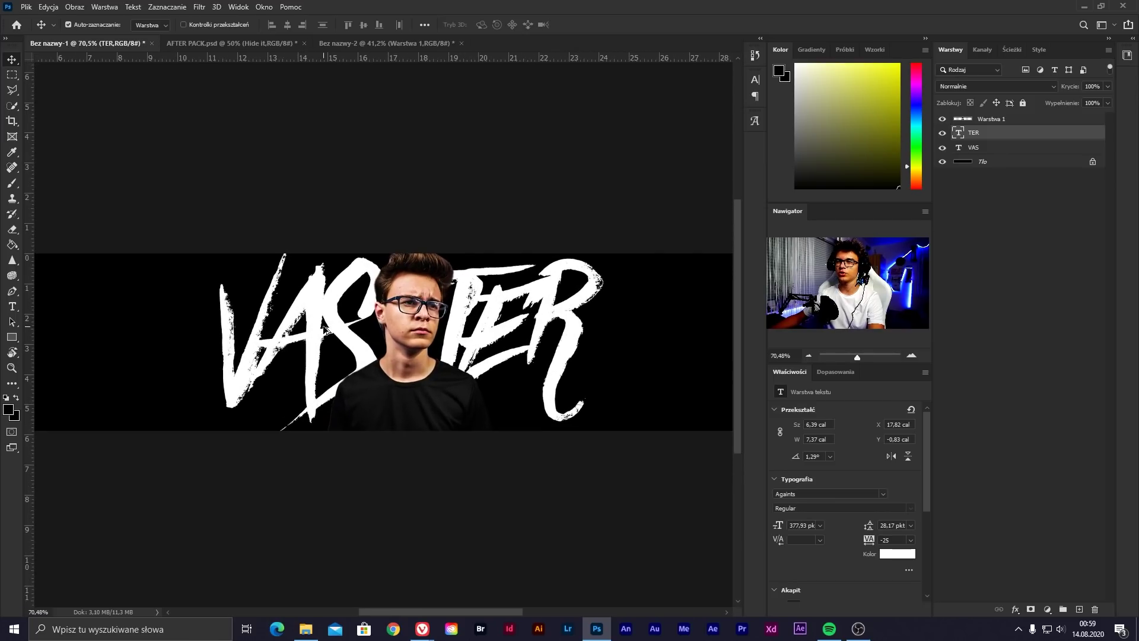
pyautogui.scroll(-1, 325, 328)
pyautogui.scroll(-1, 325, 328)
pyautogui.scroll(-1, 325, 329)
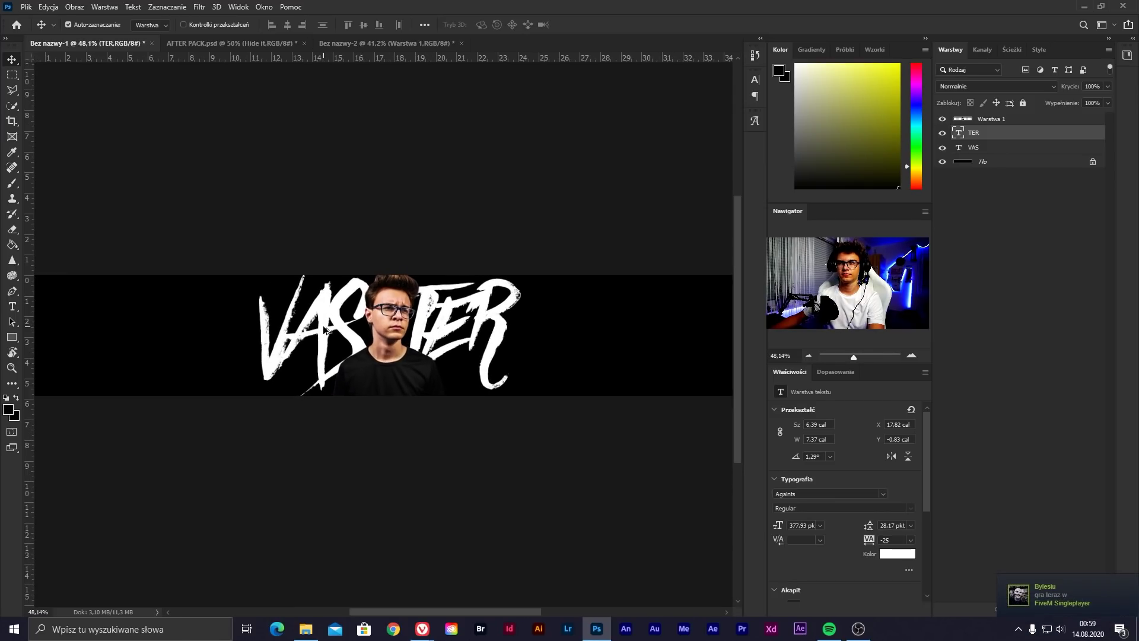
pyautogui.click(326, 327)
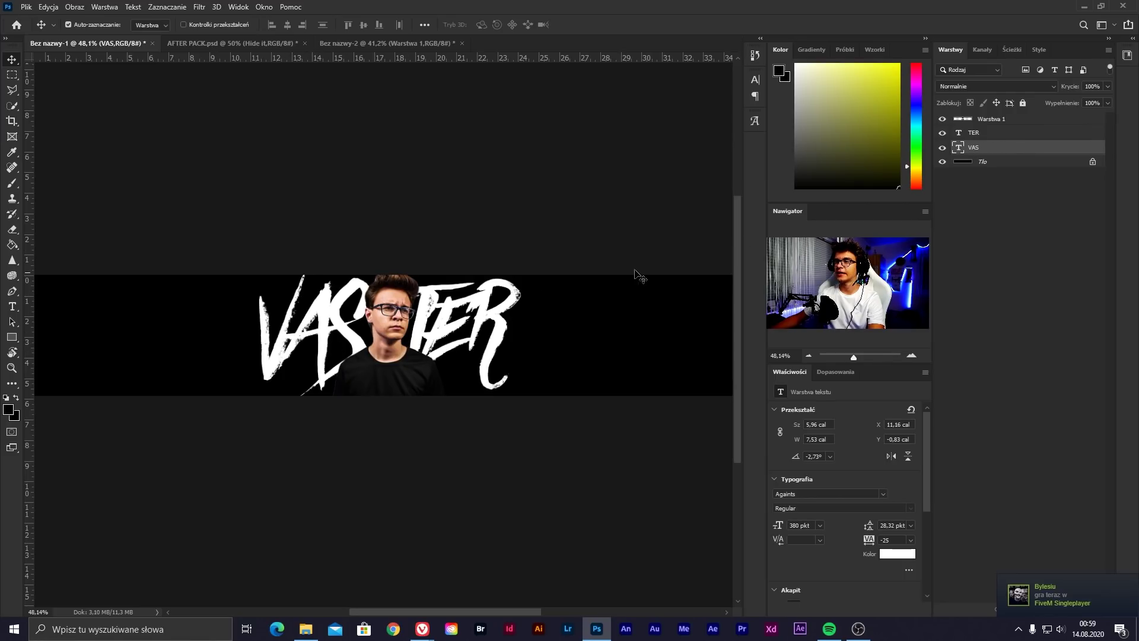
# Give the VAS layer a bright yellow Color Overlay in Blending Options
pyautogui.rightClick(992, 147)
pyautogui.click(864, 94)
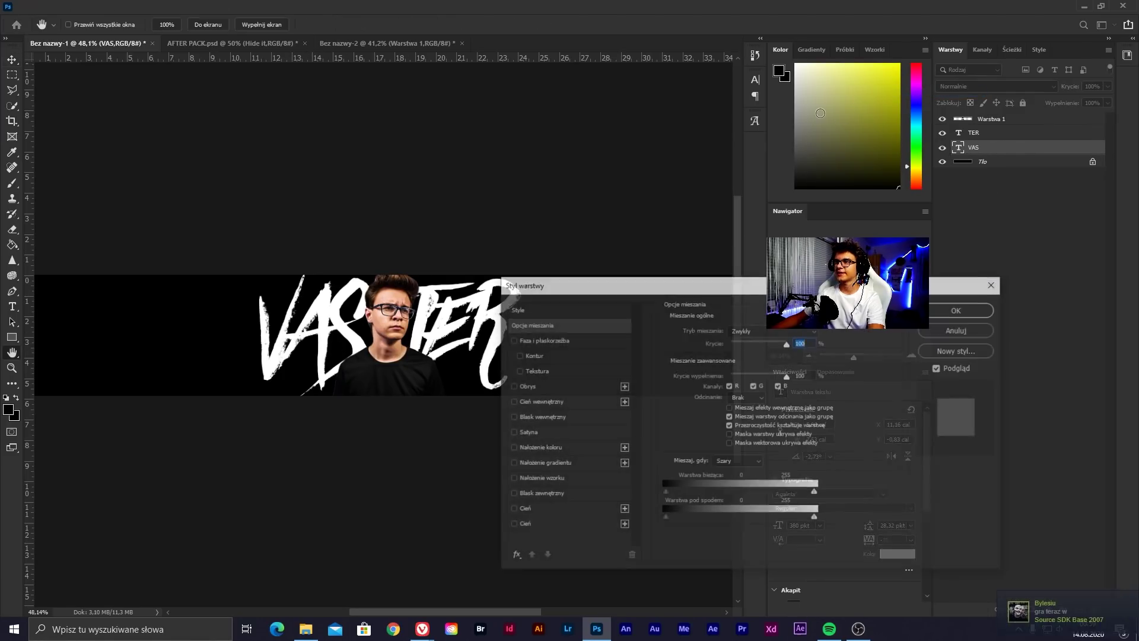
pyautogui.click(599, 447)
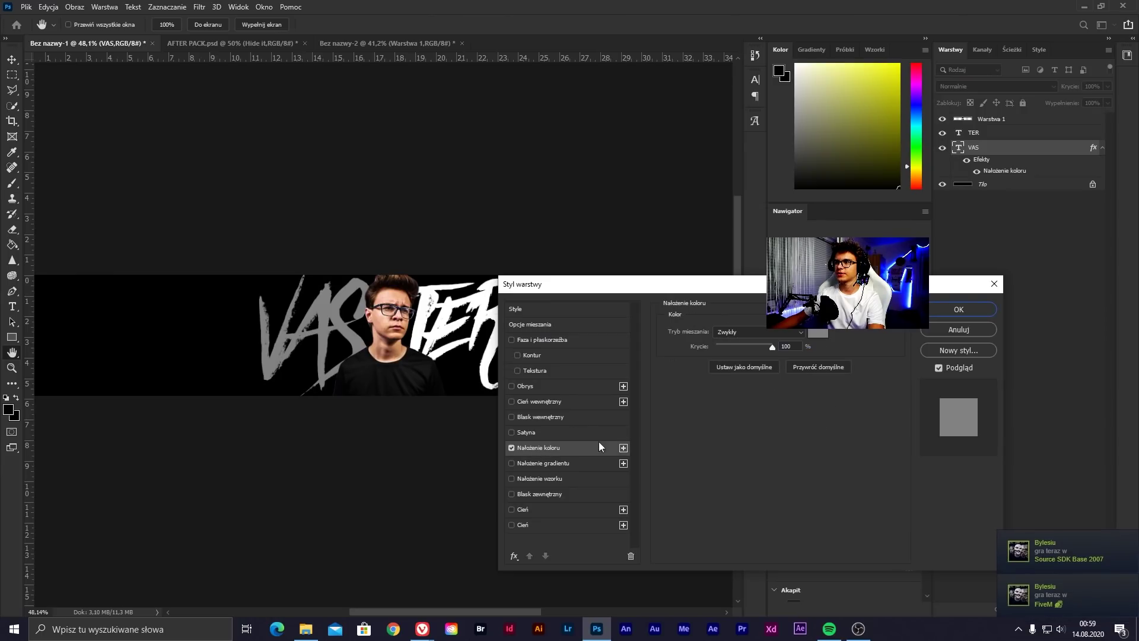
pyautogui.click(819, 333)
pyautogui.click(945, 524)
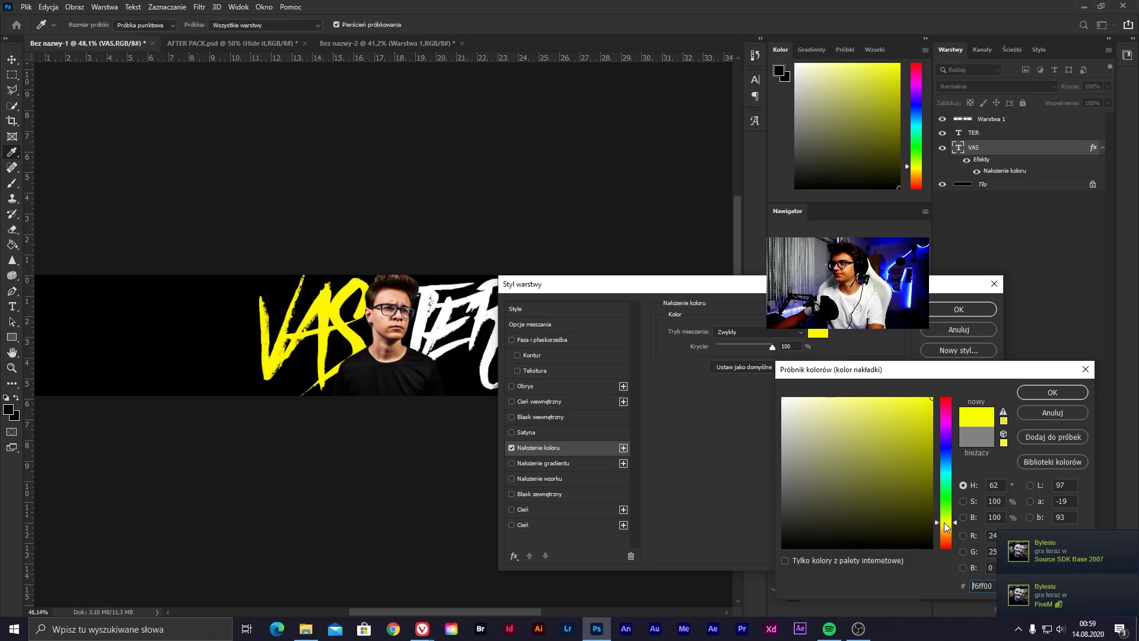
pyautogui.press('Return')
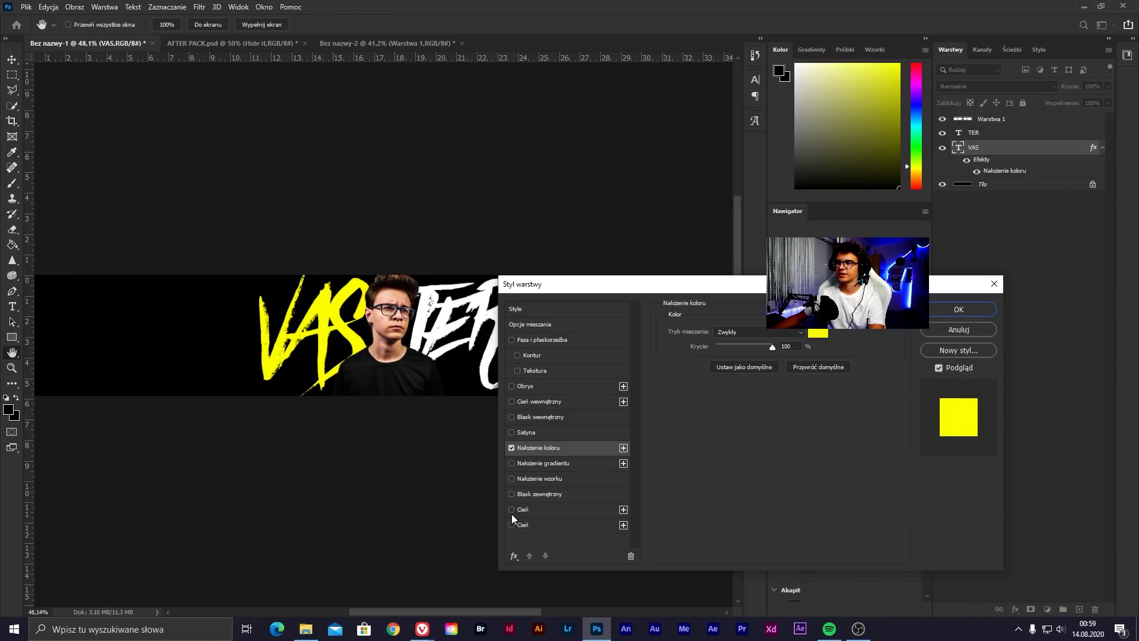
# Add a Normal-mode drop shadow with size 0 and a larger distance
pyautogui.click(511, 510)
pyautogui.click(524, 509)
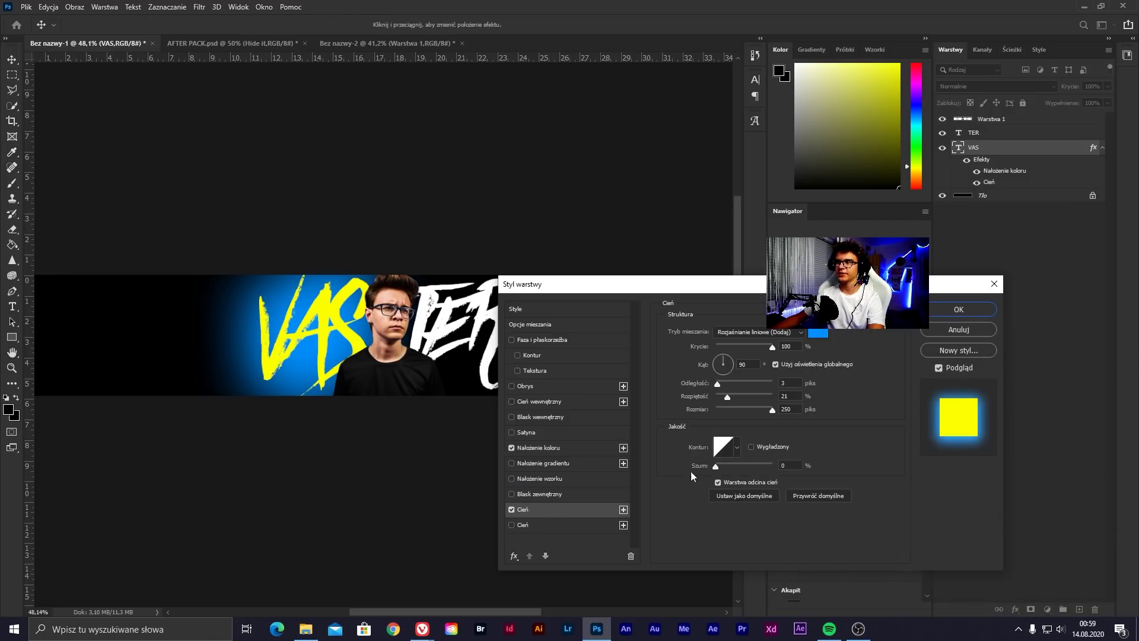
pyautogui.click(762, 332)
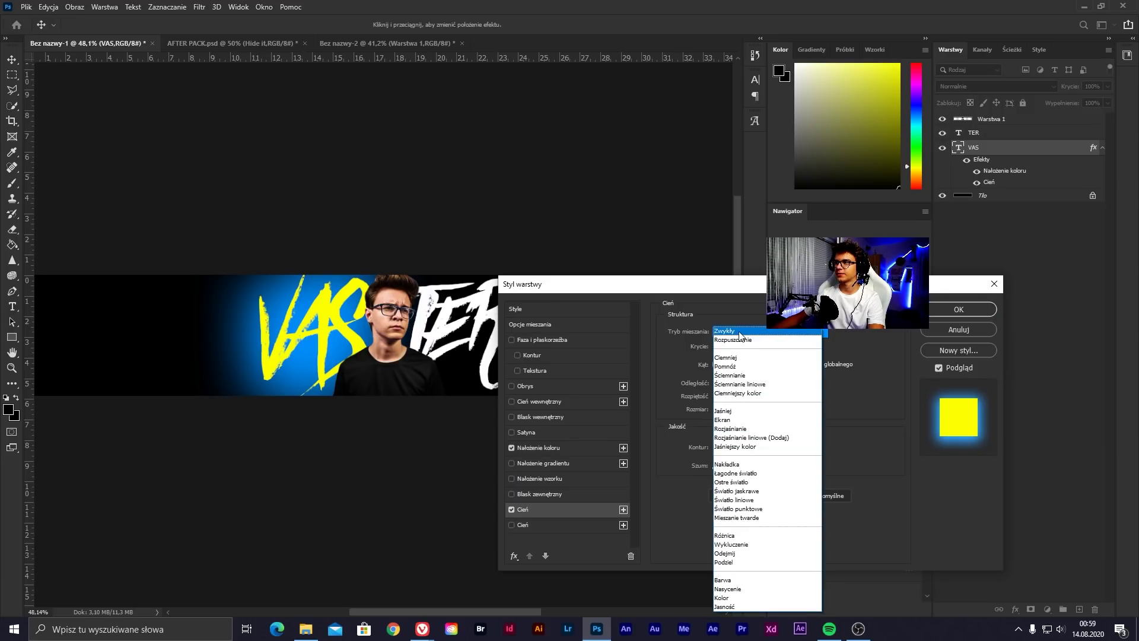
pyautogui.click(742, 335)
pyautogui.moveTo(739, 410); pyautogui.dragTo(691, 414)
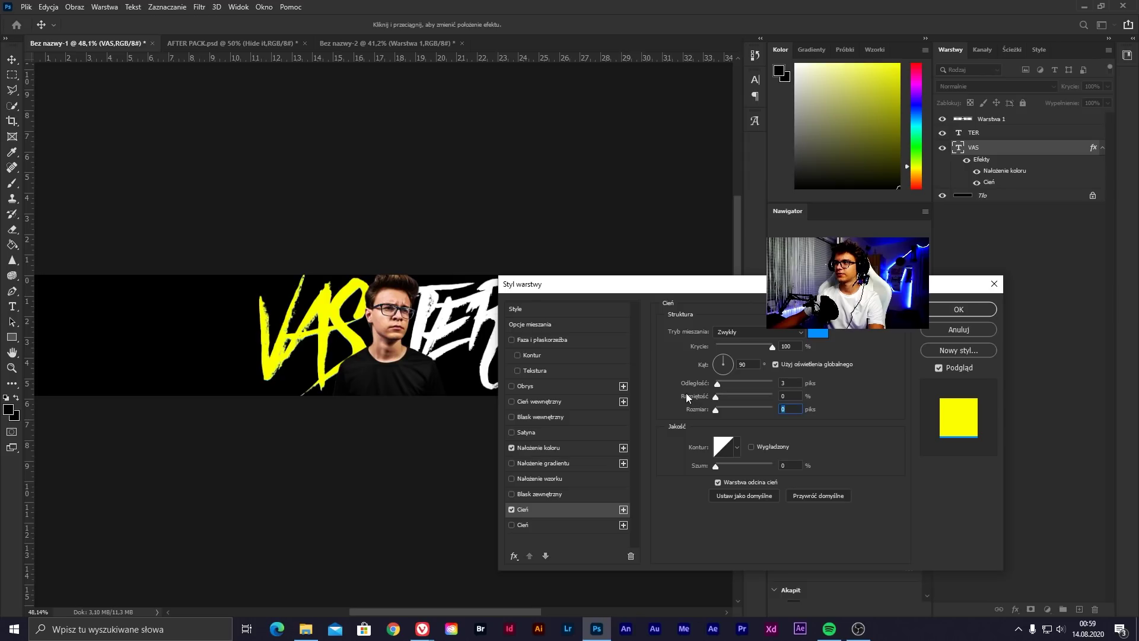
pyautogui.moveTo(718, 383); pyautogui.dragTo(739, 383)
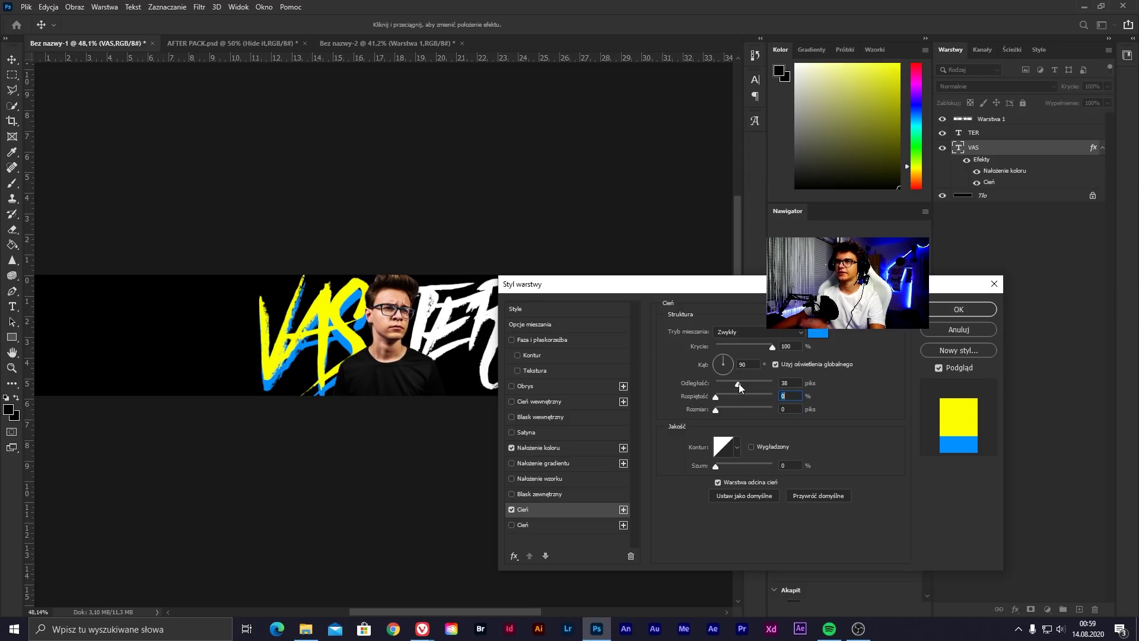
# Add a second, further-offset drop shadow, then a third one
pyautogui.click(520, 527)
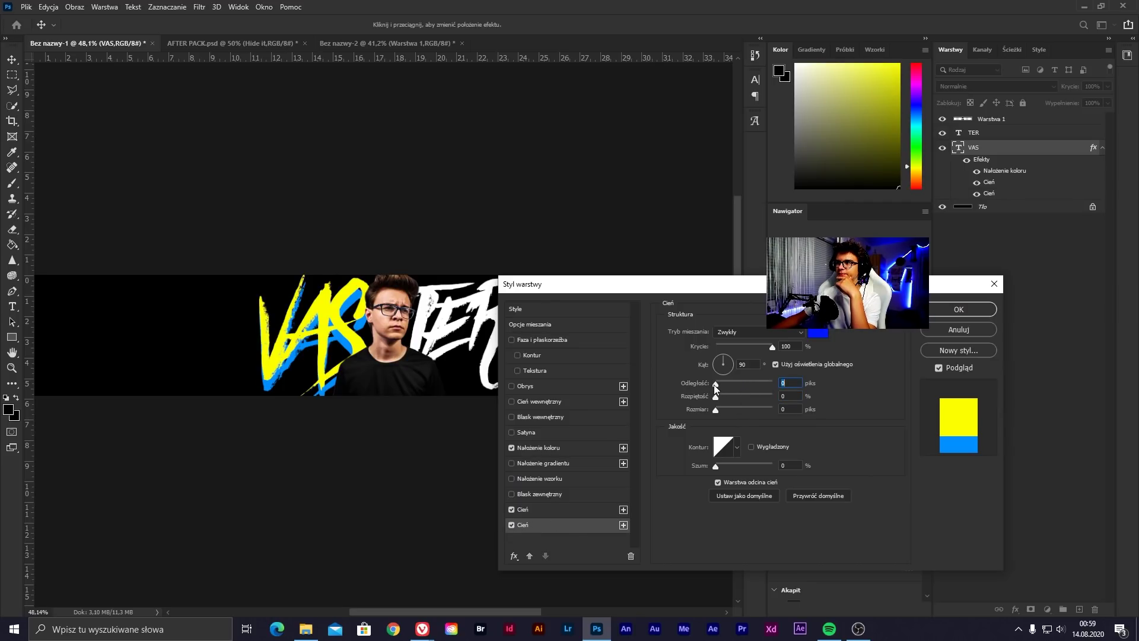
pyautogui.moveTo(715, 384); pyautogui.dragTo(749, 382)
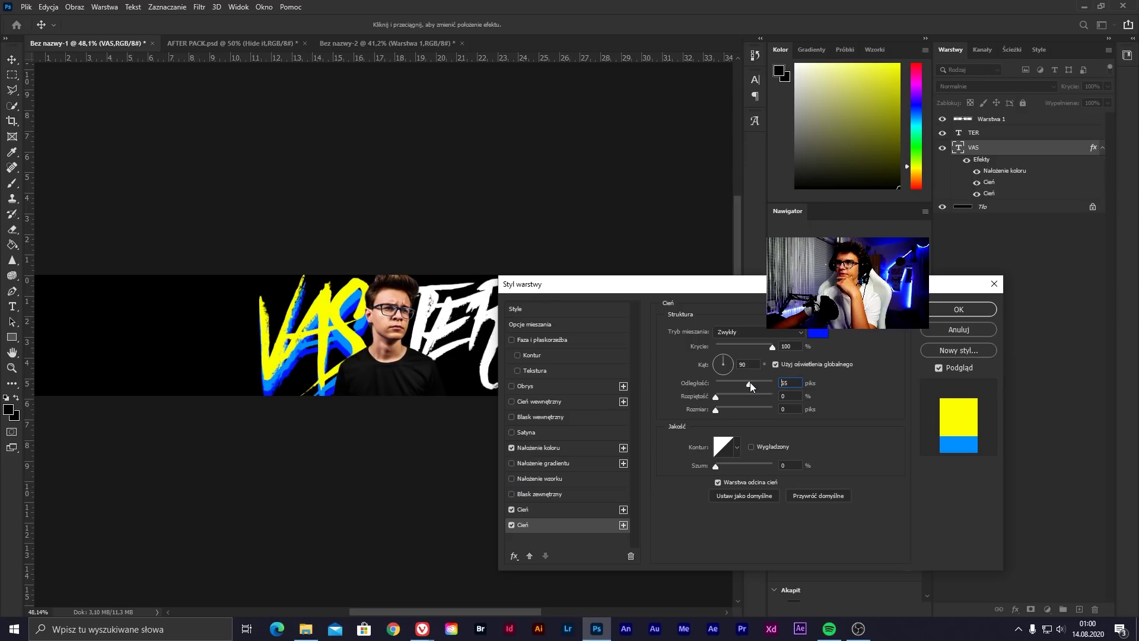
pyautogui.click(532, 508)
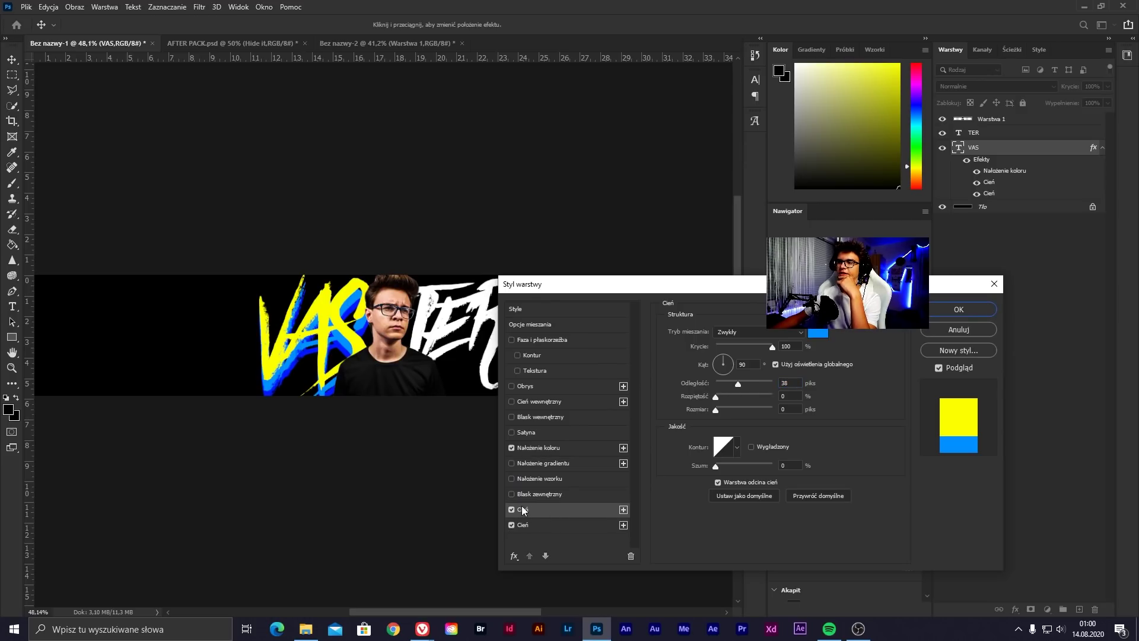
pyautogui.click(514, 556)
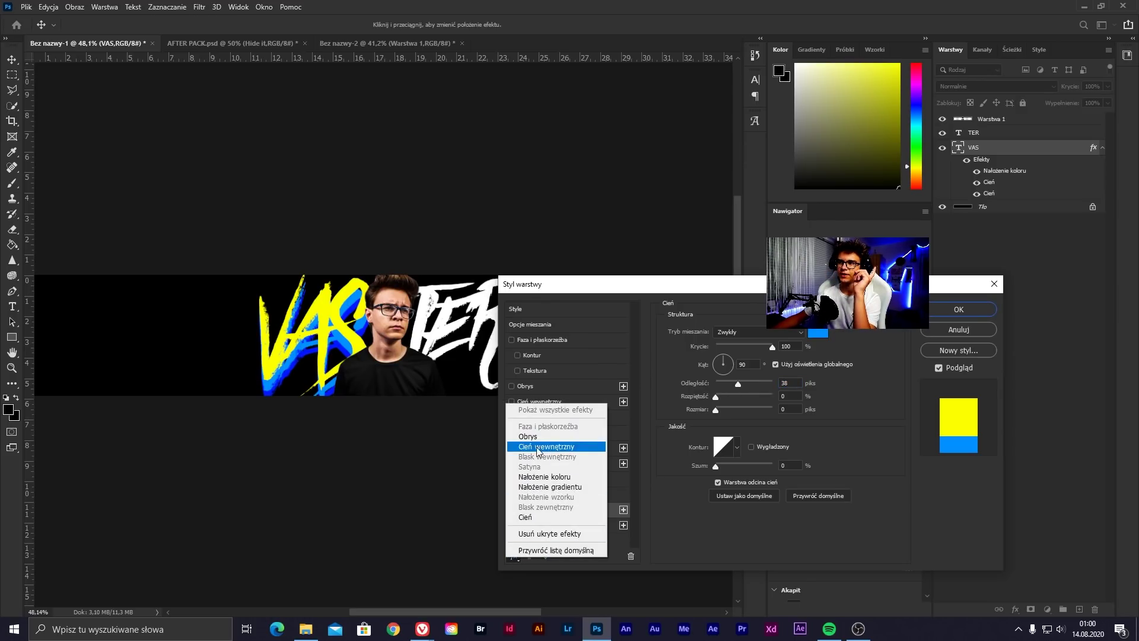
pyautogui.click(527, 517)
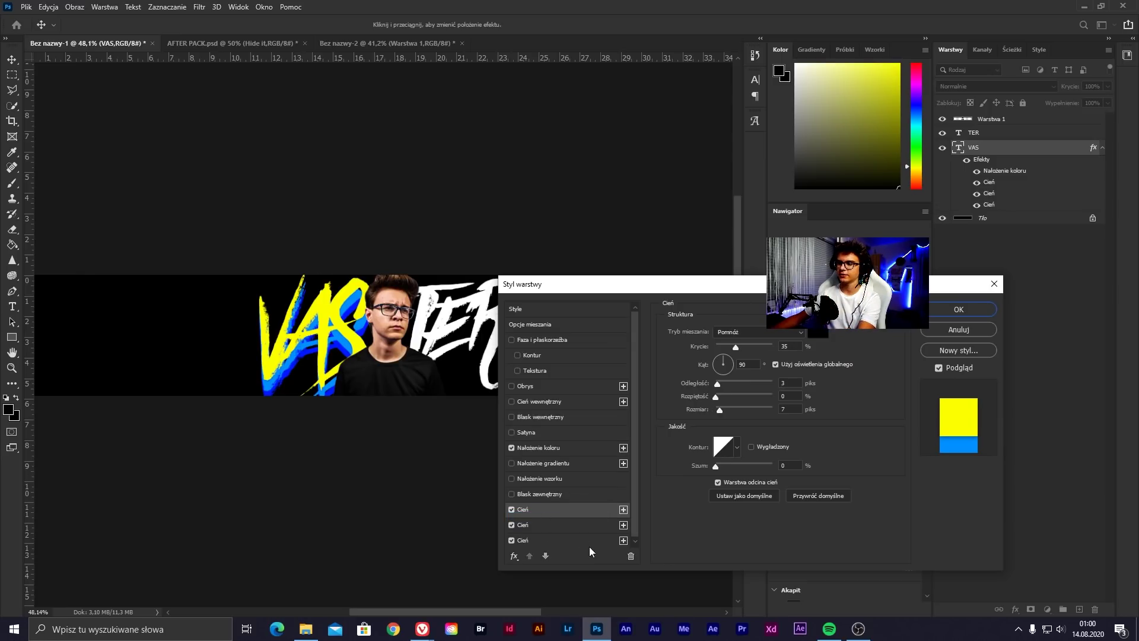
# Delete the extra third shadow, discard an overlay colour change, and select the second shadow
pyautogui.click(631, 555)
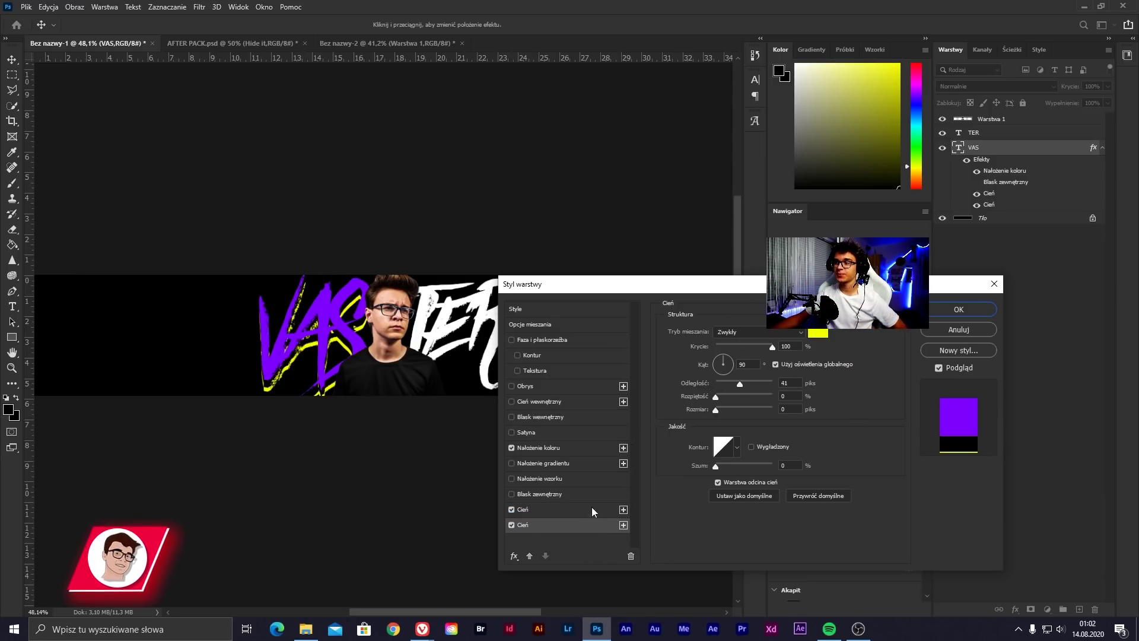
pyautogui.click(540, 448)
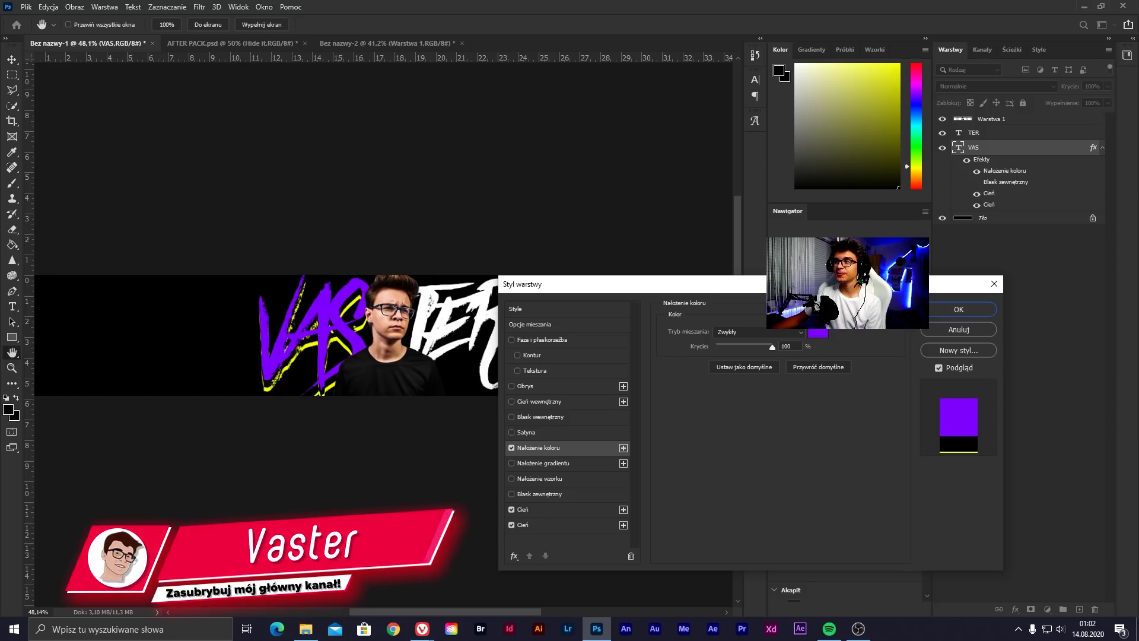
pyautogui.click(817, 332)
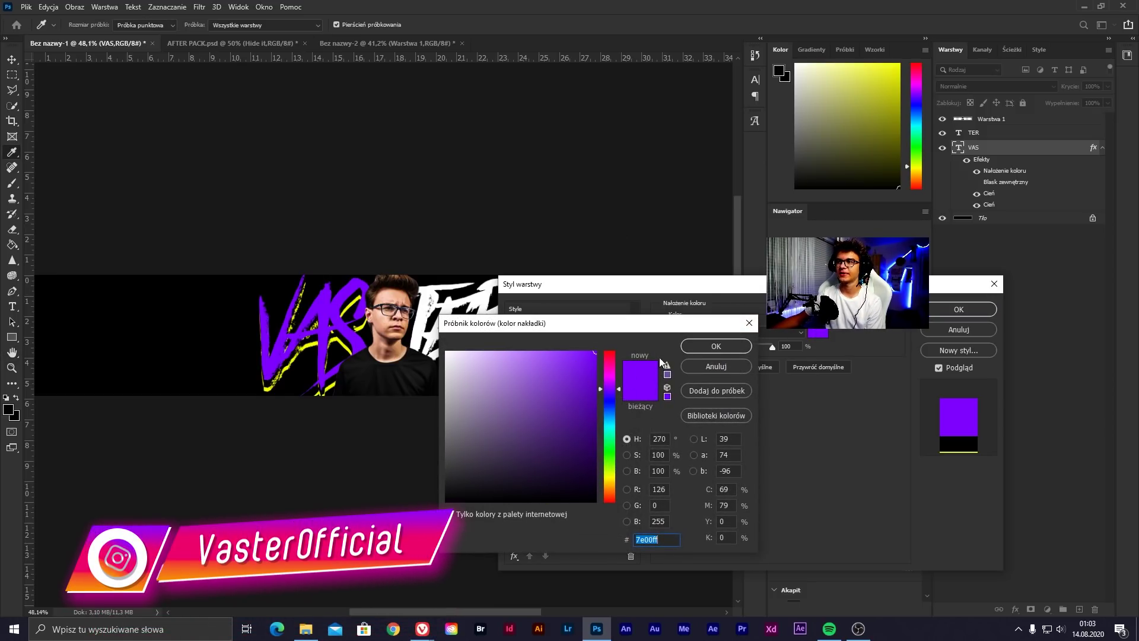
pyautogui.click(695, 366)
pyautogui.click(533, 507)
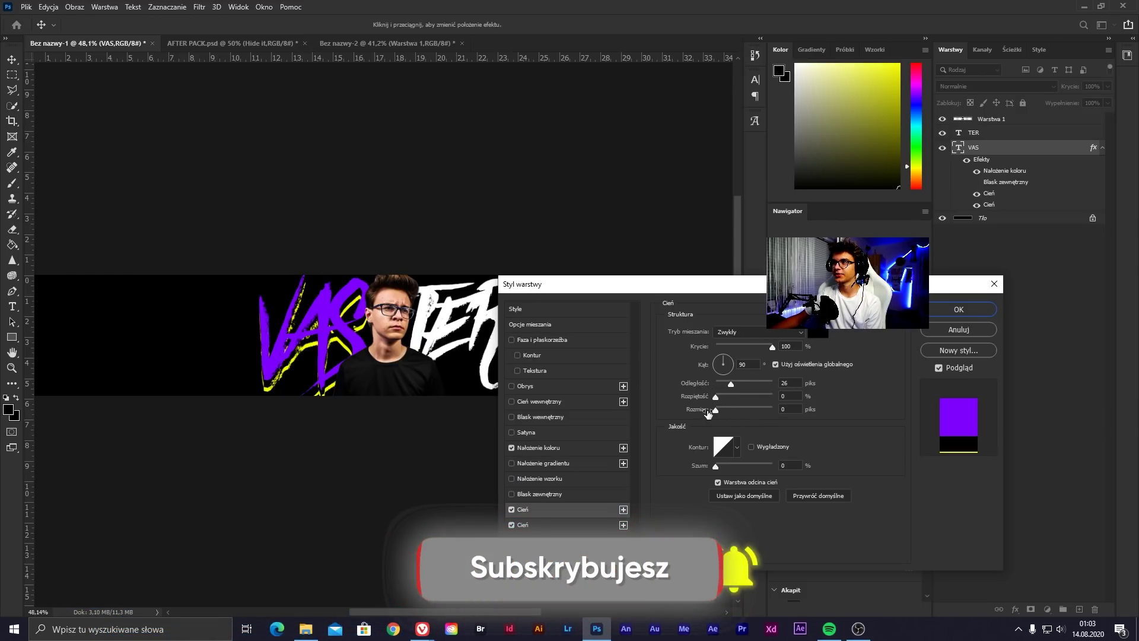
pyautogui.click(545, 524)
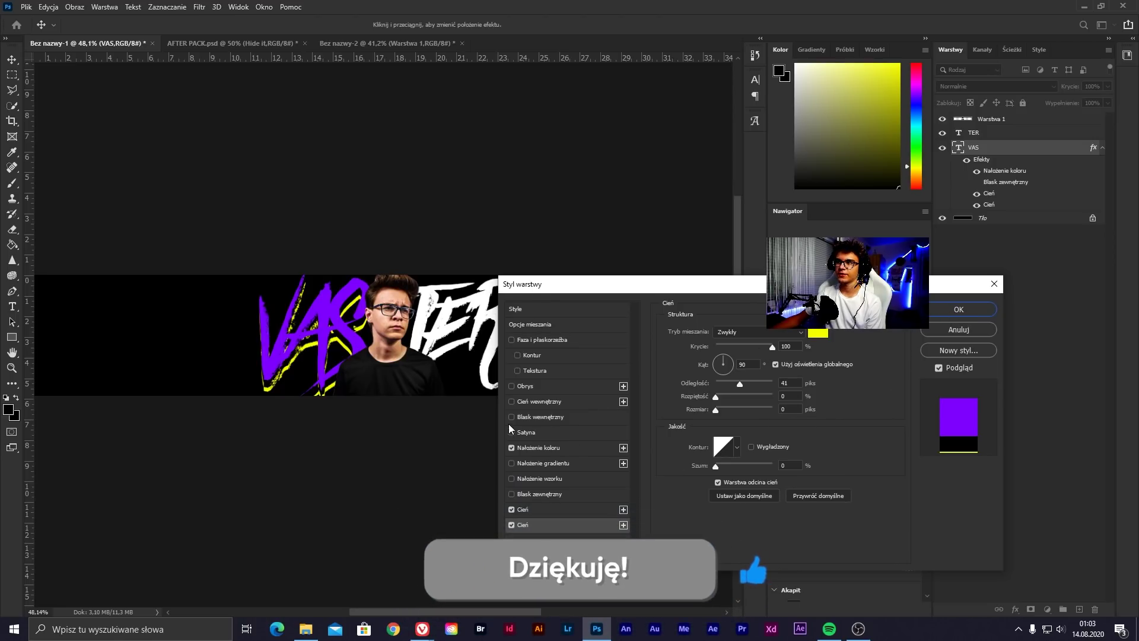
# Add a Lighten inner glow with lower opacity and smaller size, then apply the style
pyautogui.click(524, 417)
pyautogui.moveTo(728, 446); pyautogui.dragTo(723, 446)
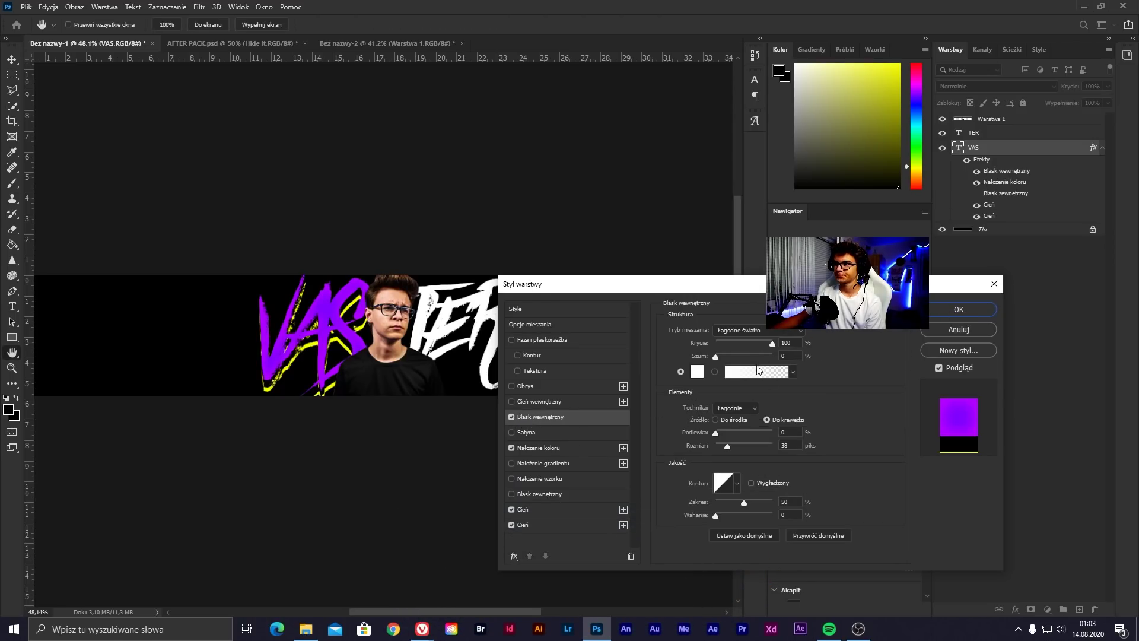
pyautogui.click(759, 330)
pyautogui.click(742, 296)
pyautogui.moveTo(772, 343); pyautogui.dragTo(757, 343)
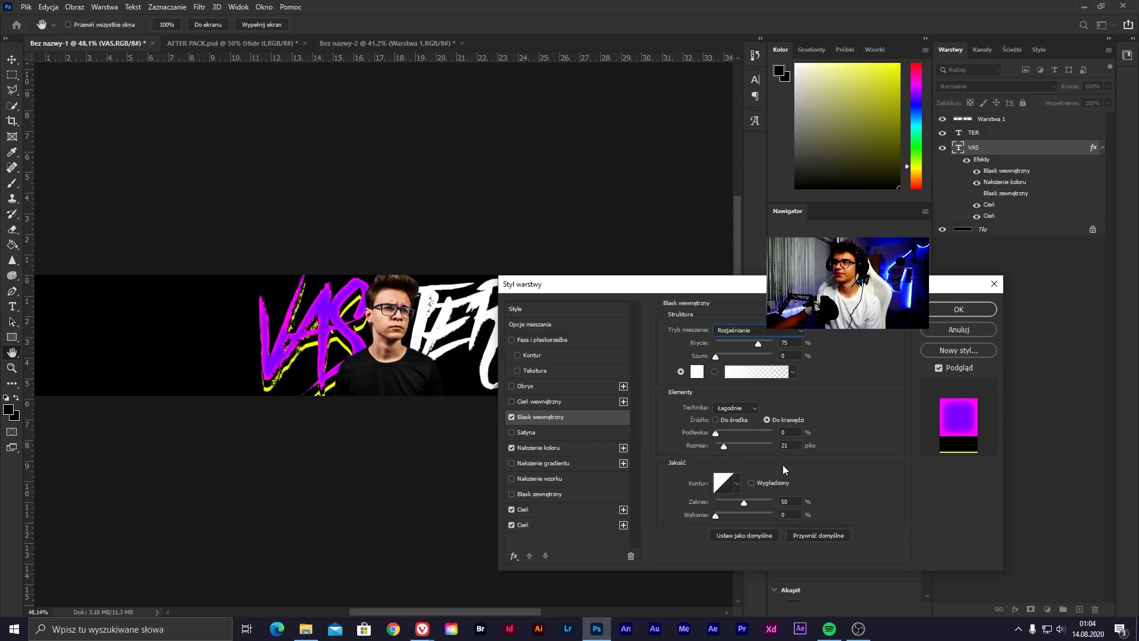
pyautogui.click(966, 310)
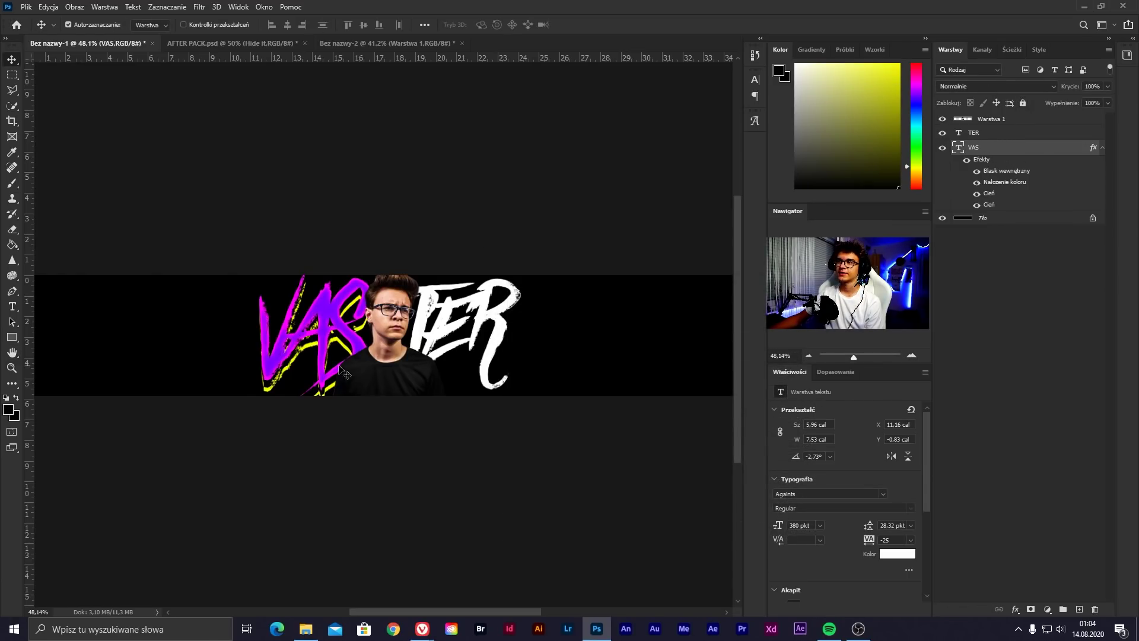
# Copy the VAS layer style and paste it onto the TER layer
pyautogui.rightClick(1001, 150)
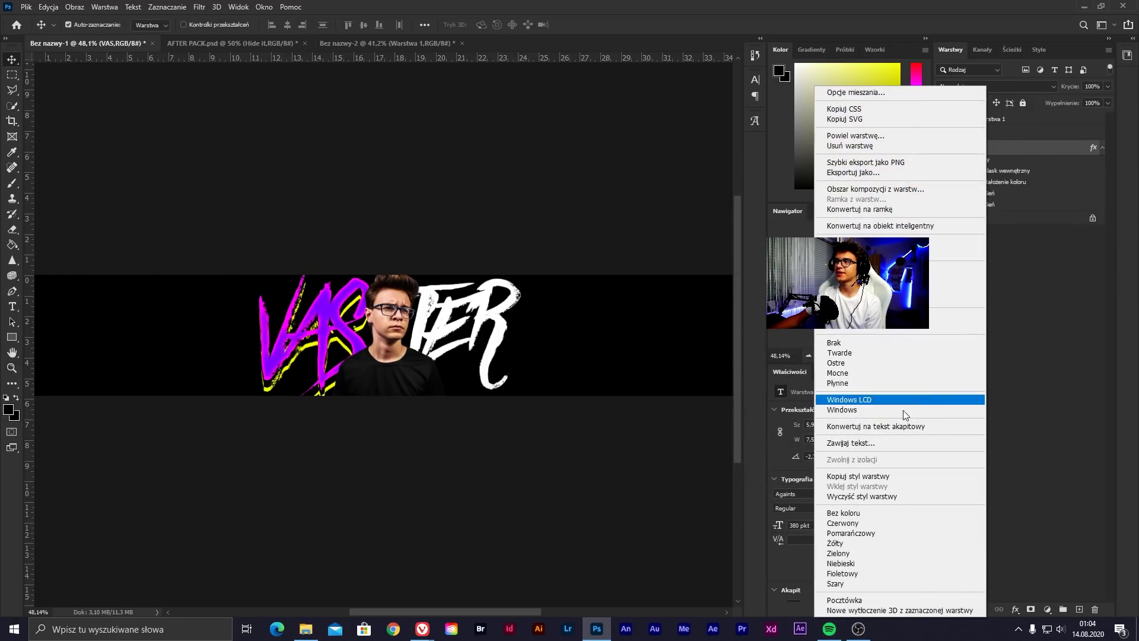
pyautogui.click(866, 476)
pyautogui.click(980, 134)
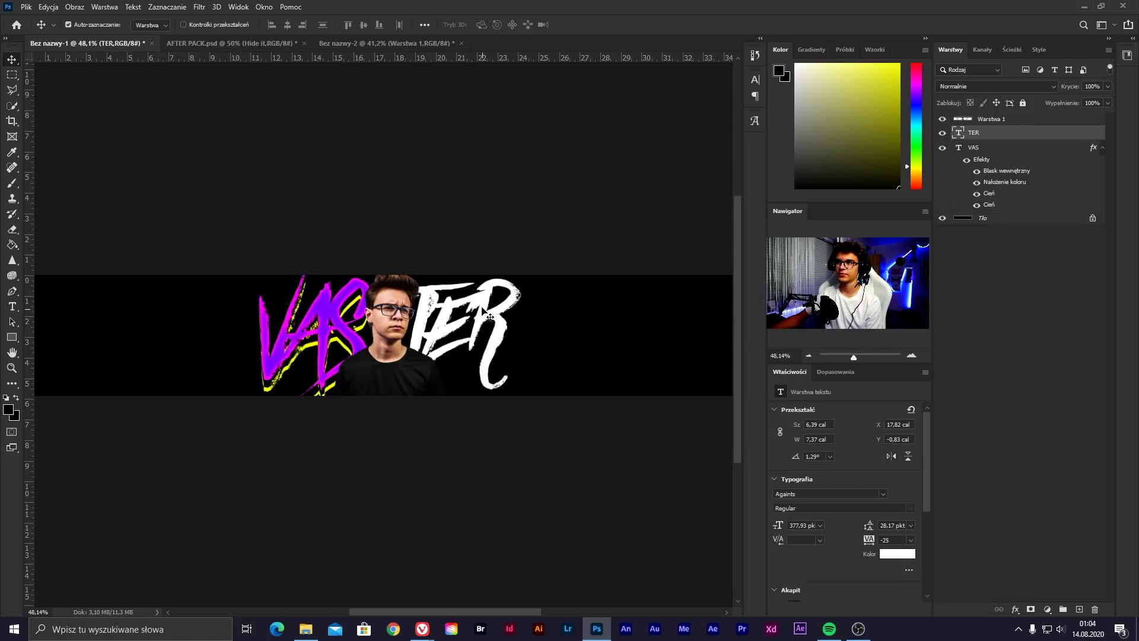
pyautogui.rightClick(990, 132)
pyautogui.click(852, 487)
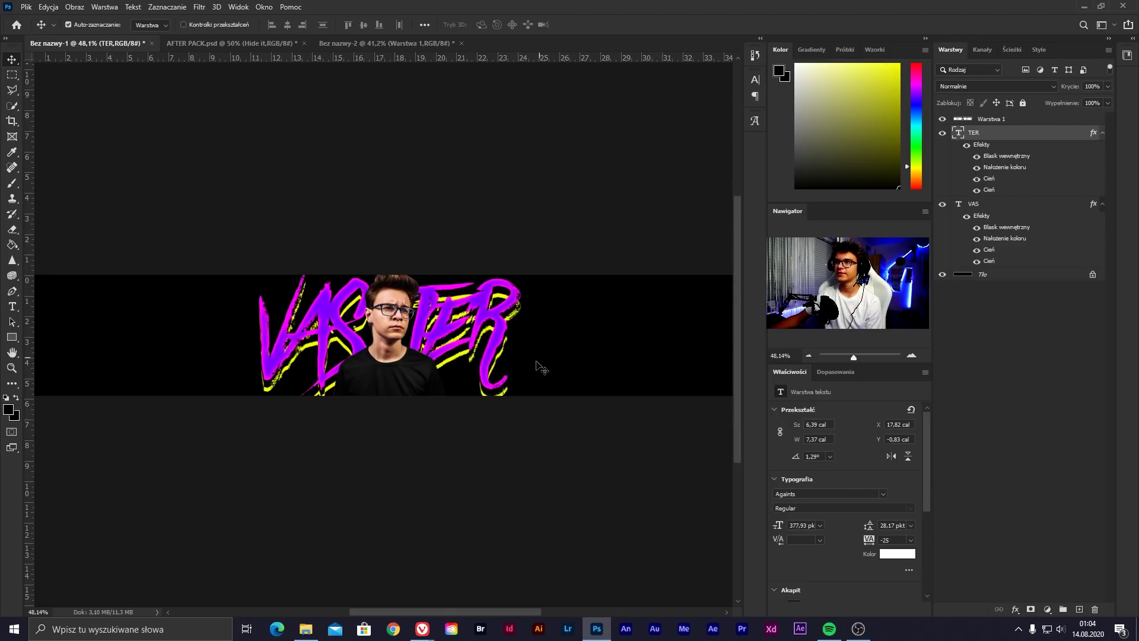
pyautogui.scroll(-3, 440, 351)
# Collapse the TER effects list and rasterize the TER and VAS layer styles into pixel layers
pyautogui.scroll(3, 439, 347)
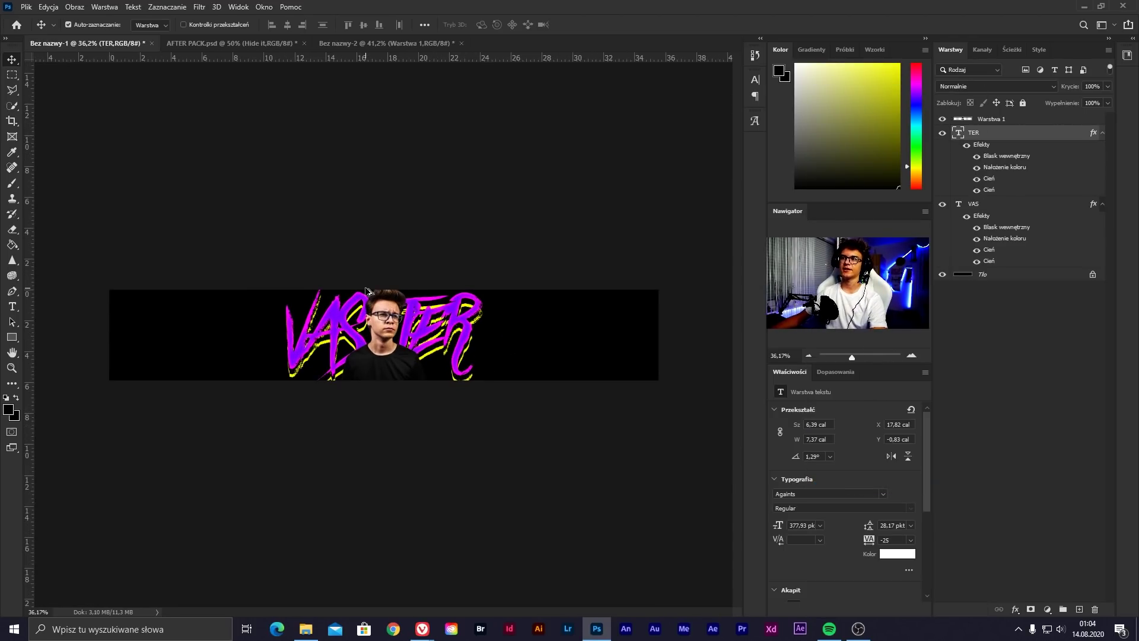
pyautogui.scroll(3, 436, 335)
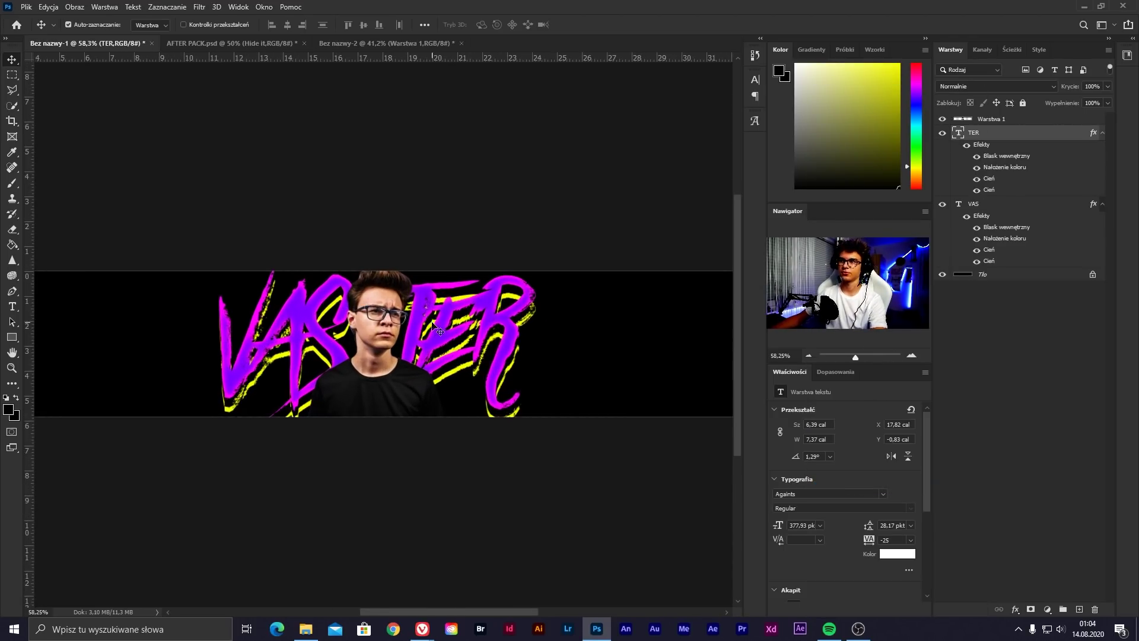
pyautogui.click(1102, 132)
pyautogui.rightClick(983, 140)
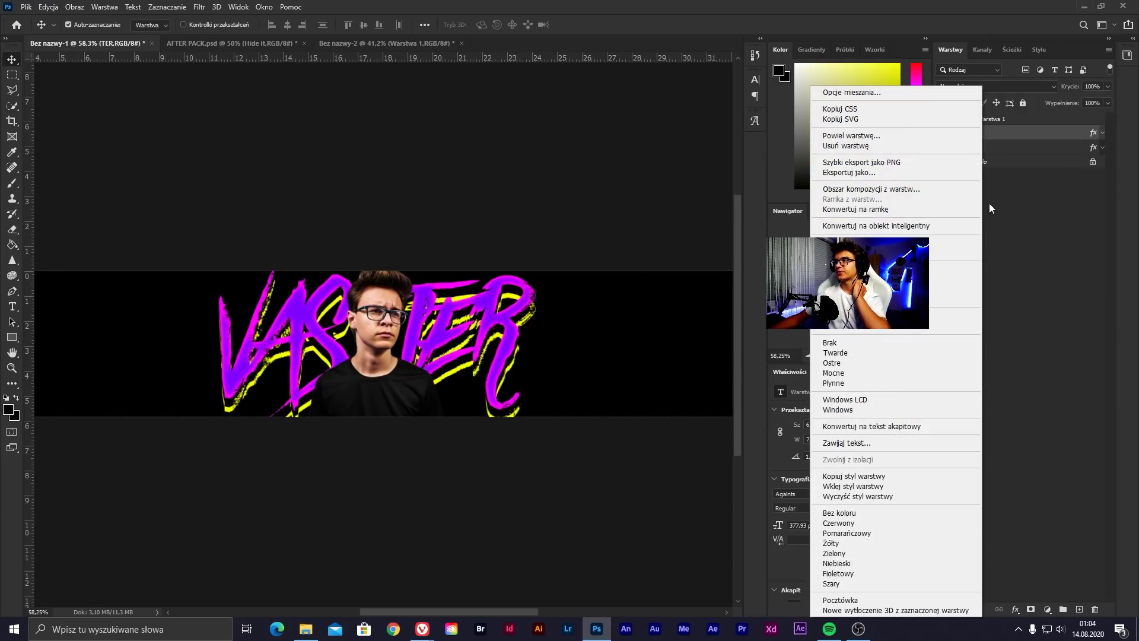
pyautogui.click(949, 279)
pyautogui.rightClick(988, 150)
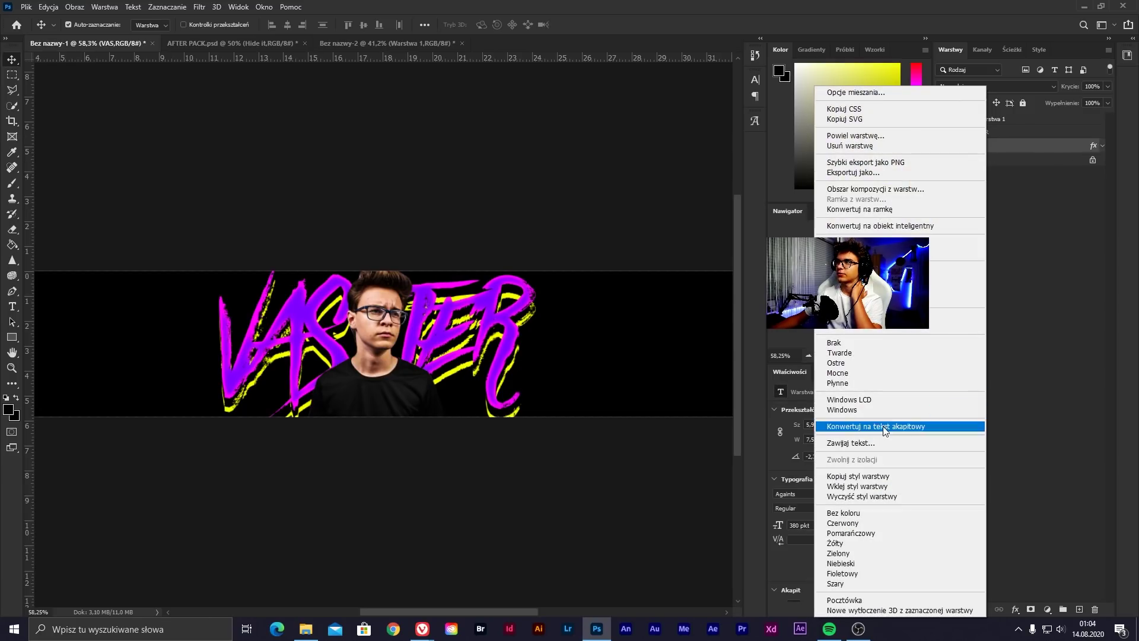
pyautogui.click(961, 274)
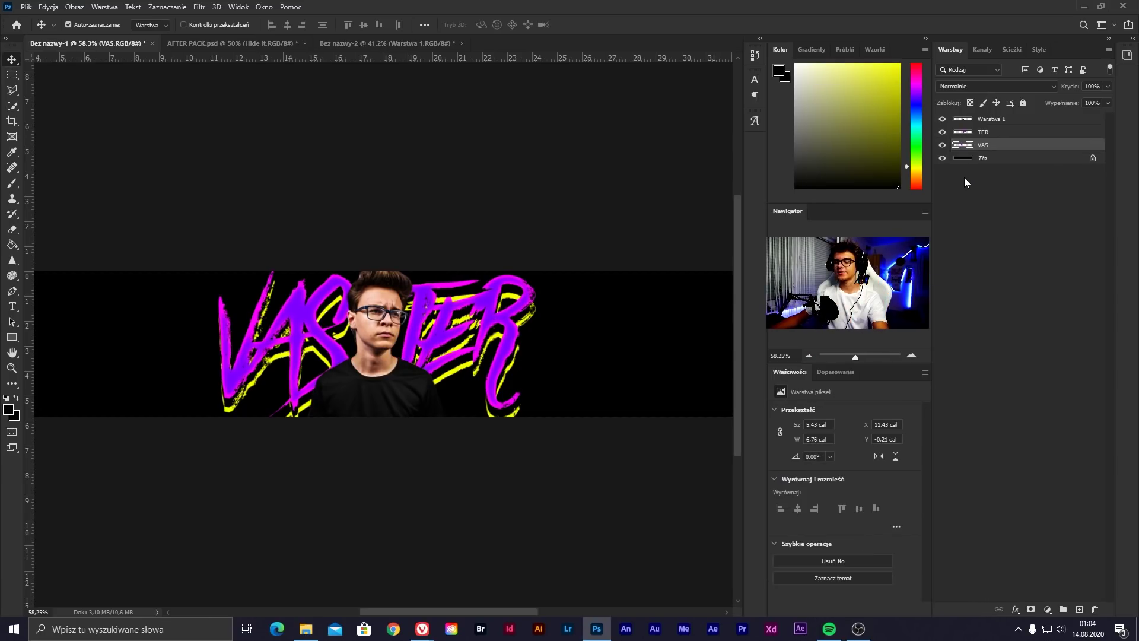
# Perspective-distort VAS and TER so their outer left and right ends flare taller
pyautogui.hotkey('ctrl', 't')
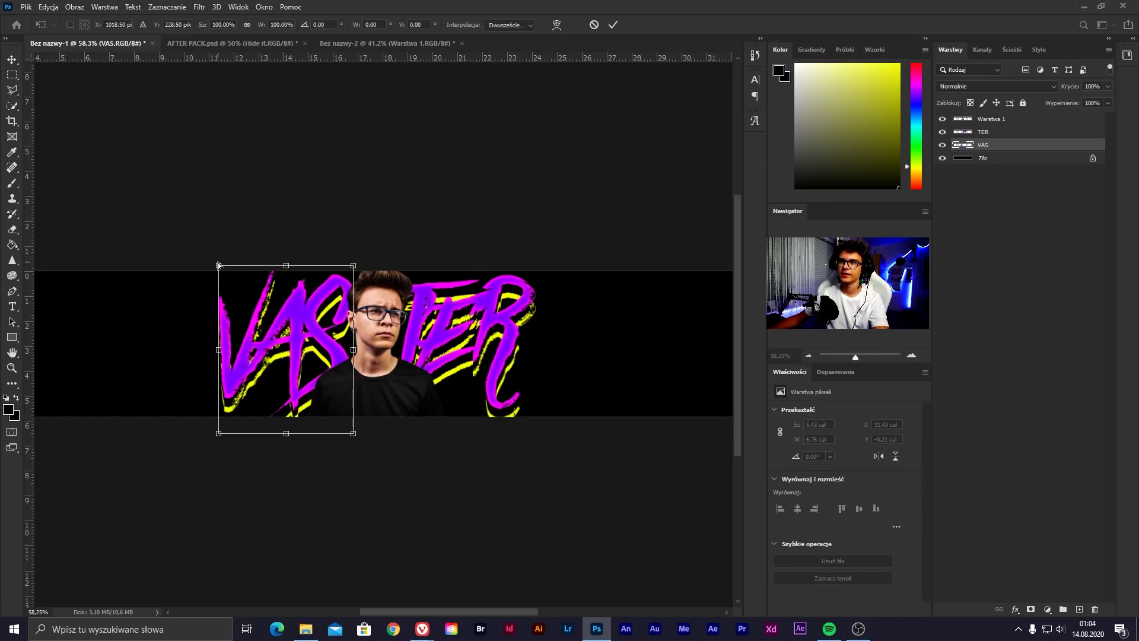
pyautogui.moveTo(218, 265); pyautogui.dragTo(219, 245)
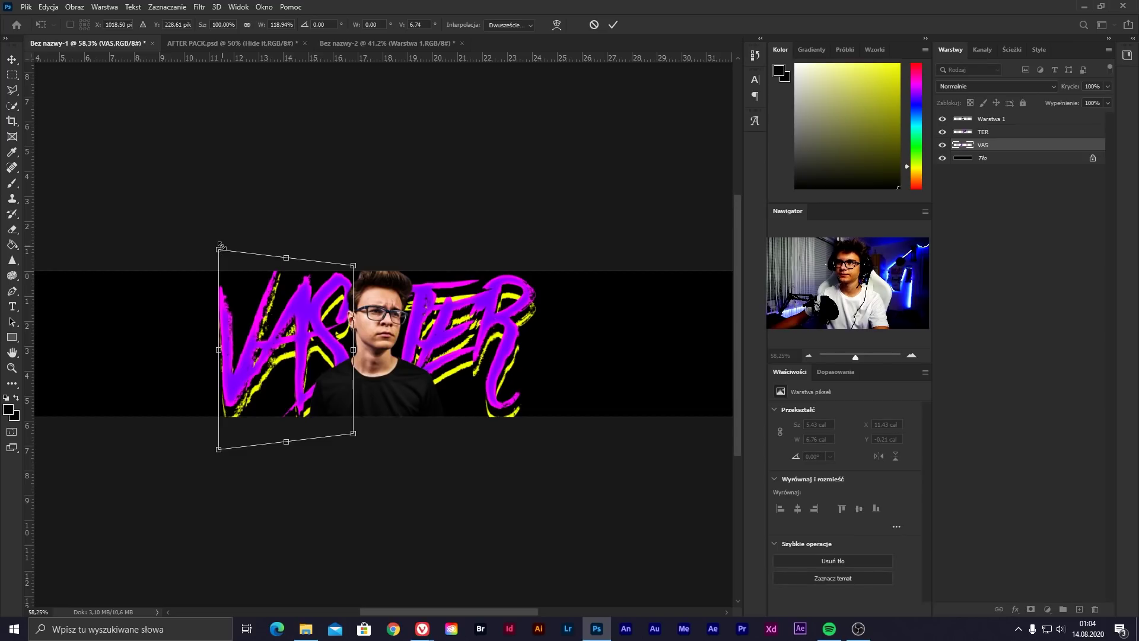
pyautogui.press('Return')
pyautogui.click(493, 340)
pyautogui.hotkey('ctrl', 't')
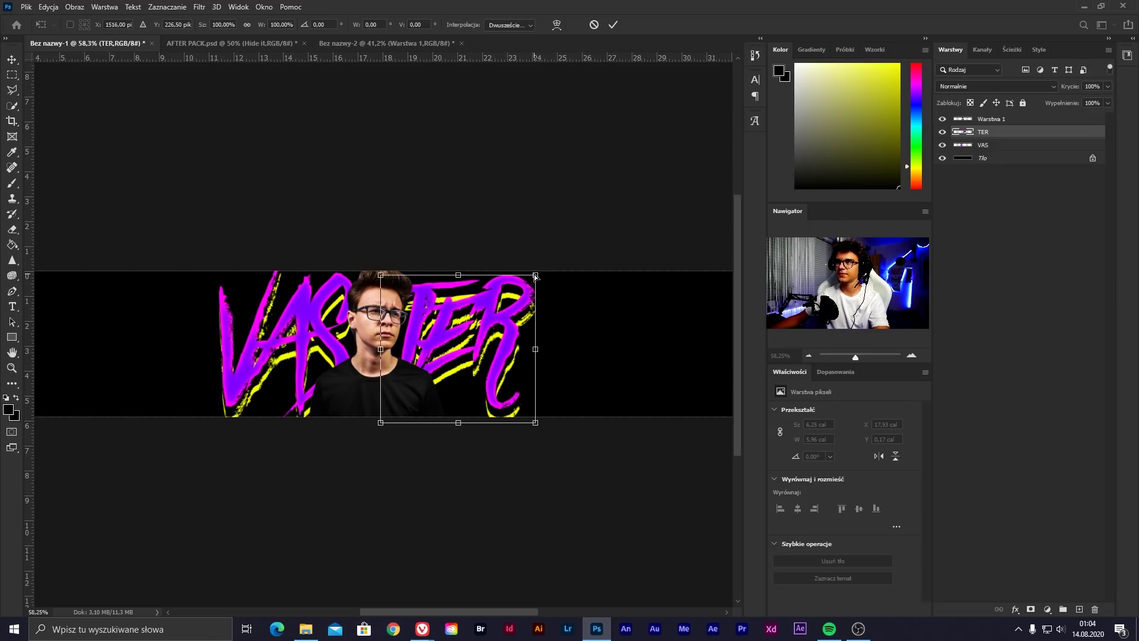
pyautogui.moveTo(535, 276); pyautogui.dragTo(534, 261)
pyautogui.press('Return')
pyautogui.scroll(-1, 449, 321)
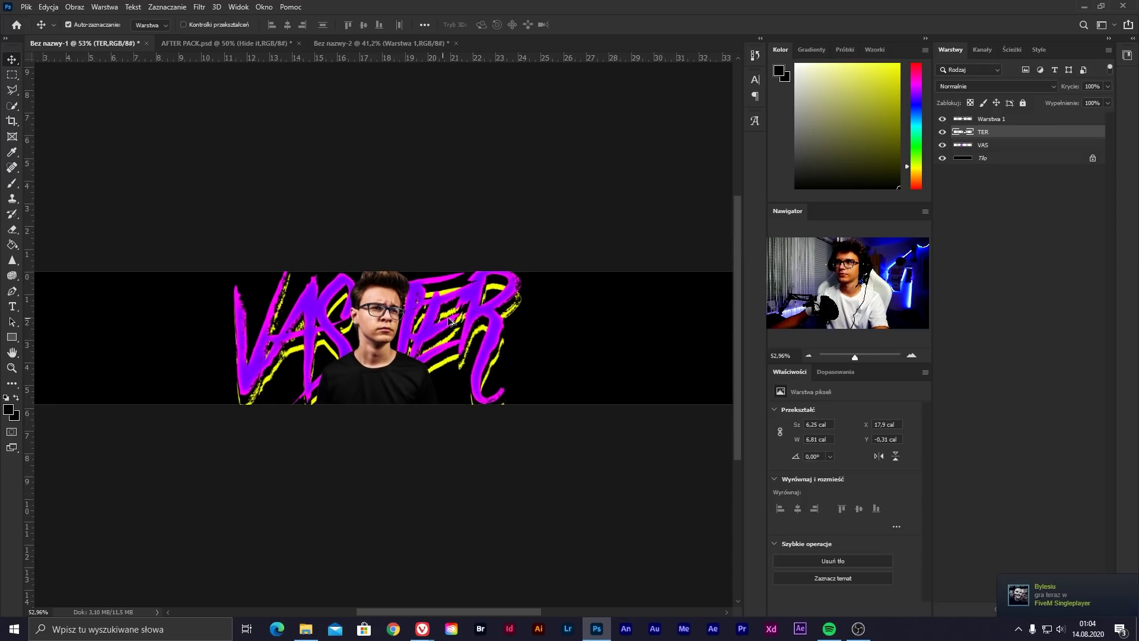
pyautogui.click(310, 346)
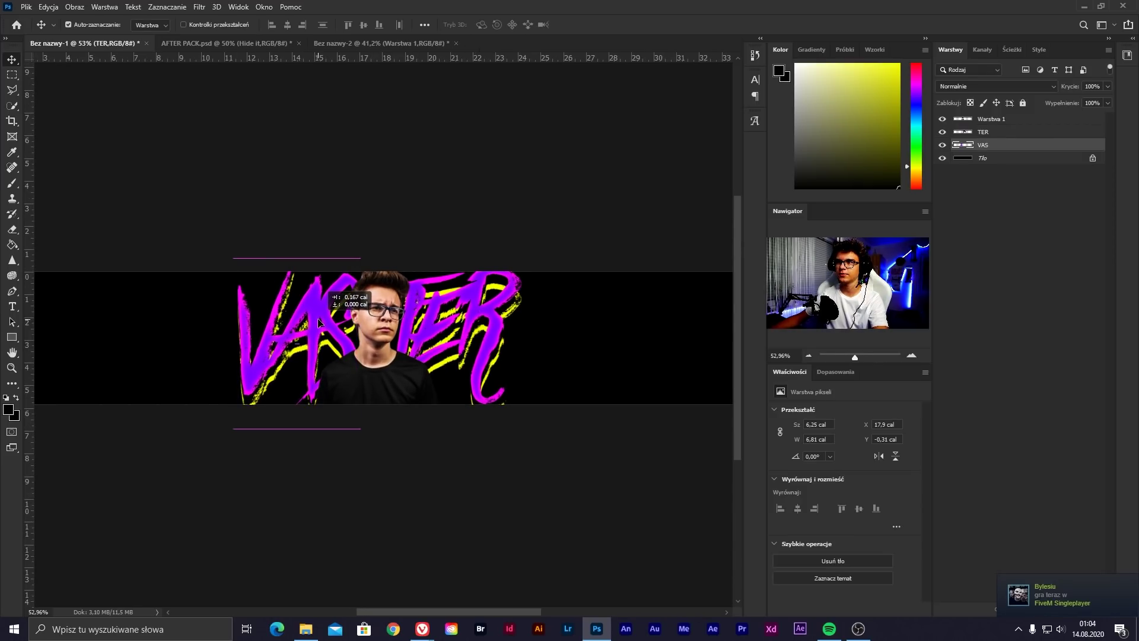
pyautogui.scroll(-5, 330, 331)
pyautogui.scroll(1, 329, 331)
pyautogui.scroll(1, 356, 327)
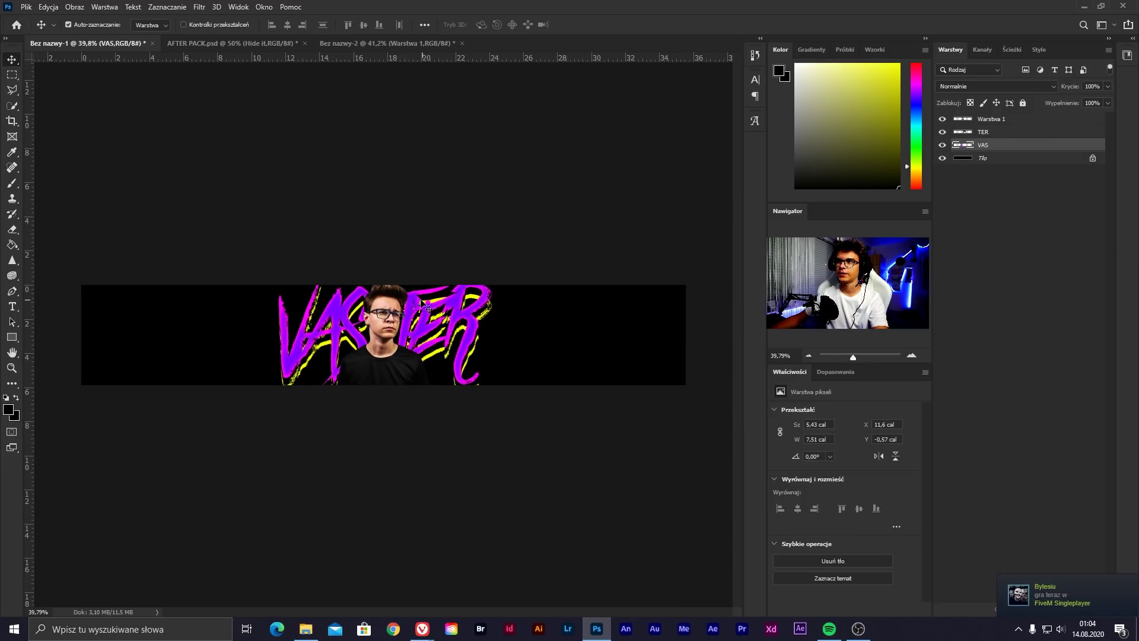
# Give Warstwa 1 a Soft Light inner glow at 100% opacity with choke 23
pyautogui.click(388, 321)
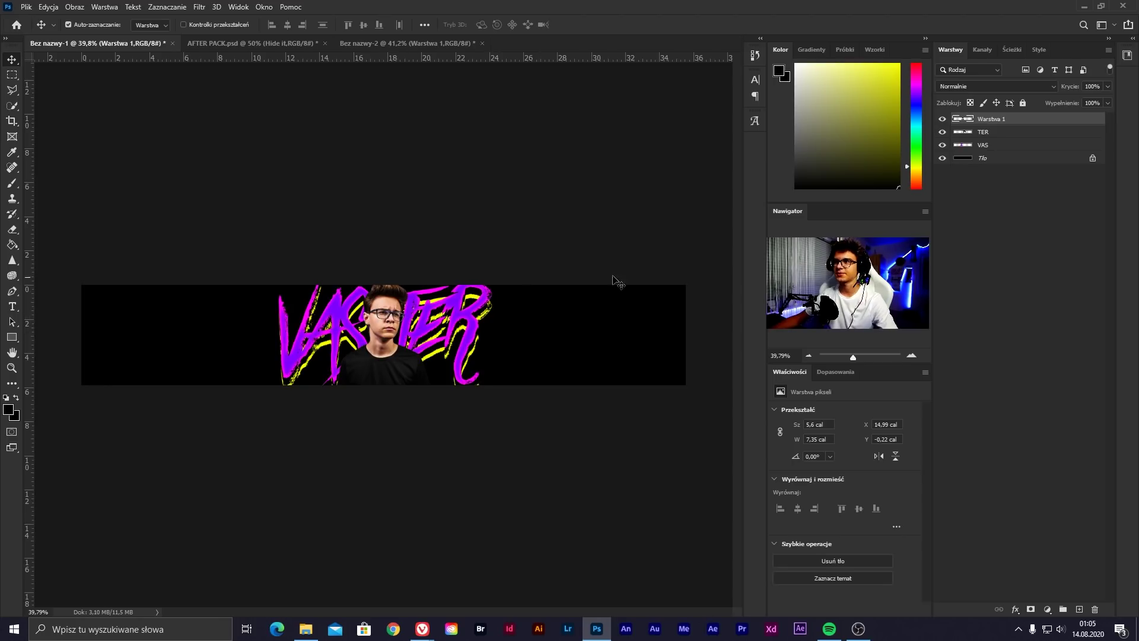
pyautogui.rightClick(989, 121)
pyautogui.click(1000, 126)
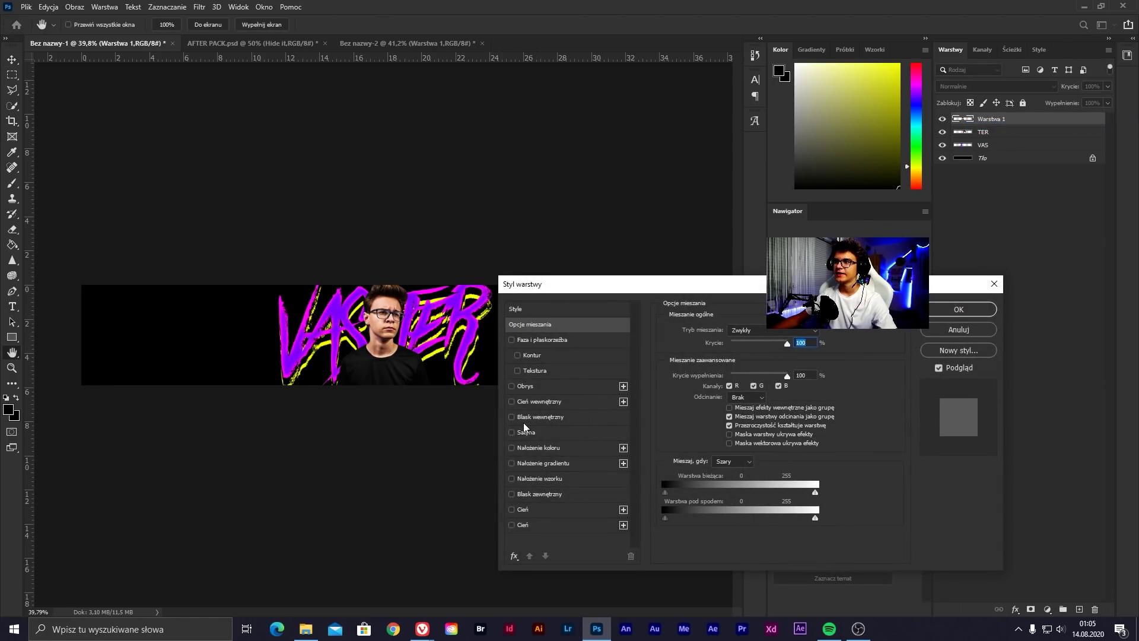
pyautogui.click(526, 417)
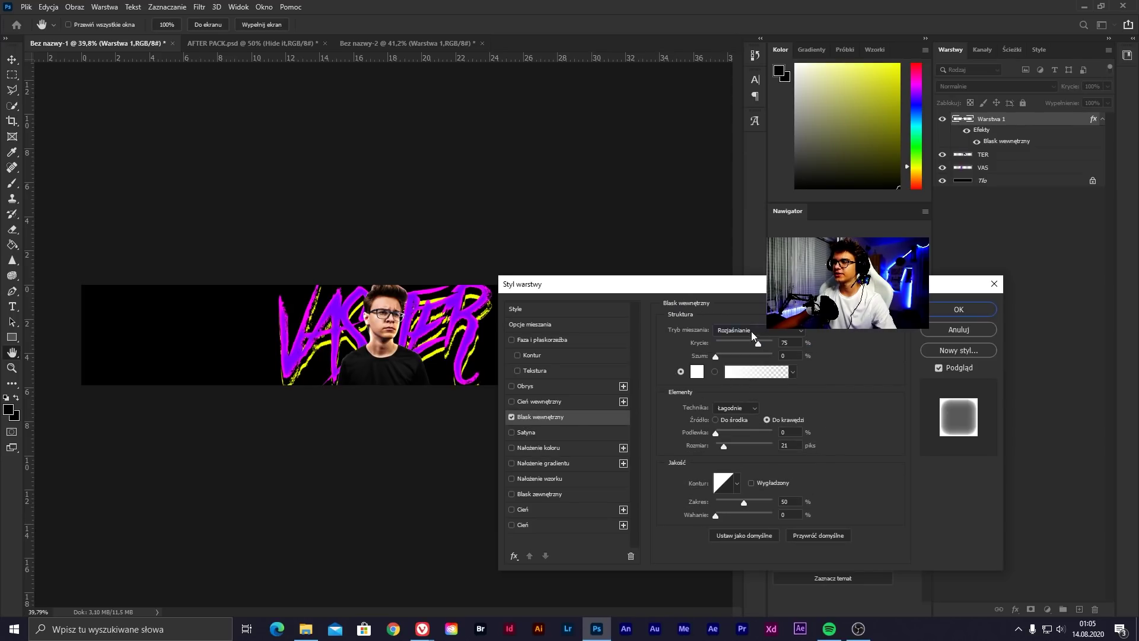
pyautogui.click(751, 331)
pyautogui.click(739, 472)
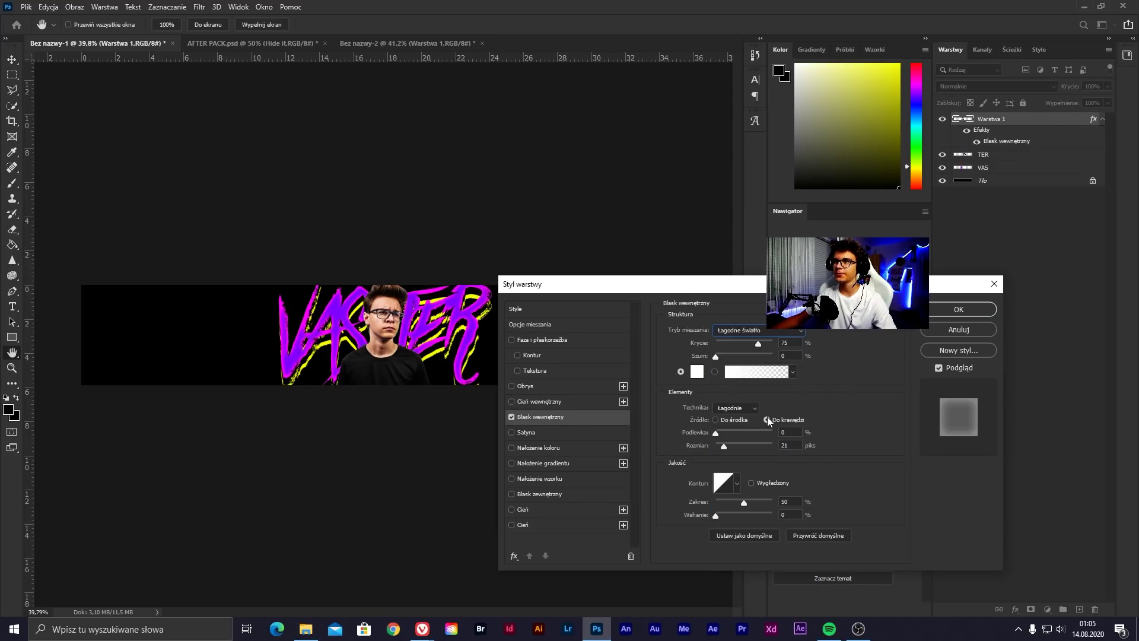
pyautogui.moveTo(757, 347); pyautogui.dragTo(851, 358)
pyautogui.moveTo(722, 435); pyautogui.dragTo(723, 446)
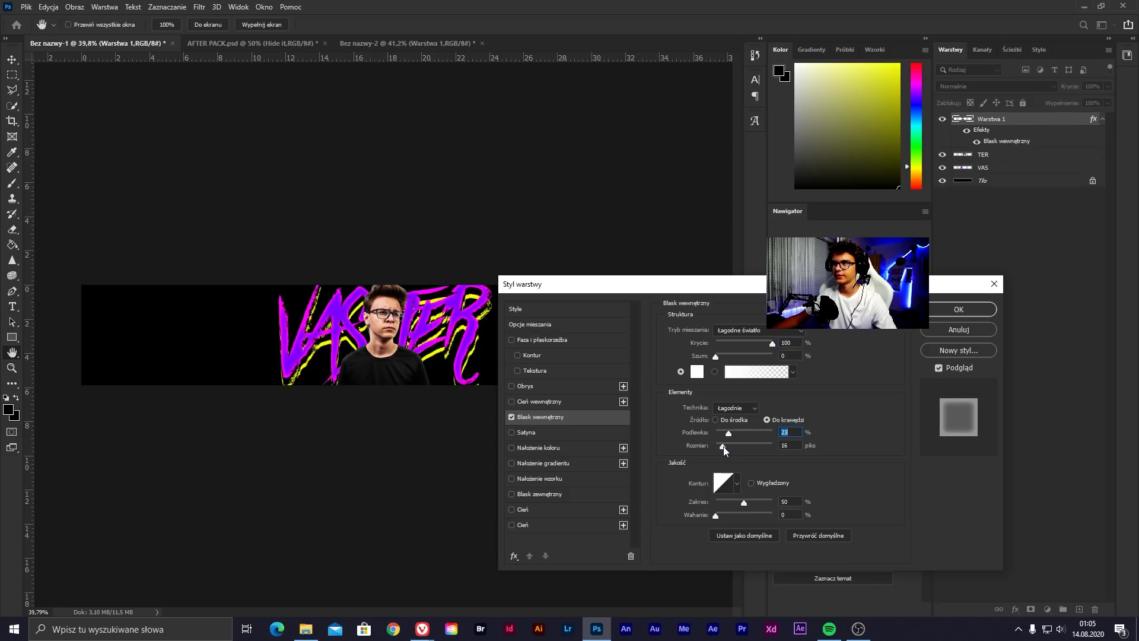
pyautogui.click(724, 447)
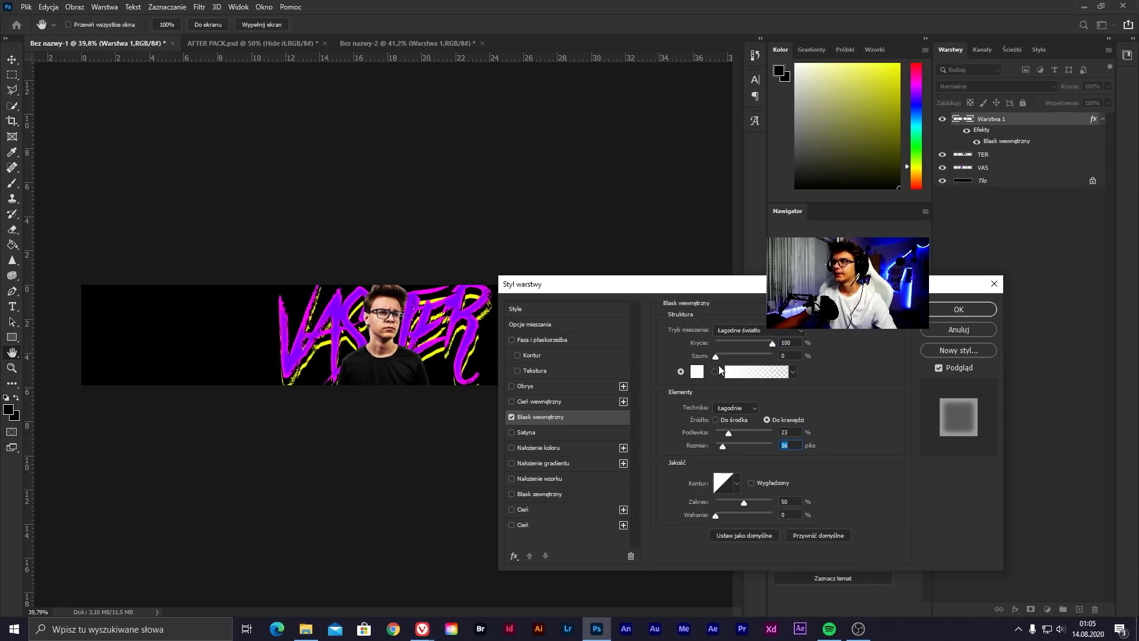
# Change the inner glow colour to vivid purple and readjust its choke
pyautogui.click(696, 372)
pyautogui.moveTo(617, 430); pyautogui.dragTo(611, 387)
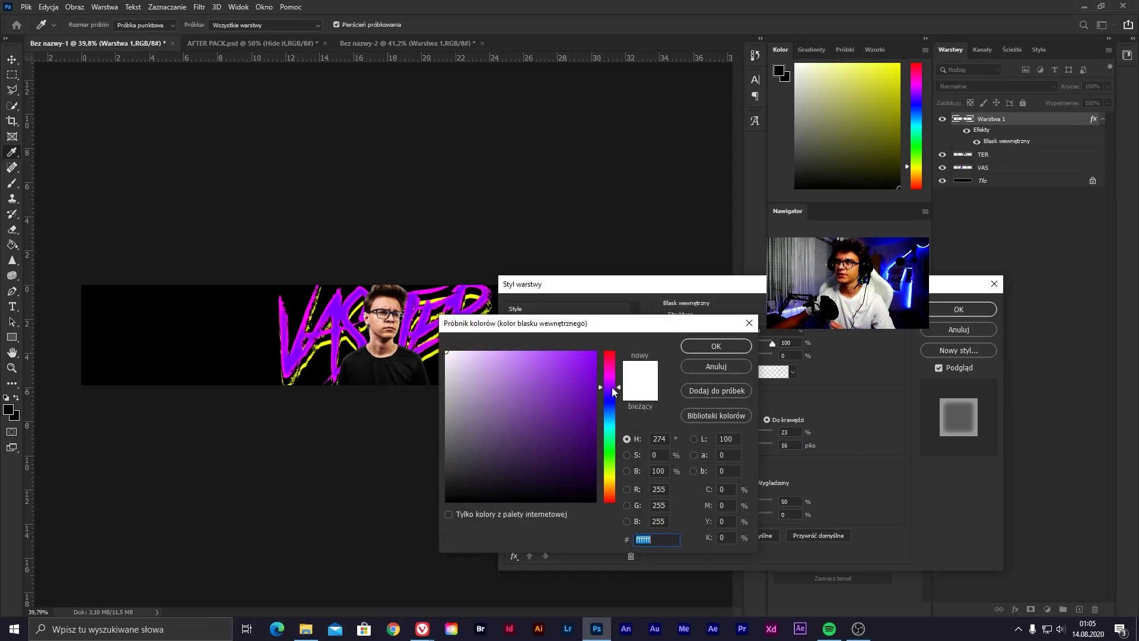
pyautogui.click(595, 352)
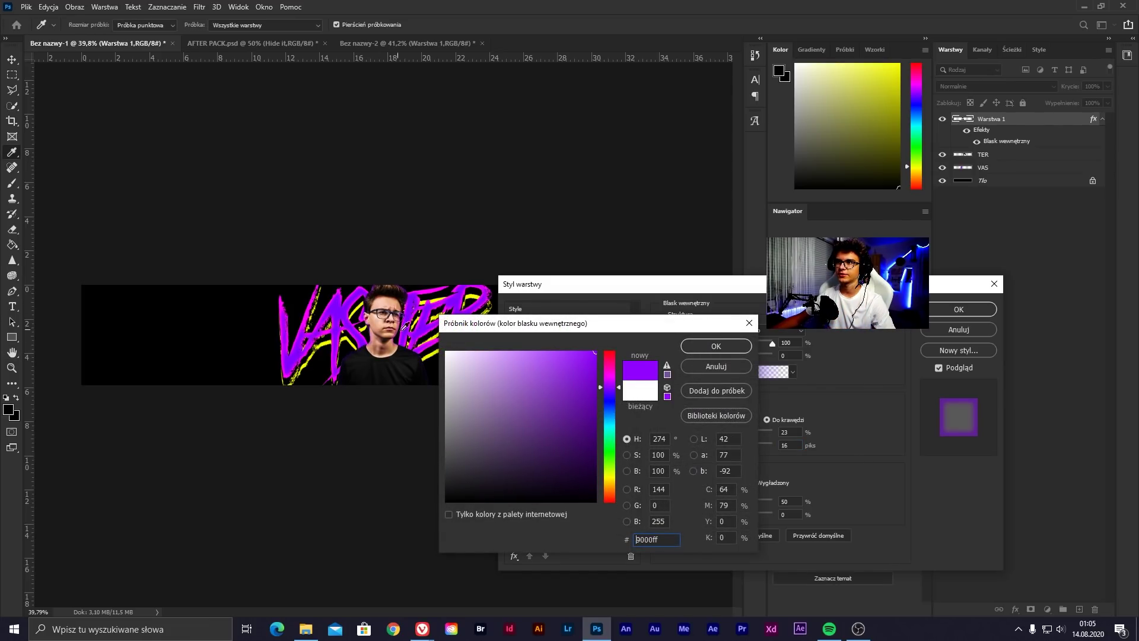
pyautogui.click(707, 347)
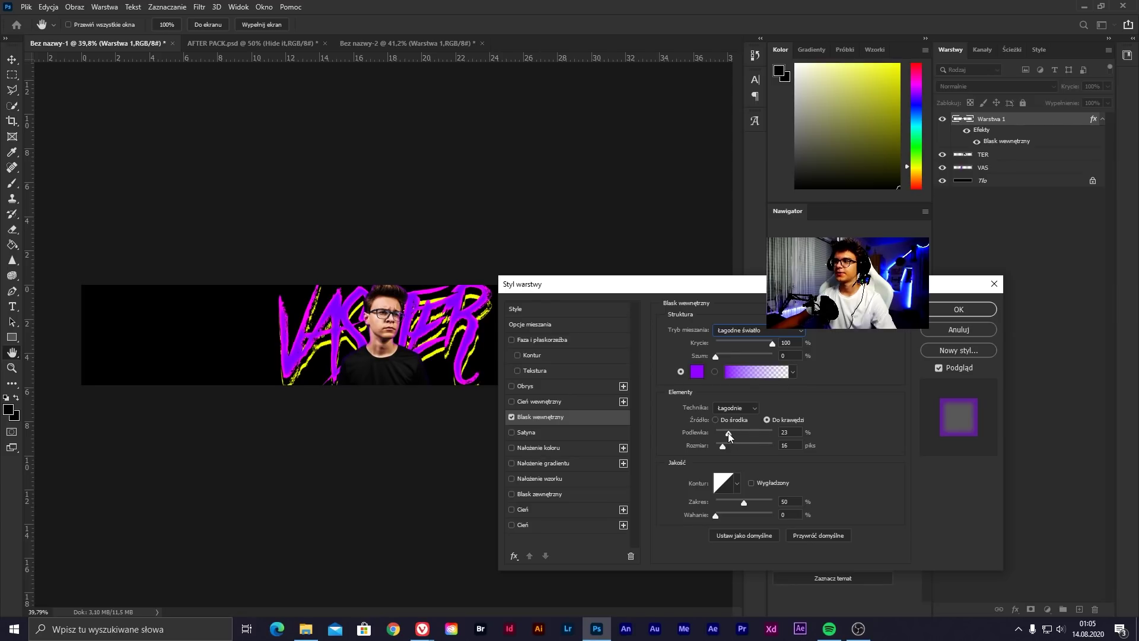
pyautogui.moveTo(729, 433); pyautogui.dragTo(731, 445)
pyautogui.write('0')
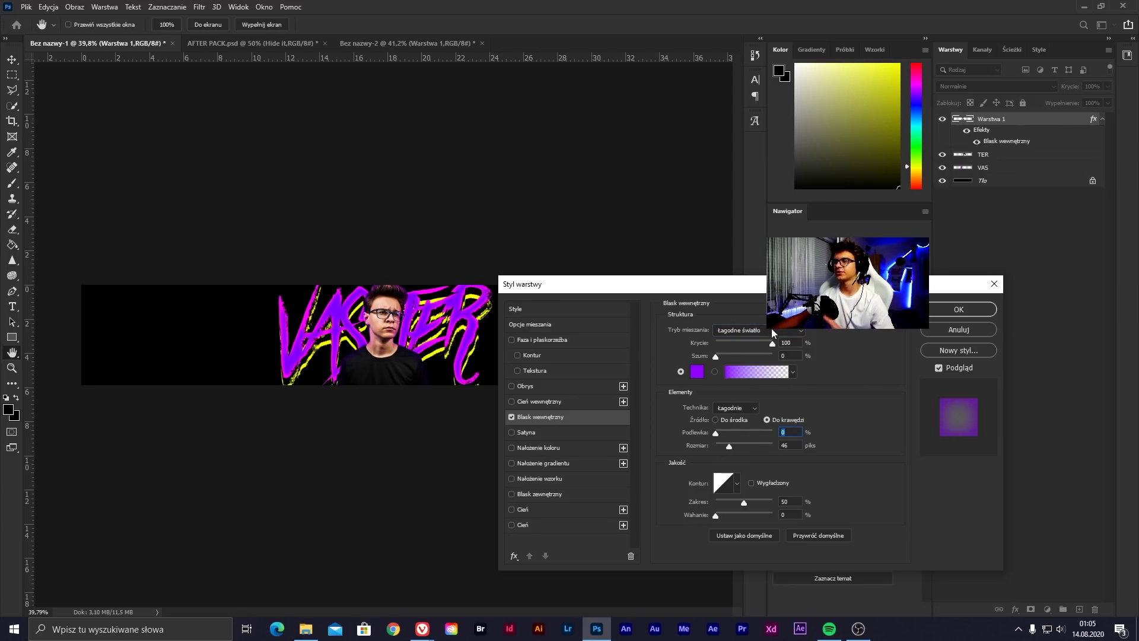
# Add a #7800ff outer glow at 250 px size to the presenter and apply
pyautogui.click(511, 493)
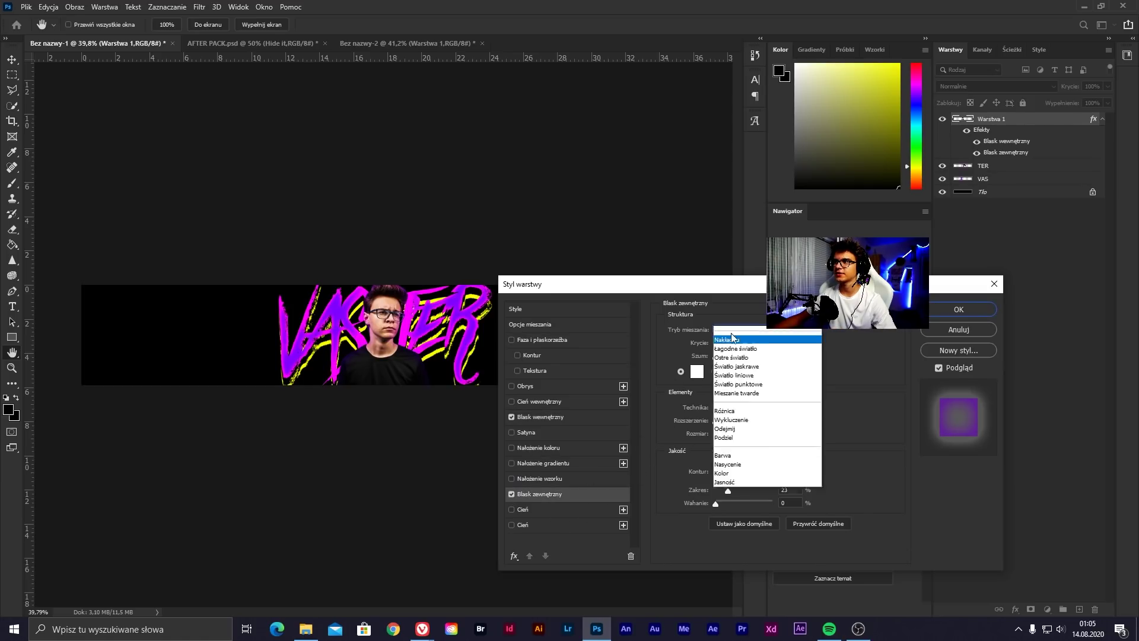
pyautogui.click(694, 371)
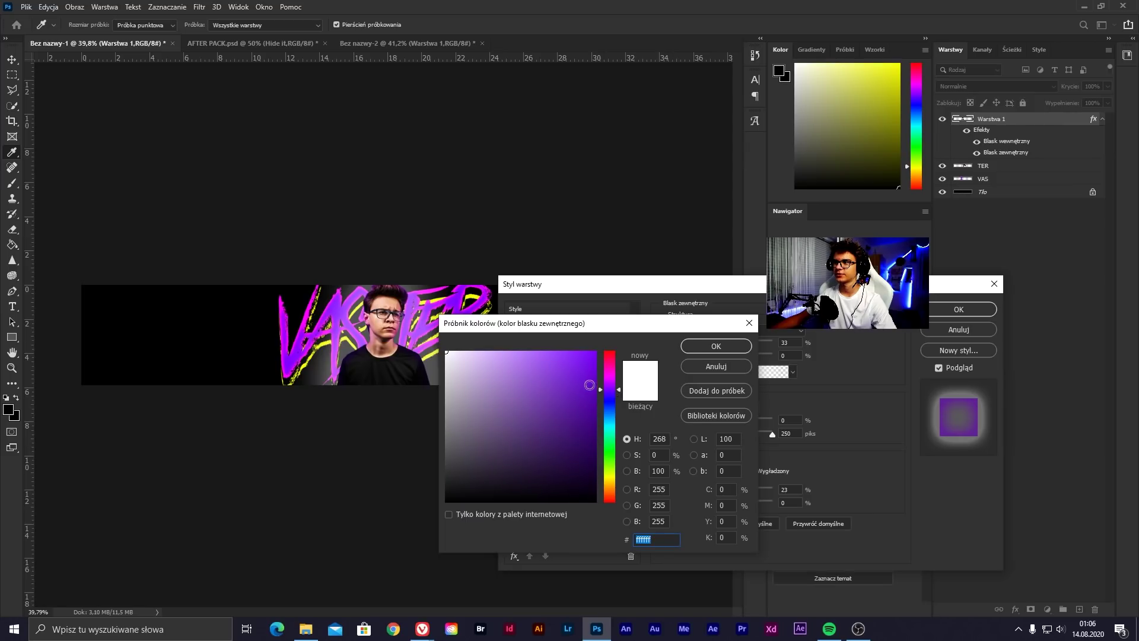
pyautogui.write('7800ff')
pyautogui.click(733, 349)
pyautogui.moveTo(669, 284); pyautogui.dragTo(719, 264)
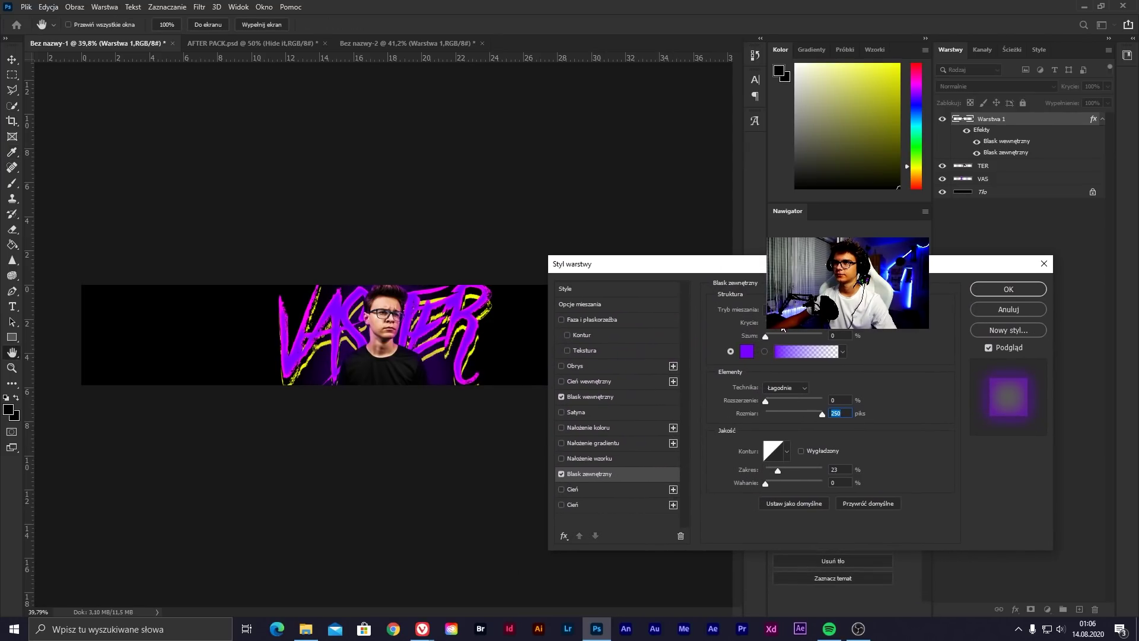
pyautogui.doubleClick(835, 413)
pyautogui.click(1007, 289)
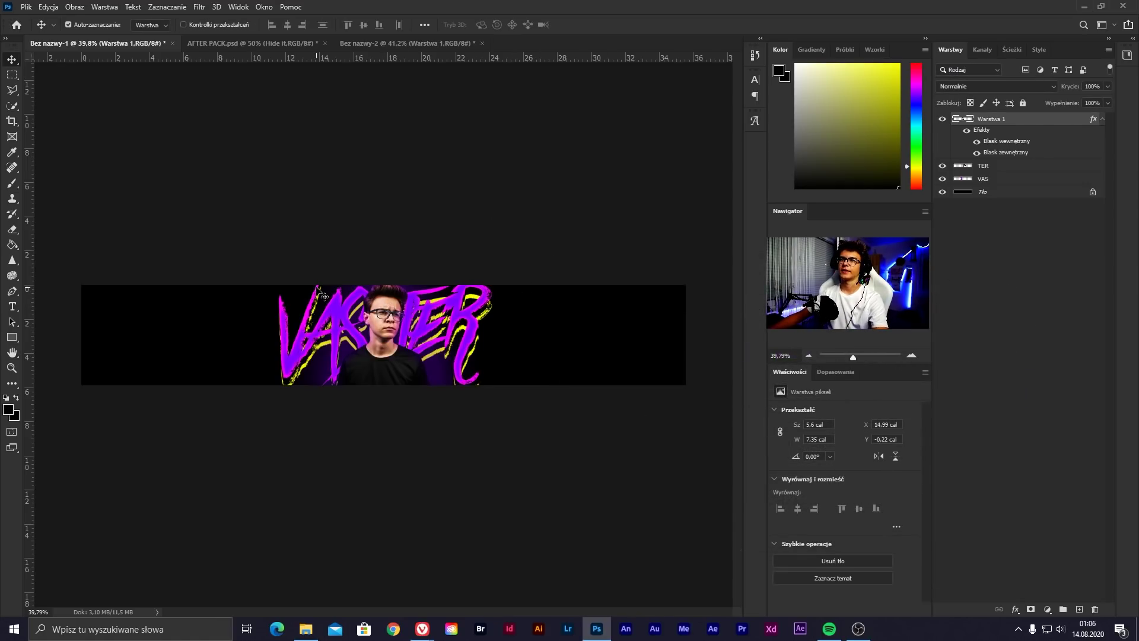
# Duplicate TER and VAS, merge the copies, and move the result just above Tło
pyautogui.scroll(2, 319, 291)
pyautogui.scroll(-1, 317, 290)
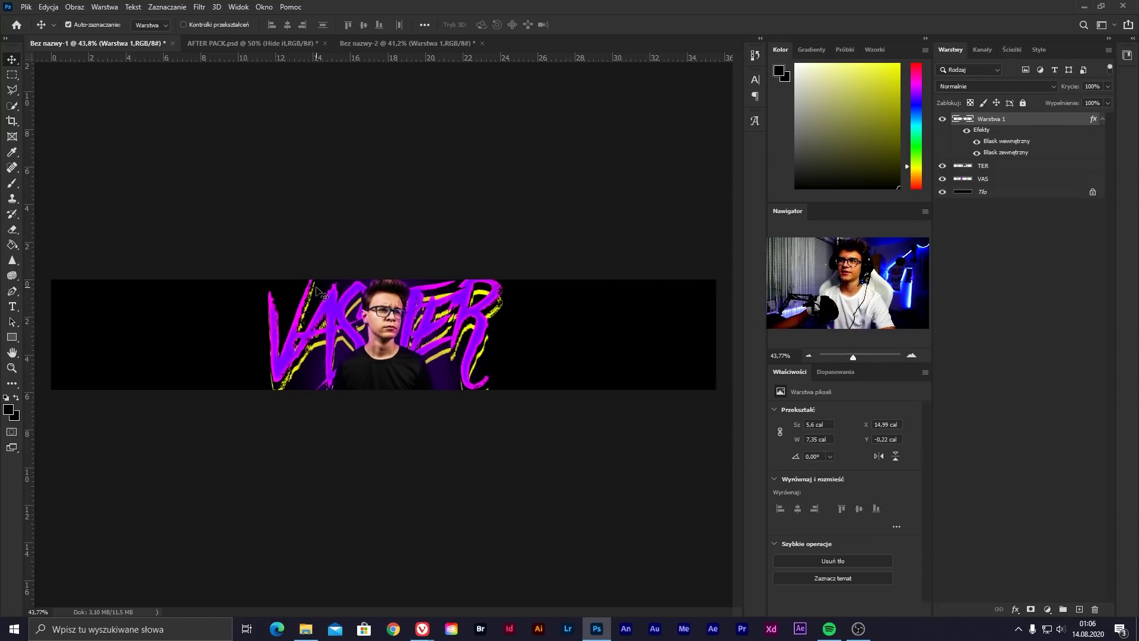
pyautogui.click(1019, 167)
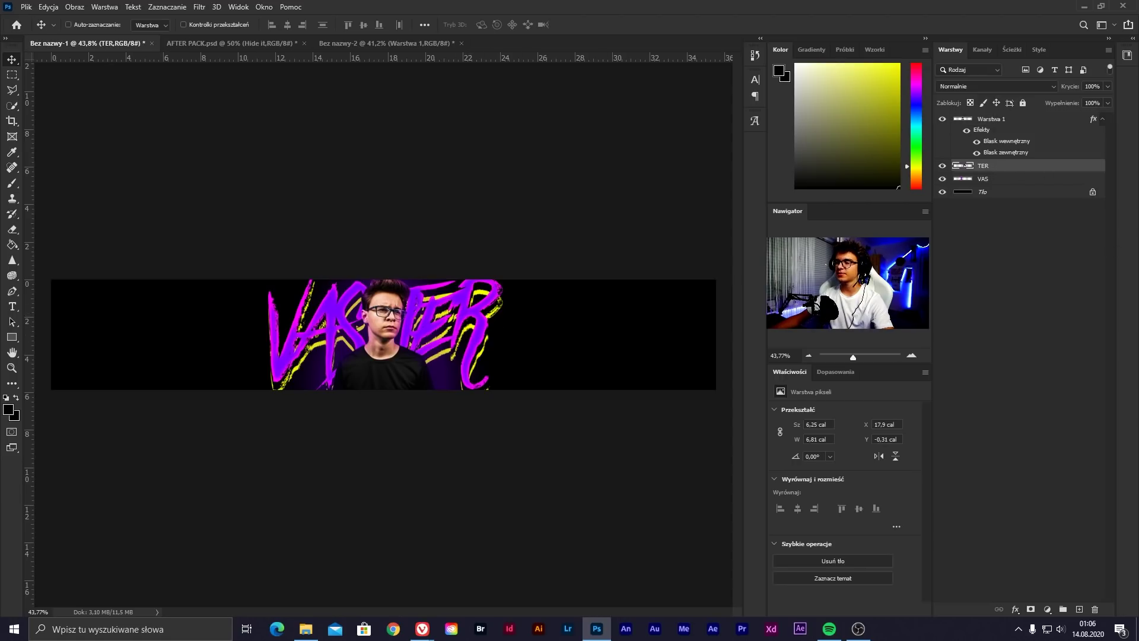
pyautogui.keyDown('shift'); pyautogui.click(994, 178); pyautogui.keyUp('shift')
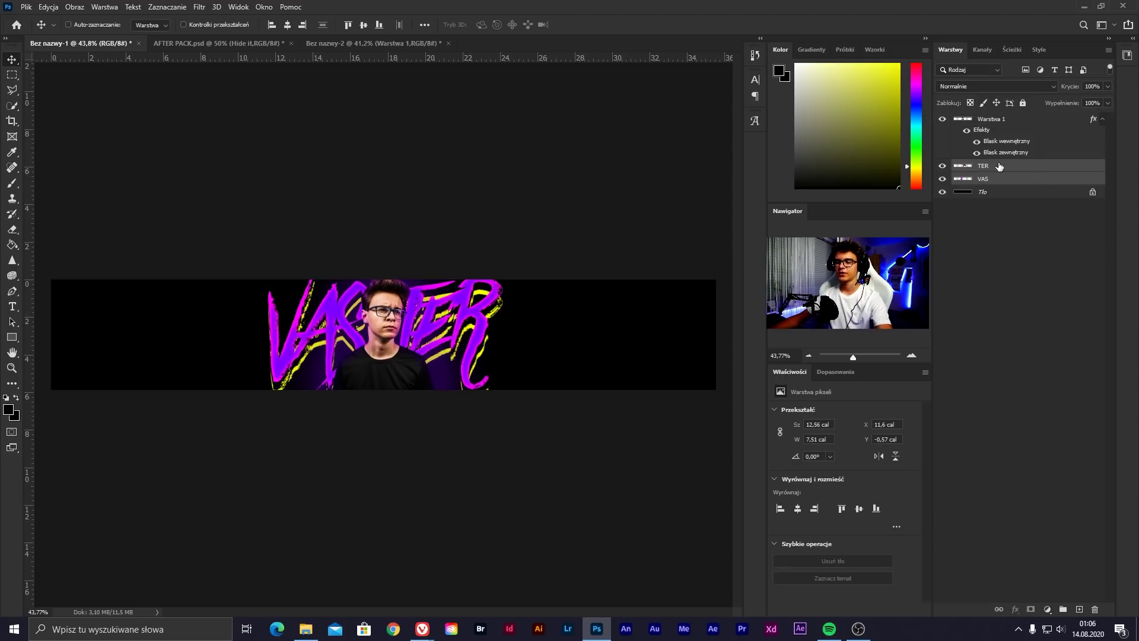
pyautogui.hotkey('ctrl', 'j')
pyautogui.hotkey('ctrl', 'e')
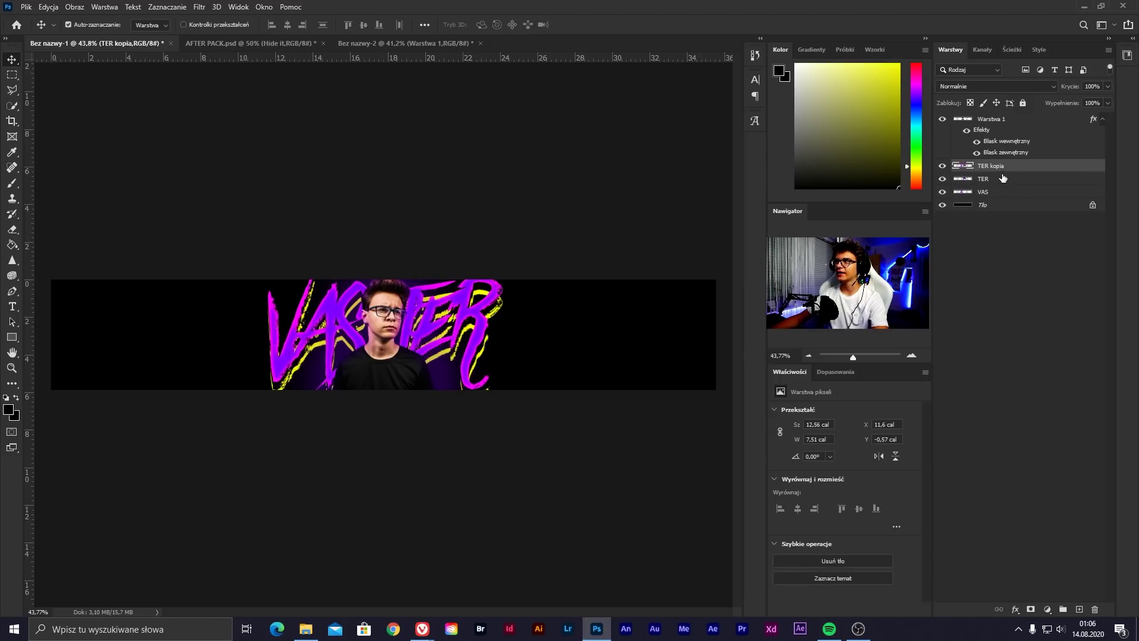
pyautogui.moveTo(992, 168); pyautogui.dragTo(994, 202)
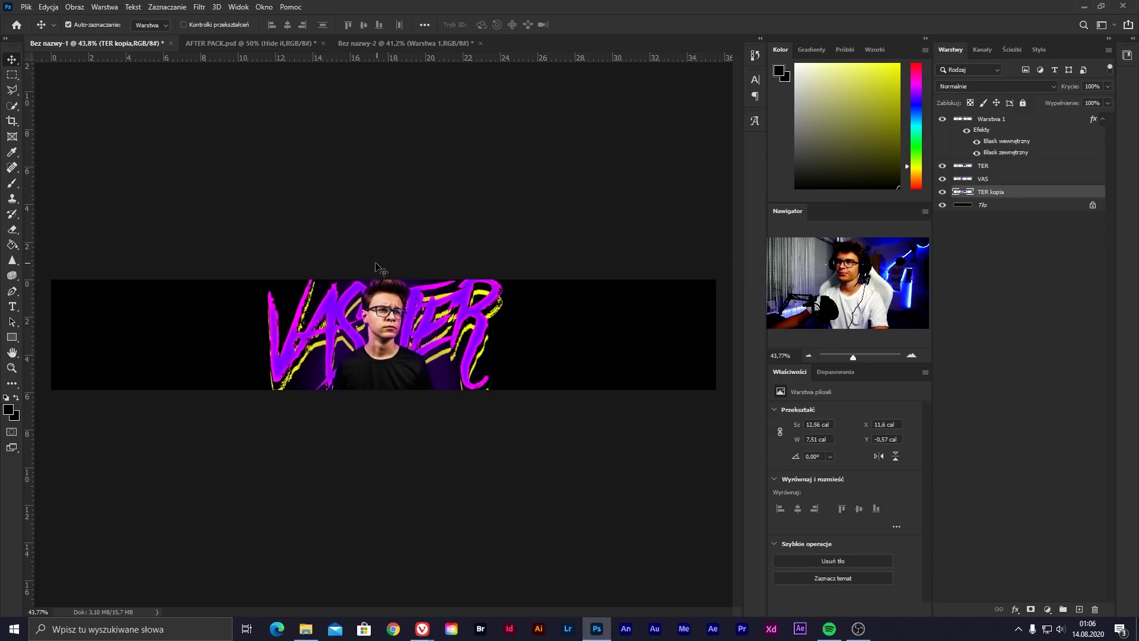
# Scale the merged lettering copy to about 140% and rotate it -2°
pyautogui.hotkey('ctrl', 't')
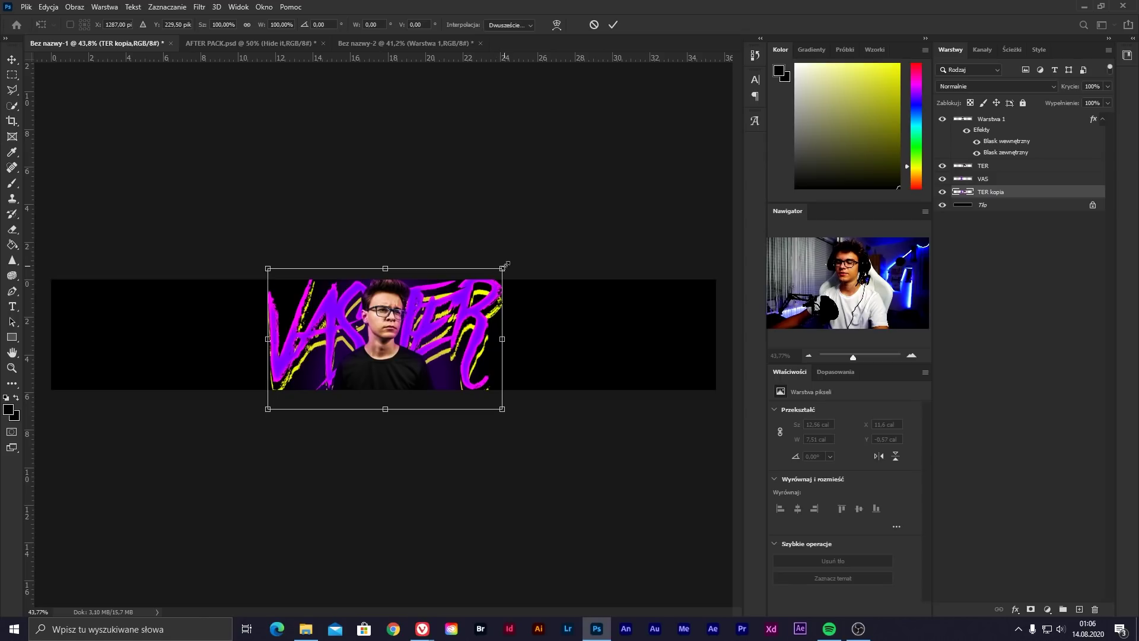
pyautogui.moveTo(505, 264); pyautogui.dragTo(554, 245)
pyautogui.moveTo(644, 295); pyautogui.dragTo(644, 287)
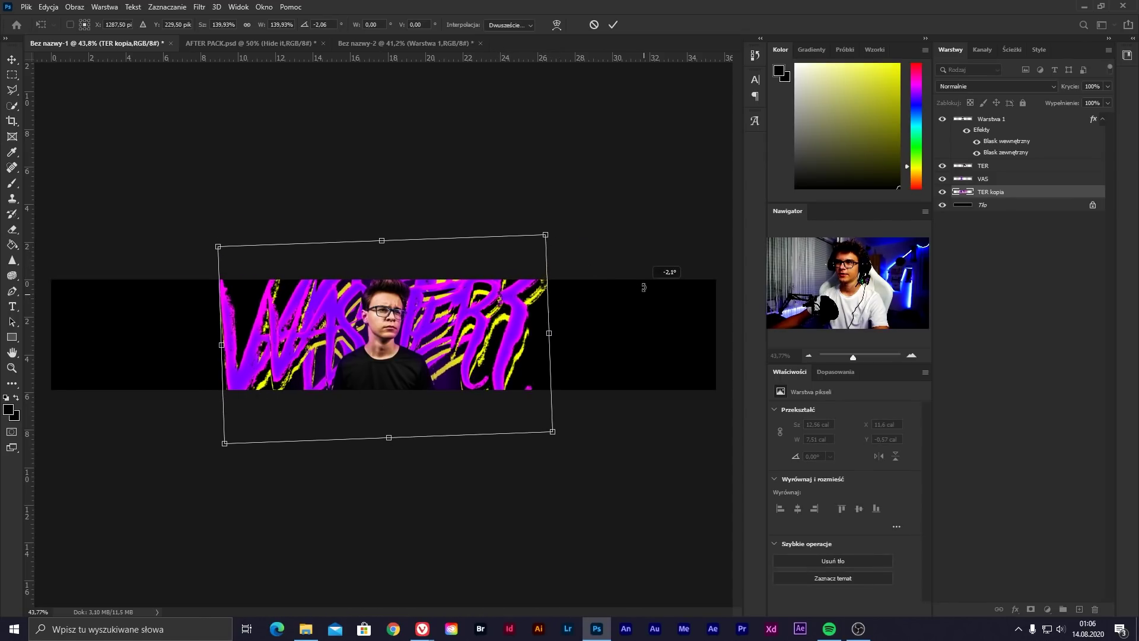
pyautogui.press('Return')
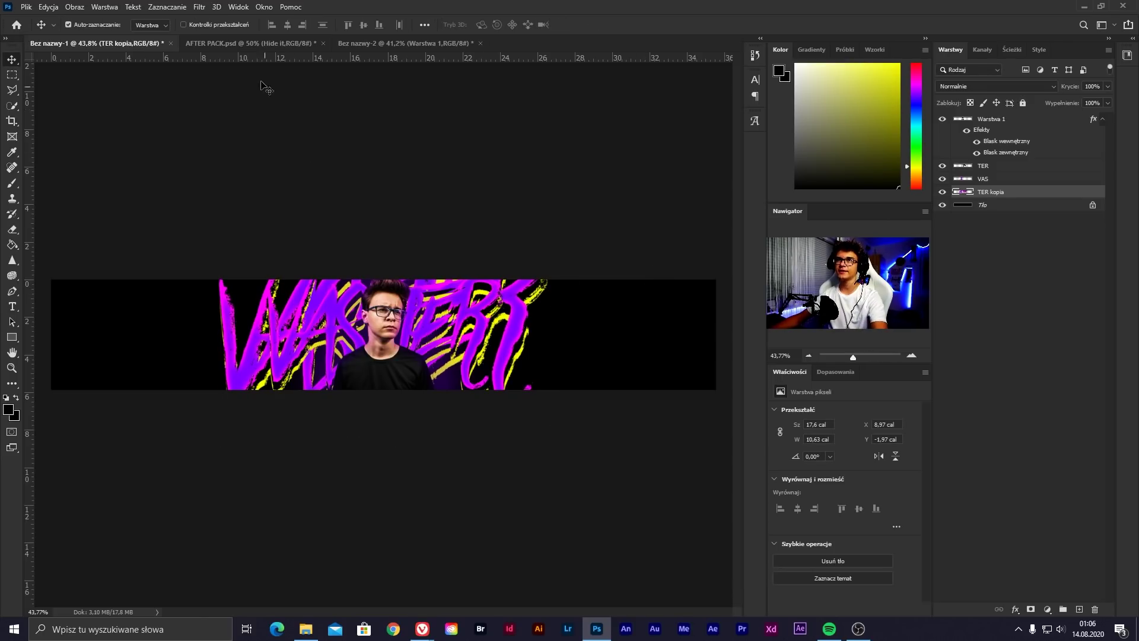
# Apply a Motion Blur at angle 40 to the lettering copy
pyautogui.click(200, 7)
pyautogui.moveTo(217, 174)
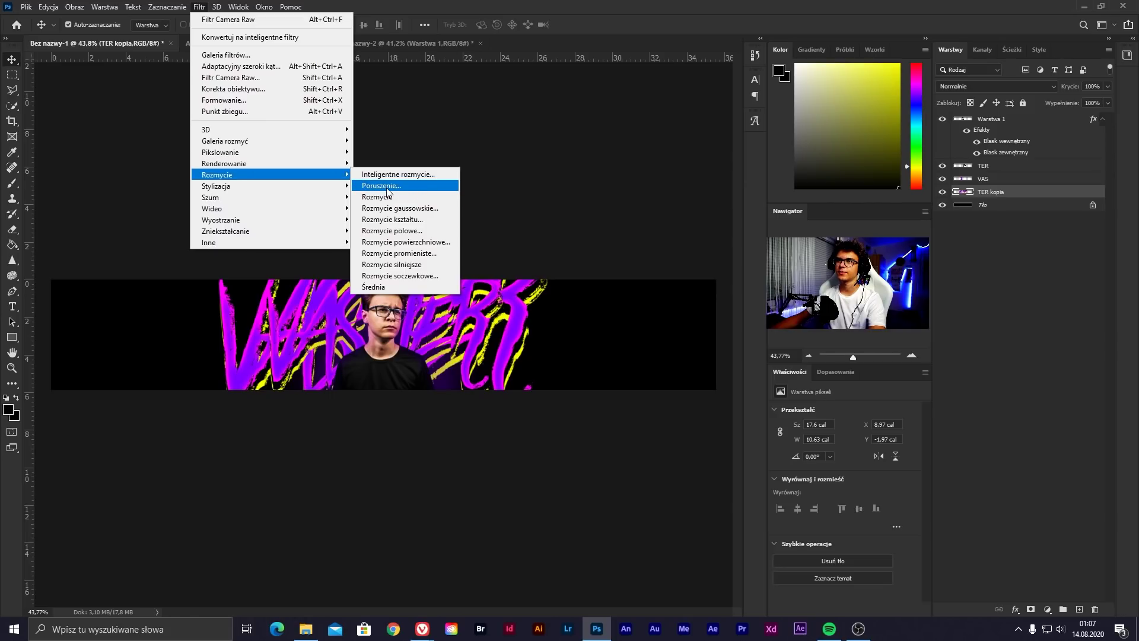
pyautogui.click(401, 186)
pyautogui.moveTo(807, 441)
pyautogui.mouseDown()
pyautogui.moveTo(817, 441)
pyautogui.moveTo(806, 442)
pyautogui.mouseUp()
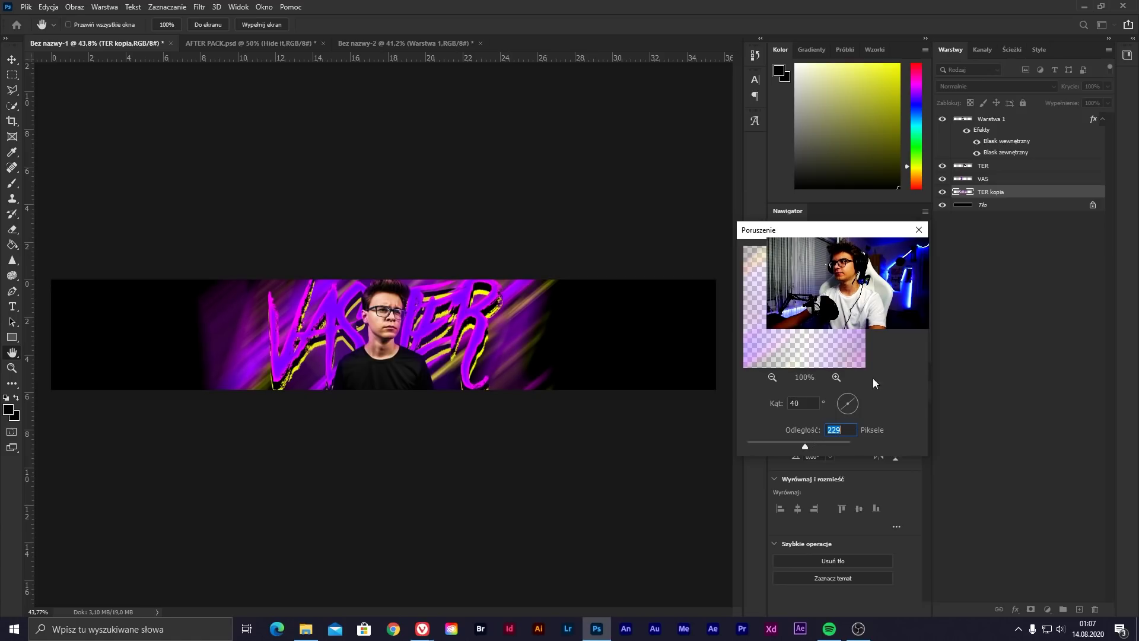
pyautogui.press('Return')
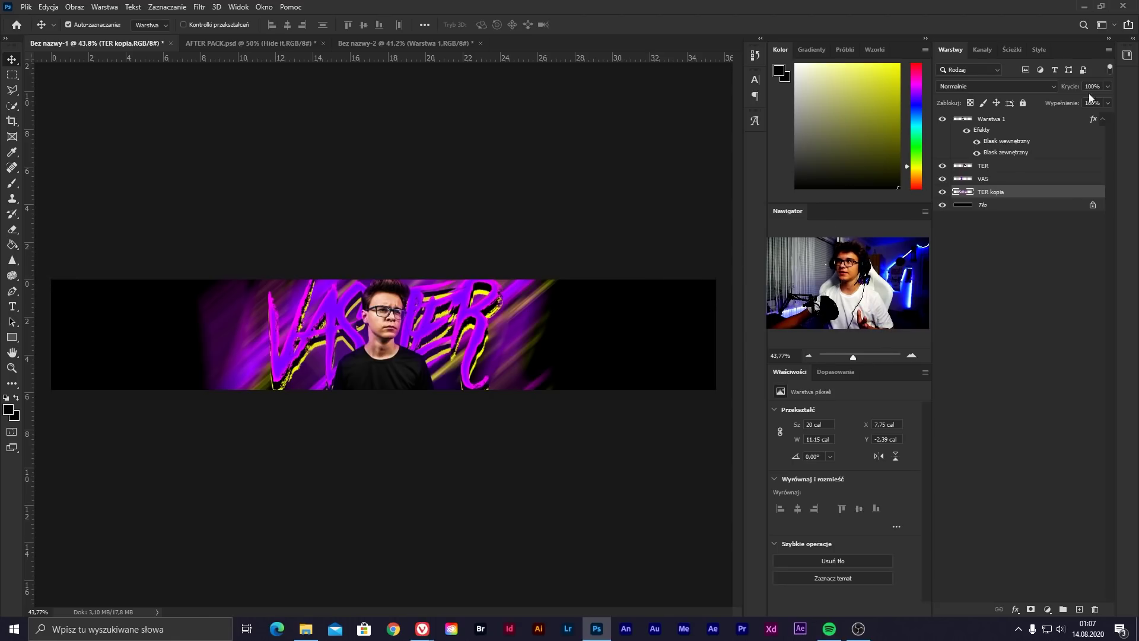
# Stretch the blurred streaks across the whole banner and lower opacity to about 30%
pyautogui.hotkey('ctrl', 't')
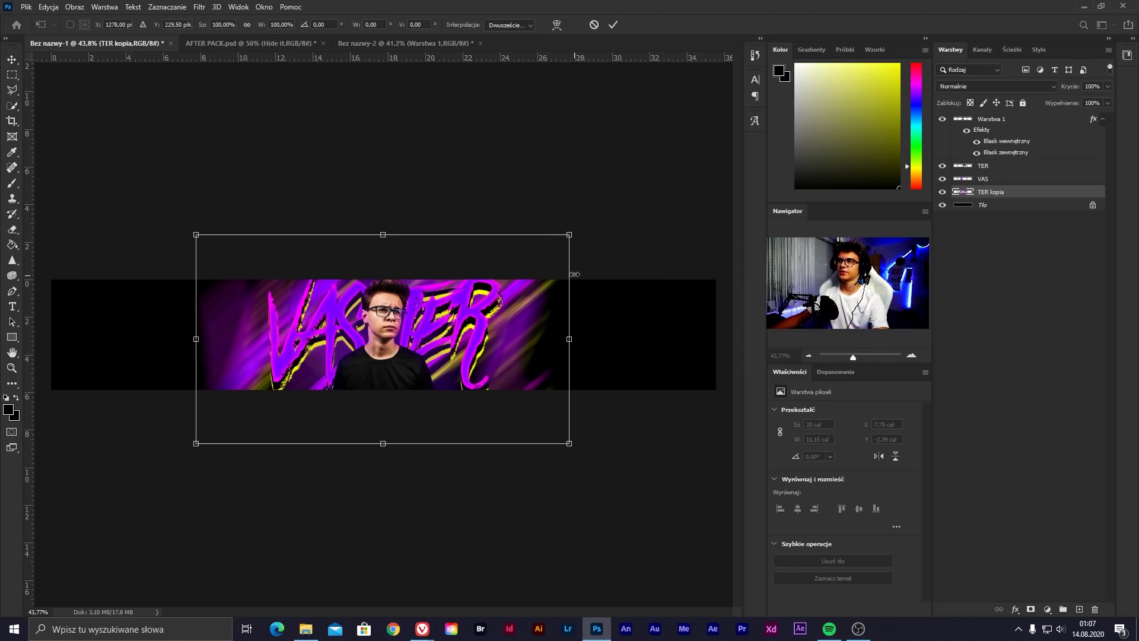
pyautogui.moveTo(568, 235); pyautogui.dragTo(677, 190)
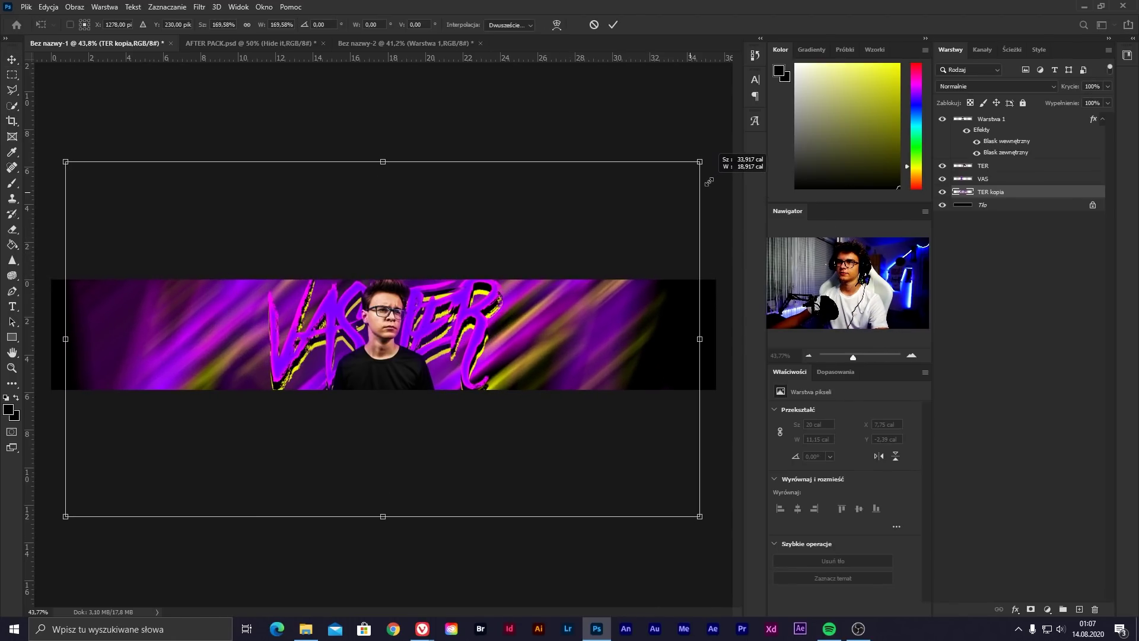
pyautogui.press('Return')
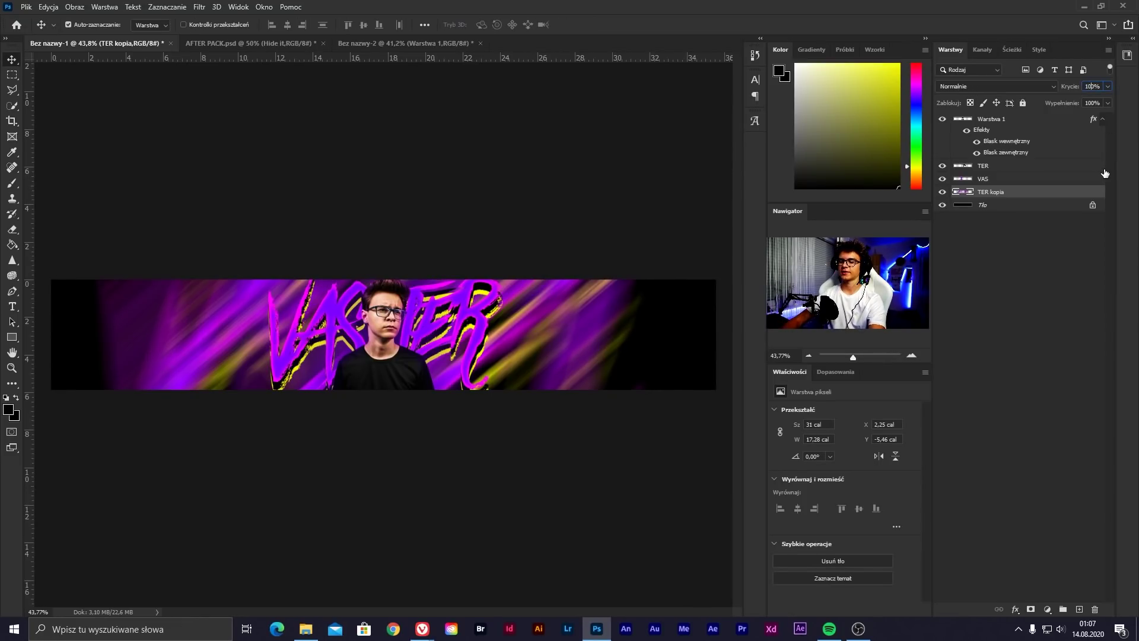
pyautogui.write('20')
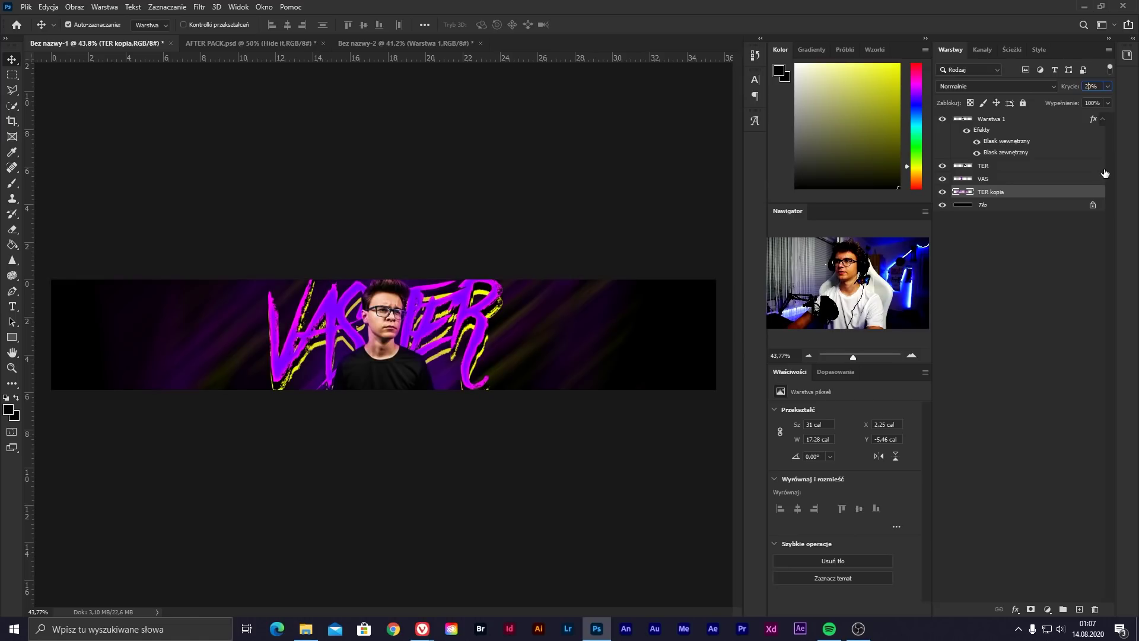
pyautogui.press('BackSpace')
pyautogui.write('35')
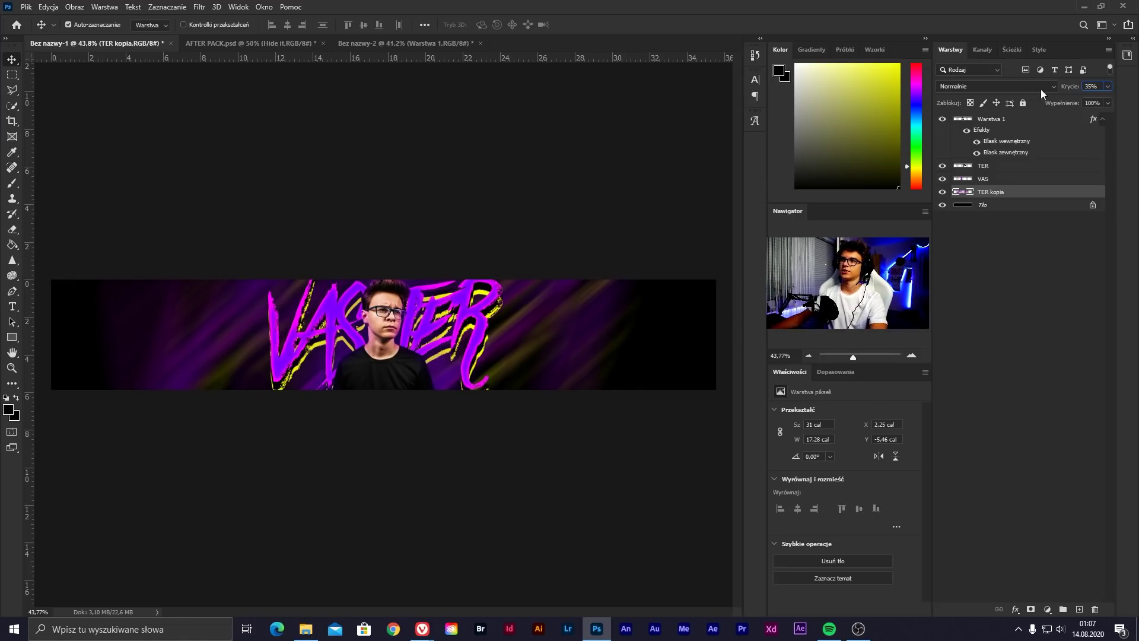
# Add Warstwa 2 above the TER kopia streaks and paint soft black strokes around the presenter
pyautogui.click(441, 403)
pyautogui.scroll(-1, 453, 373)
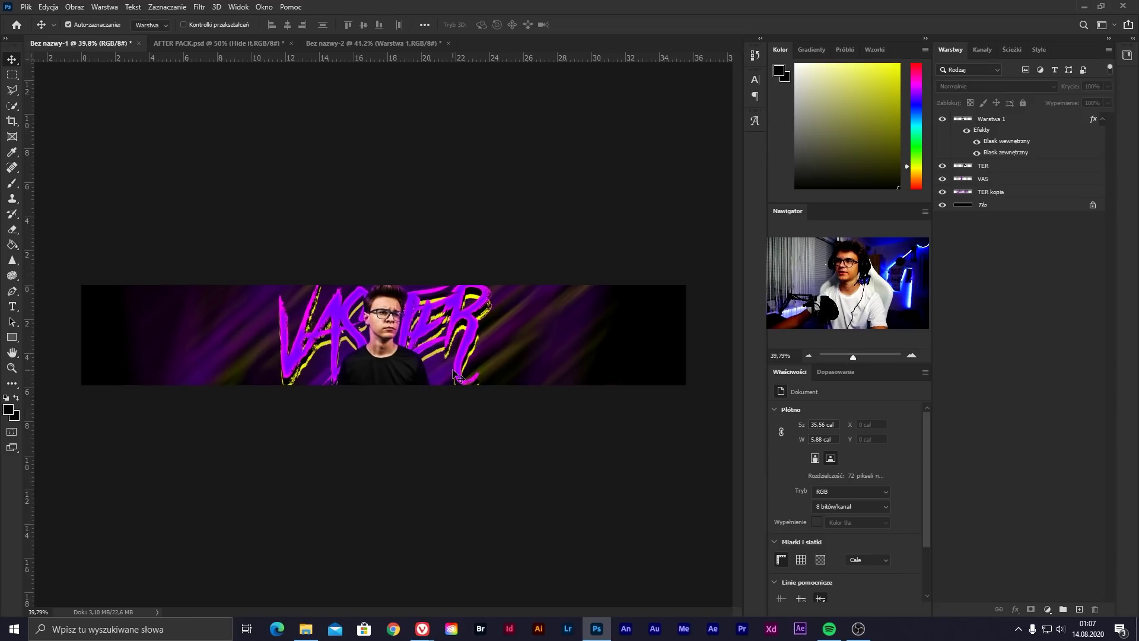
pyautogui.click(991, 195)
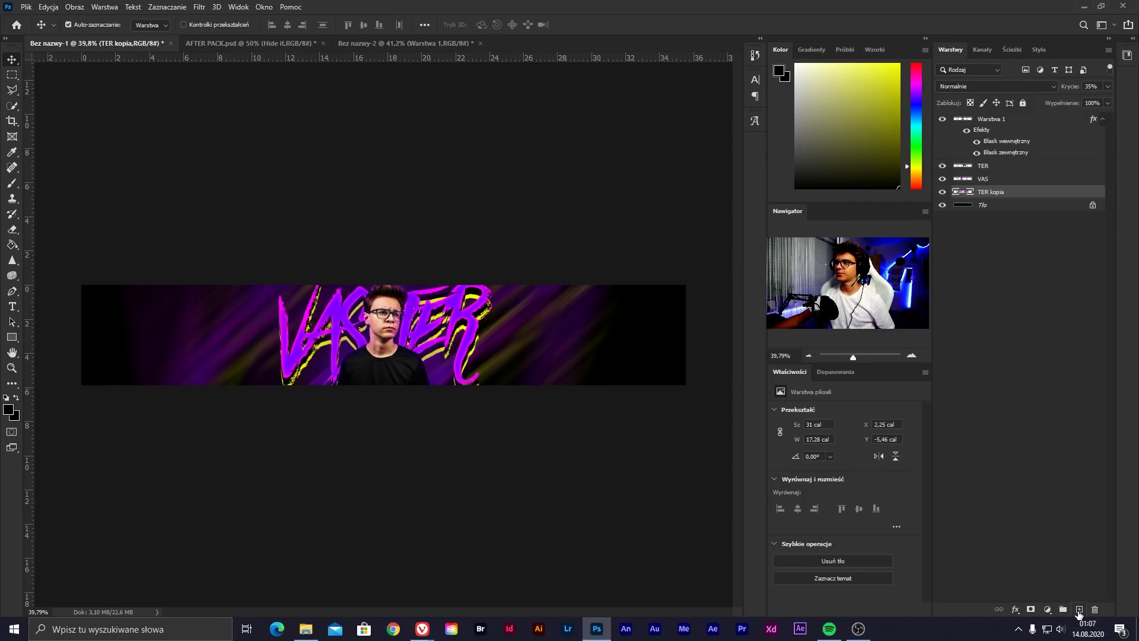
pyautogui.click(1079, 609)
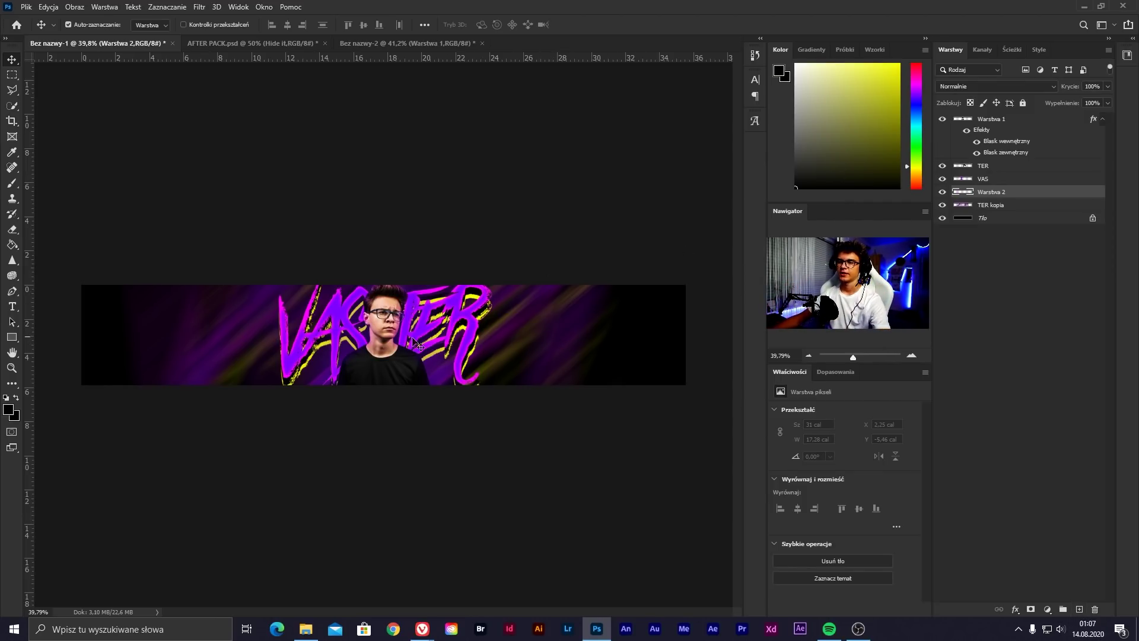
pyautogui.click(12, 183)
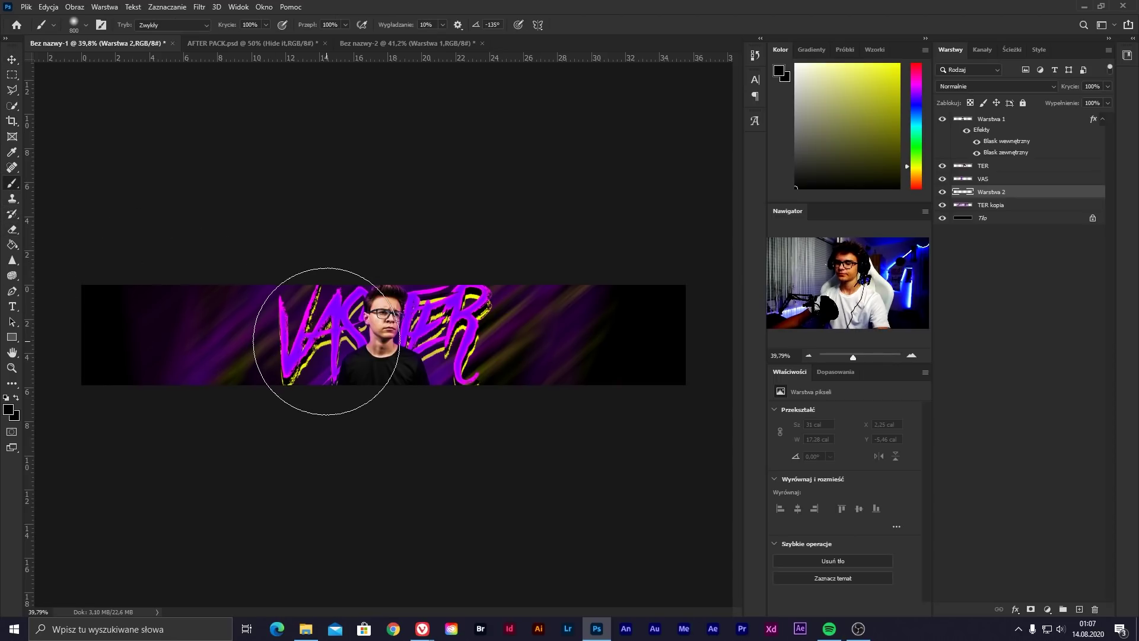
pyautogui.moveTo(316, 336)
pyautogui.mouseDown()
pyautogui.moveTo(451, 327)
pyautogui.moveTo(360, 376)
pyautogui.moveTo(292, 285)
pyautogui.moveTo(483, 417)
pyautogui.mouseUp()
pyautogui.press('v')
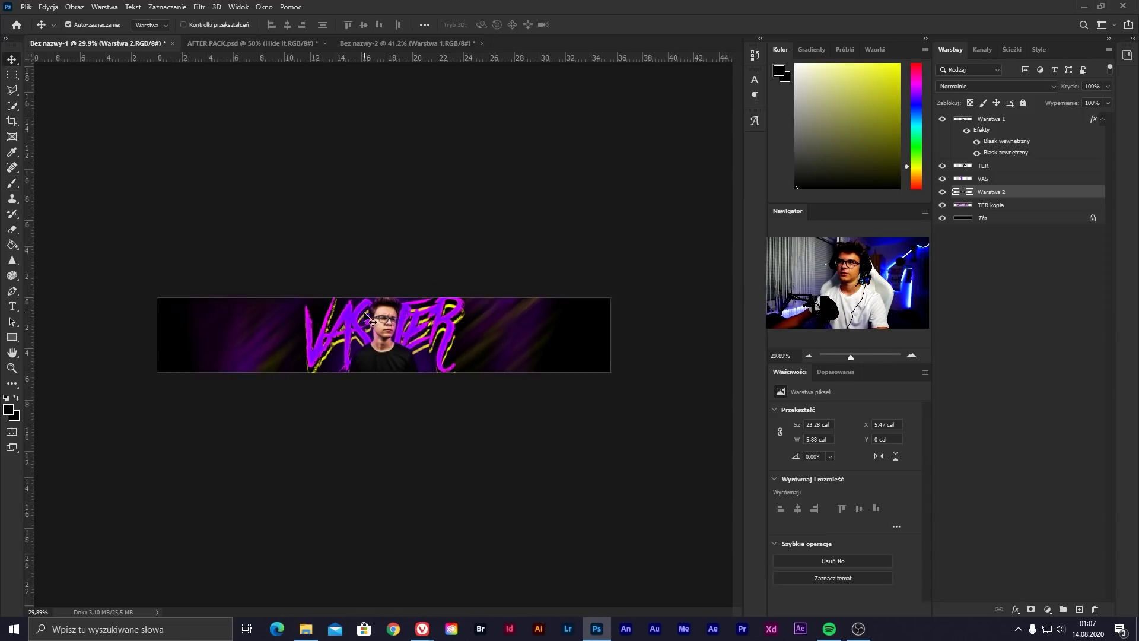
pyautogui.scroll(-1, 394, 224)
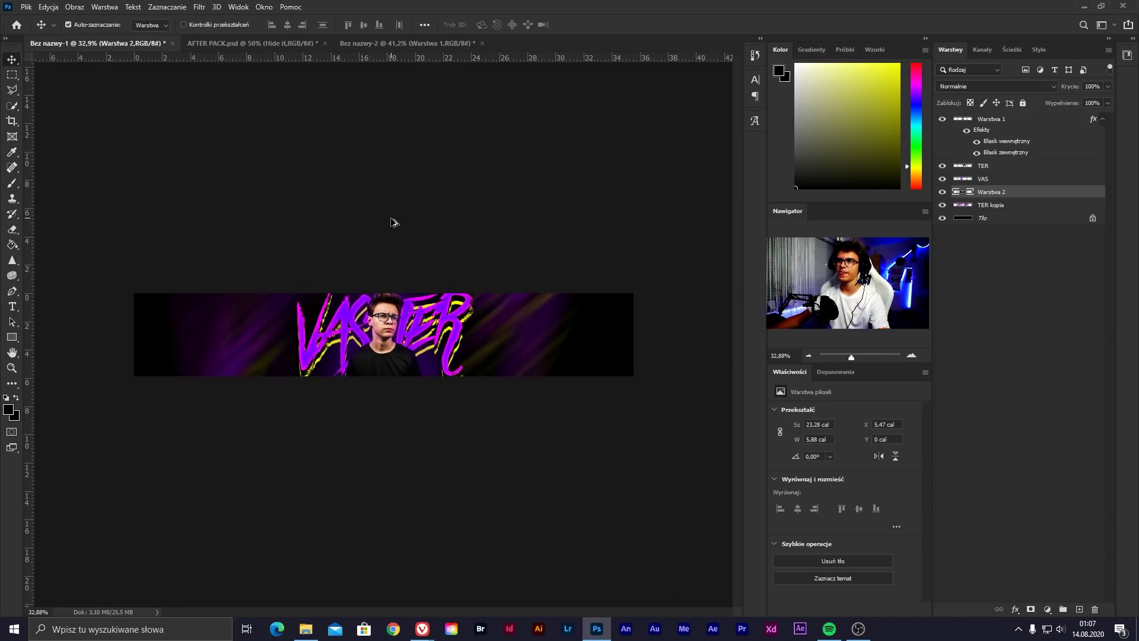
pyautogui.scroll(-1, 395, 226)
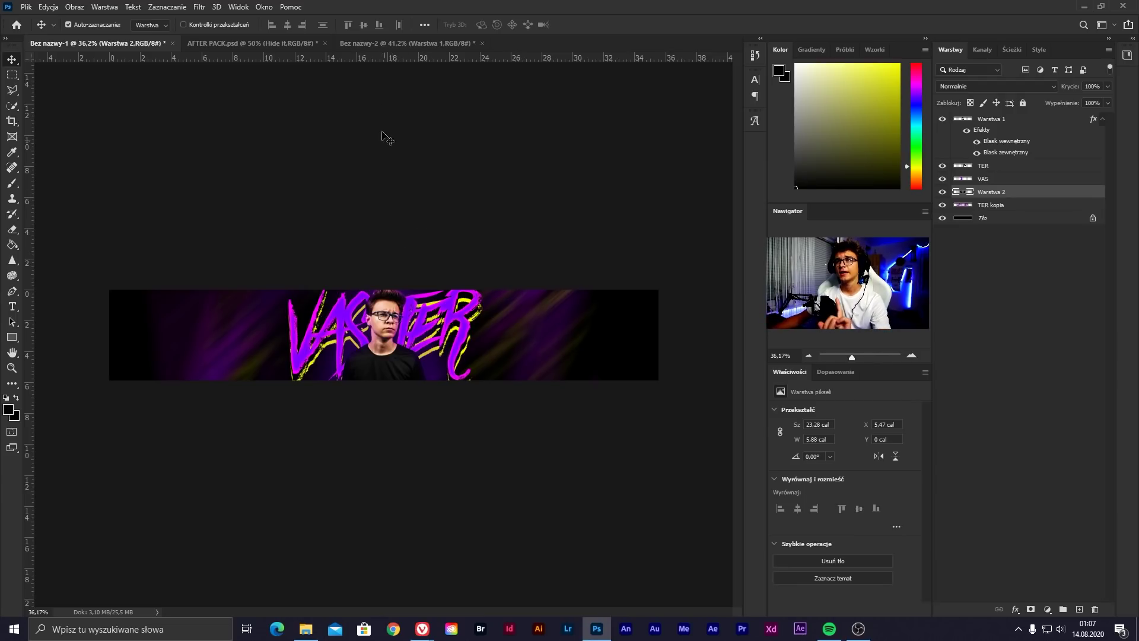
# In AFTER PACK.psd, expand the SHAPES group and preview its shape overlays one by one
pyautogui.click(253, 45)
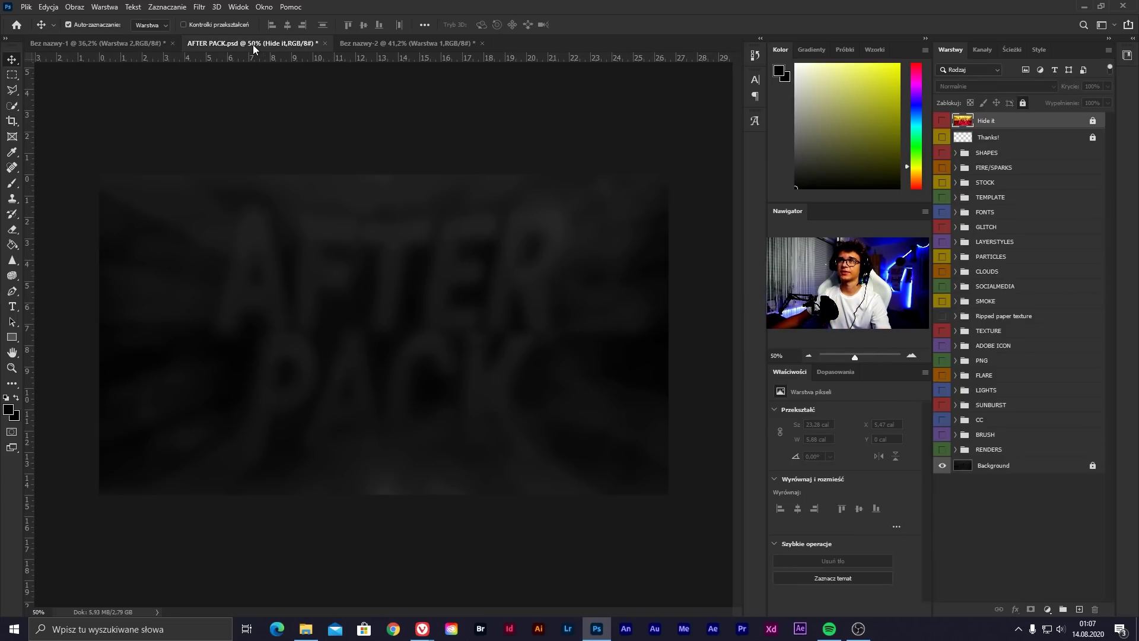
pyautogui.click(956, 153)
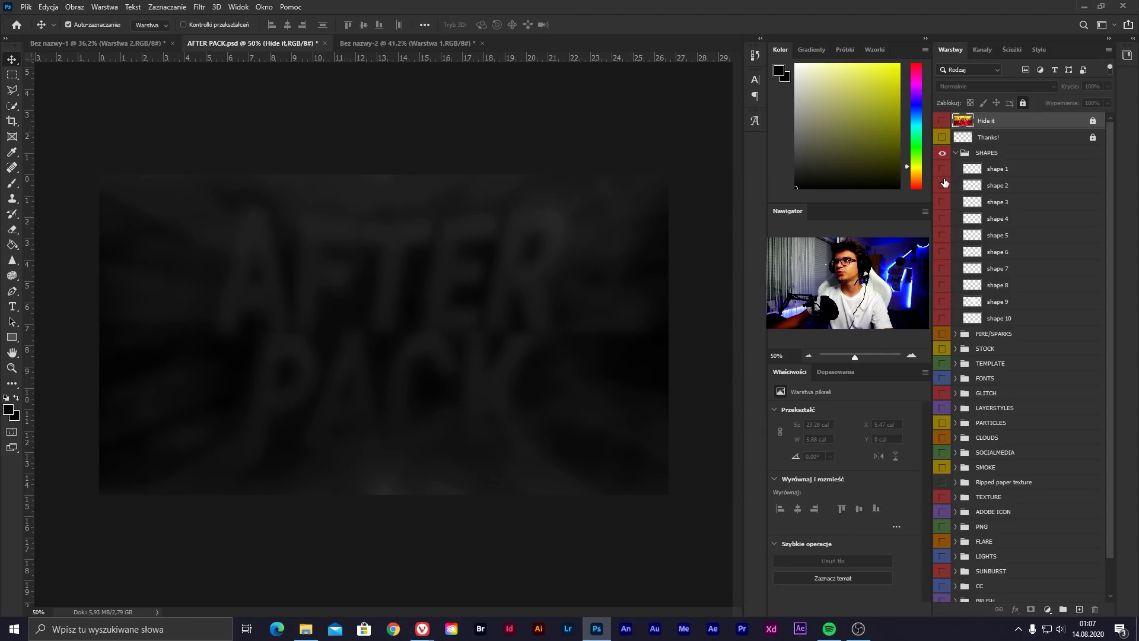
pyautogui.click(941, 185)
pyautogui.doubleClick(942, 202)
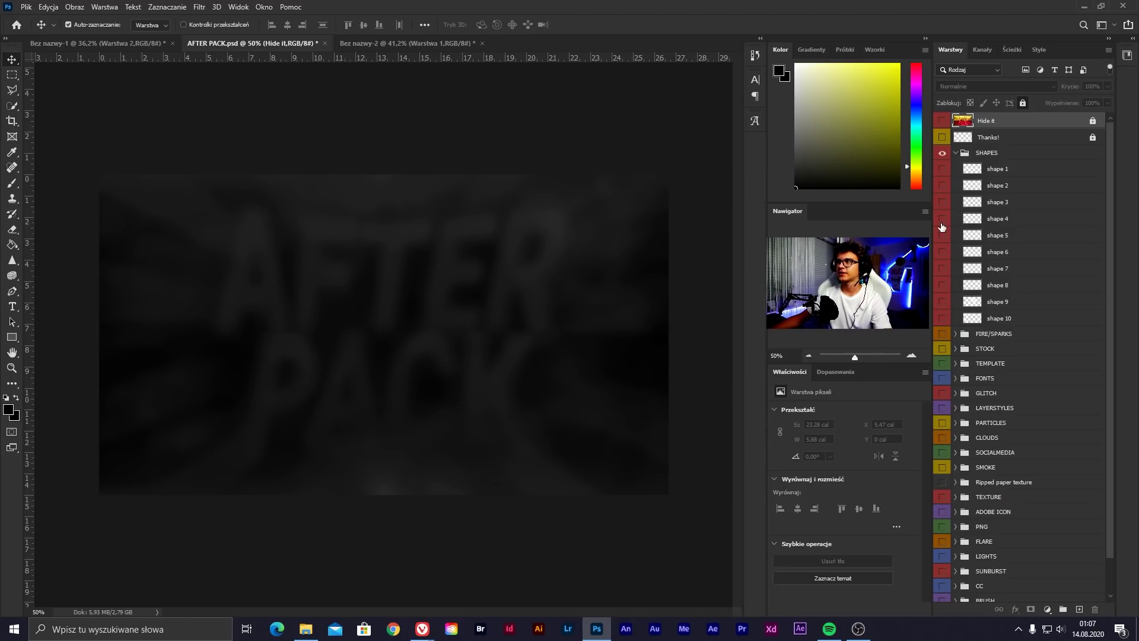
pyautogui.click(942, 218)
pyautogui.click(942, 235)
pyautogui.click(942, 251)
pyautogui.click(942, 268)
pyautogui.click(942, 268)
pyautogui.click(942, 284)
pyautogui.click(942, 302)
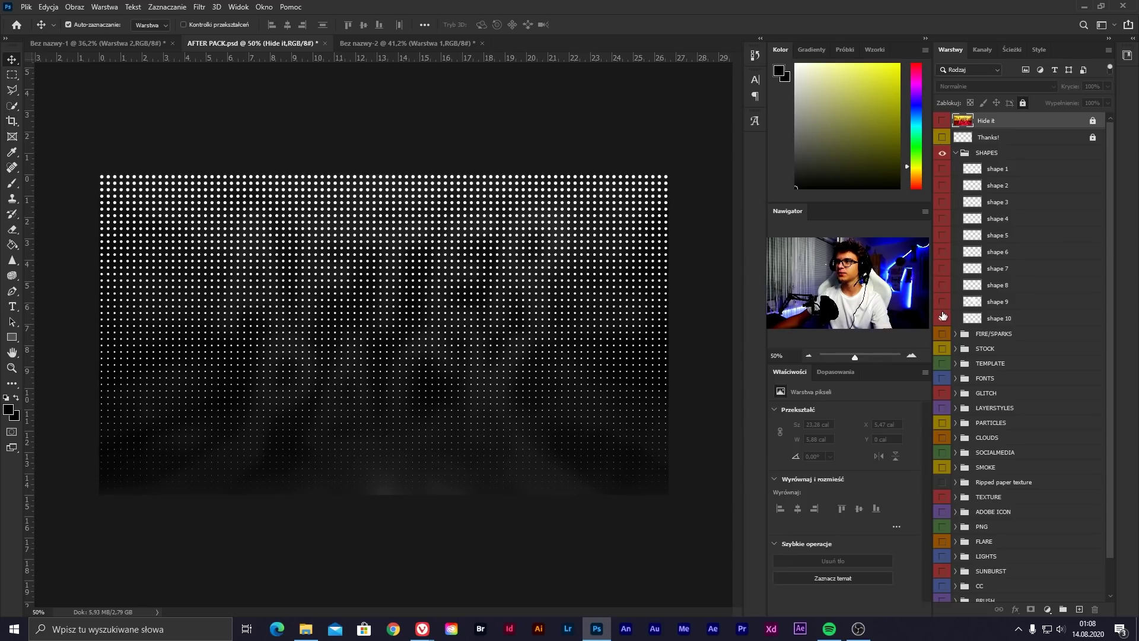
pyautogui.click(942, 318)
pyautogui.click(988, 137)
pyautogui.click(956, 153)
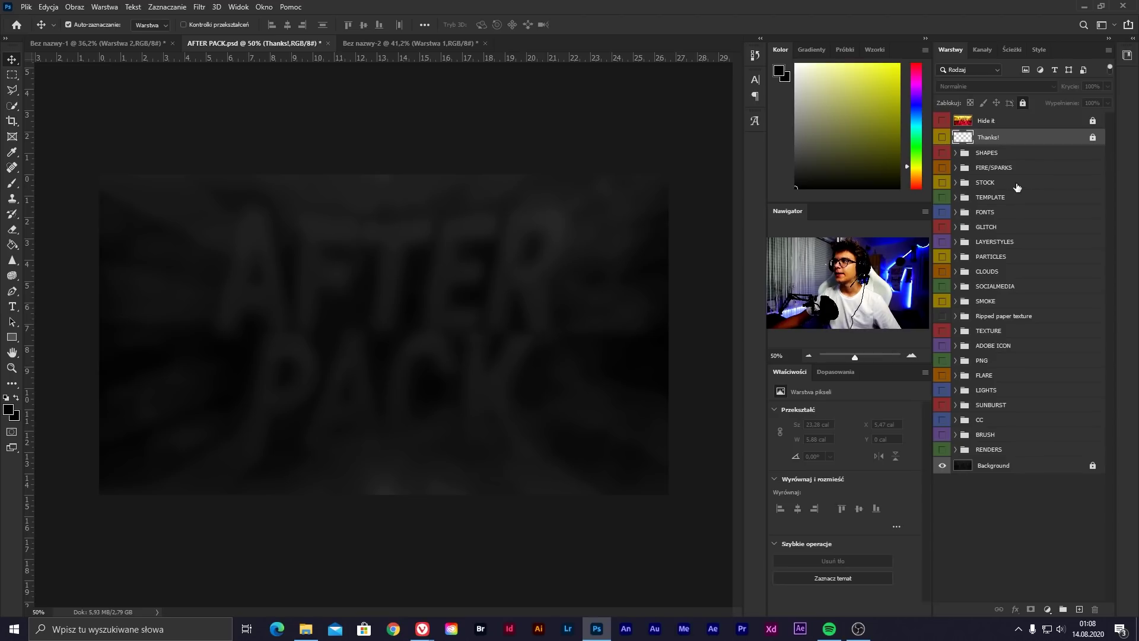
# Preview the FIRE/SPARKS flames, take fire layer 2, and return to Bez nazwy-1
pyautogui.click(955, 168)
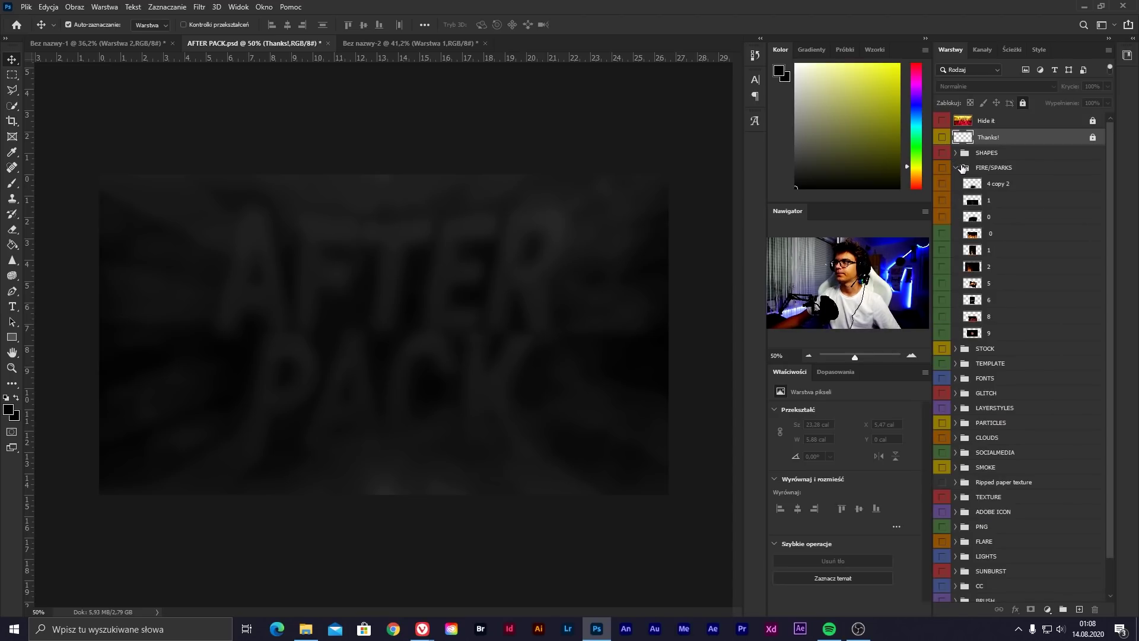
pyautogui.click(942, 200)
pyautogui.click(942, 199)
pyautogui.click(942, 216)
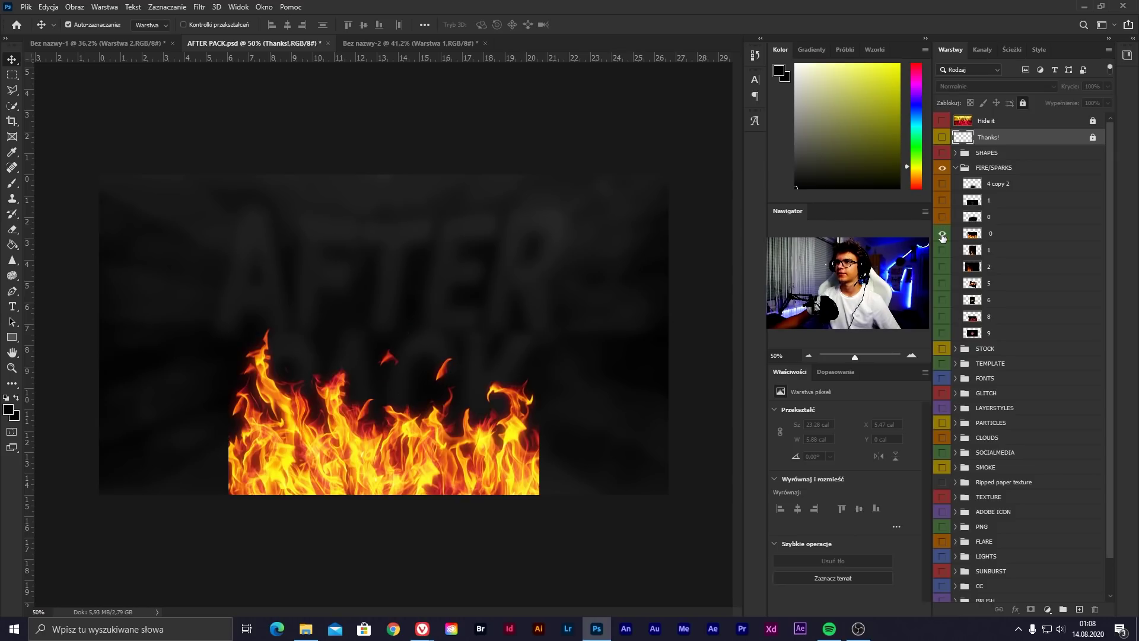
pyautogui.click(942, 233)
pyautogui.click(942, 249)
pyautogui.click(942, 266)
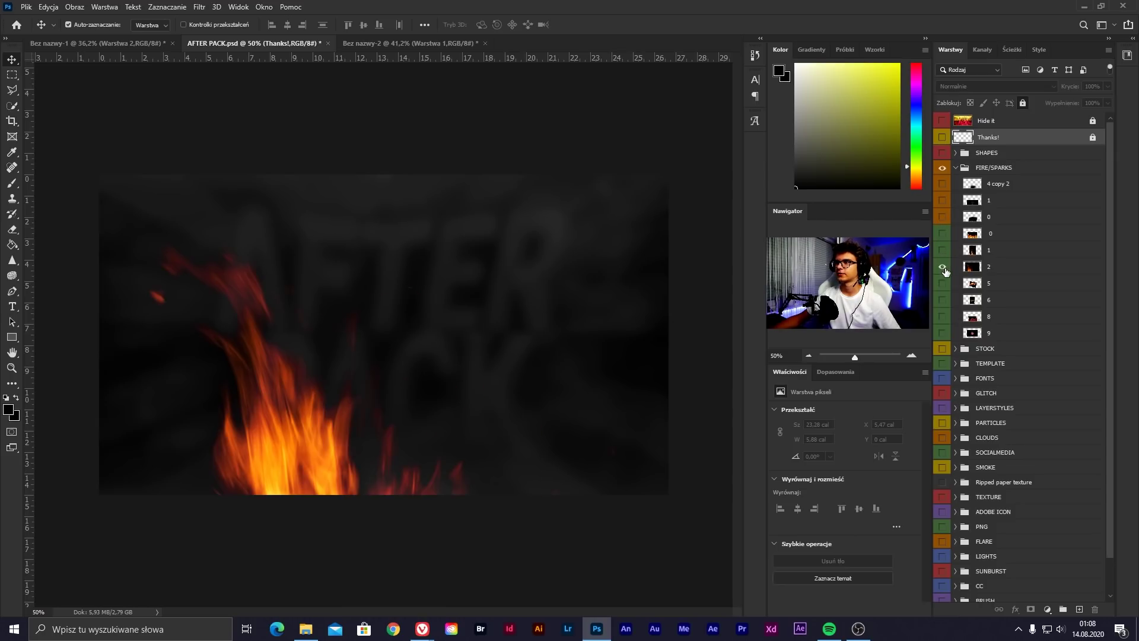
pyautogui.click(214, 480)
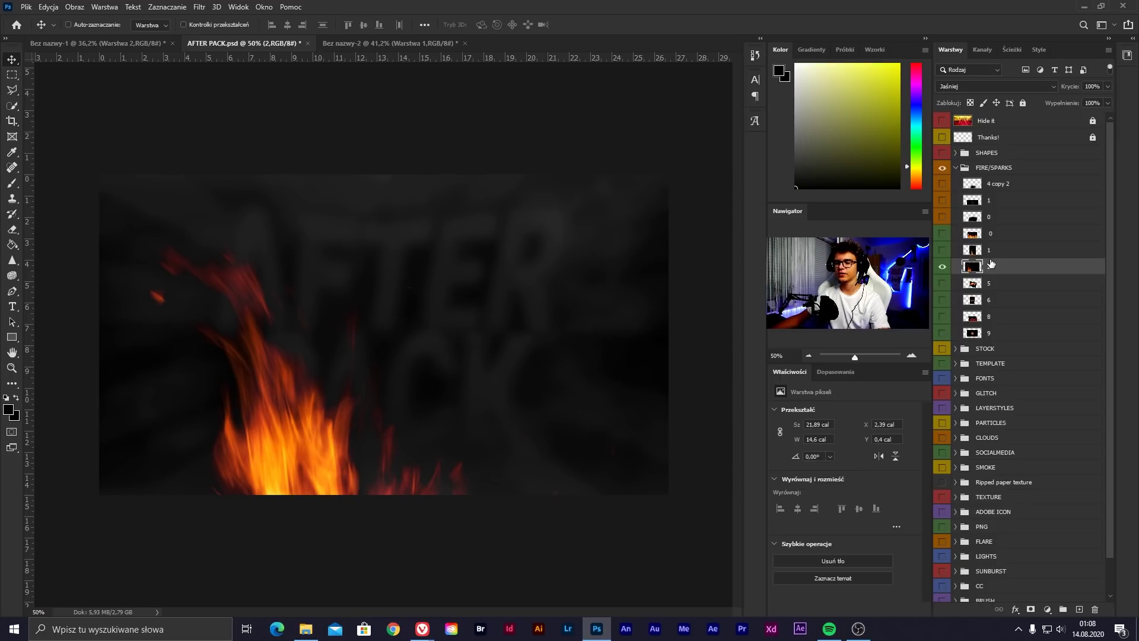
pyautogui.click(132, 44)
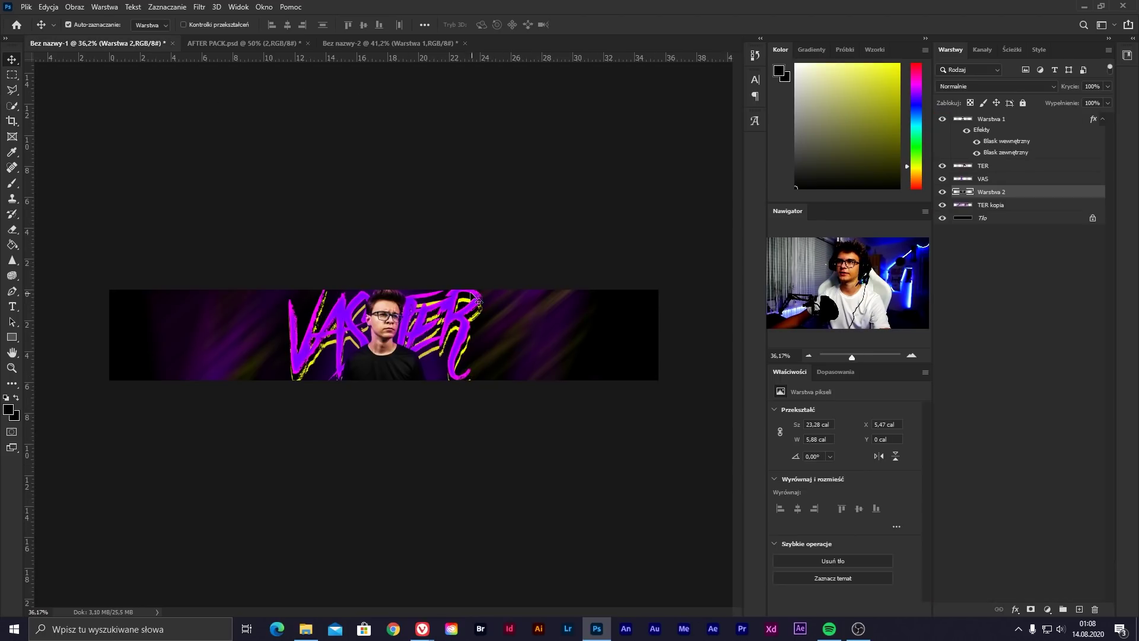
# Paste fire layer 2 at the top of the layer stack, raised, slightly tilted and nudged right
pyautogui.hotkey('ctrl', 'v')
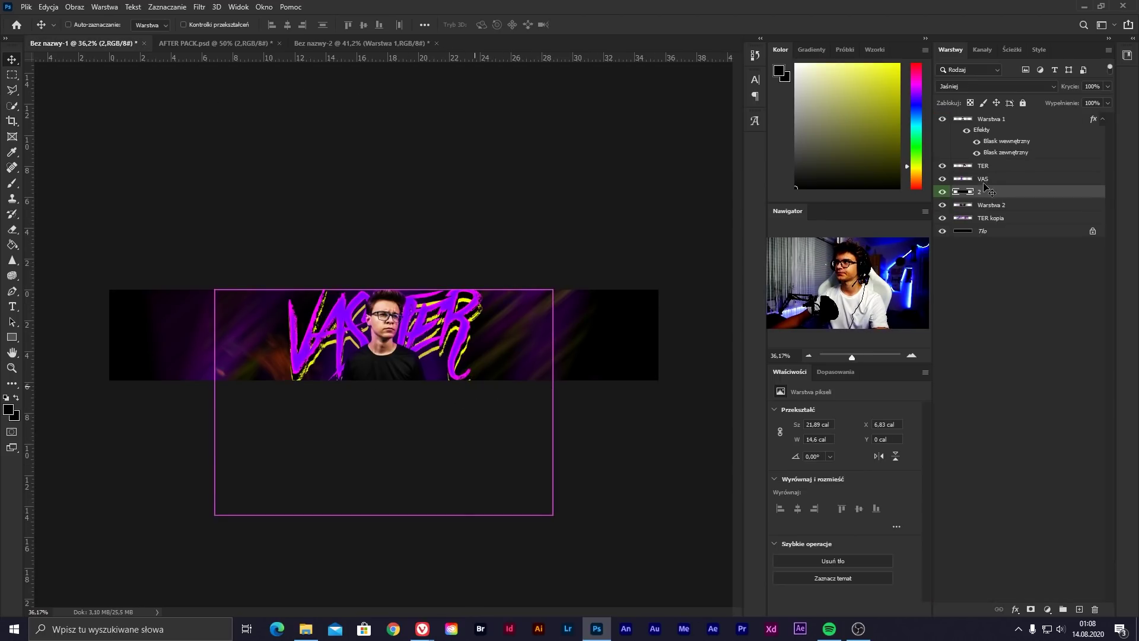
pyautogui.moveTo(985, 187); pyautogui.dragTo(985, 117)
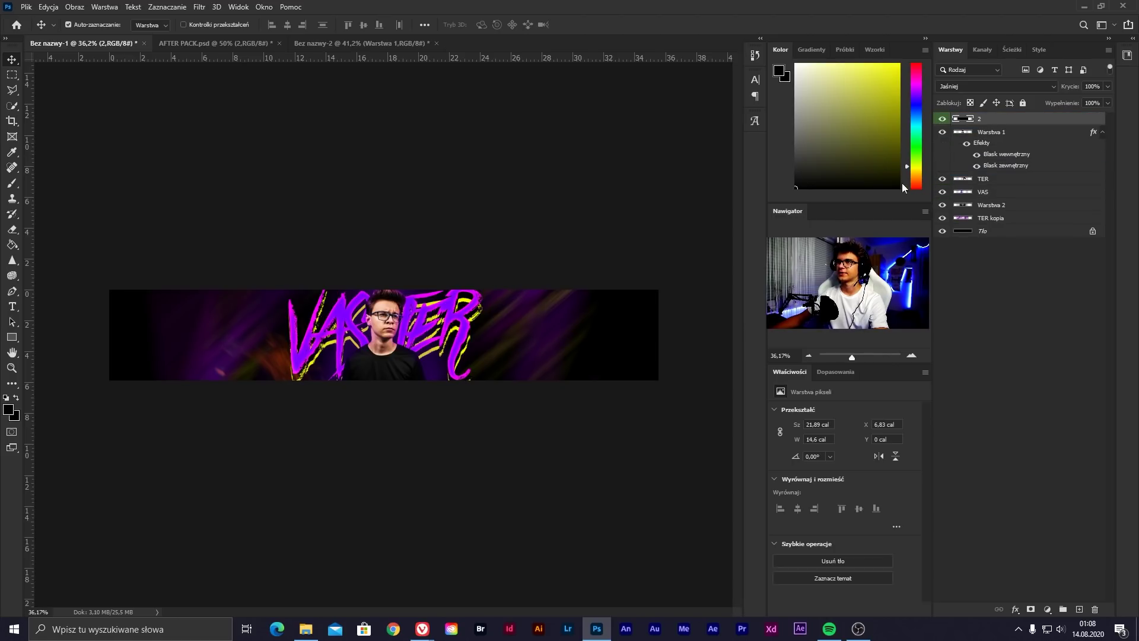
pyautogui.hotkey('ctrl', 't')
pyautogui.moveTo(358, 387); pyautogui.dragTo(376, 264)
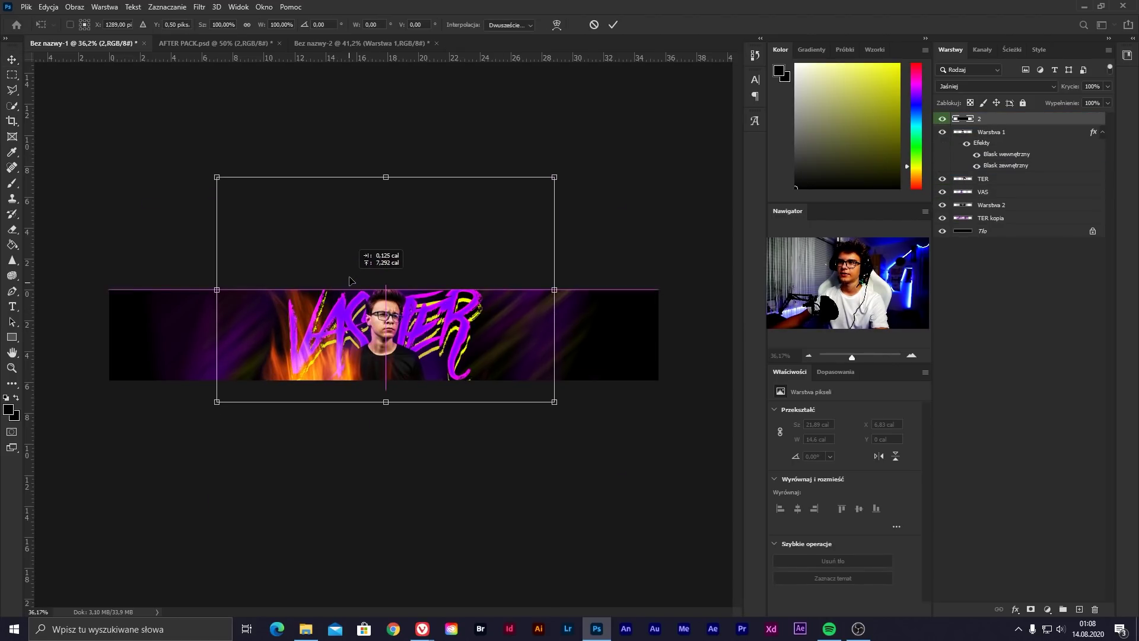
pyautogui.moveTo(611, 364)
pyautogui.mouseDown()
pyautogui.moveTo(617, 346)
pyautogui.moveTo(516, 330)
pyautogui.moveTo(584, 352)
pyautogui.mouseUp()
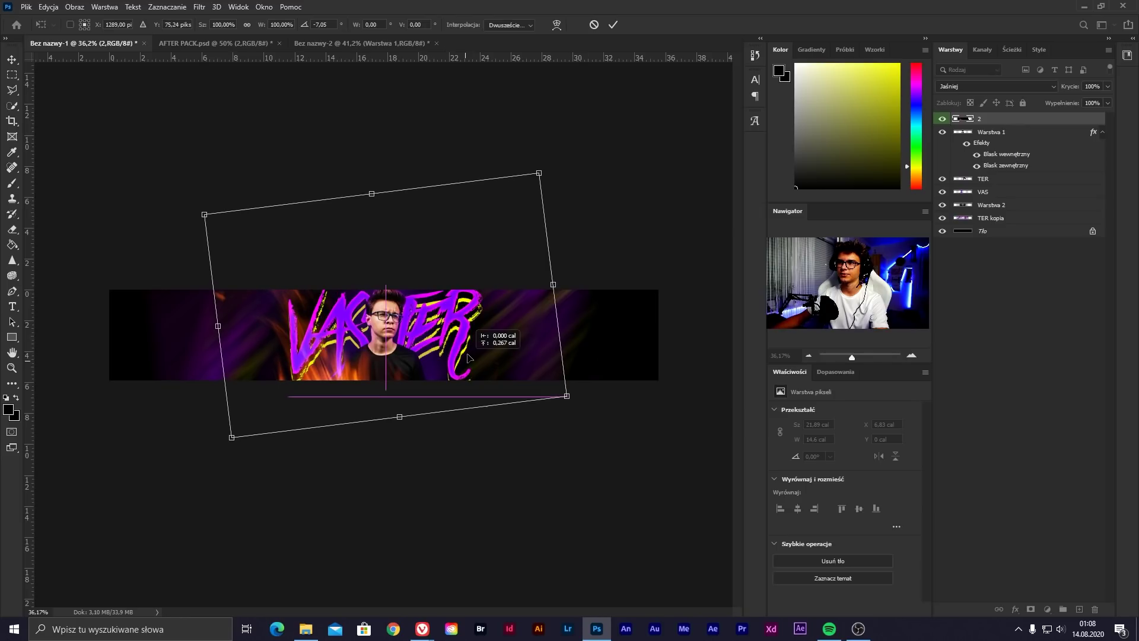
pyautogui.scroll(1, 325, 353)
pyautogui.scroll(1, 325, 353)
pyautogui.moveTo(336, 366); pyautogui.dragTo(355, 381)
pyautogui.press('Return')
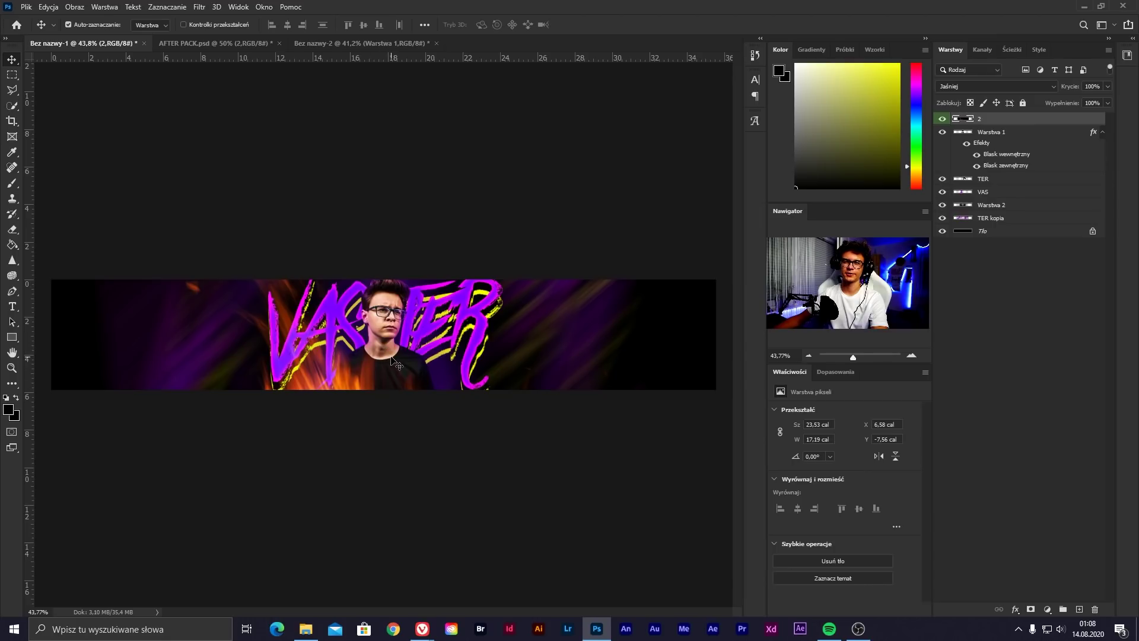
# Duplicate the fire layer and rotate the copy about 180° so flames hang from the top
pyautogui.hotkey('ctrl', 'j')
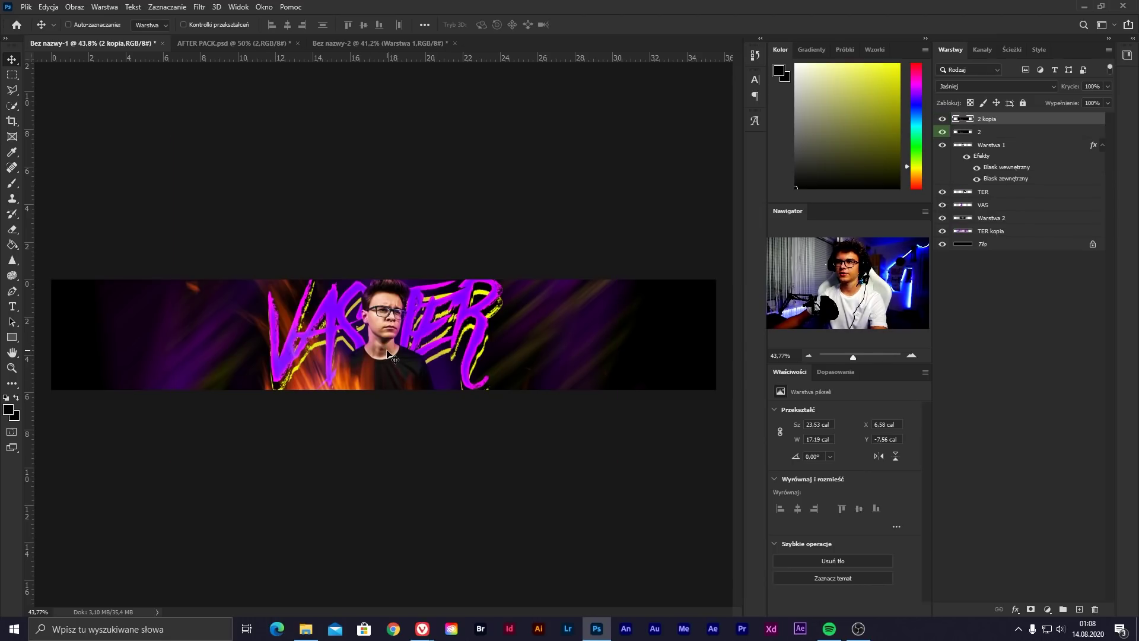
pyautogui.hotkey('ctrl', 't')
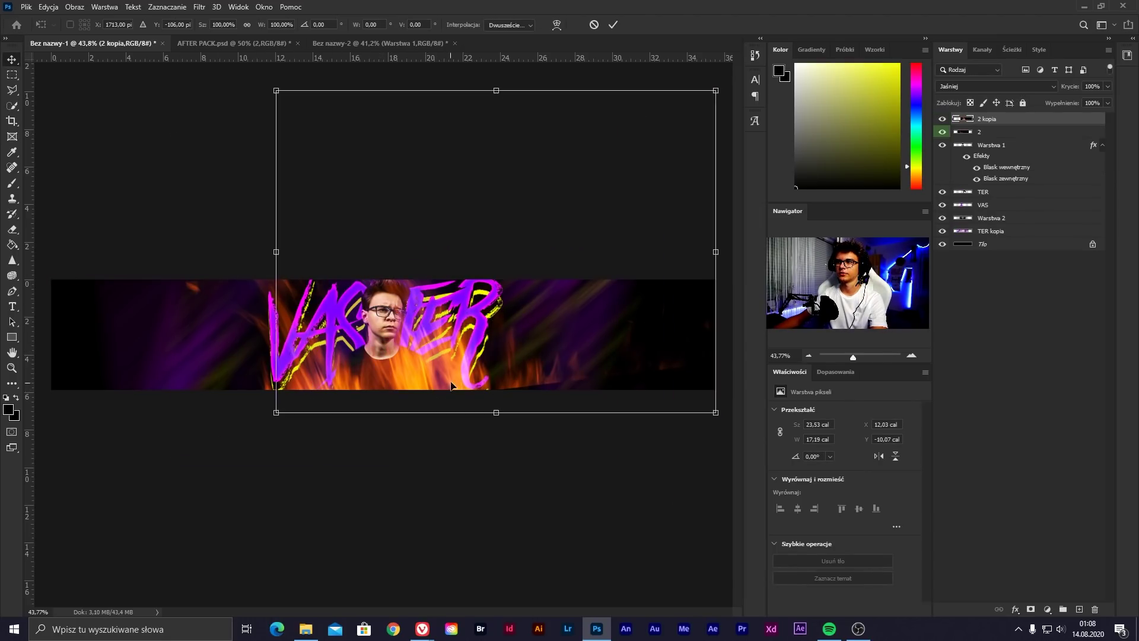
pyautogui.moveTo(68, 285)
pyautogui.mouseDown()
pyautogui.moveTo(602, 350)
pyautogui.moveTo(522, 178)
pyautogui.mouseUp()
pyautogui.moveTo(493, 296)
pyautogui.mouseDown()
pyautogui.moveTo(480, 369)
pyautogui.moveTo(492, 394)
pyautogui.mouseUp()
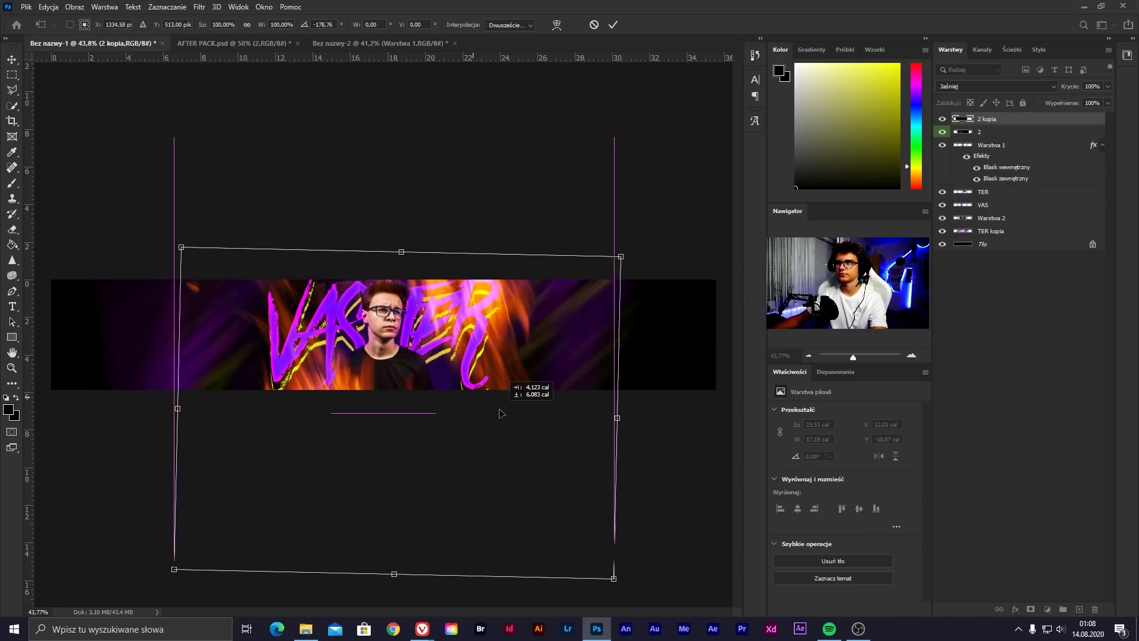
pyautogui.moveTo(629, 404); pyautogui.dragTo(544, 359)
pyautogui.press('Return')
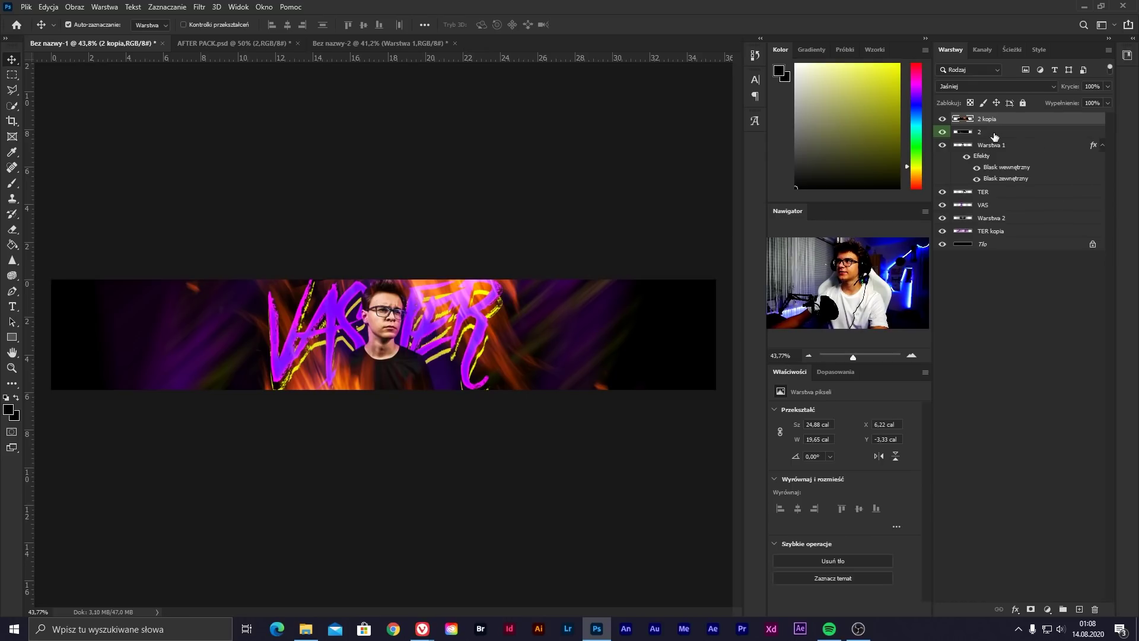
# Move and tilt the original fire layer 2 along the bottom, then select both fire layers
pyautogui.click(988, 132)
pyautogui.hotkey('ctrl', 't')
pyautogui.moveTo(364, 322); pyautogui.dragTo(375, 346)
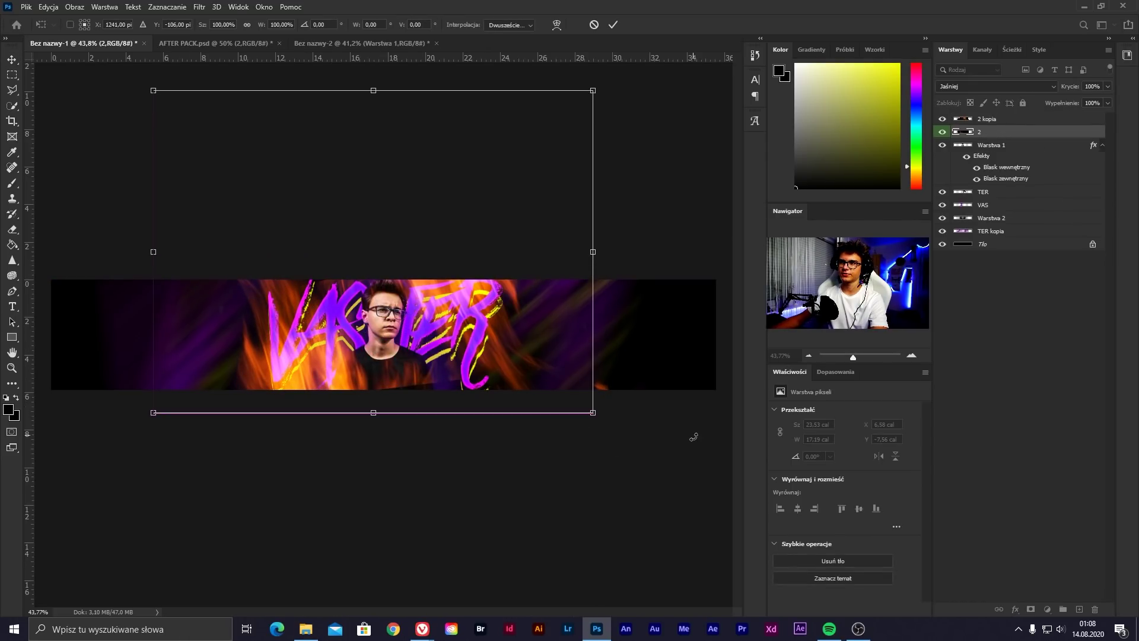
pyautogui.moveTo(686, 437); pyautogui.dragTo(522, 386)
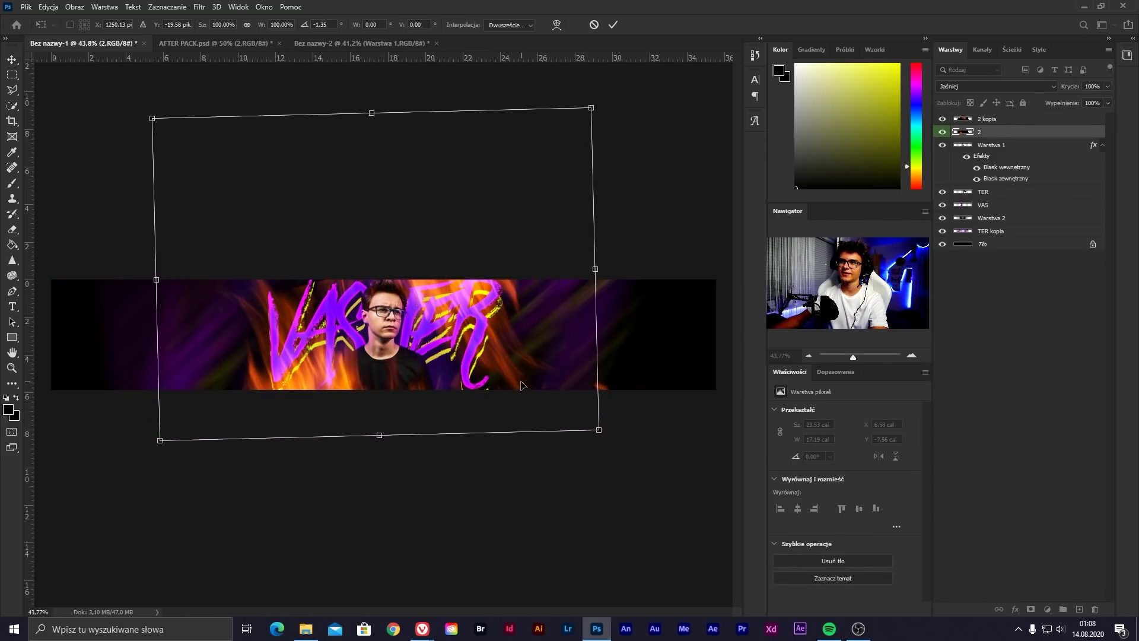
pyautogui.press('Return')
pyautogui.scroll(-2, 525, 387)
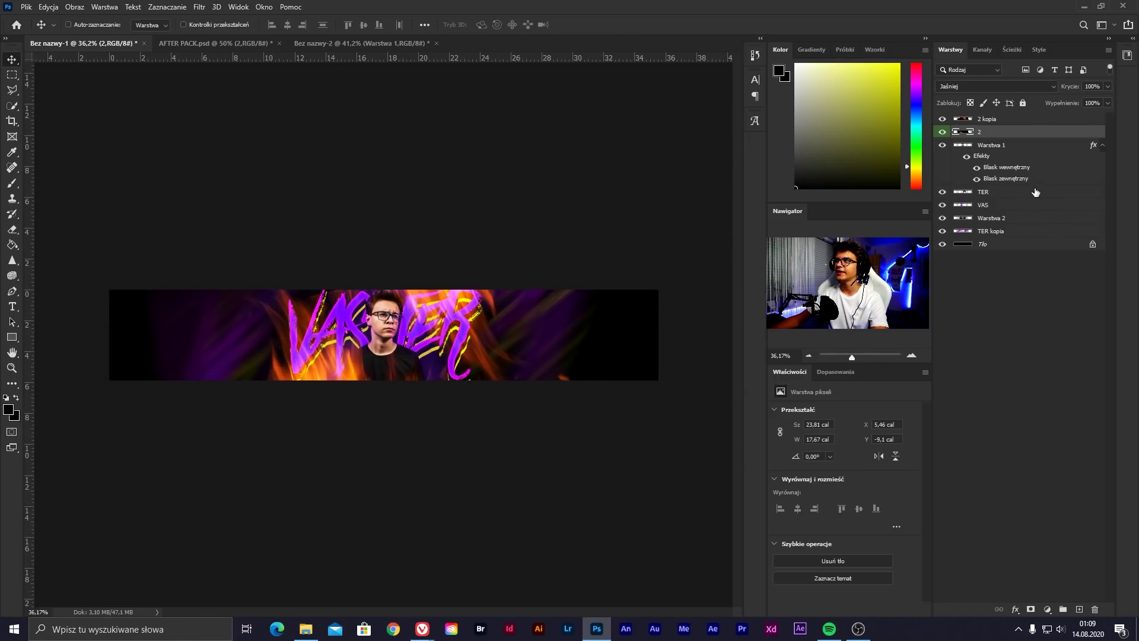
pyautogui.keyDown('shift'); pyautogui.click(990, 119); pyautogui.keyUp('shift')
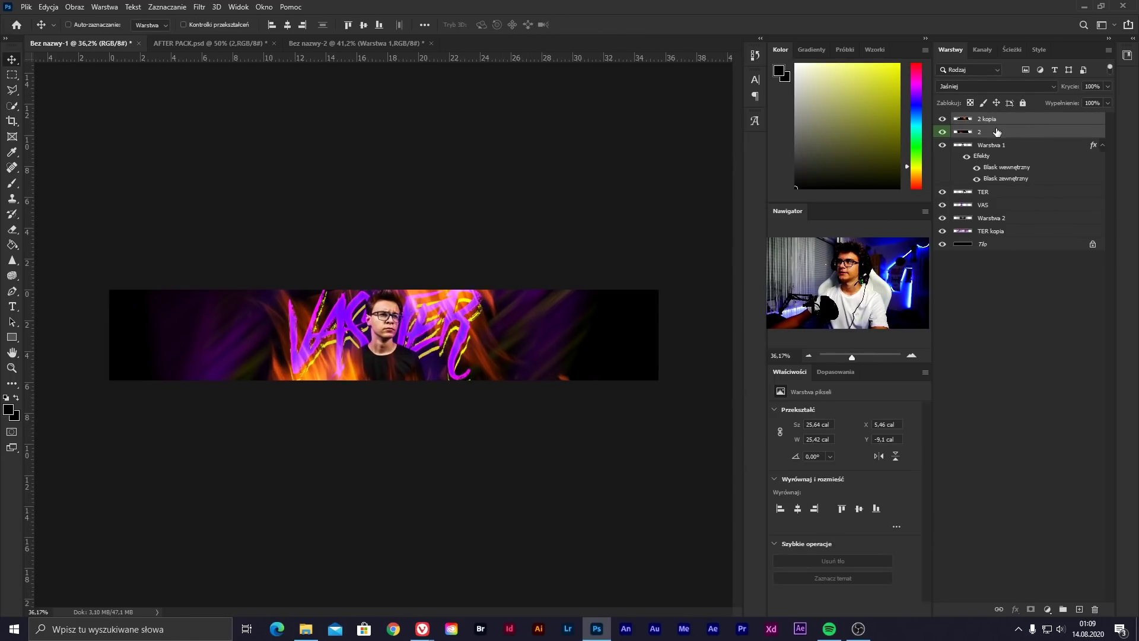
# Merge the two flame layers and add a Hue/Saturation adjustment clipped to the fire
pyautogui.hotkey('ctrl', 'e')
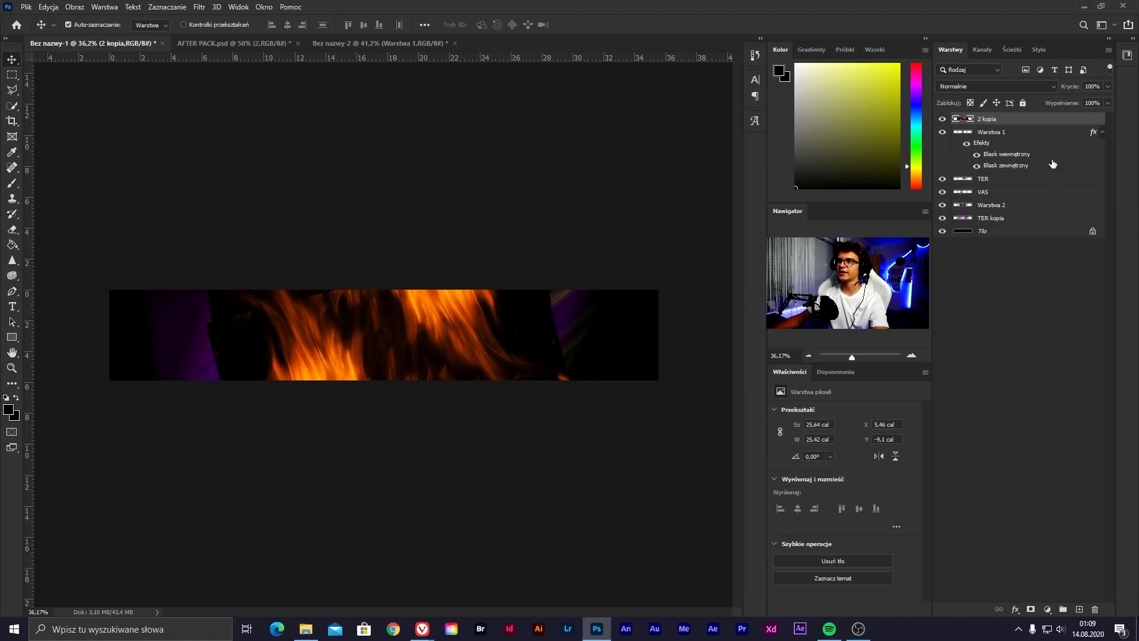
pyautogui.scroll(-8, 977, 88)
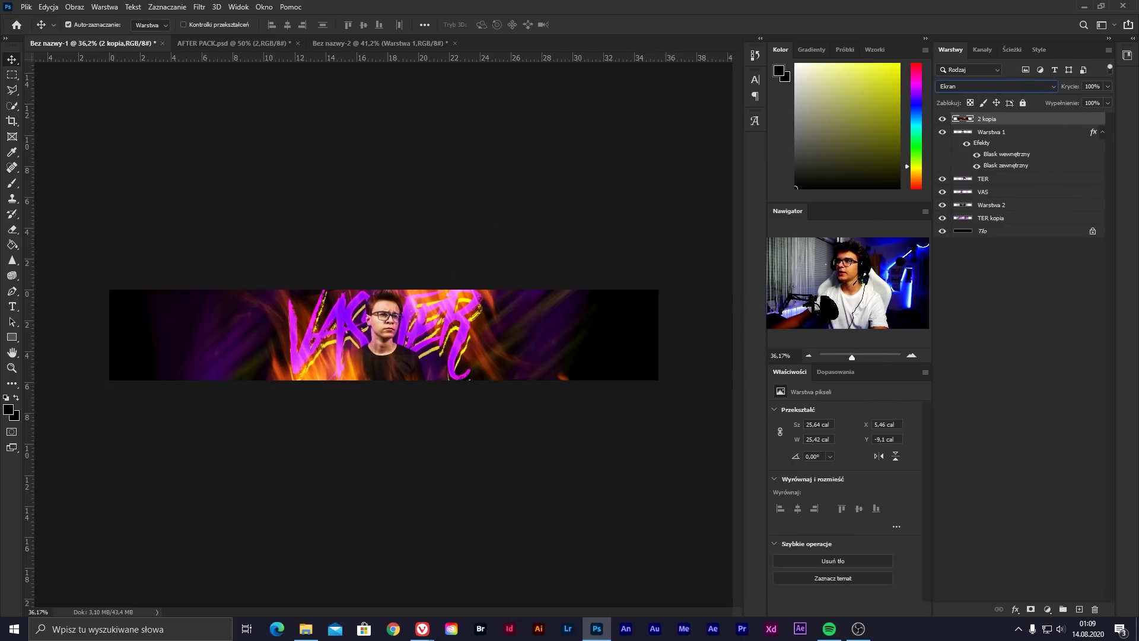
pyautogui.click(836, 372)
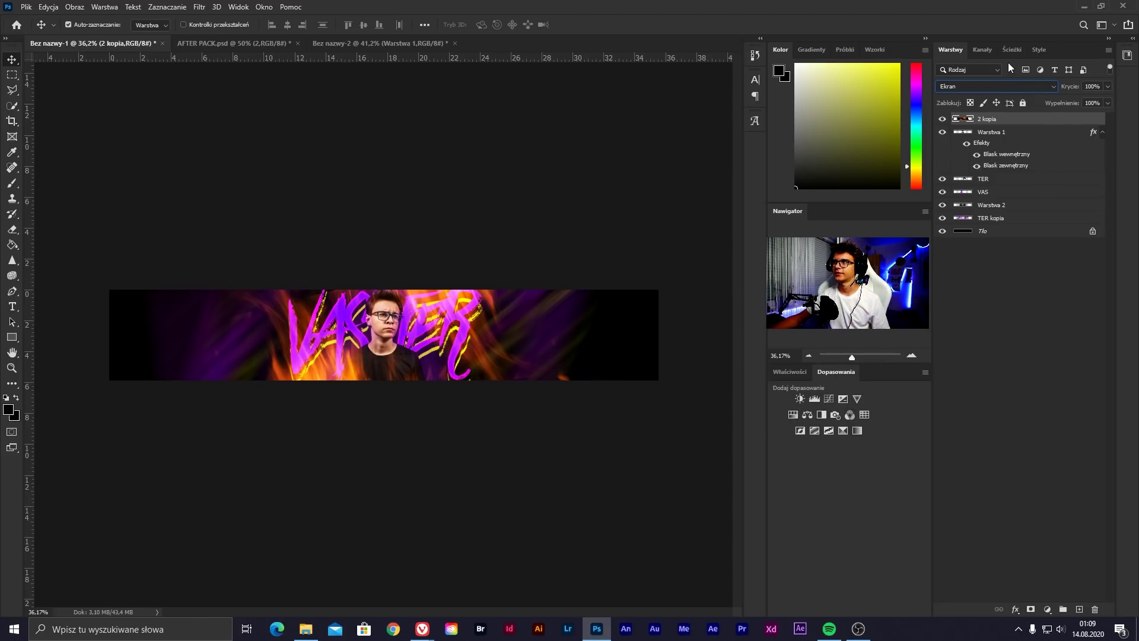
pyautogui.click(793, 415)
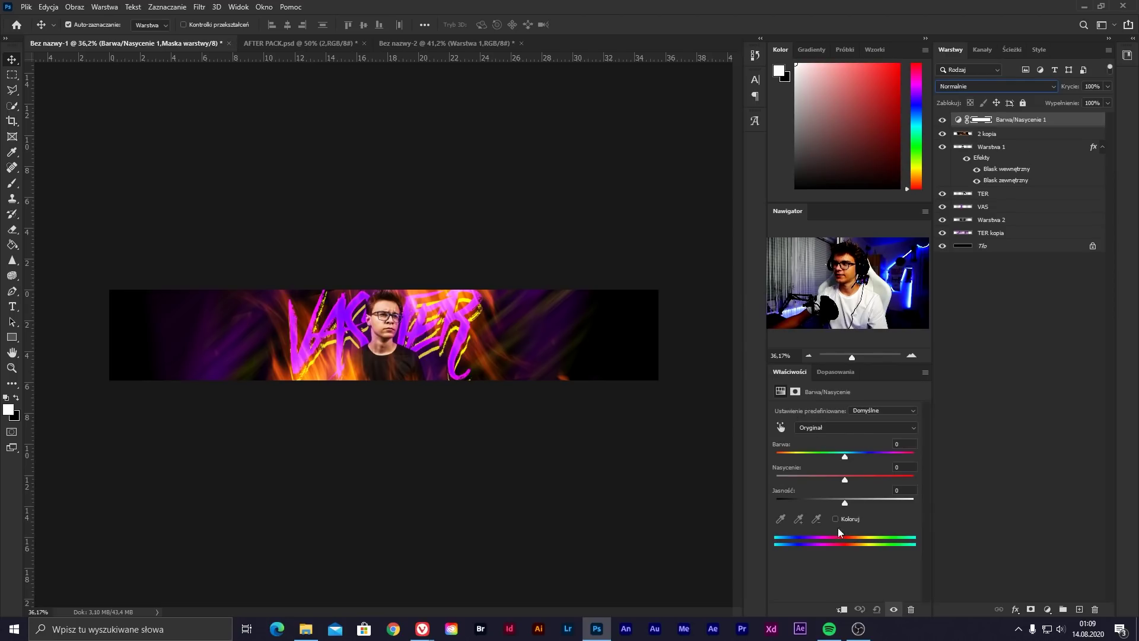
pyautogui.click(842, 611)
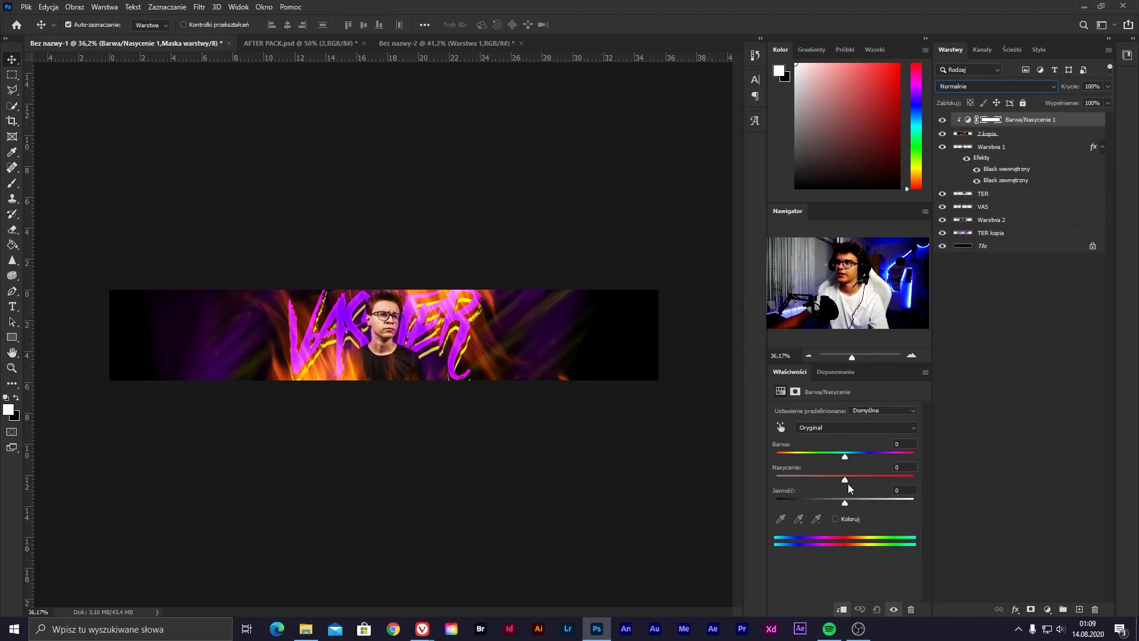
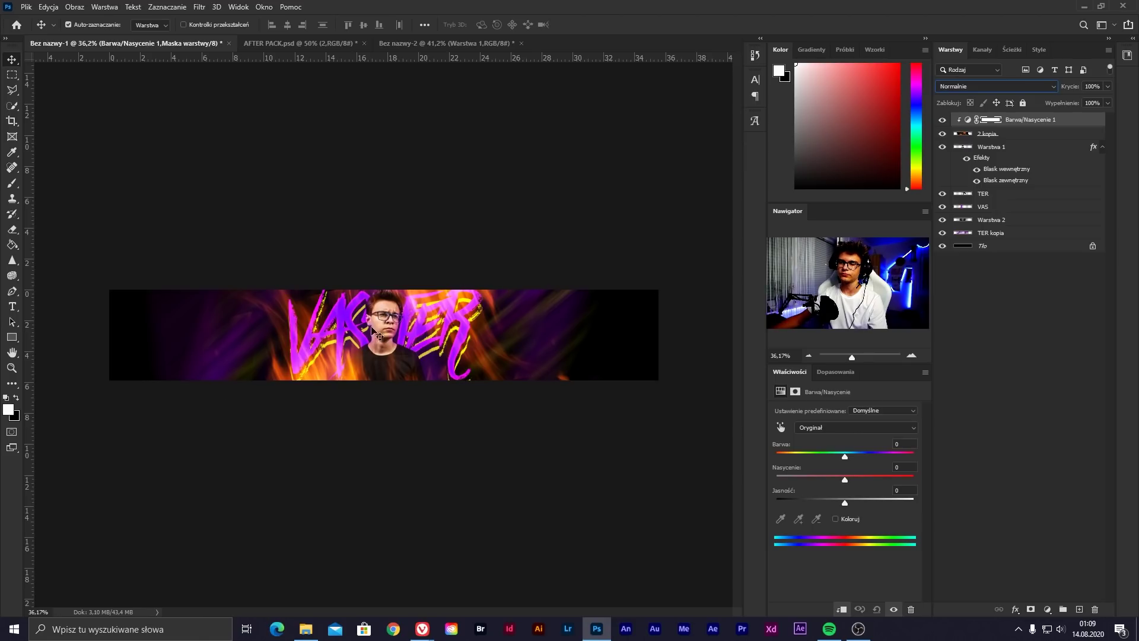
# Recolor the banner with Hue/Saturation: Lightness about -41, Saturation +100, Hue about -114
pyautogui.click(835, 519)
pyautogui.hotkey('ctrl', 'z')
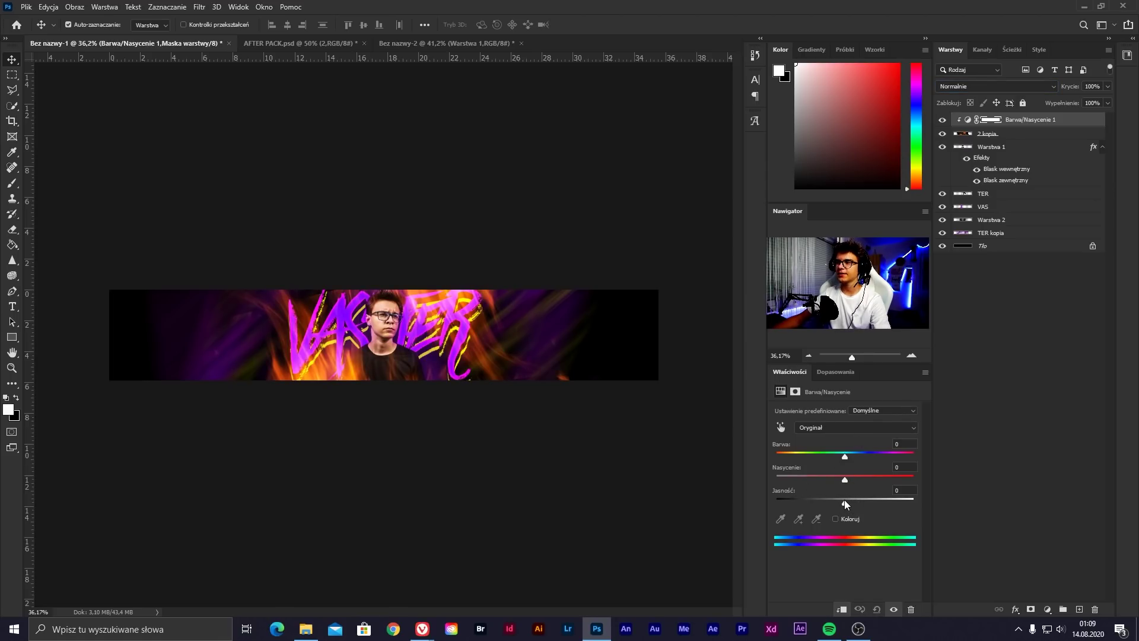
pyautogui.moveTo(845, 505); pyautogui.dragTo(819, 504)
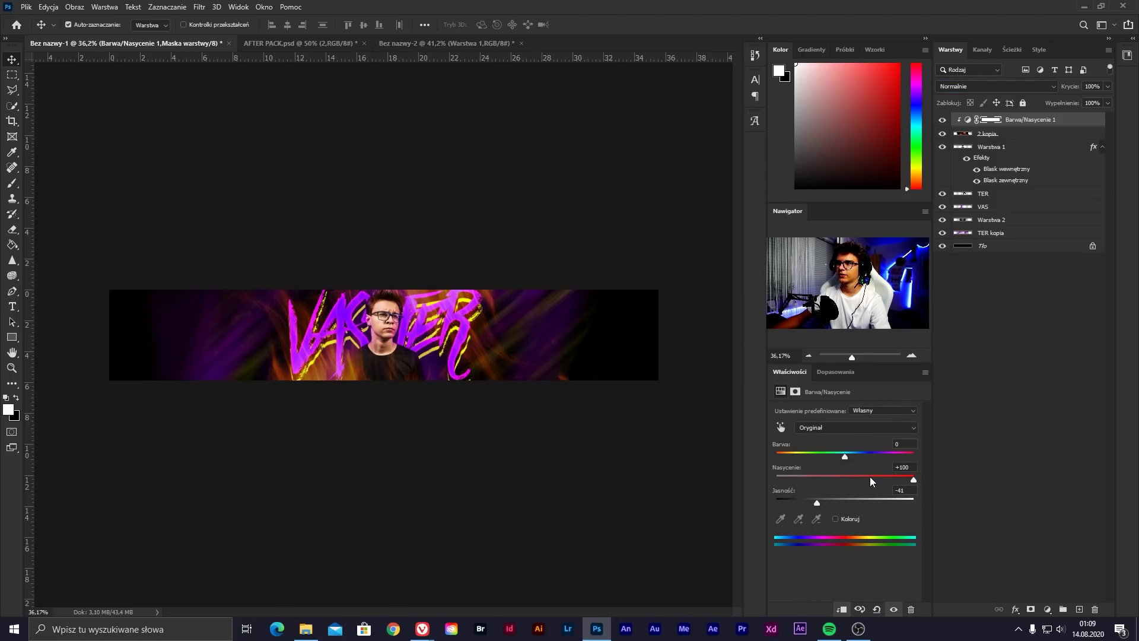
pyautogui.moveTo(845, 457); pyautogui.dragTo(798, 454)
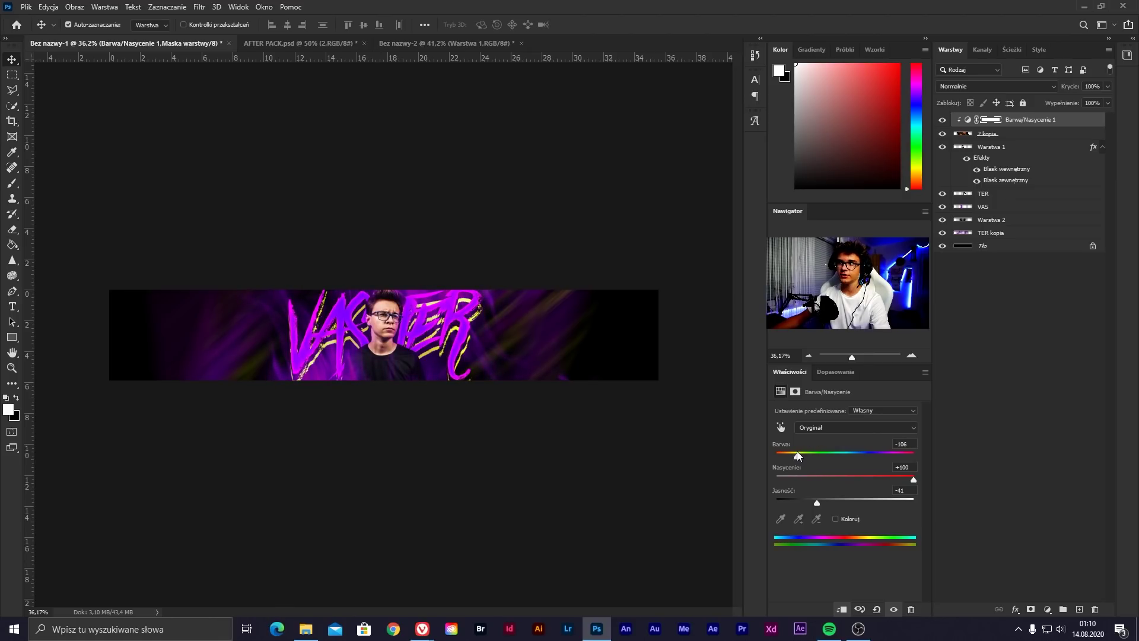
pyautogui.moveTo(797, 452); pyautogui.dragTo(795, 452)
pyautogui.scroll(2, 401, 345)
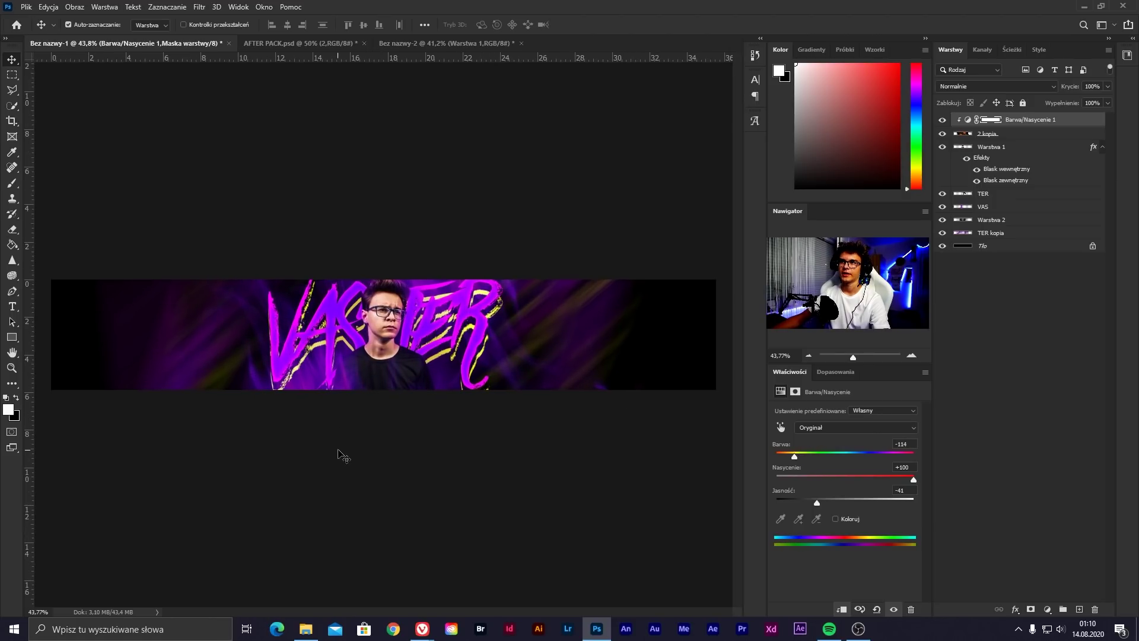
pyautogui.scroll(-1, 341, 453)
pyautogui.click(341, 453)
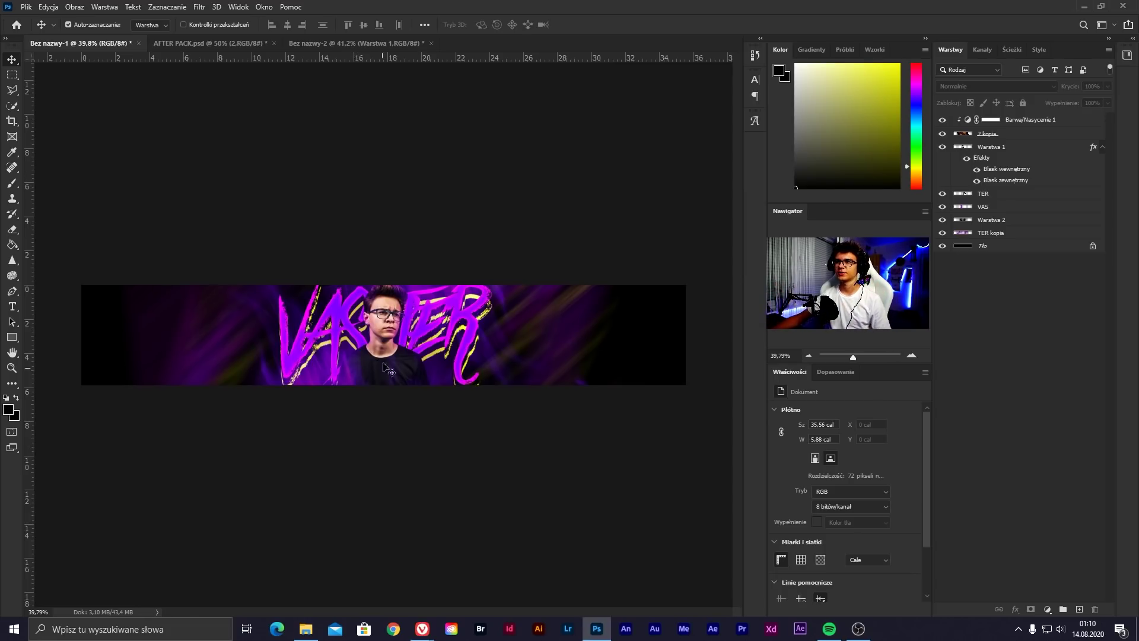
# Preview the AFTER PACK fire layers and bring fire layer 8 into the banner
pyautogui.click(1010, 132)
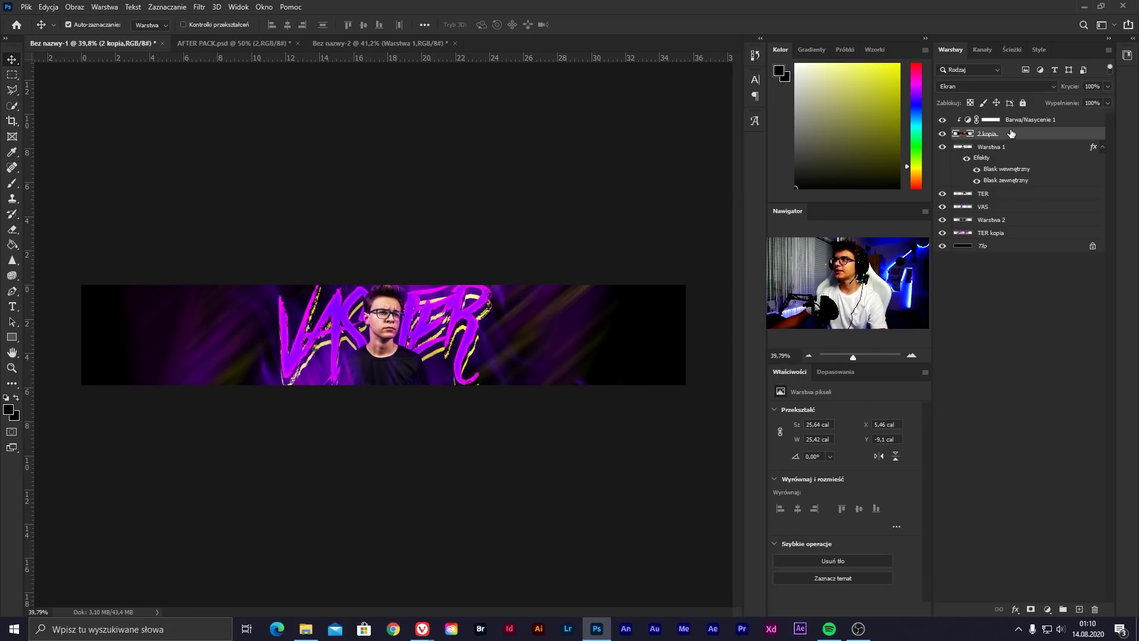
pyautogui.click(285, 43)
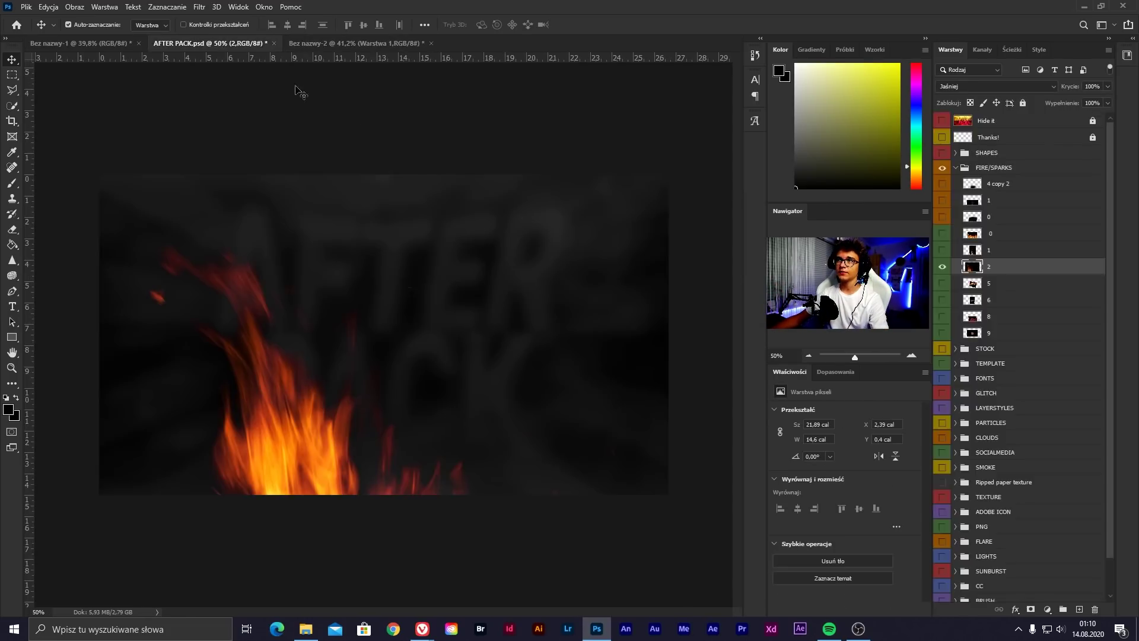
pyautogui.click(942, 266)
pyautogui.click(942, 283)
pyautogui.click(942, 300)
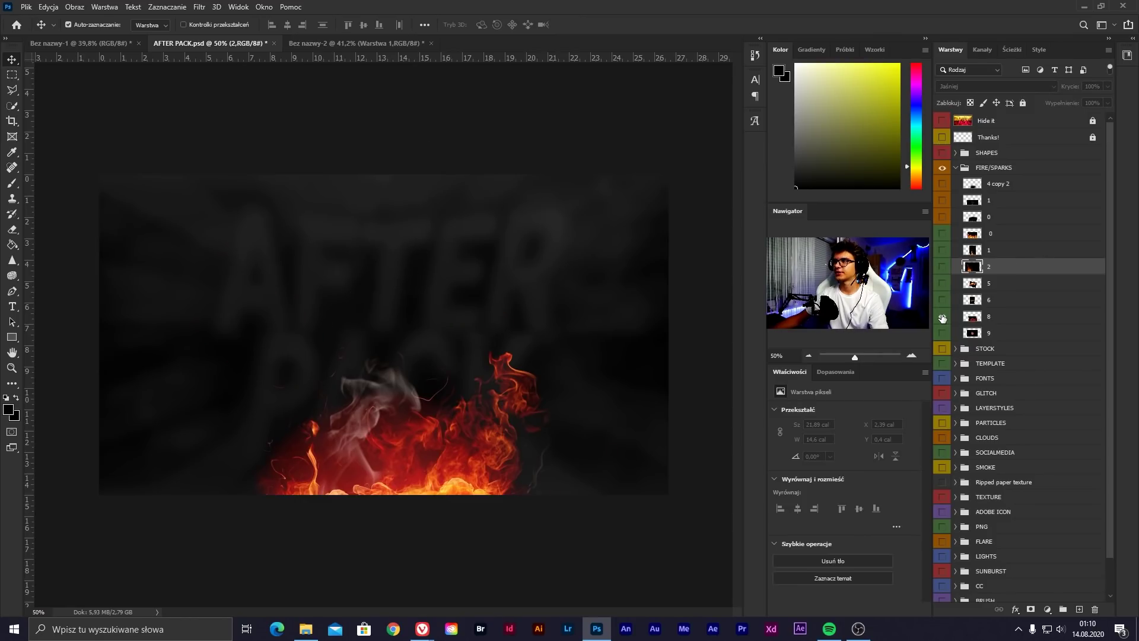
pyautogui.click(942, 316)
pyautogui.click(942, 332)
pyautogui.click(942, 317)
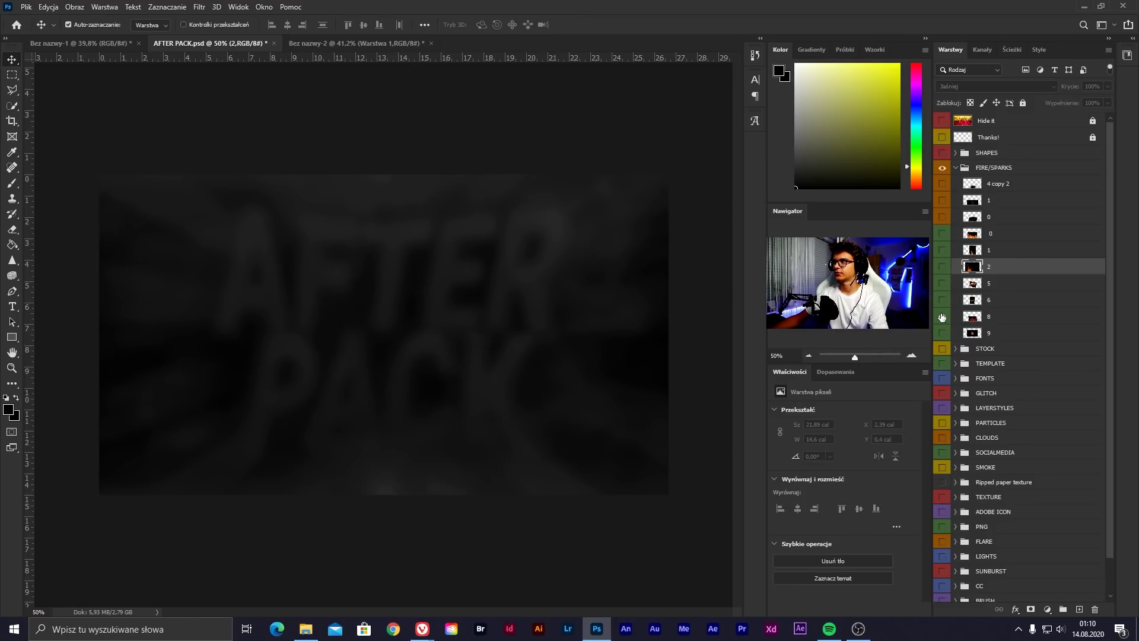
pyautogui.click(942, 316)
pyautogui.click(482, 451)
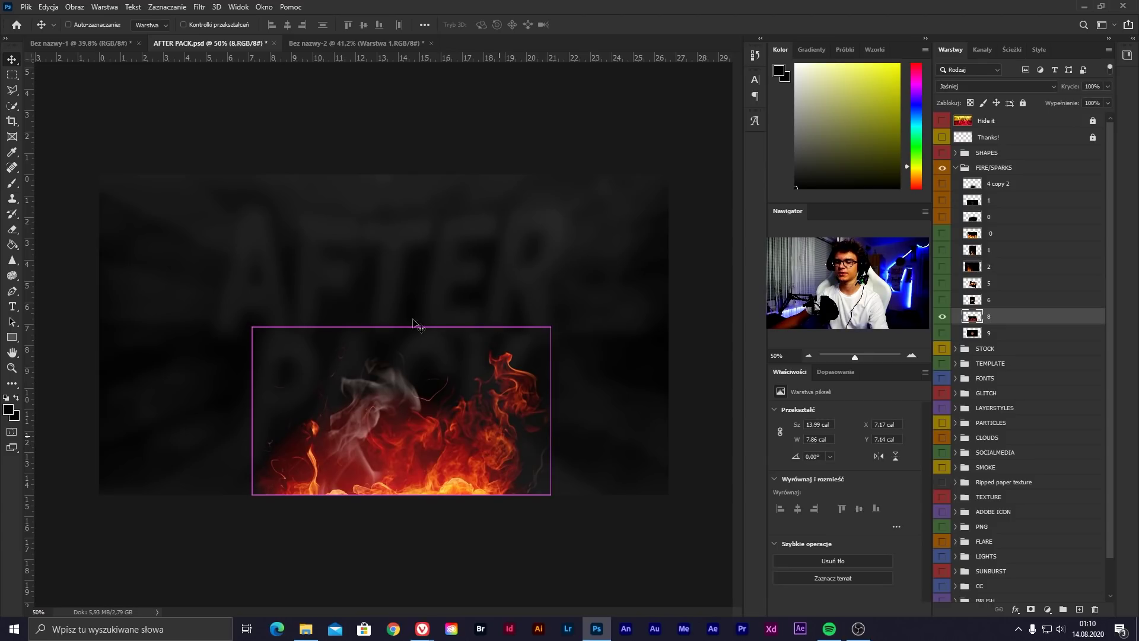
pyautogui.moveTo(418, 326); pyautogui.dragTo(277, 153)
# Place the fire at the banner's right end, tilted slightly and enlarged about a quarter
pyautogui.hotkey('ctrl', 't')
pyautogui.moveTo(411, 369); pyautogui.dragTo(606, 369)
pyautogui.moveTo(679, 422); pyautogui.dragTo(688, 456)
pyautogui.moveTo(633, 363)
pyautogui.mouseDown()
pyautogui.moveTo(640, 381)
pyautogui.moveTo(625, 387)
pyautogui.mouseUp()
pyautogui.moveTo(685, 300); pyautogui.dragTo(698, 289)
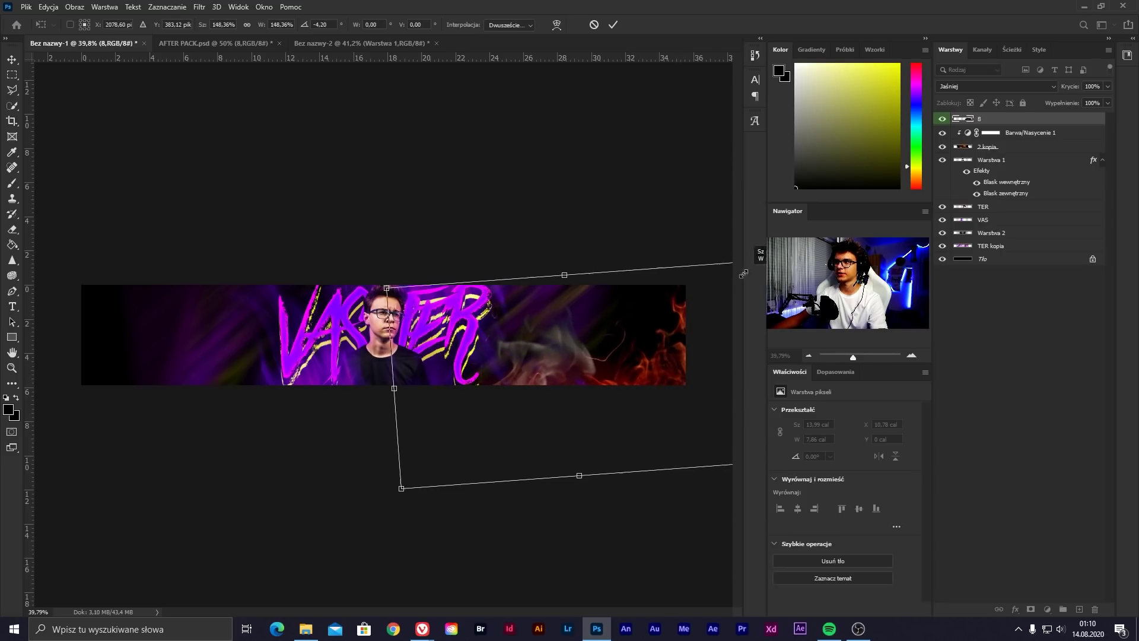
pyautogui.press('Return')
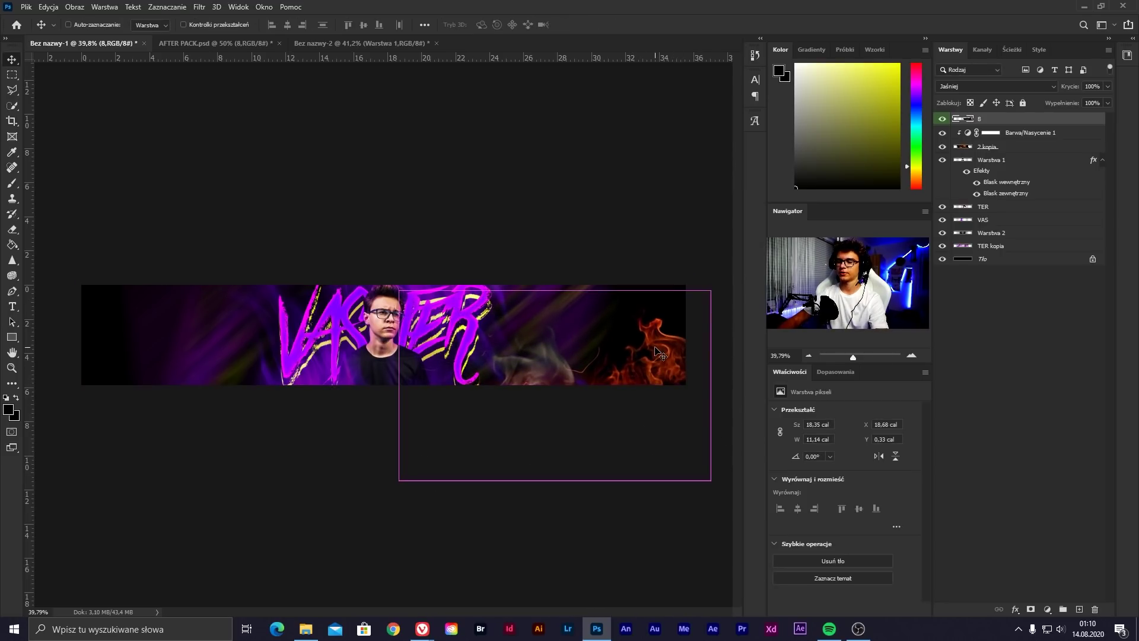
# Duplicate the fire and rotate the copy nearly upside down along the banner's left end
pyautogui.hotkey('ctrl', 'j')
pyautogui.hotkey('ctrl', 't')
pyautogui.moveTo(640, 365); pyautogui.dragTo(261, 272)
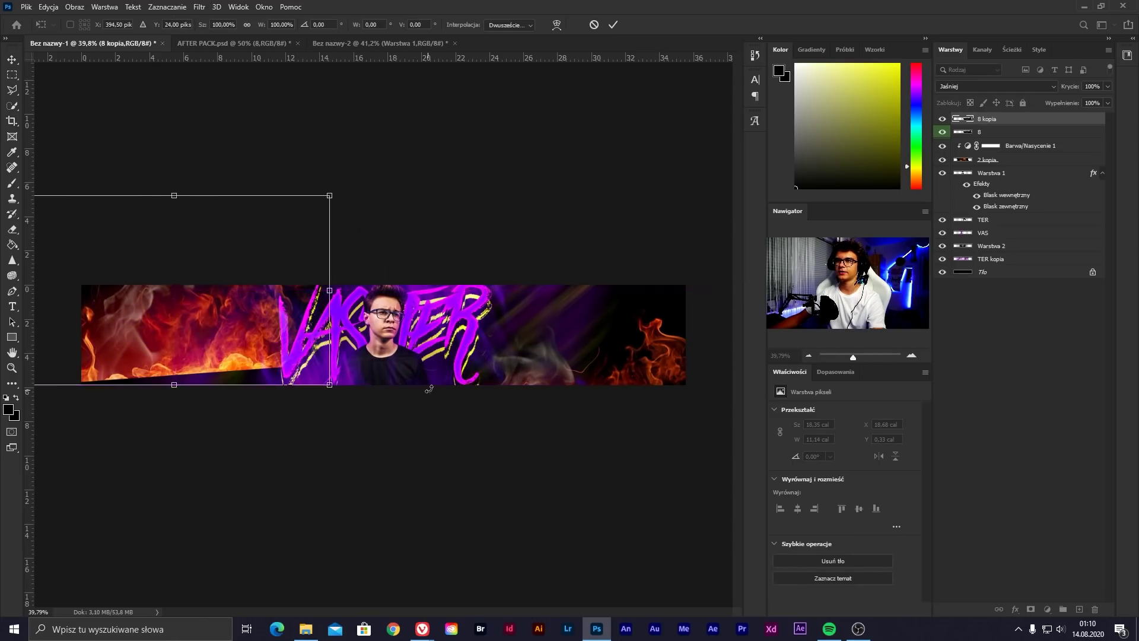
pyautogui.moveTo(41, 392)
pyautogui.mouseDown()
pyautogui.moveTo(95, 252)
pyautogui.moveTo(198, 314)
pyautogui.mouseUp()
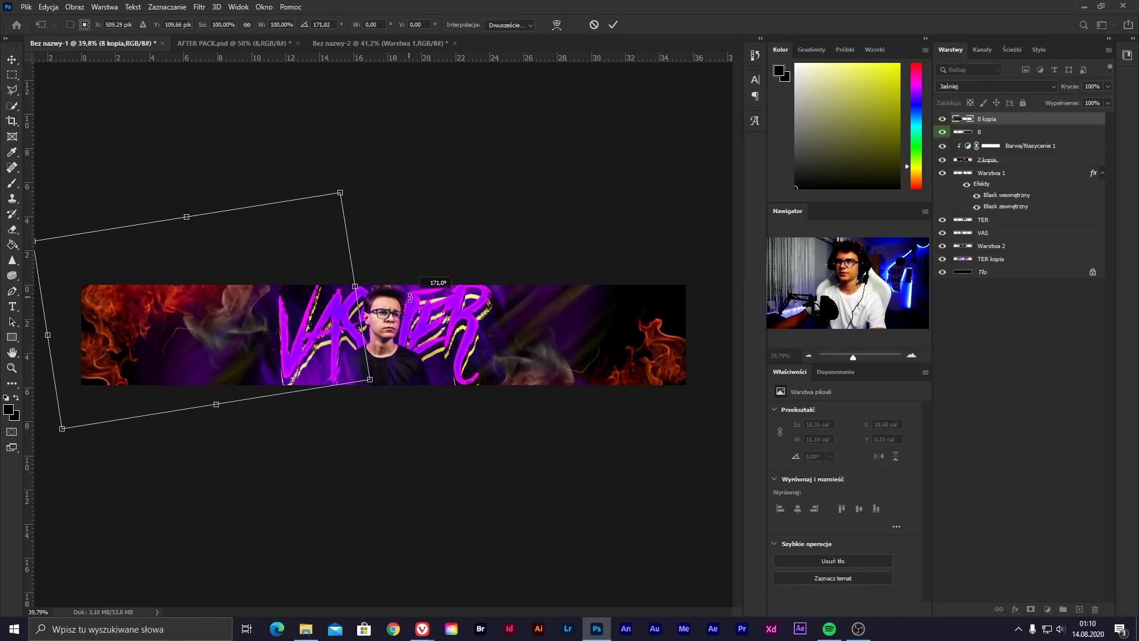
pyautogui.moveTo(42, 415); pyautogui.dragTo(51, 423)
pyautogui.moveTo(309, 297); pyautogui.dragTo(342, 325)
pyautogui.press('Return')
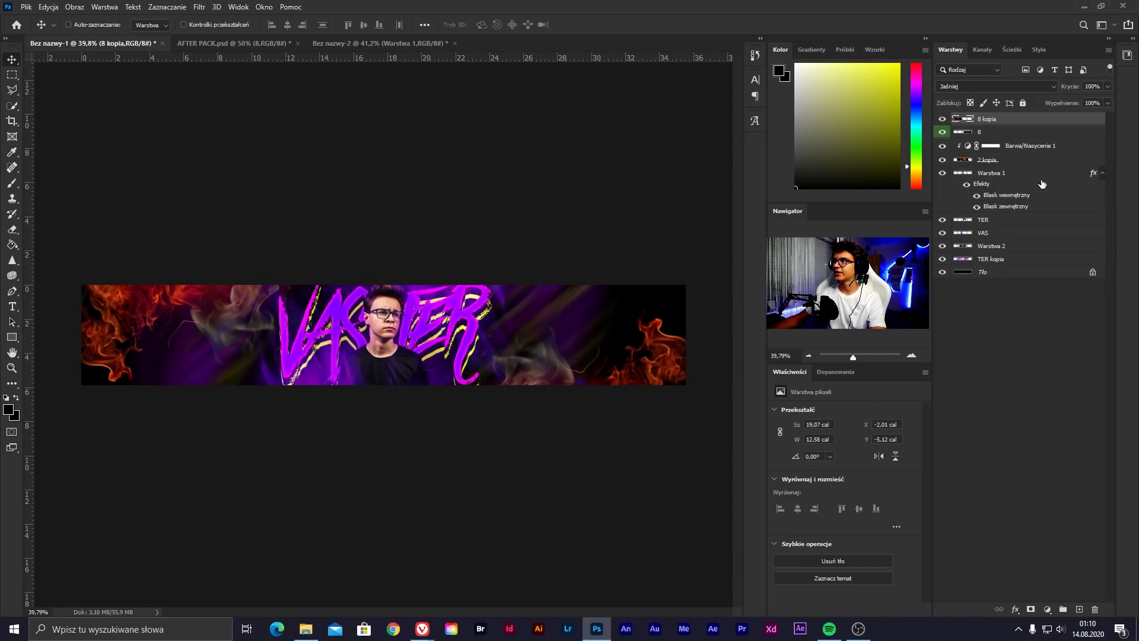
# Group the two fire layers and set the group's blend mode to Screen
pyautogui.keyDown('shift'); pyautogui.click(991, 133); pyautogui.keyUp('shift')
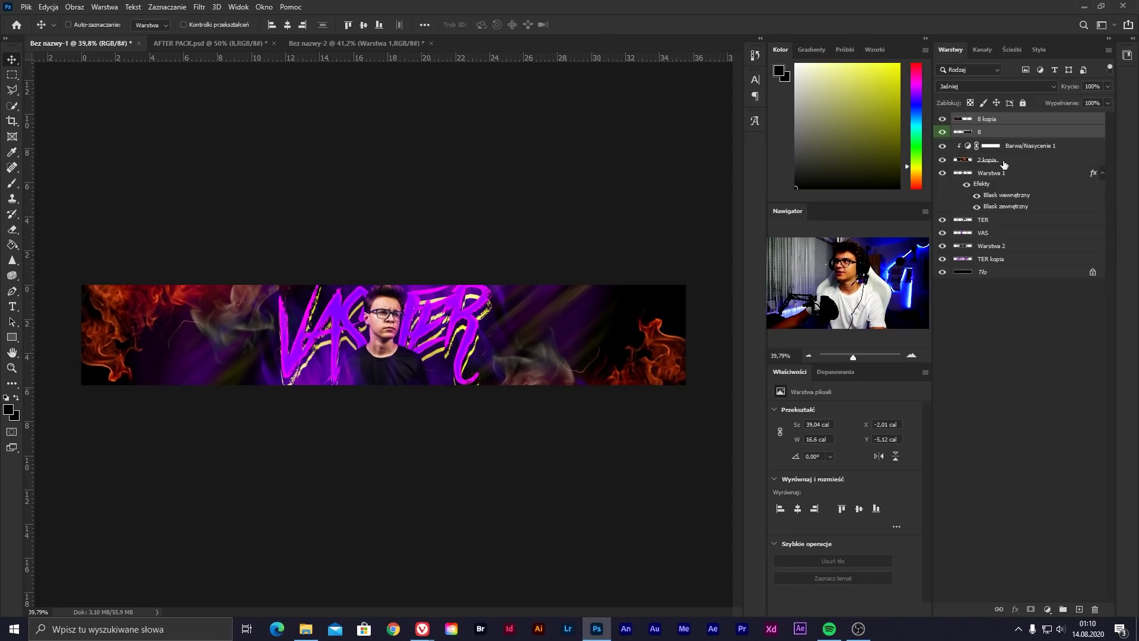
pyautogui.hotkey('ctrl', 'g')
pyautogui.hotkey('shift', 'alt', 'k')
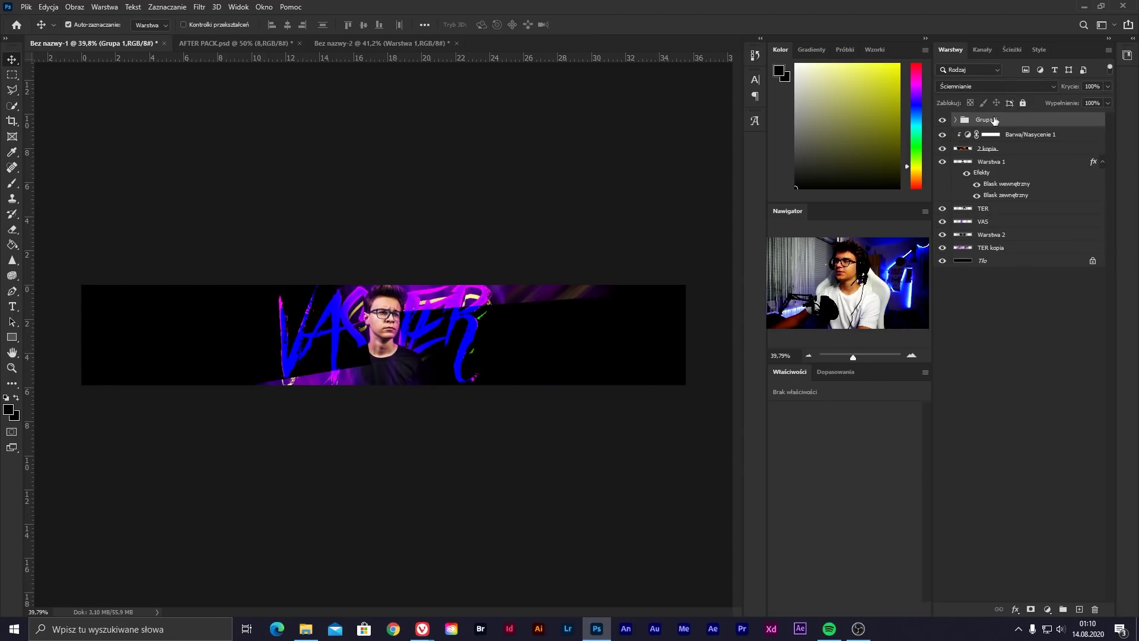
pyautogui.click(997, 86)
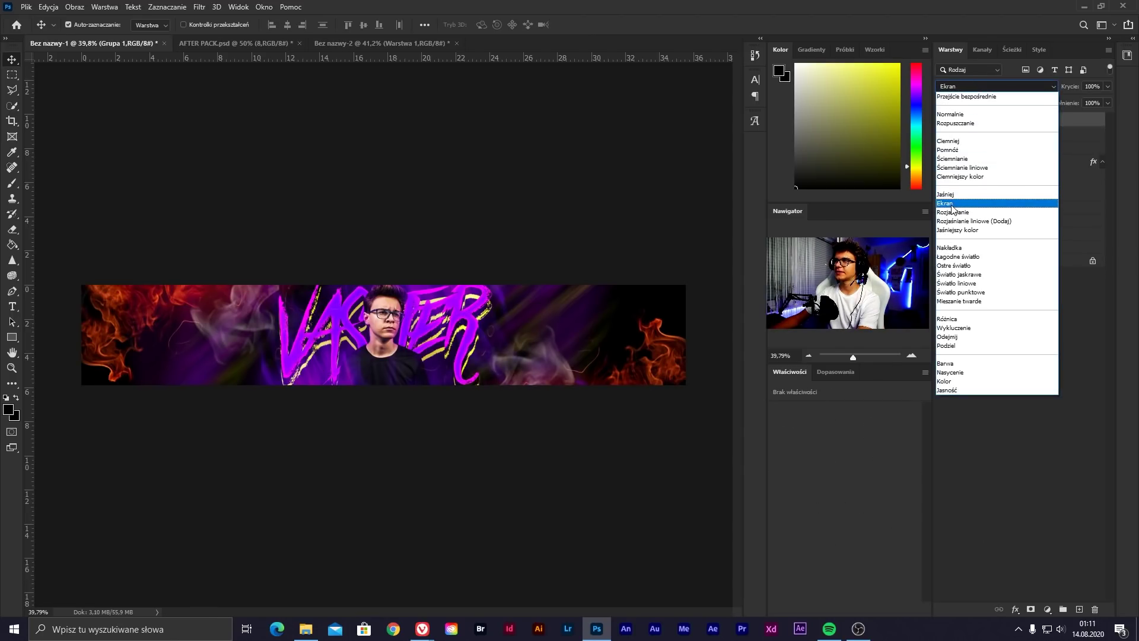
pyautogui.click(954, 206)
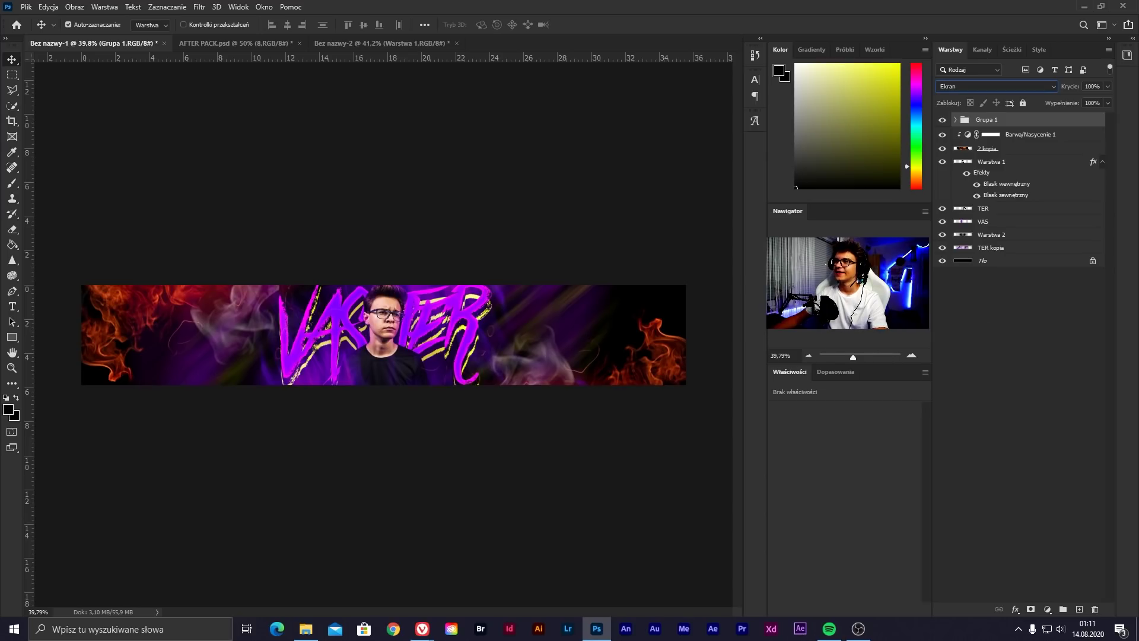
# Add a clipped colorizing Hue/Saturation: Hue about 264, Saturation 100, Lightness about -93
pyautogui.click(823, 373)
pyautogui.click(796, 411)
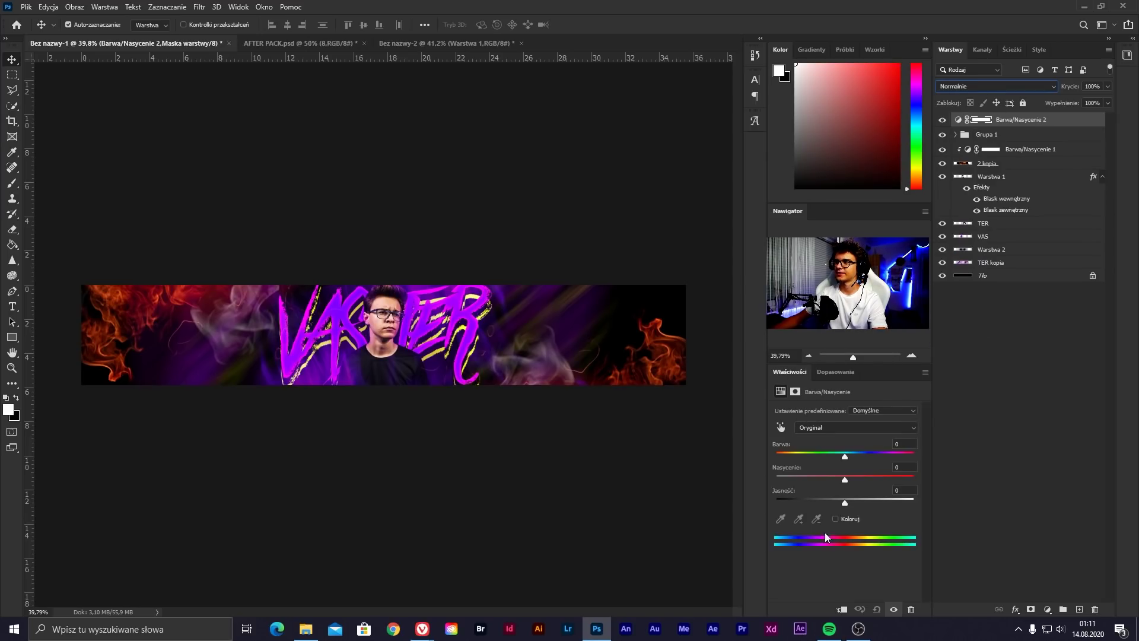
pyautogui.click(842, 610)
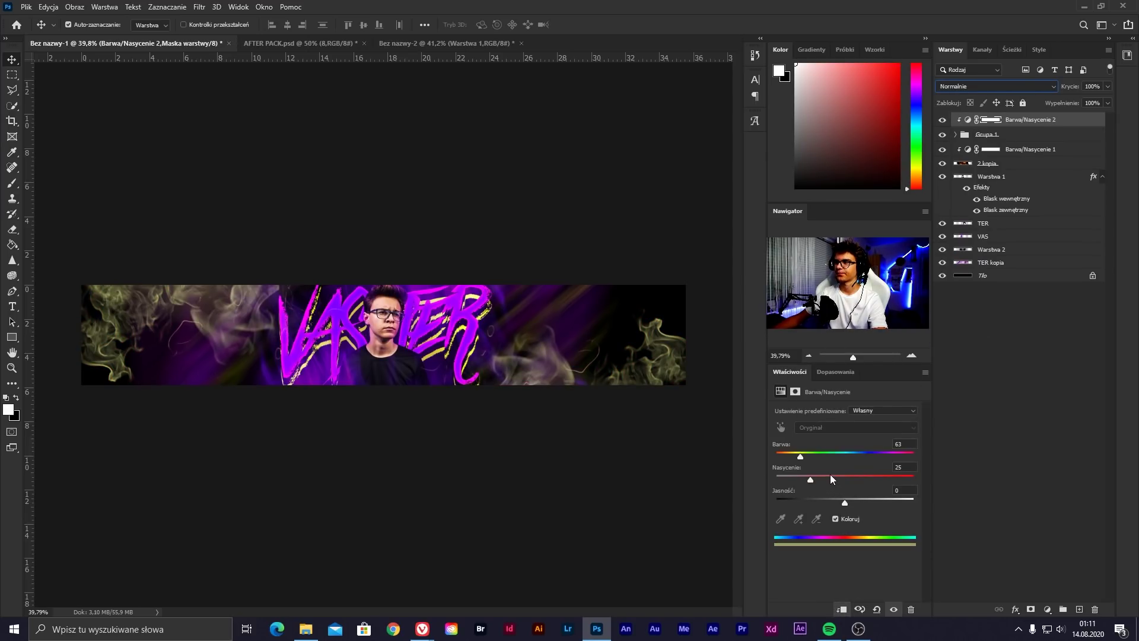
pyautogui.moveTo(830, 478); pyautogui.dragTo(914, 479)
pyautogui.moveTo(841, 503); pyautogui.dragTo(817, 499)
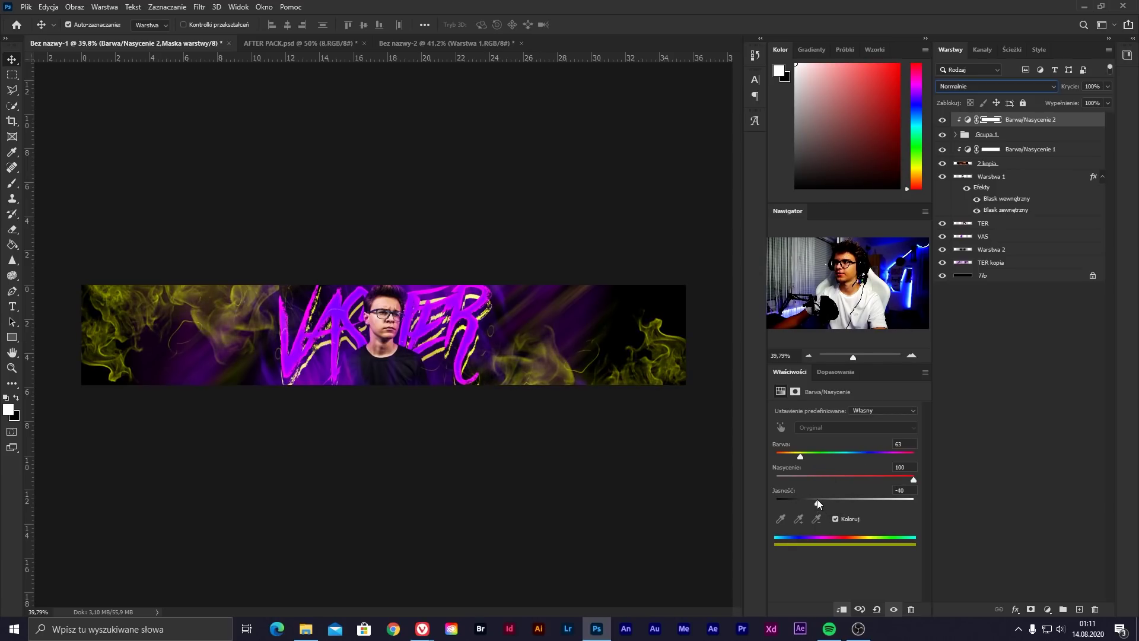
pyautogui.moveTo(800, 456); pyautogui.dragTo(881, 454)
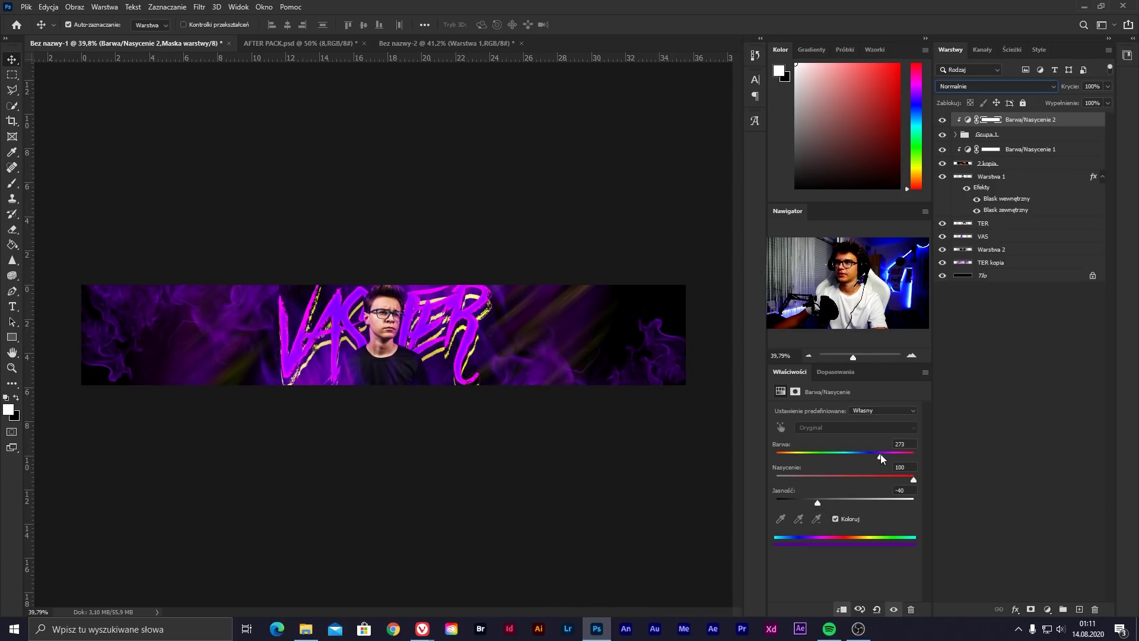
pyautogui.moveTo(817, 503); pyautogui.dragTo(799, 503)
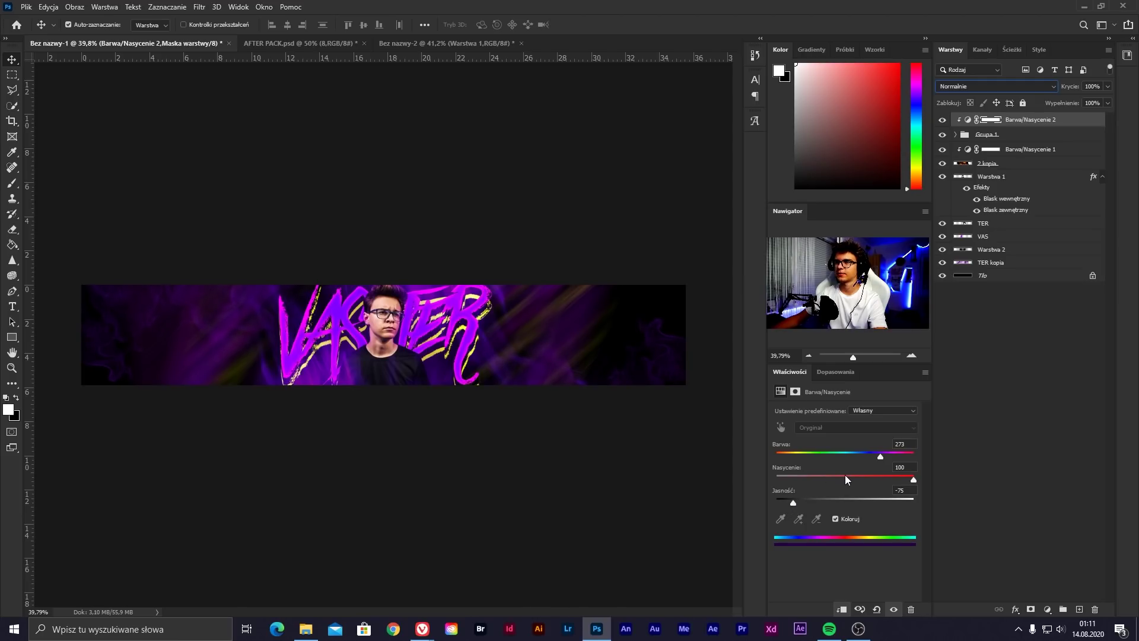
pyautogui.click(876, 453)
pyautogui.moveTo(793, 502); pyautogui.dragTo(780, 503)
pyautogui.click(442, 459)
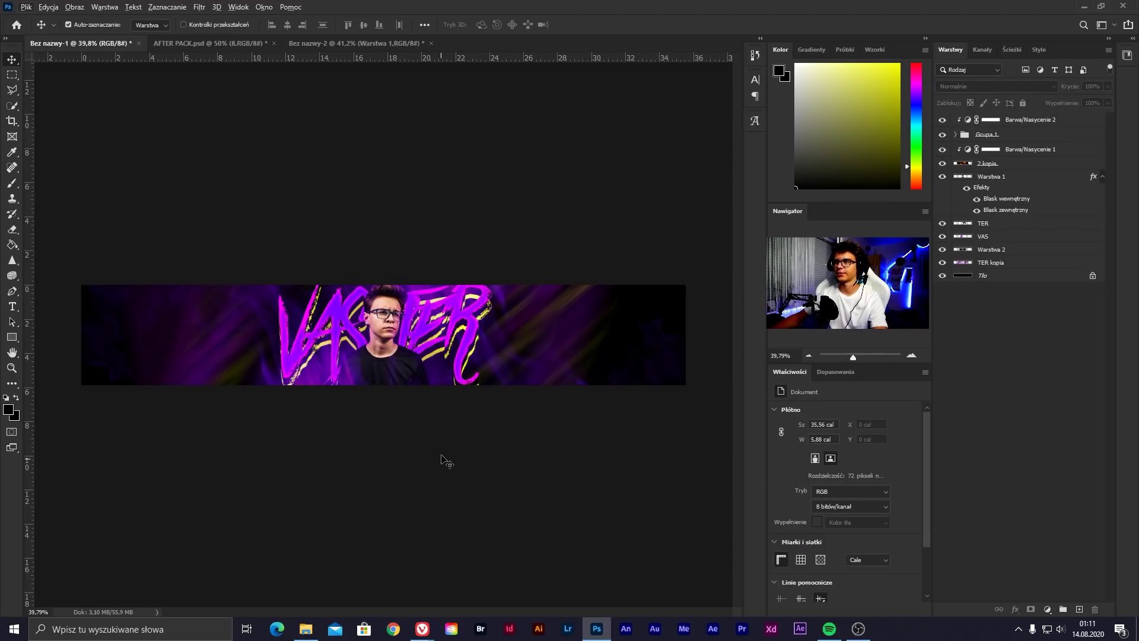
# In AFTER PACK.psd, hide FIRE/SPARKS, check STOCK, and show the GLITCH group
pyautogui.click(385, 45)
pyautogui.click(246, 44)
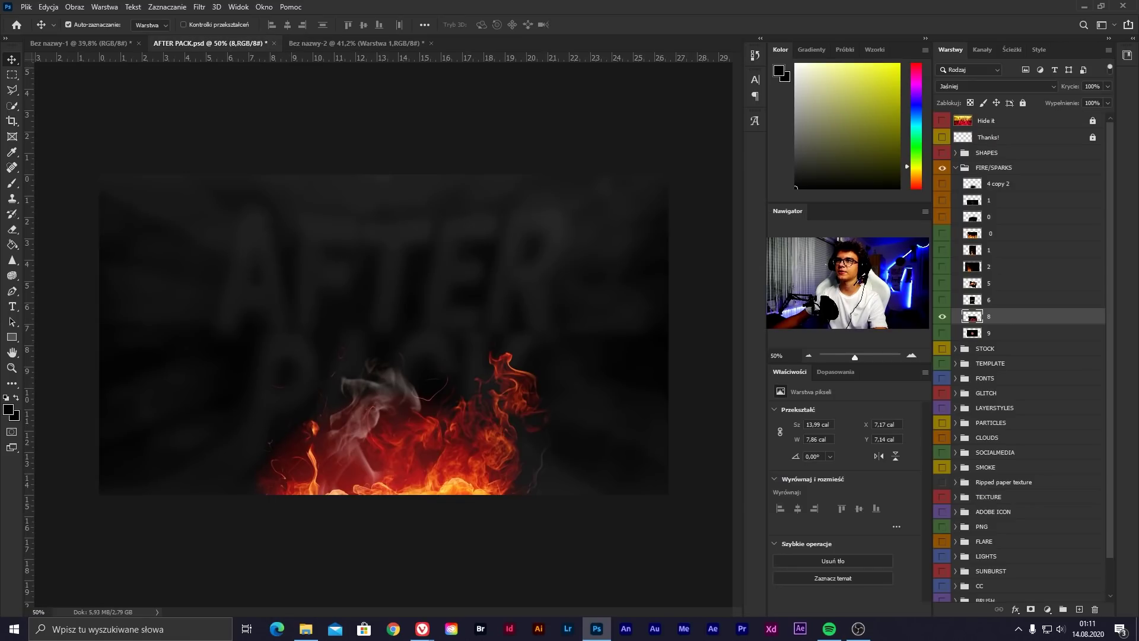
pyautogui.click(956, 167)
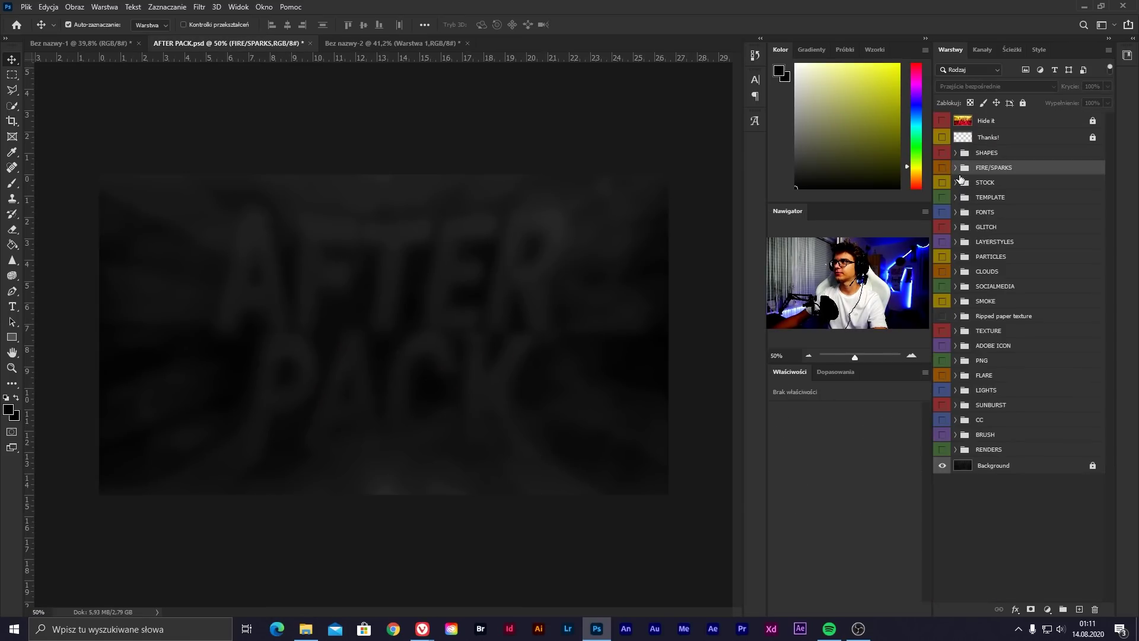
pyautogui.click(956, 182)
pyautogui.click(943, 199)
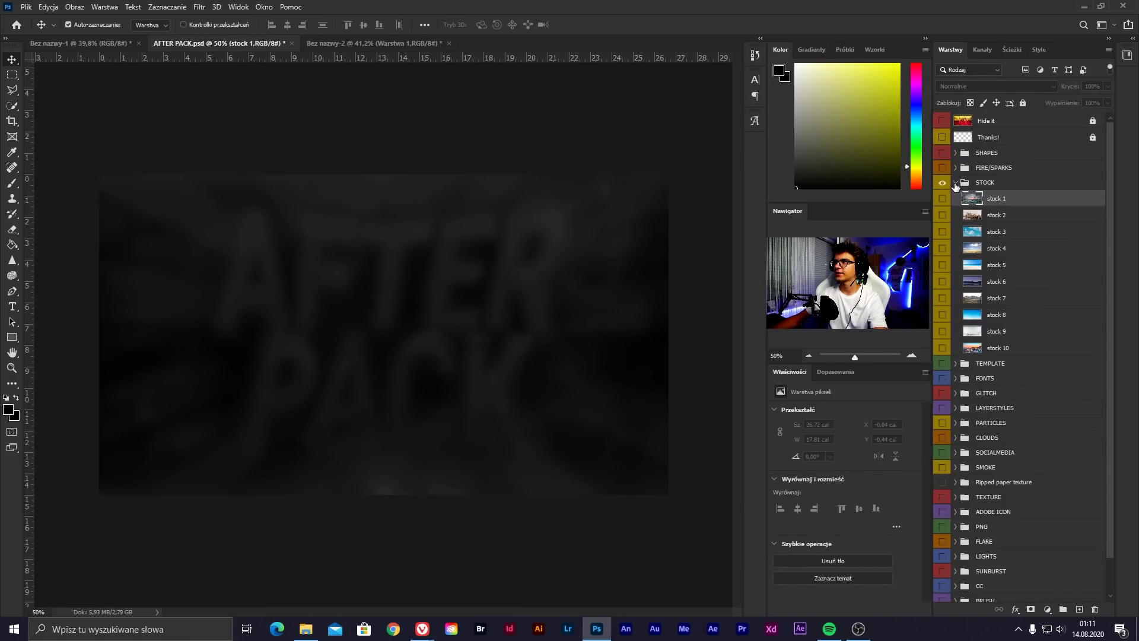
pyautogui.click(955, 182)
pyautogui.click(956, 197)
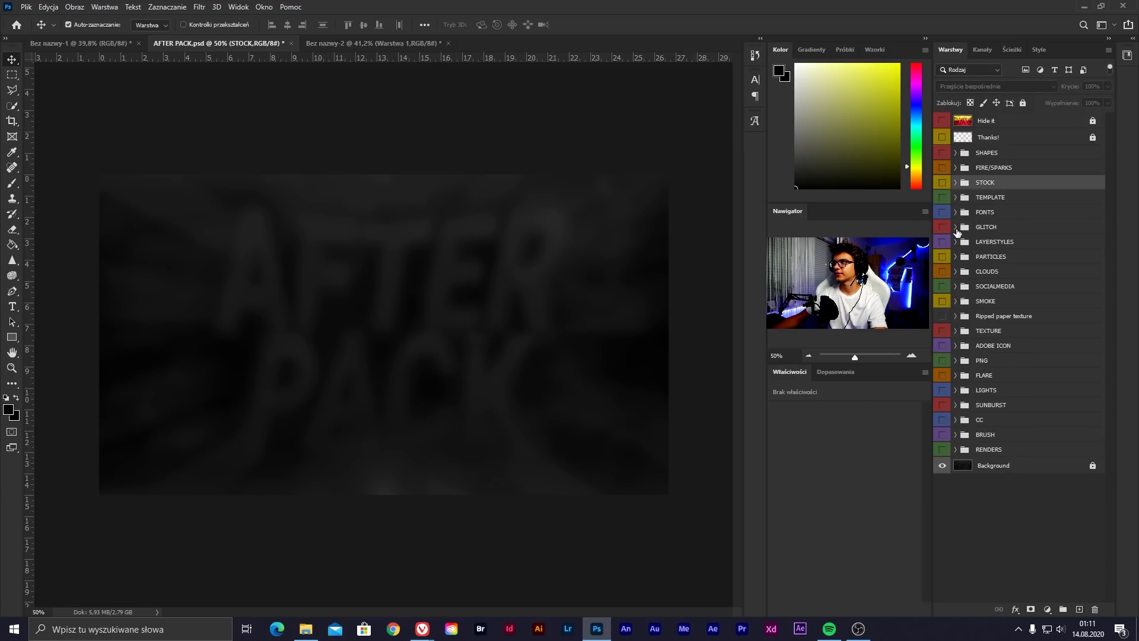
pyautogui.click(955, 226)
# Preview glitch textures 1–10, leaving glitch 7 visible and selected
pyautogui.click(943, 243)
pyautogui.click(943, 259)
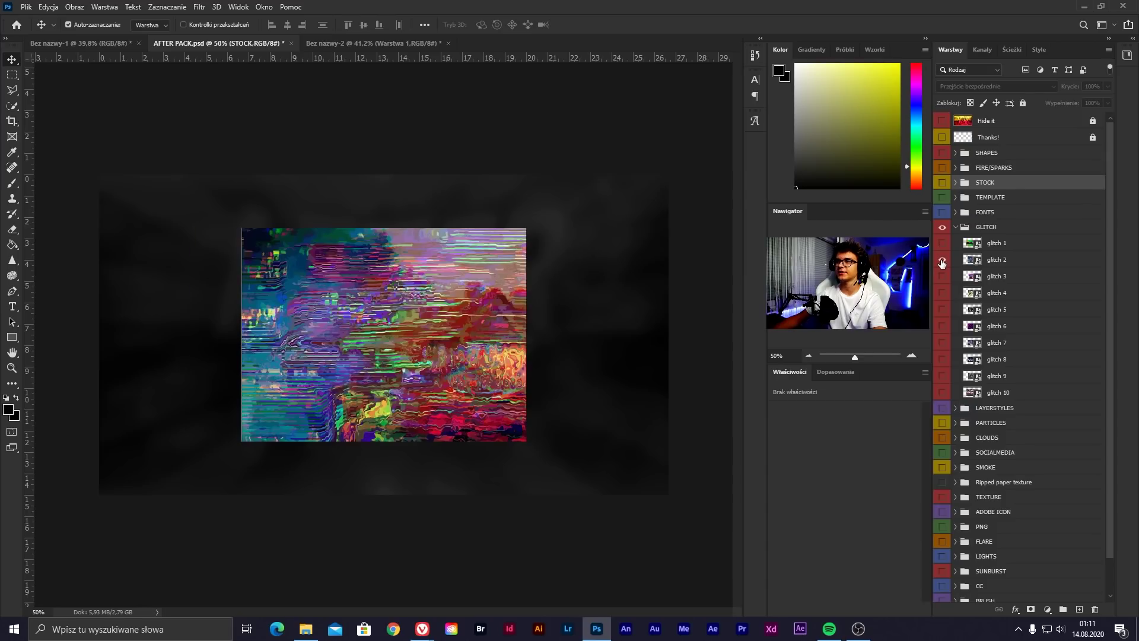
pyautogui.click(942, 326)
pyautogui.click(942, 342)
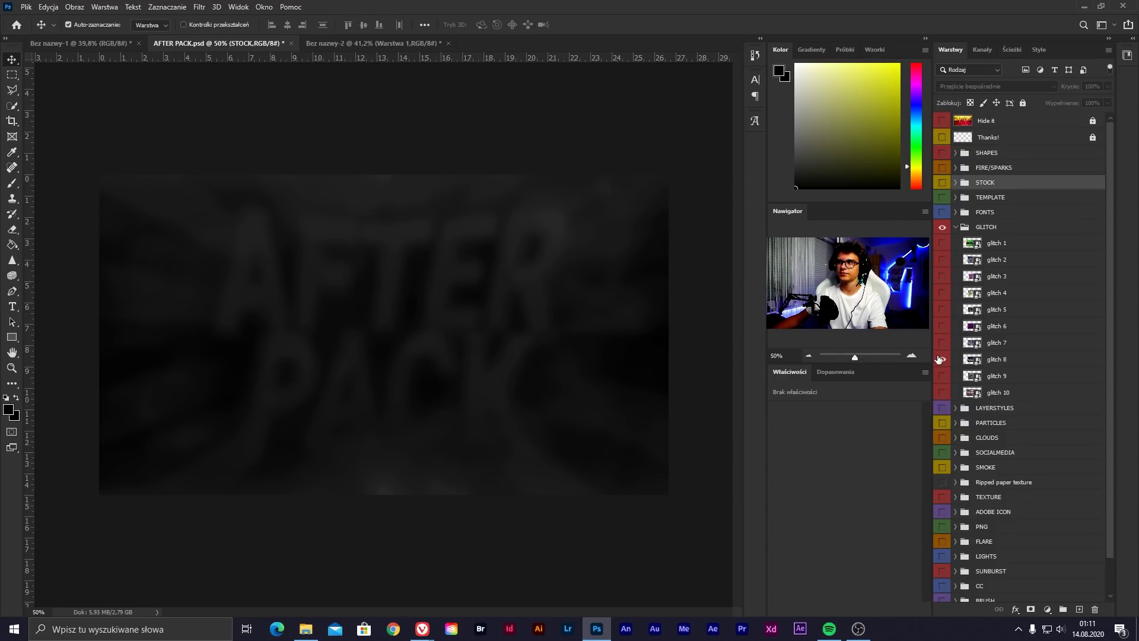
pyautogui.click(942, 376)
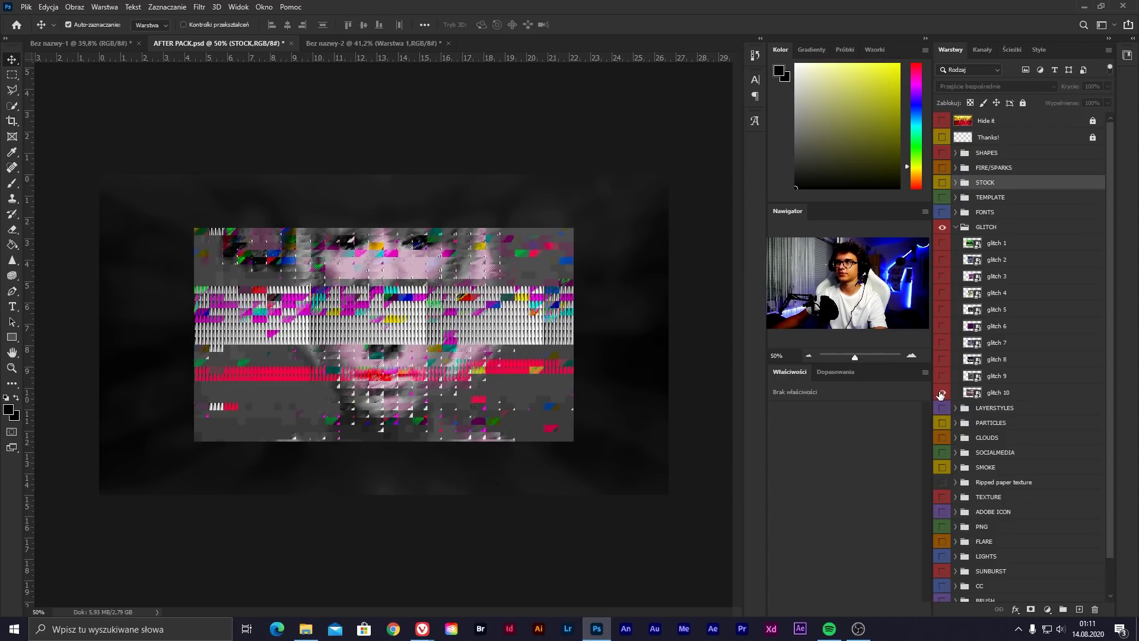
pyautogui.click(942, 392)
pyautogui.click(942, 360)
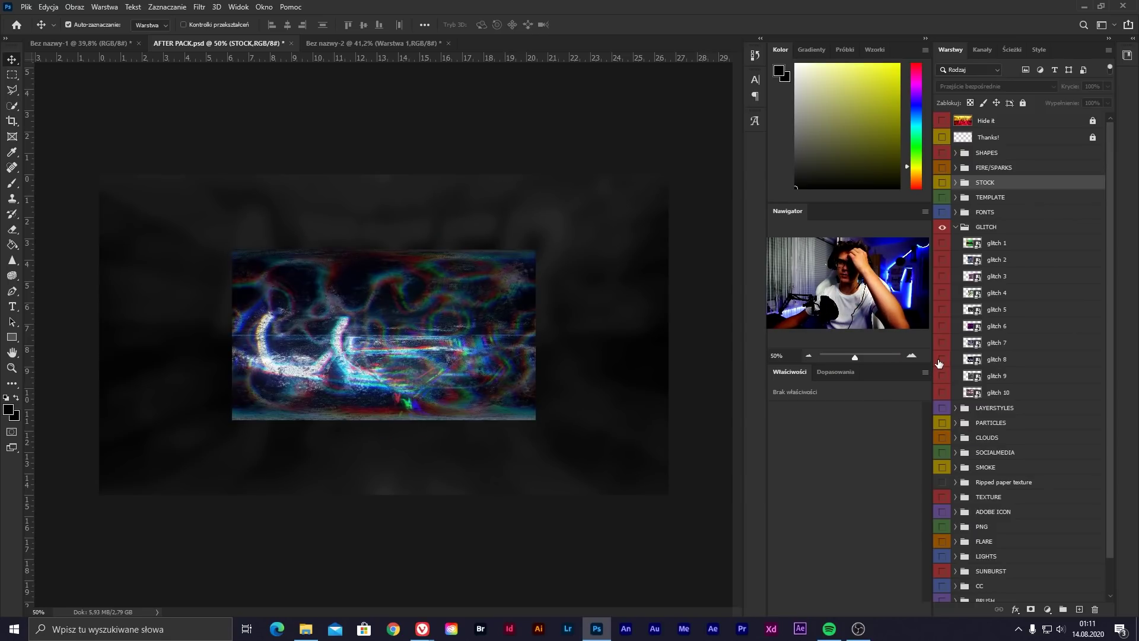
pyautogui.click(943, 359)
pyautogui.click(943, 343)
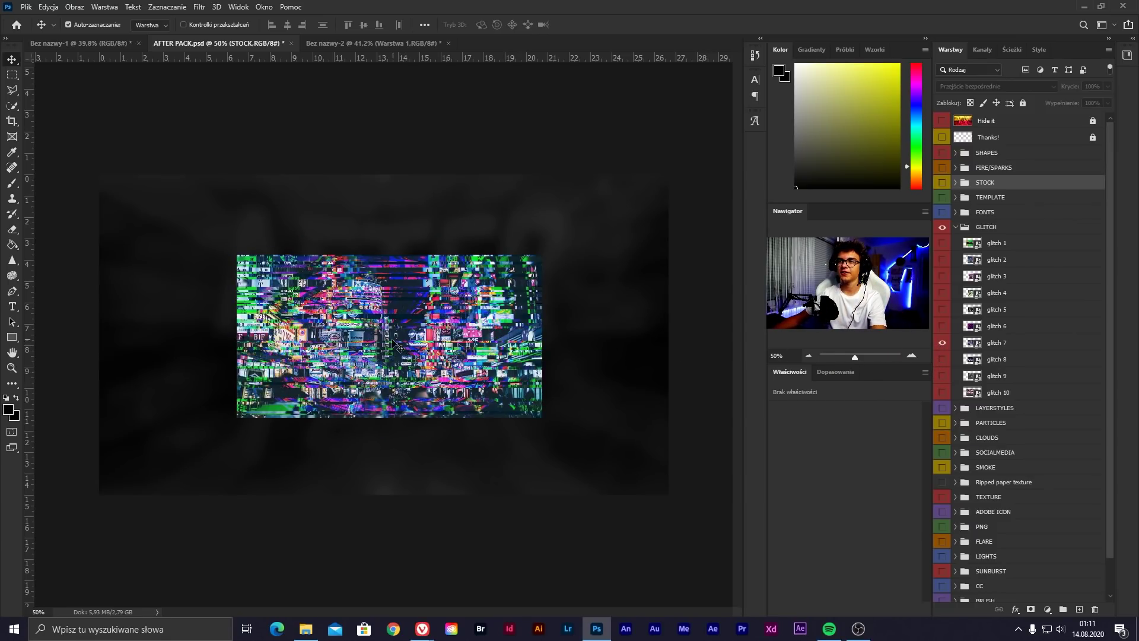
pyautogui.click(447, 330)
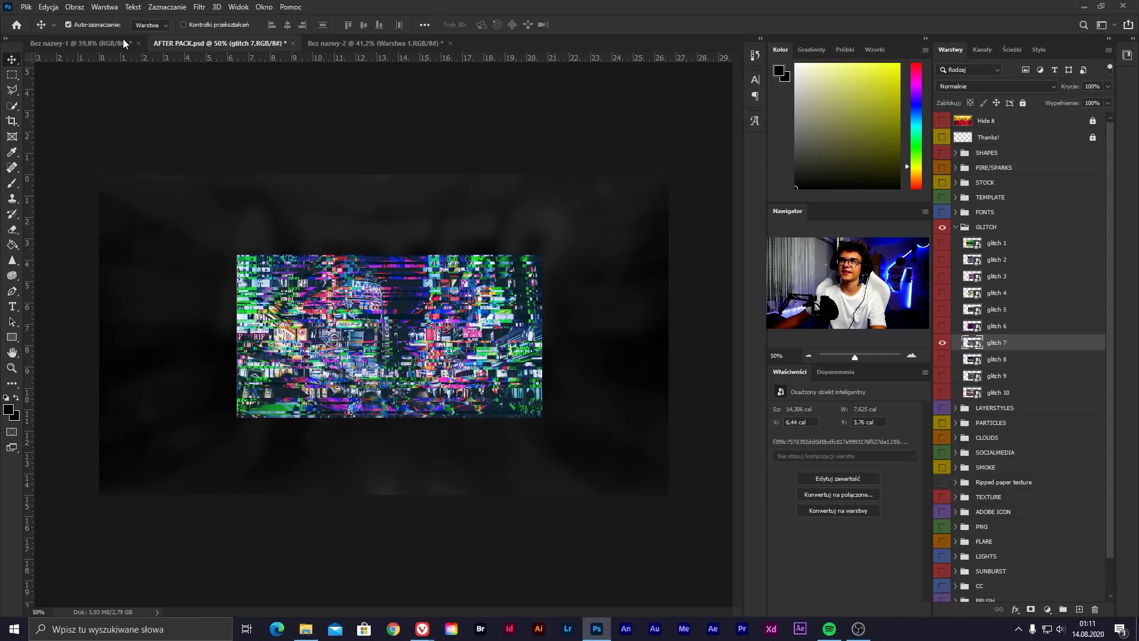
# Bring glitch 7 into the banner and scale it up to span the banner
pyautogui.moveTo(123, 38); pyautogui.dragTo(461, 307)
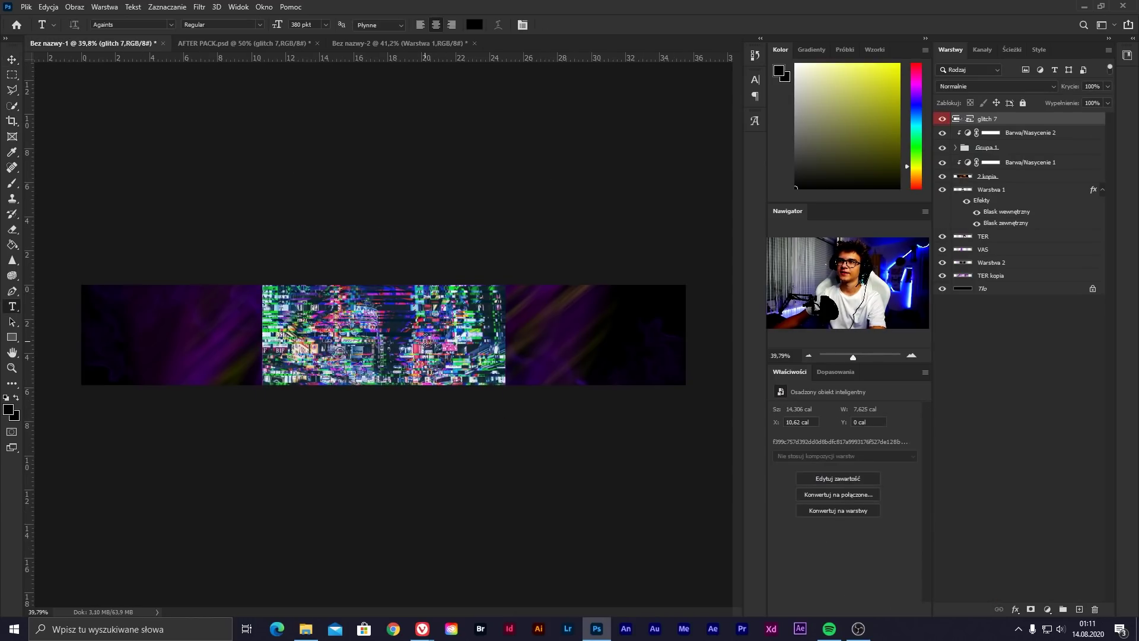
pyautogui.hotkey('ctrl', 't')
pyautogui.moveTo(436, 337); pyautogui.dragTo(436, 322)
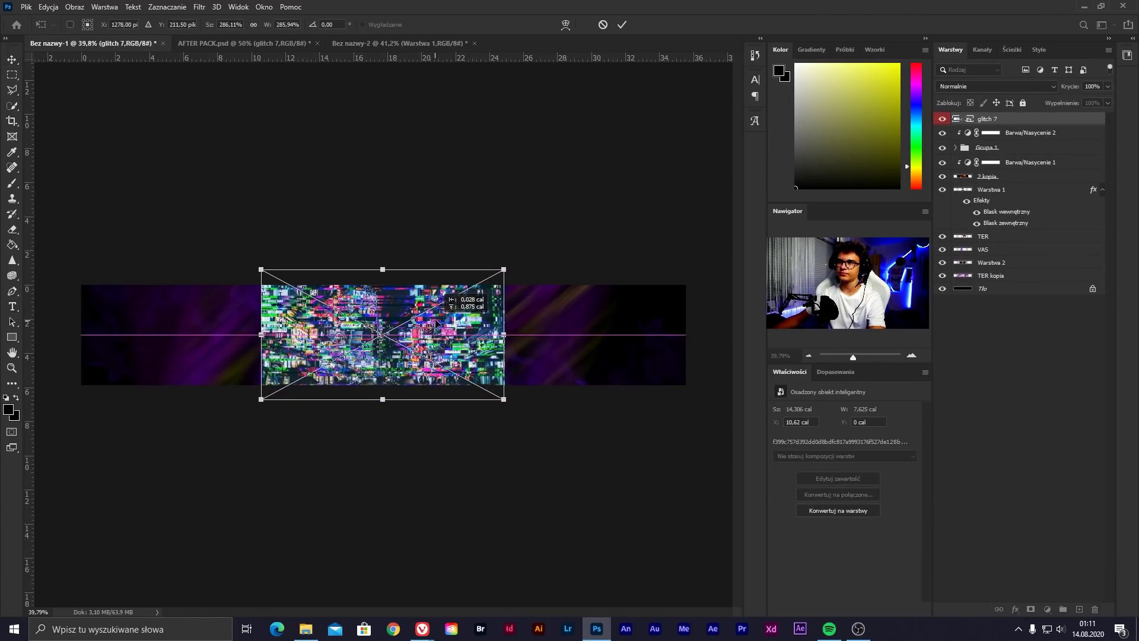
pyautogui.moveTo(503, 270); pyautogui.dragTo(660, 224)
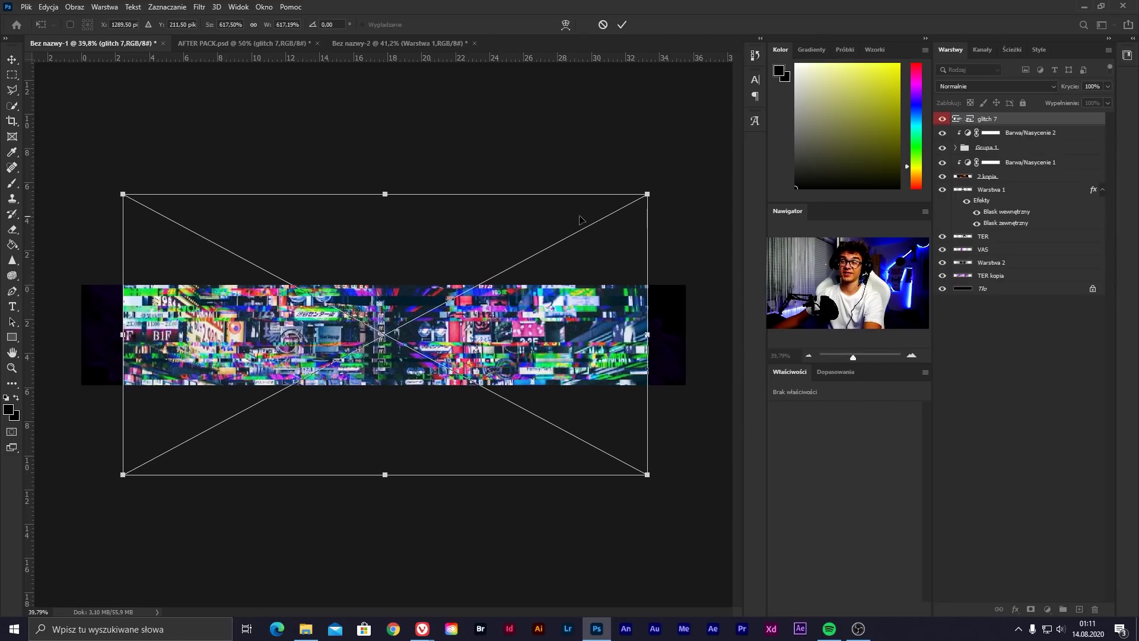
pyautogui.press('Return')
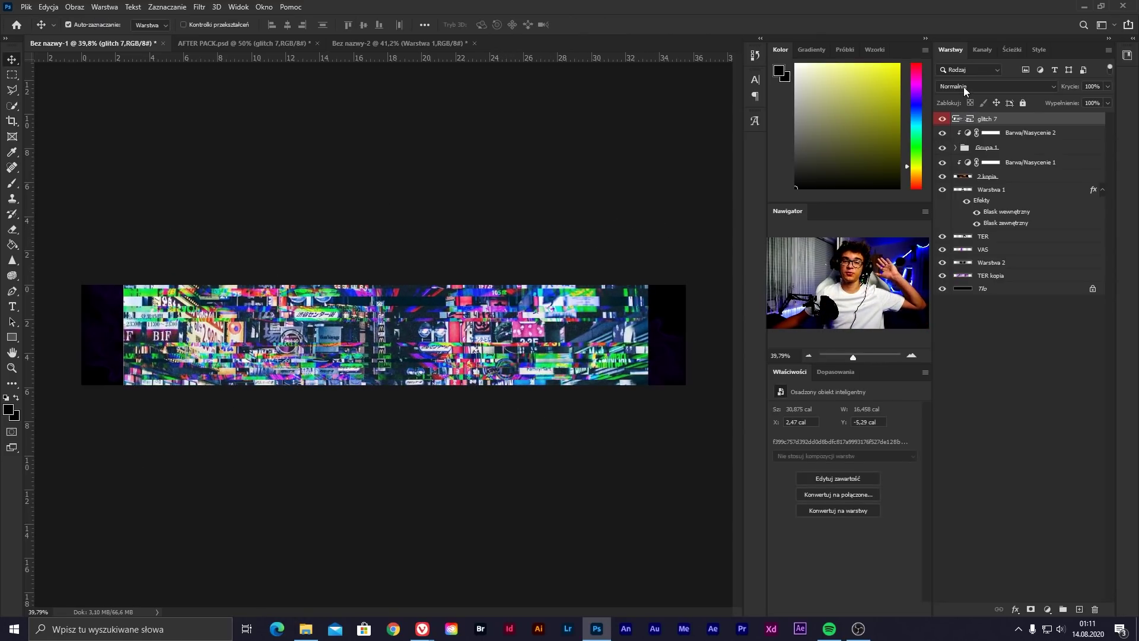
# Cycle the glitch layer through several blend modes to compare looks
pyautogui.click(963, 86)
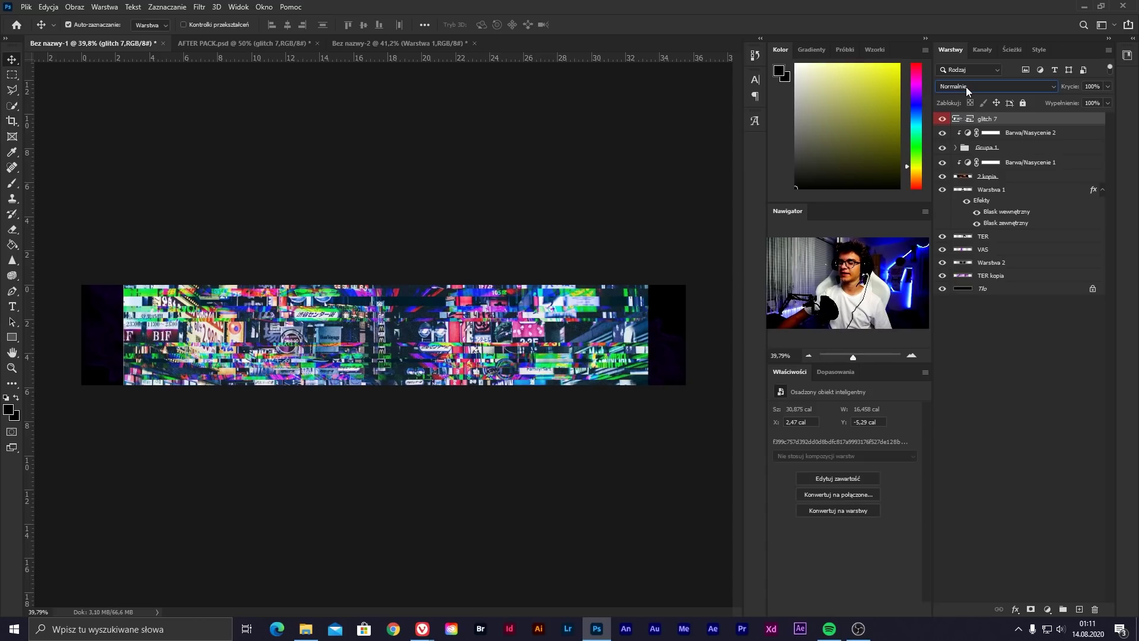
pyautogui.scroll(-3, 965, 87)
pyautogui.scroll(-3, 966, 86)
pyautogui.scroll(-1, 965, 86)
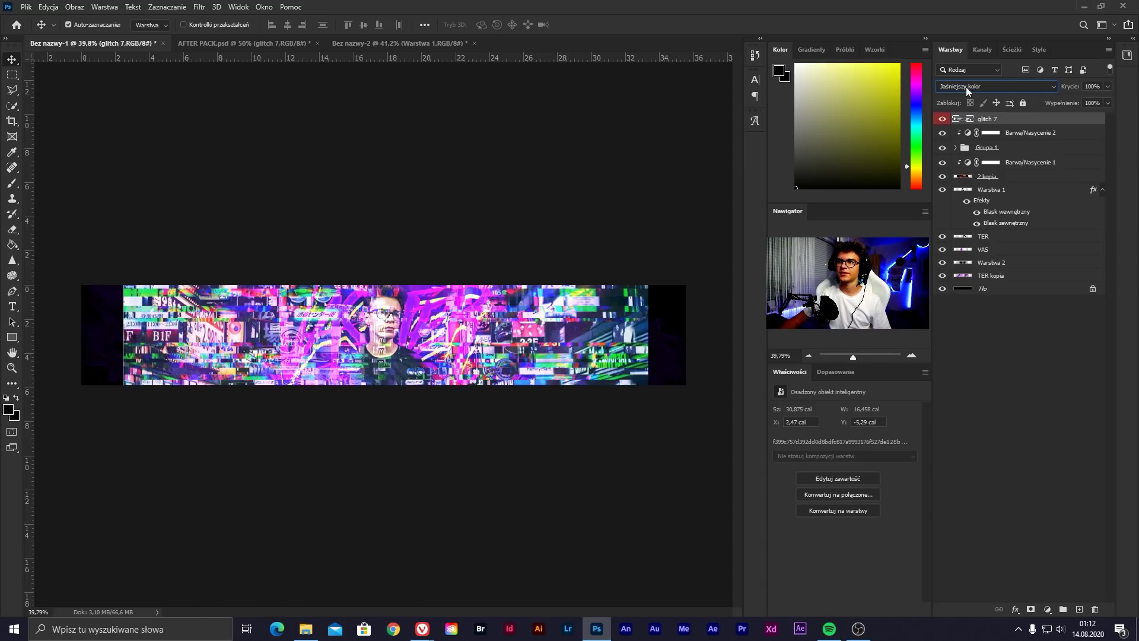
pyautogui.scroll(-3, 966, 87)
pyautogui.scroll(-1, 965, 87)
pyautogui.scroll(-2, 966, 87)
pyautogui.scroll(-2, 965, 87)
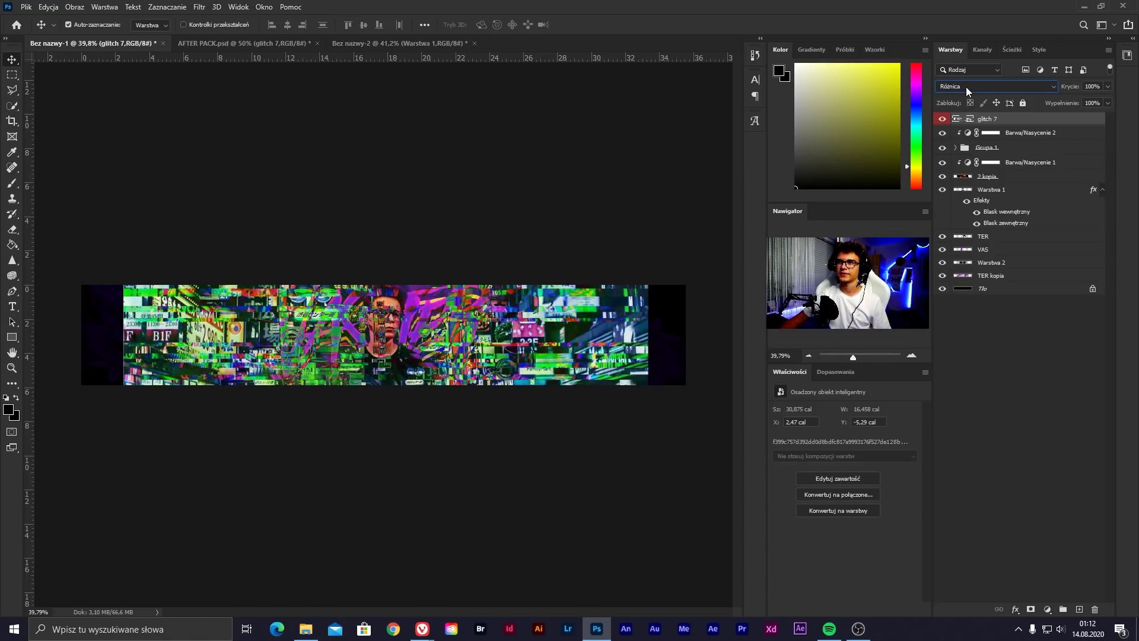
pyautogui.scroll(-1, 965, 87)
pyautogui.scroll(-3, 966, 87)
pyautogui.scroll(-3, 966, 87)
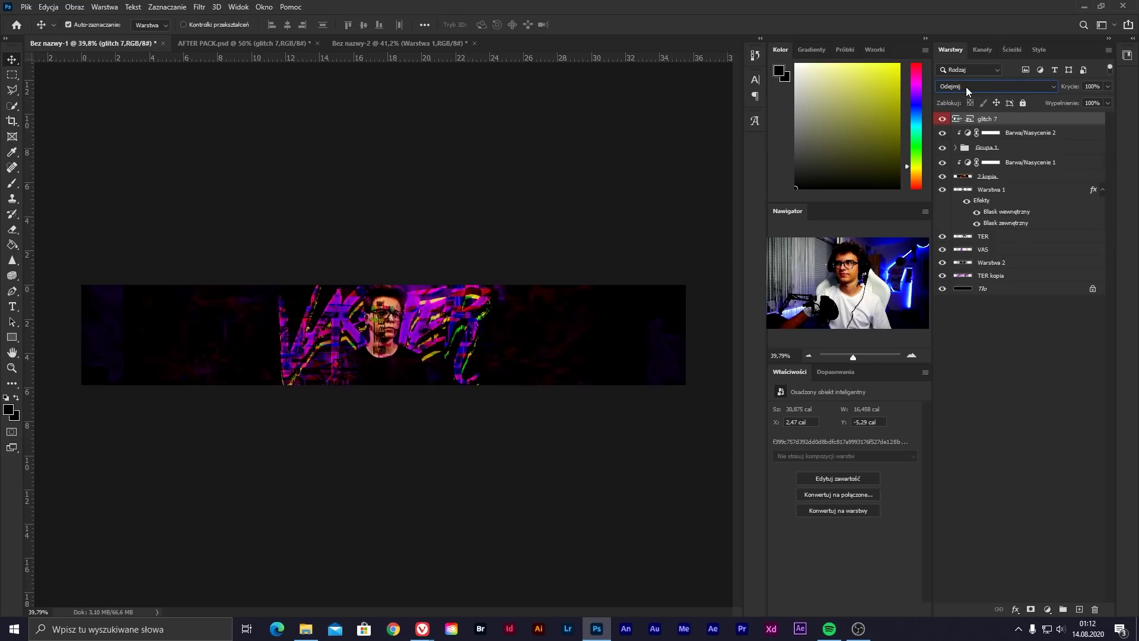
pyautogui.scroll(-1, 966, 87)
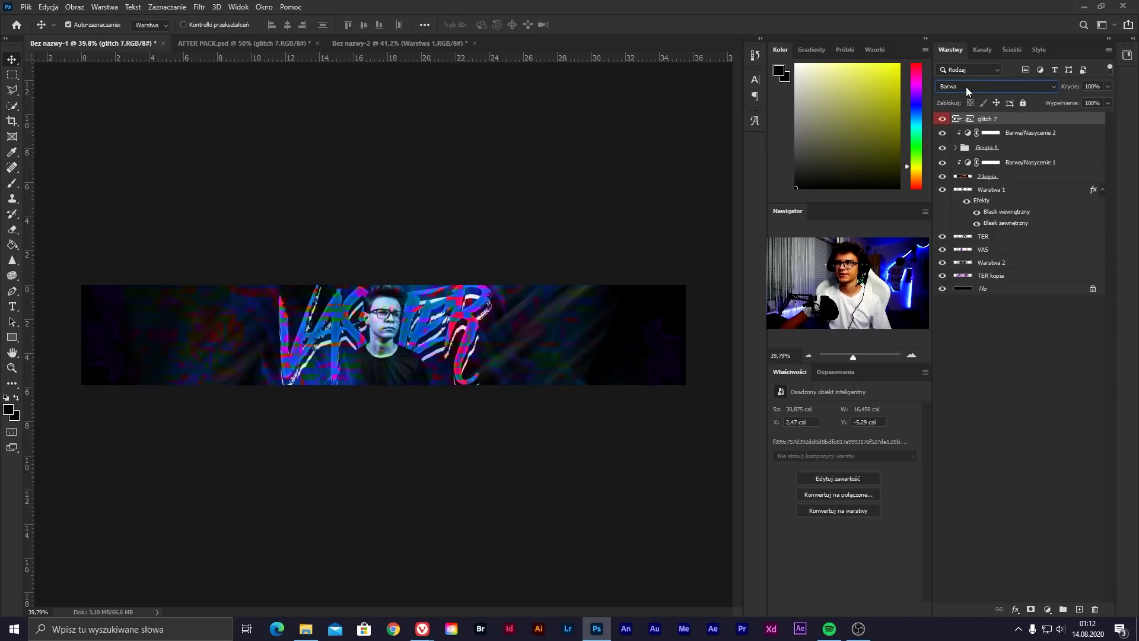
pyautogui.scroll(-2, 966, 86)
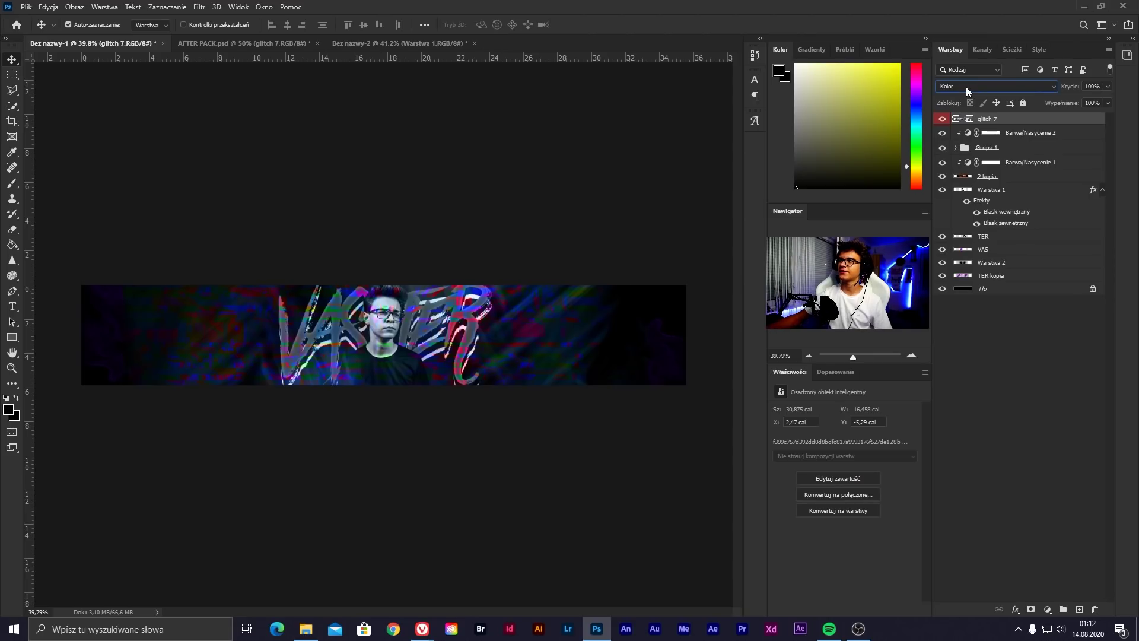
pyautogui.click(965, 86)
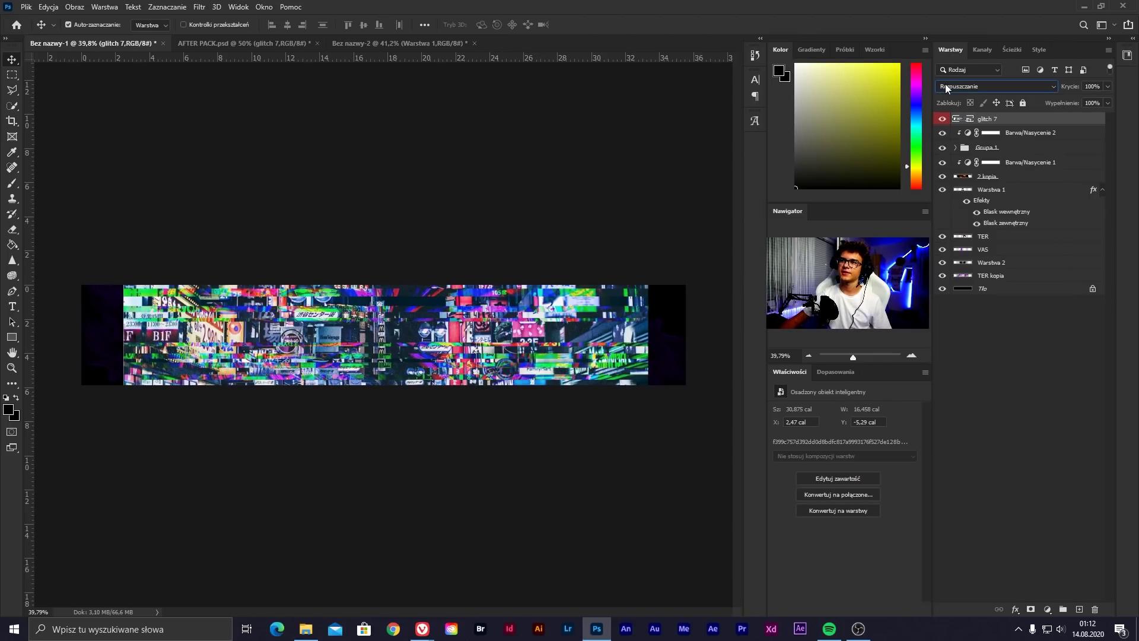
pyautogui.scroll(-2, 946, 86)
pyautogui.scroll(-2, 946, 86)
pyautogui.scroll(-1, 946, 85)
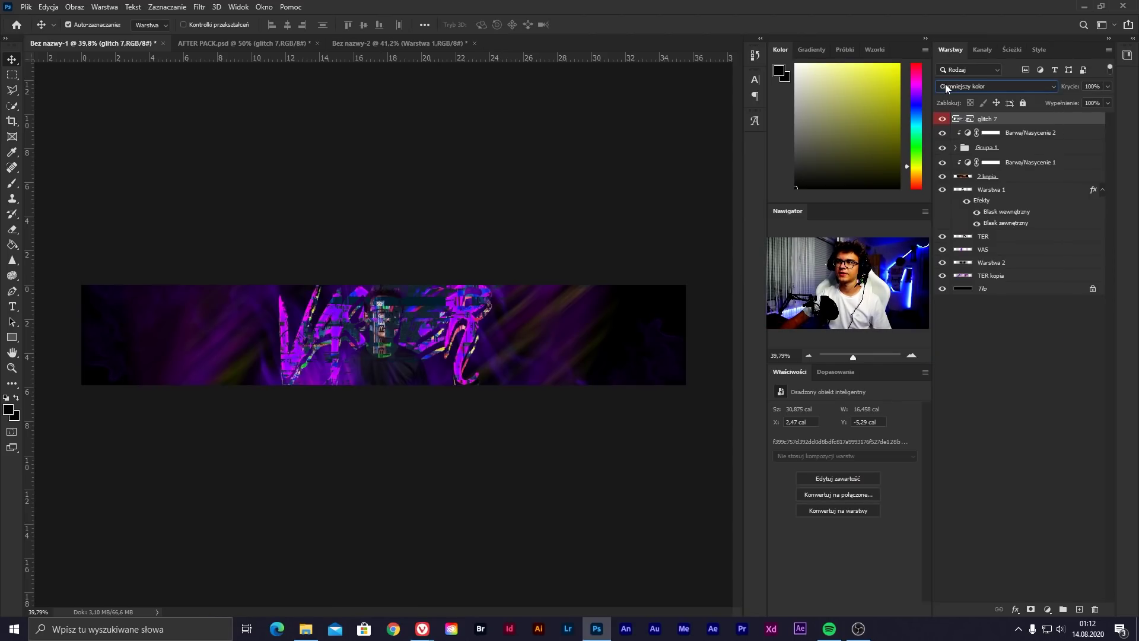
pyautogui.scroll(-1, 946, 85)
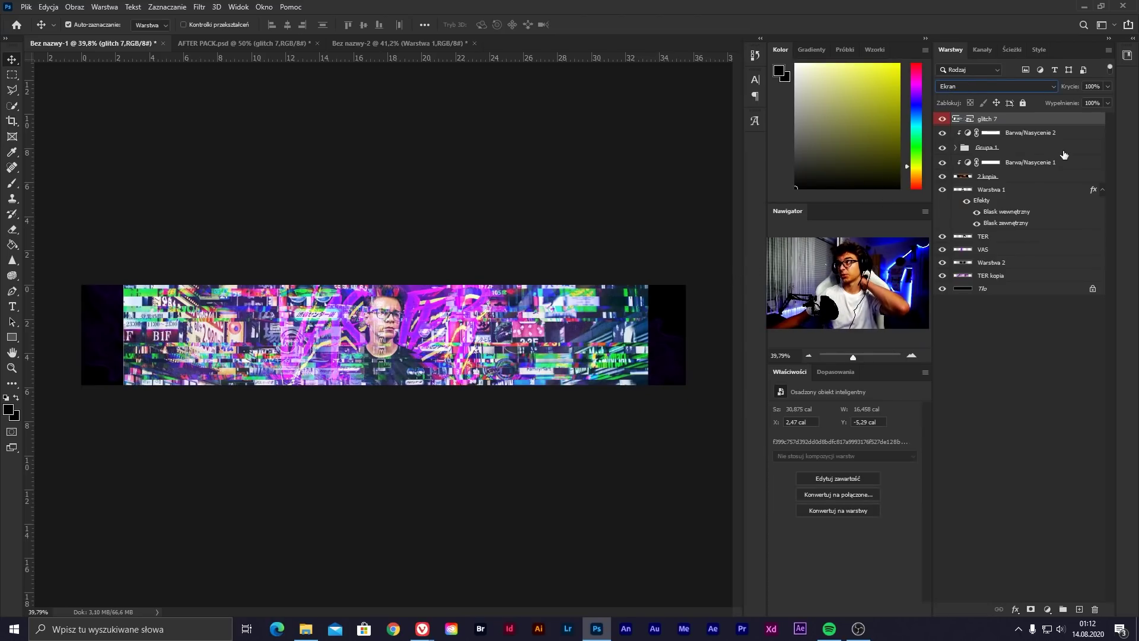
# Try placing glitch 7 beneath the VASTER artwork, undo, then delete the layer
pyautogui.moveTo(1002, 121); pyautogui.dragTo(1006, 272)
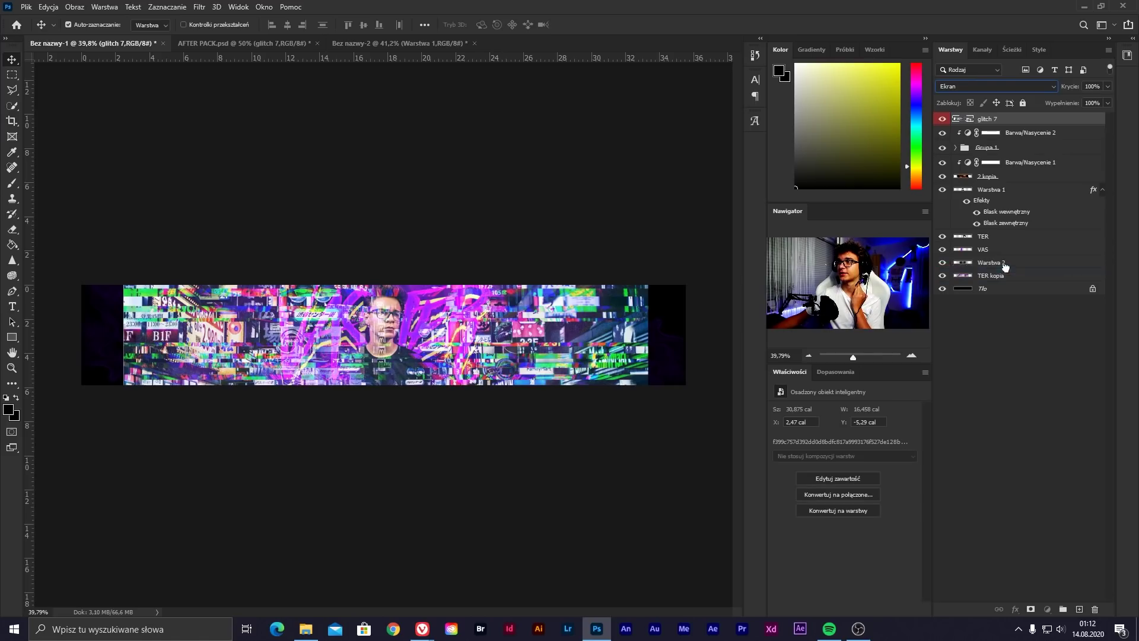
pyautogui.hotkey('ctrl', 'z')
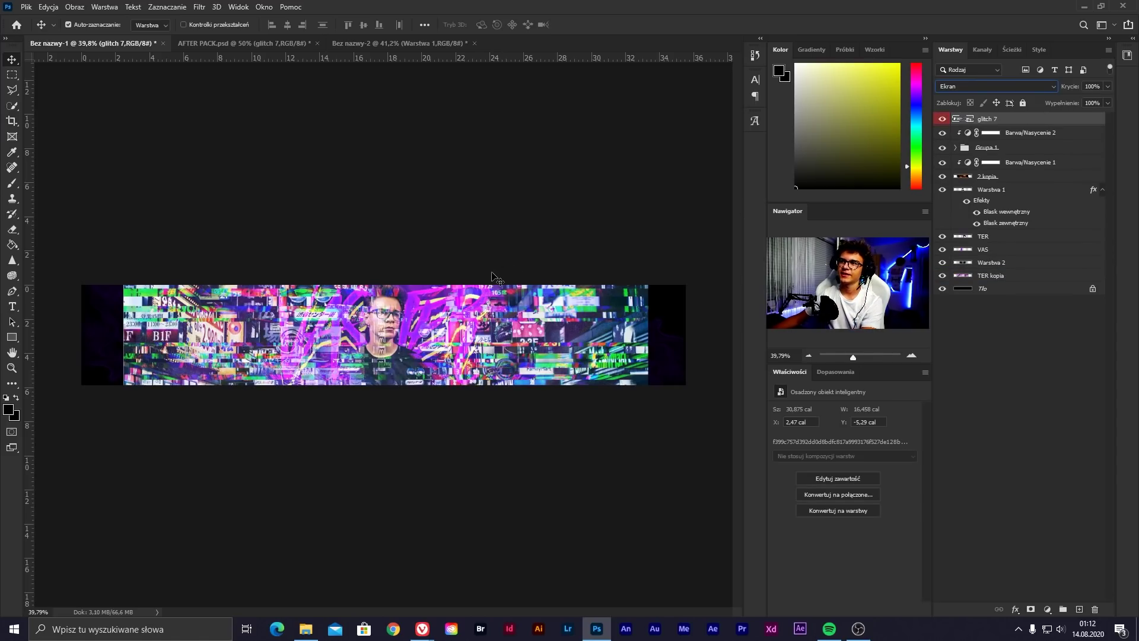
pyautogui.press('Delete')
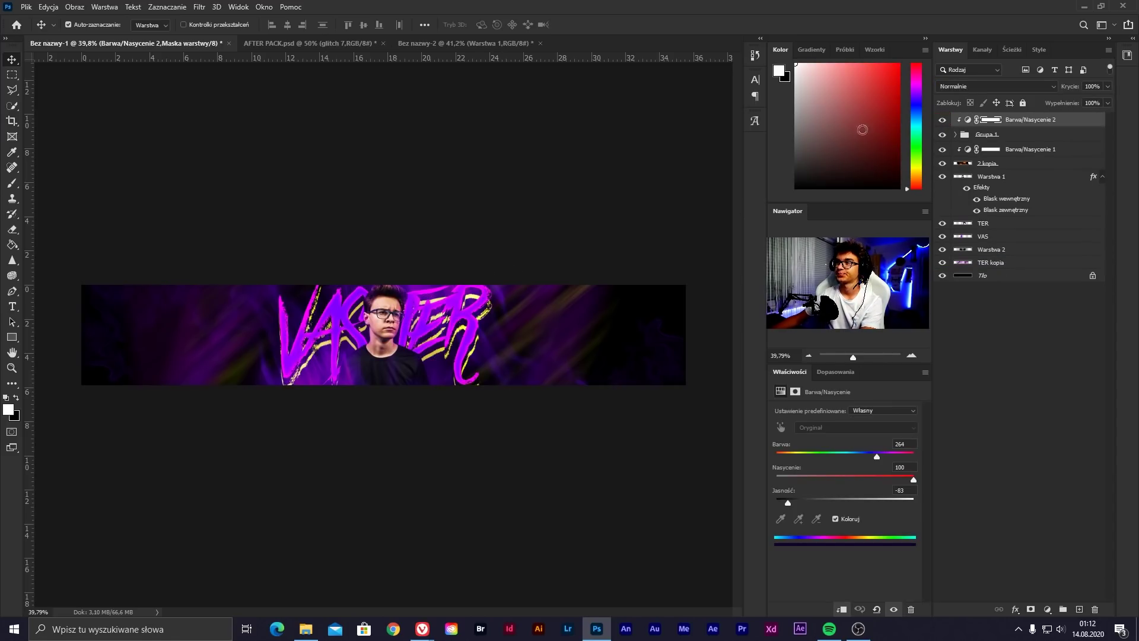
# In AFTER PACK.psd, hide and collapse GLITCH, then show the PARTICLES group
pyautogui.click(325, 46)
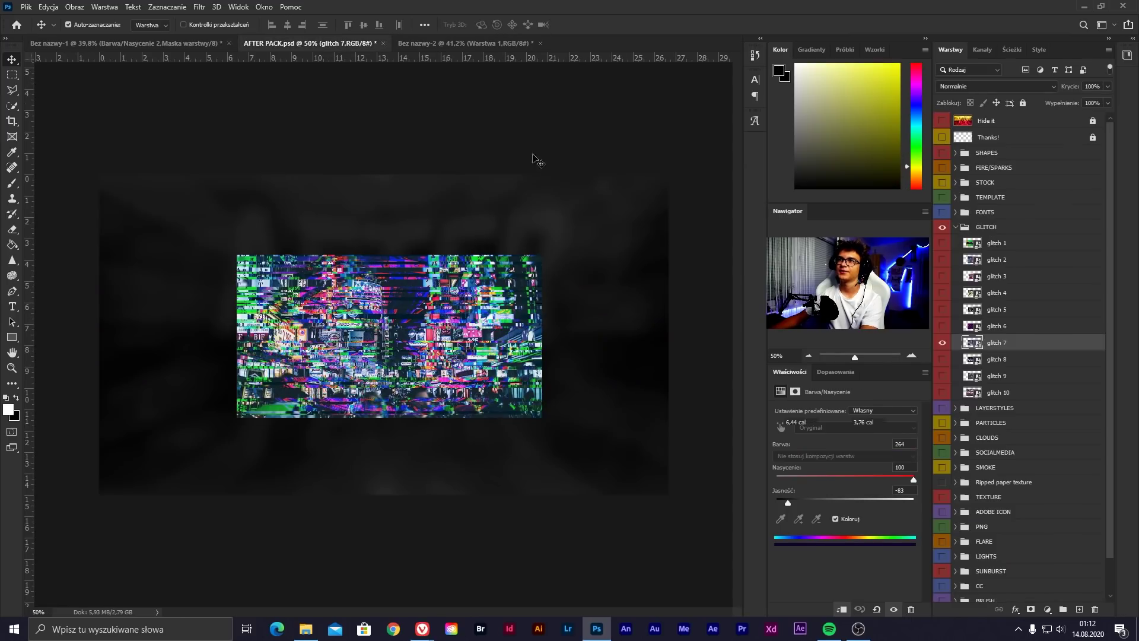
pyautogui.click(962, 226)
pyautogui.click(955, 228)
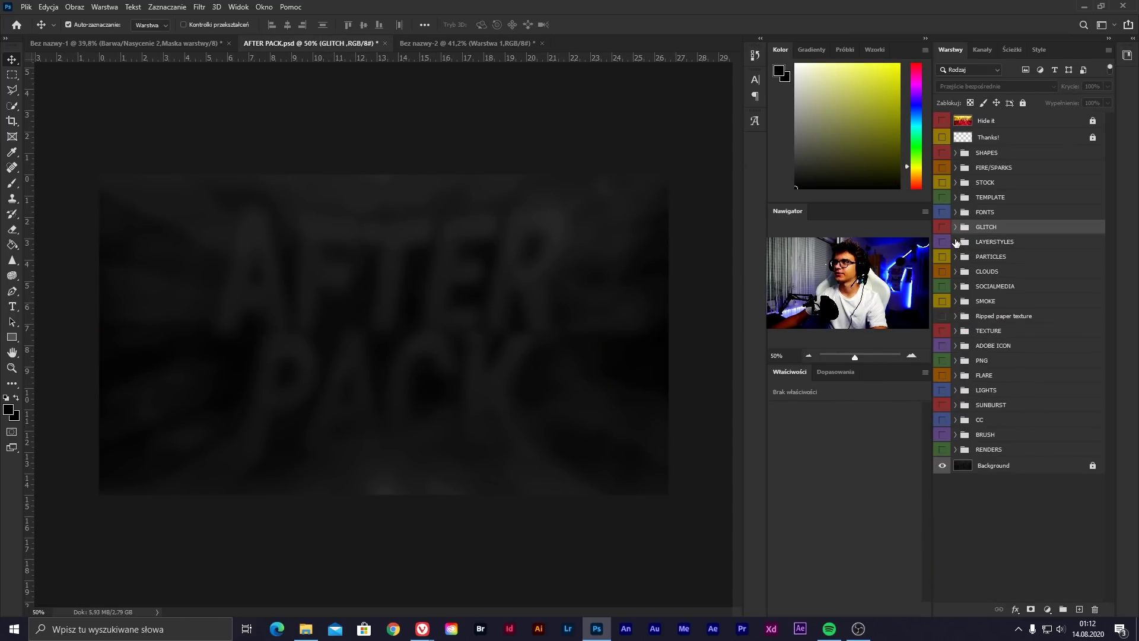
pyautogui.click(955, 256)
pyautogui.click(942, 256)
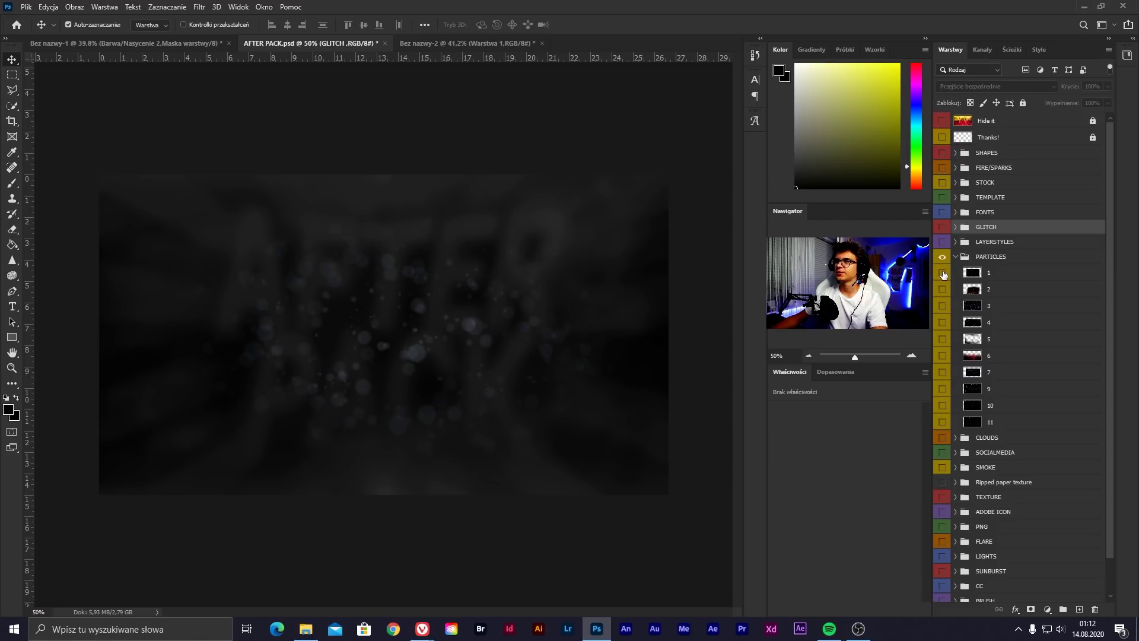
# Preview particle layers 3–11 and select the white particles of layer 9
pyautogui.click(942, 302)
pyautogui.click(944, 322)
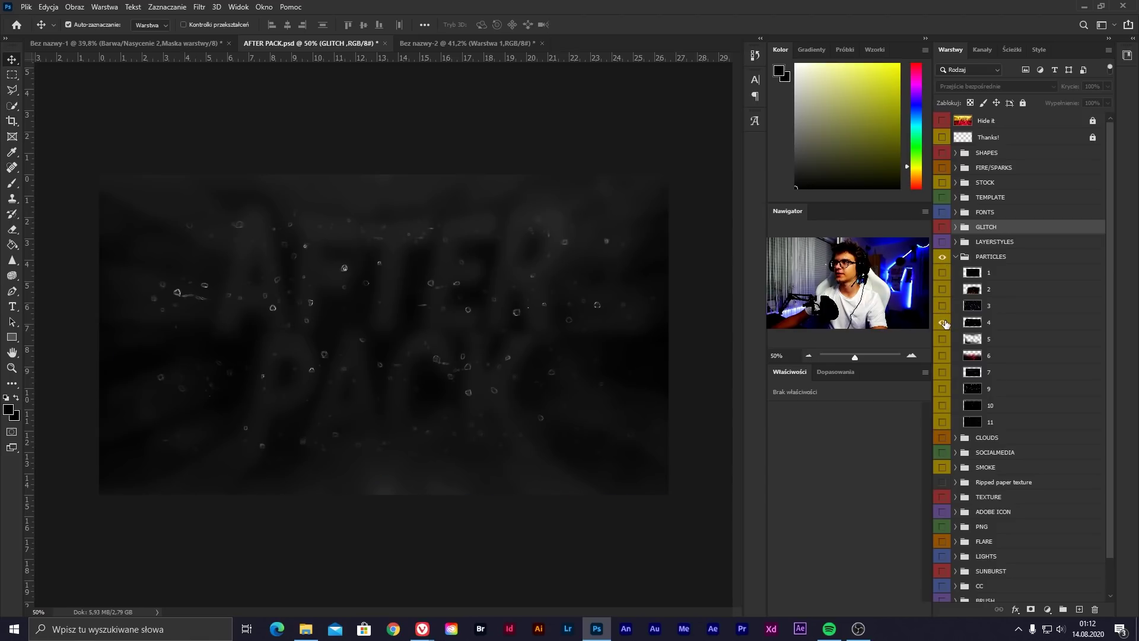
pyautogui.click(942, 355)
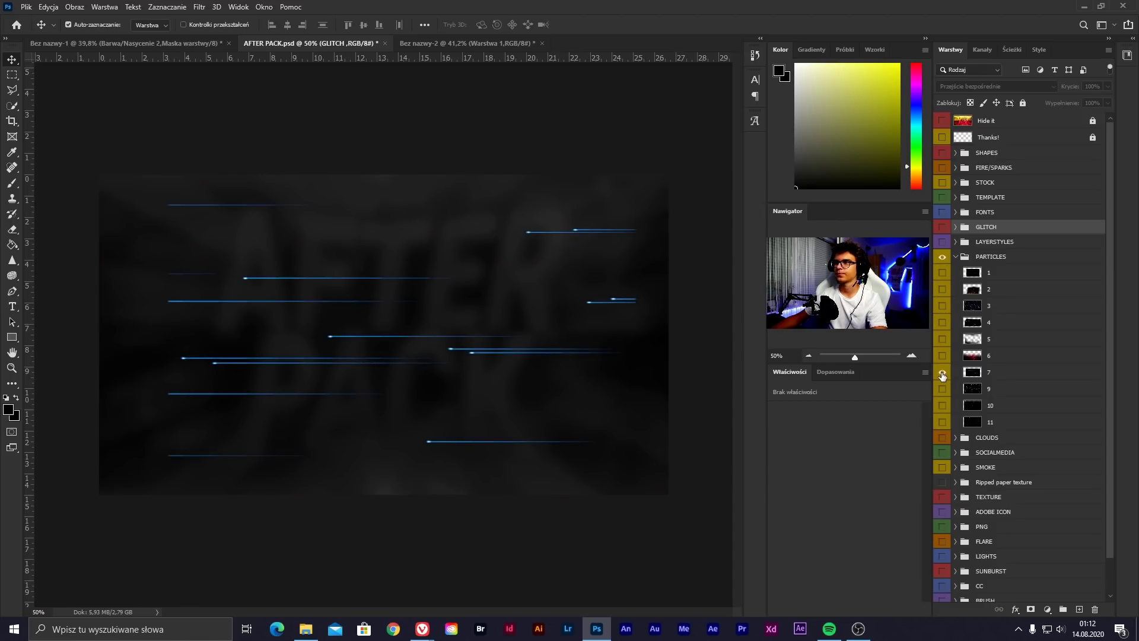
pyautogui.click(942, 372)
pyautogui.click(942, 388)
pyautogui.click(942, 422)
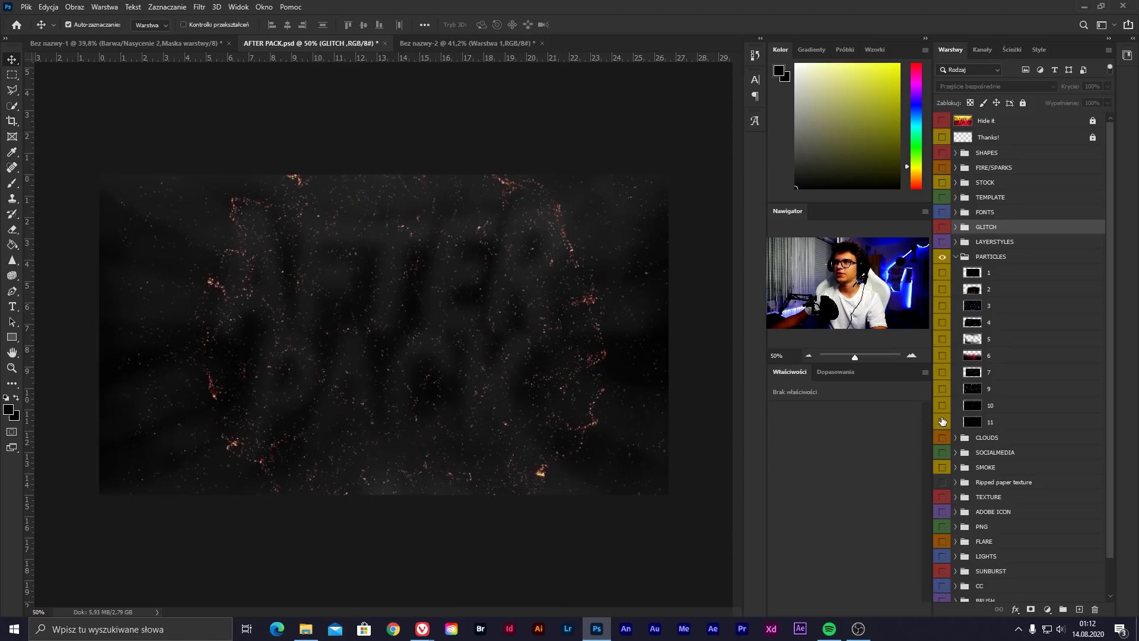
pyautogui.click(941, 389)
pyautogui.click(1013, 393)
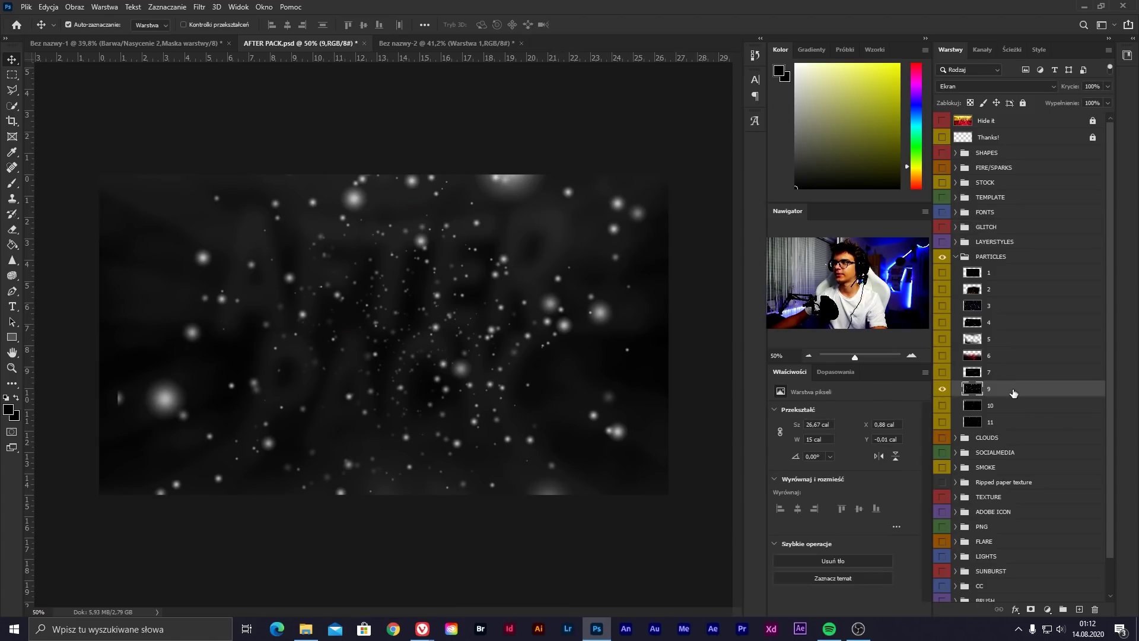
pyautogui.moveTo(239, 44); pyautogui.dragTo(356, 333)
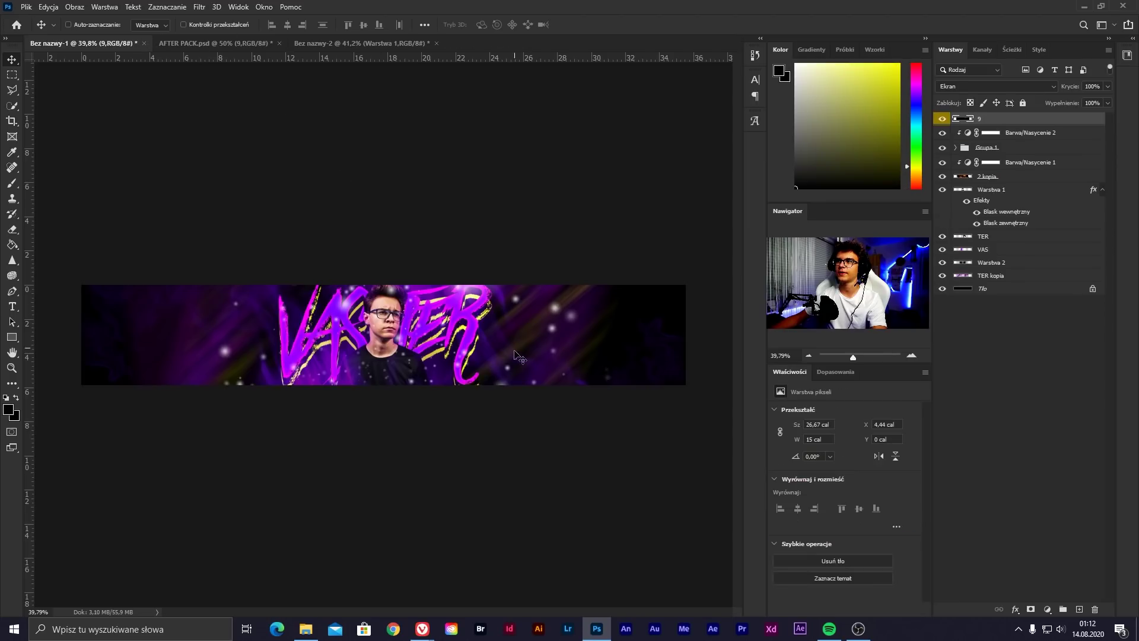
pyautogui.hotkey('ctrl', 't')
pyautogui.moveTo(447, 361)
pyautogui.mouseDown()
pyautogui.moveTo(423, 319)
pyautogui.moveTo(442, 308)
pyautogui.moveTo(409, 320)
pyautogui.mouseUp()
pyautogui.press('Return')
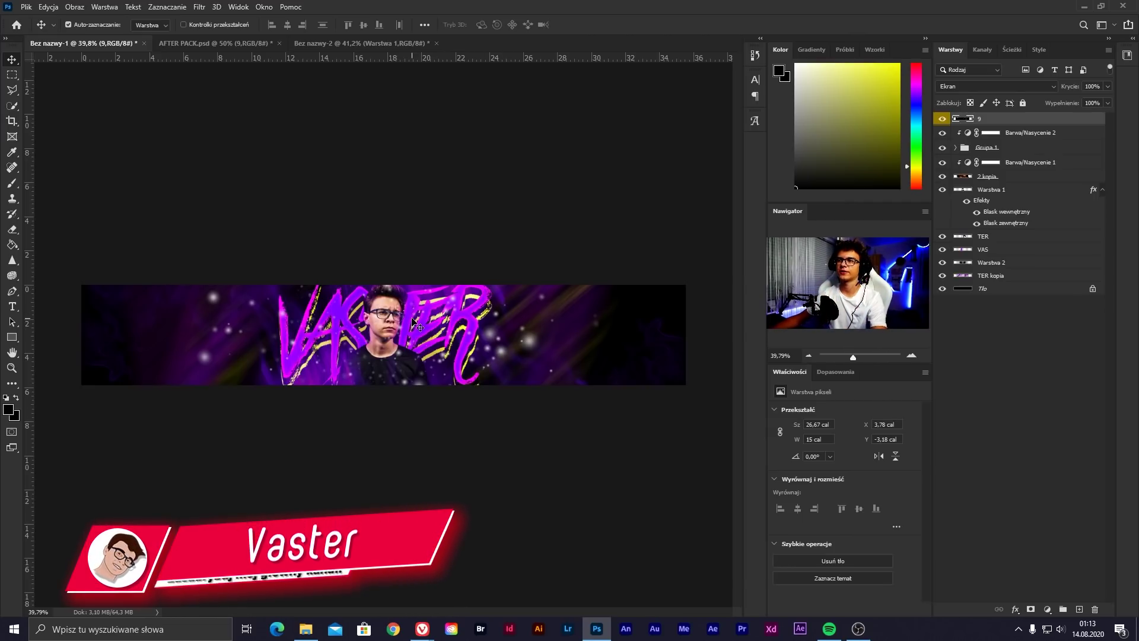
pyautogui.scroll(1, 273, 326)
pyautogui.click(12, 229)
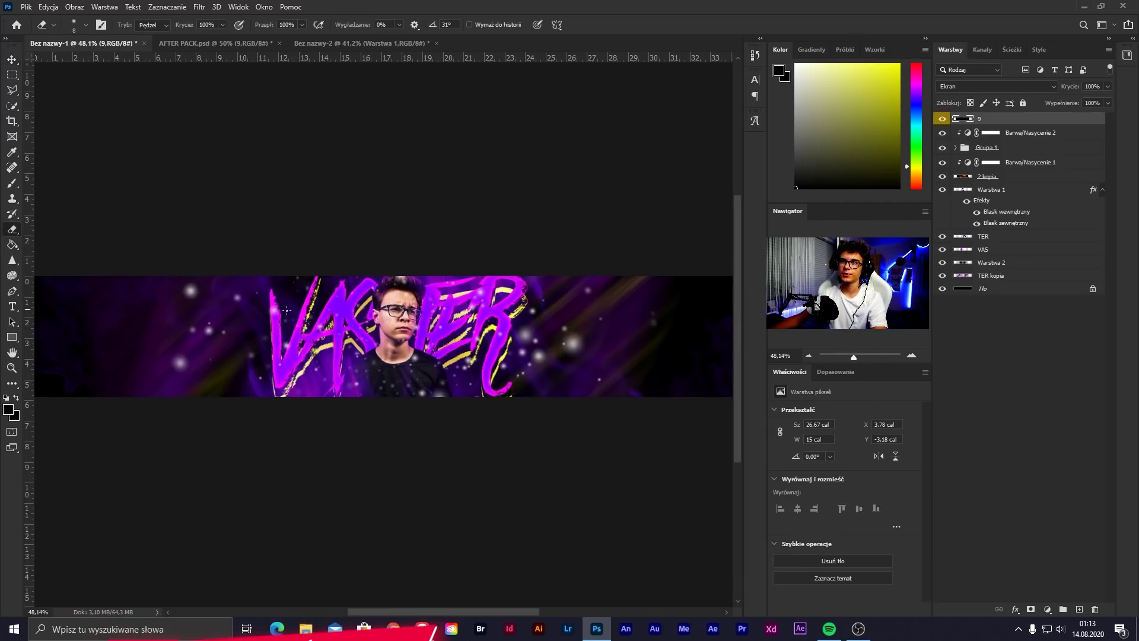
pyautogui.scroll(2, 409, 326)
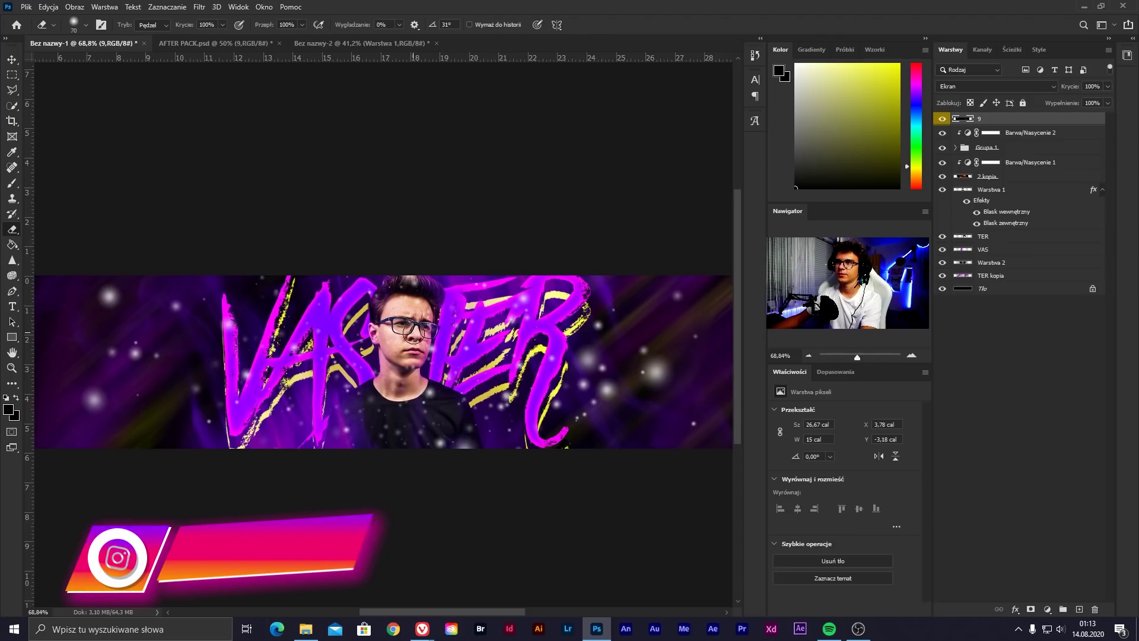
pyautogui.press(']')
pyautogui.press(']')
pyautogui.press(']')
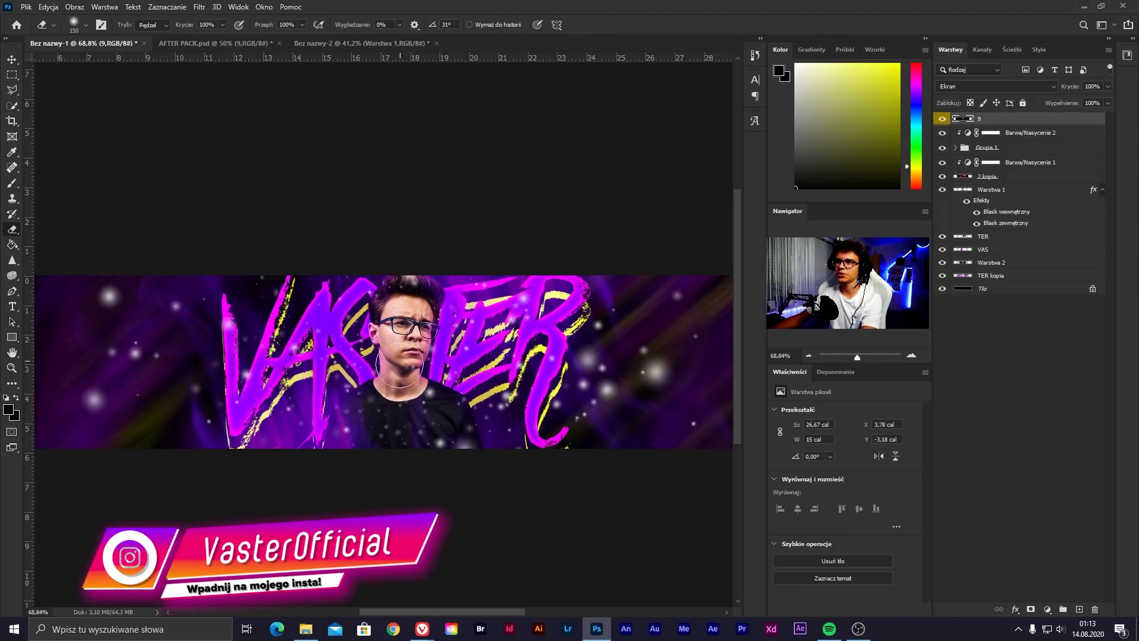
pyautogui.press(']')
pyautogui.press(']')
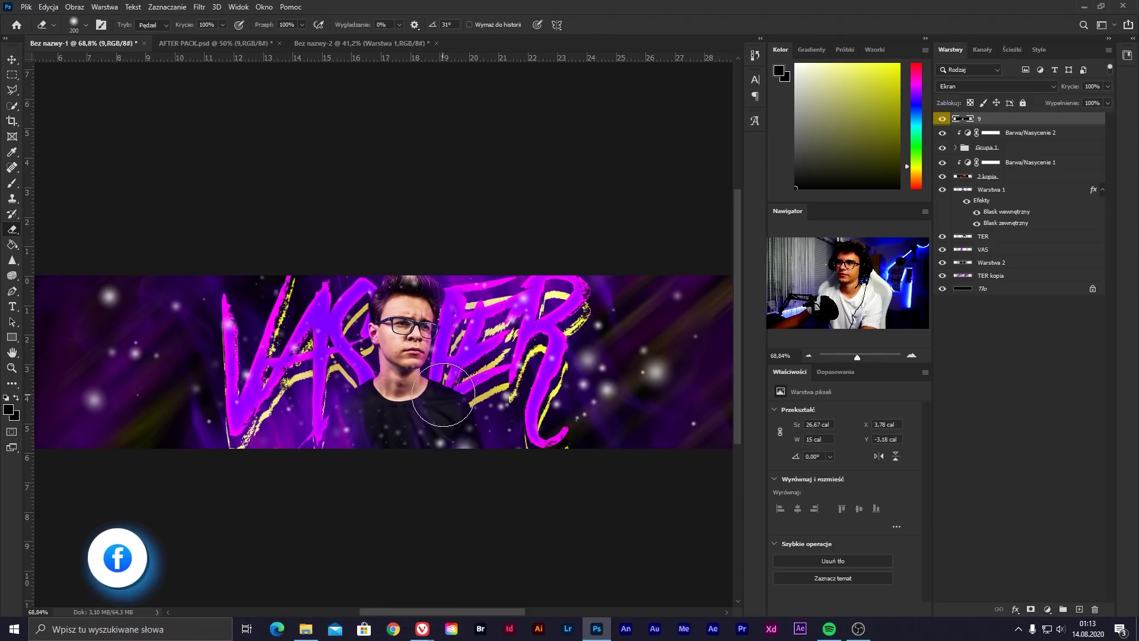
pyautogui.scroll(-2, 566, 324)
pyautogui.press('v')
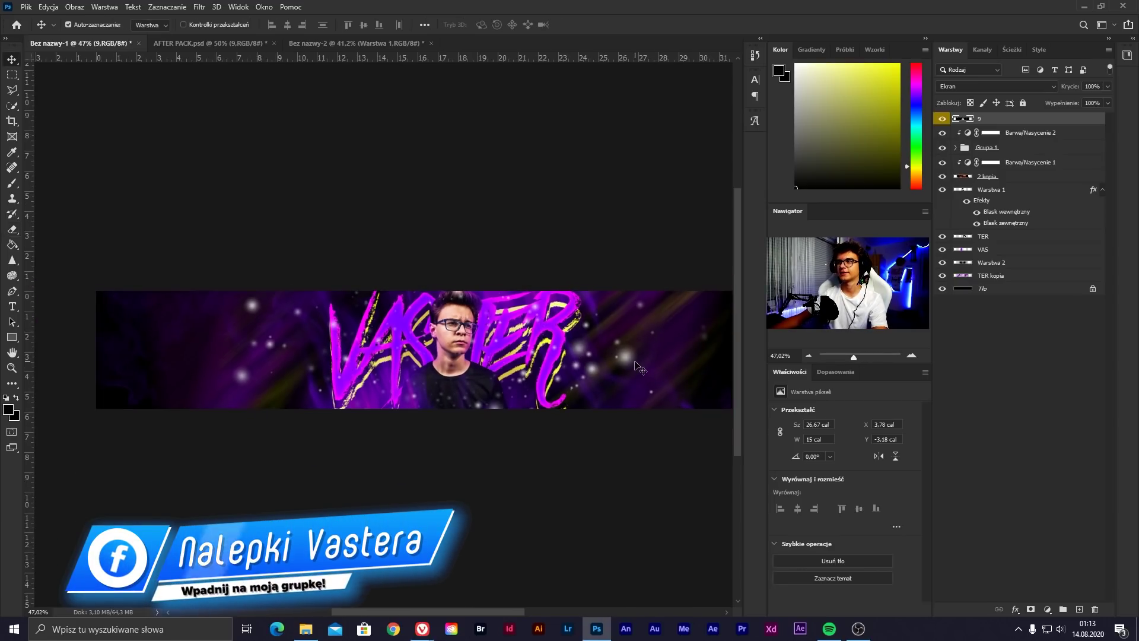
pyautogui.scroll(-2, 517, 328)
pyautogui.scroll(2, 399, 328)
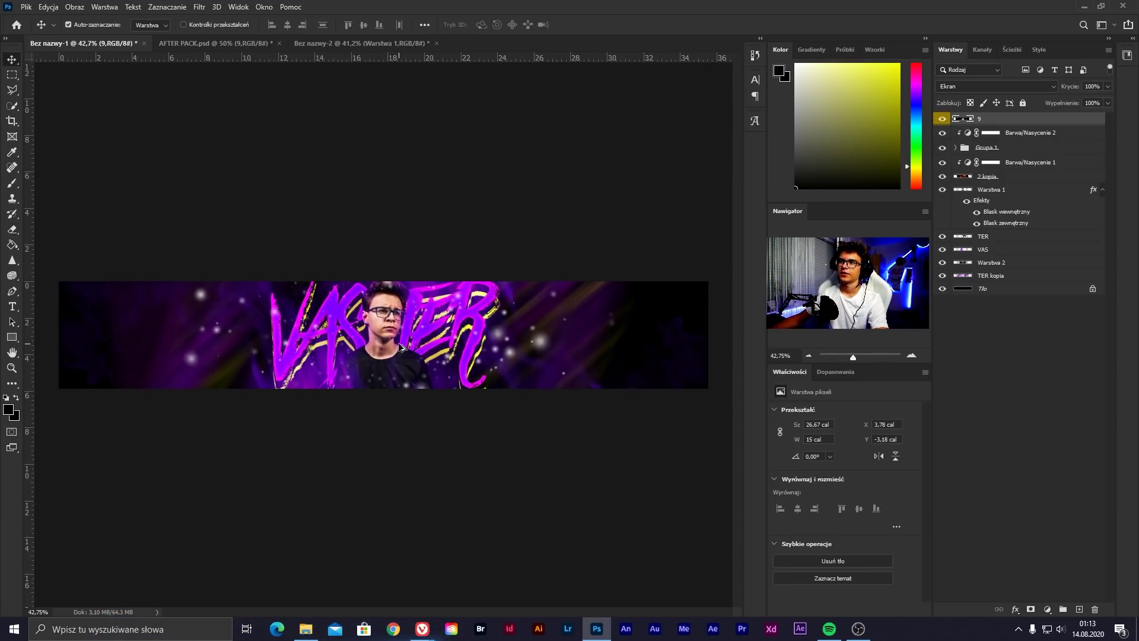
pyautogui.scroll(-1, 400, 328)
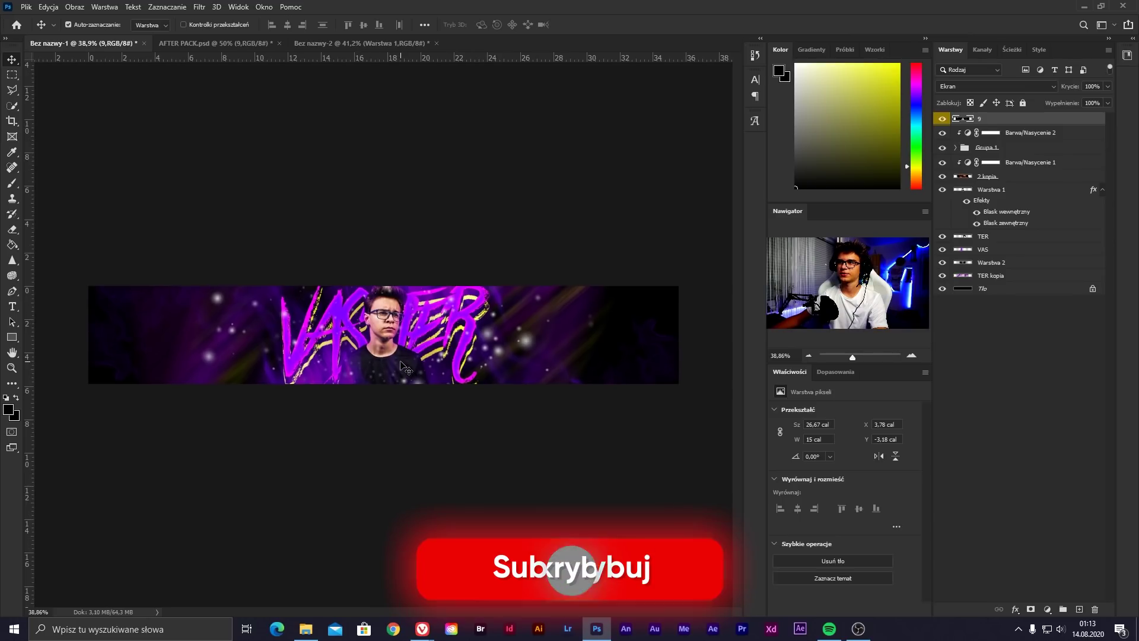
# In AFTER PACK.psd, hide PARTICLES and preview the CLOUDS layers, then hide them again
pyautogui.click(223, 43)
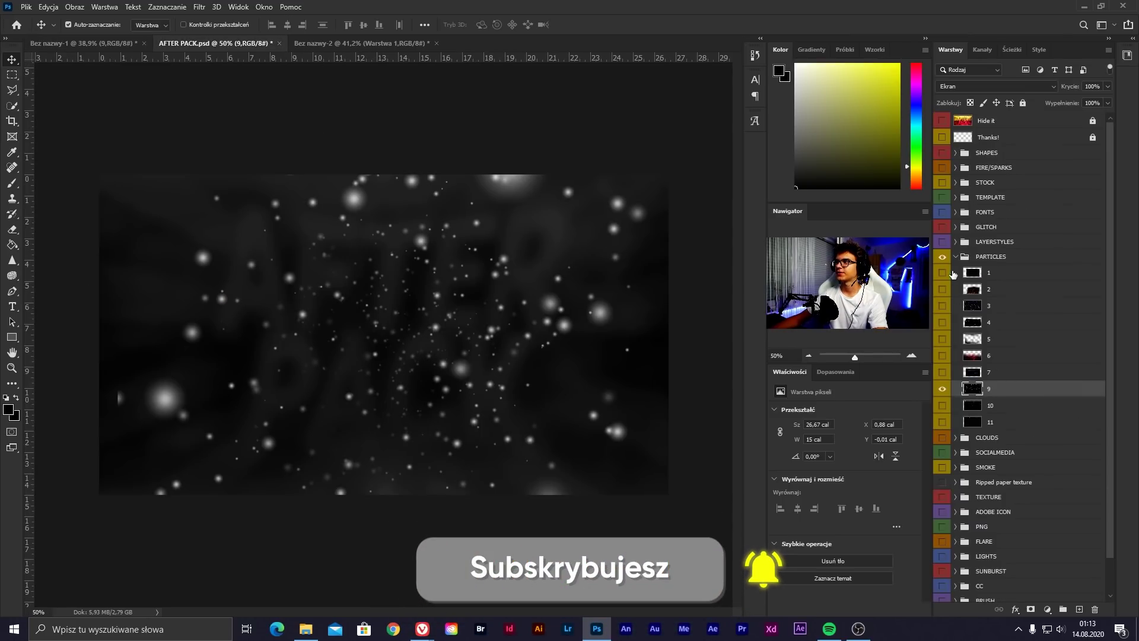
pyautogui.click(942, 256)
pyautogui.click(955, 272)
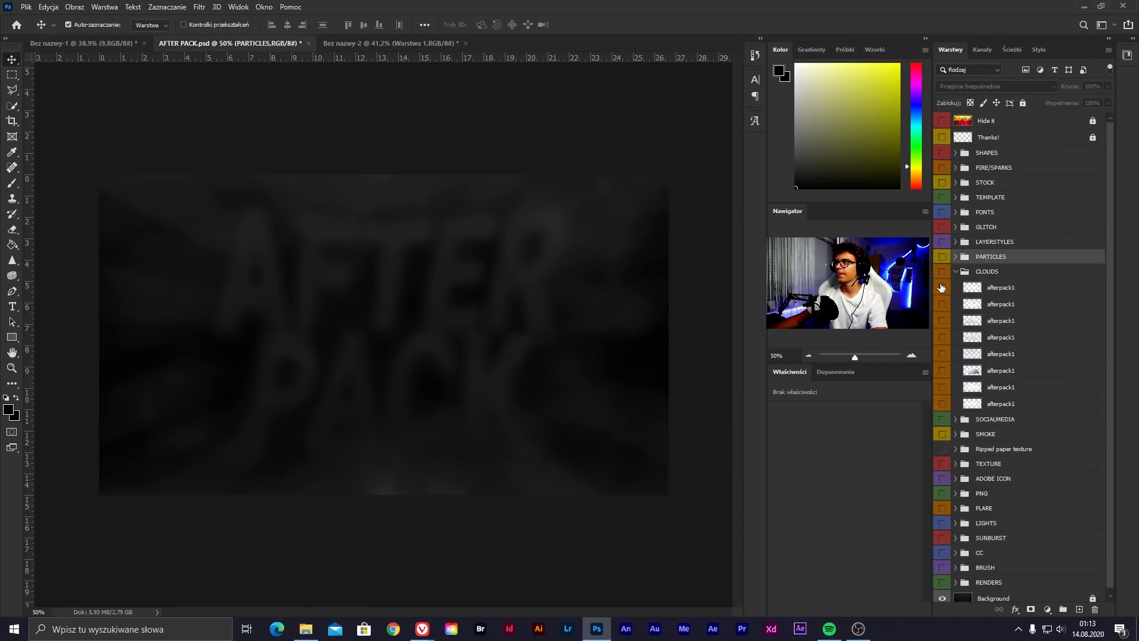
pyautogui.click(941, 287)
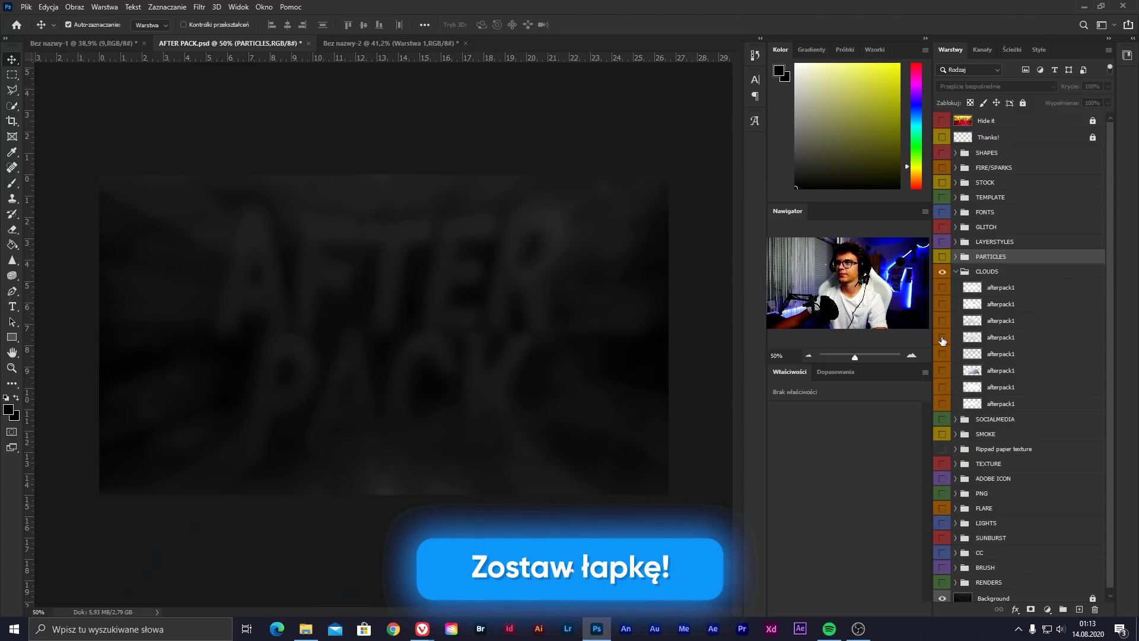
pyautogui.click(942, 337)
pyautogui.click(942, 337)
pyautogui.click(942, 354)
pyautogui.click(942, 370)
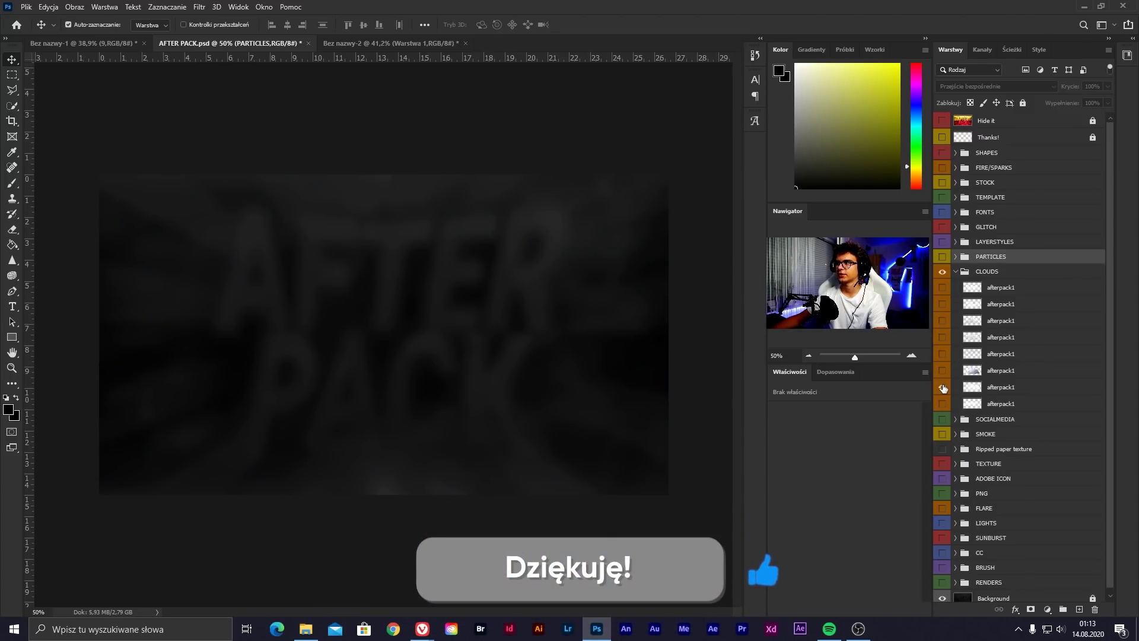
pyautogui.click(942, 387)
pyautogui.click(942, 387)
pyautogui.click(942, 271)
pyautogui.click(956, 271)
# Show the SMOKE group and select the third afterpack1 smoke layer
pyautogui.click(956, 301)
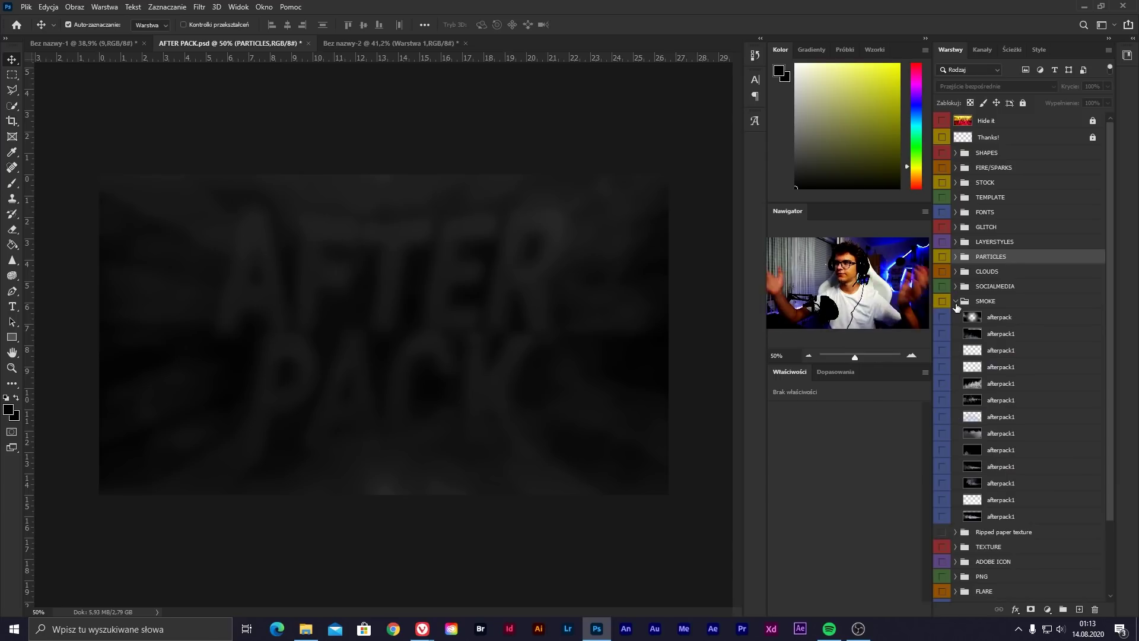
pyautogui.click(942, 333)
pyautogui.click(942, 333)
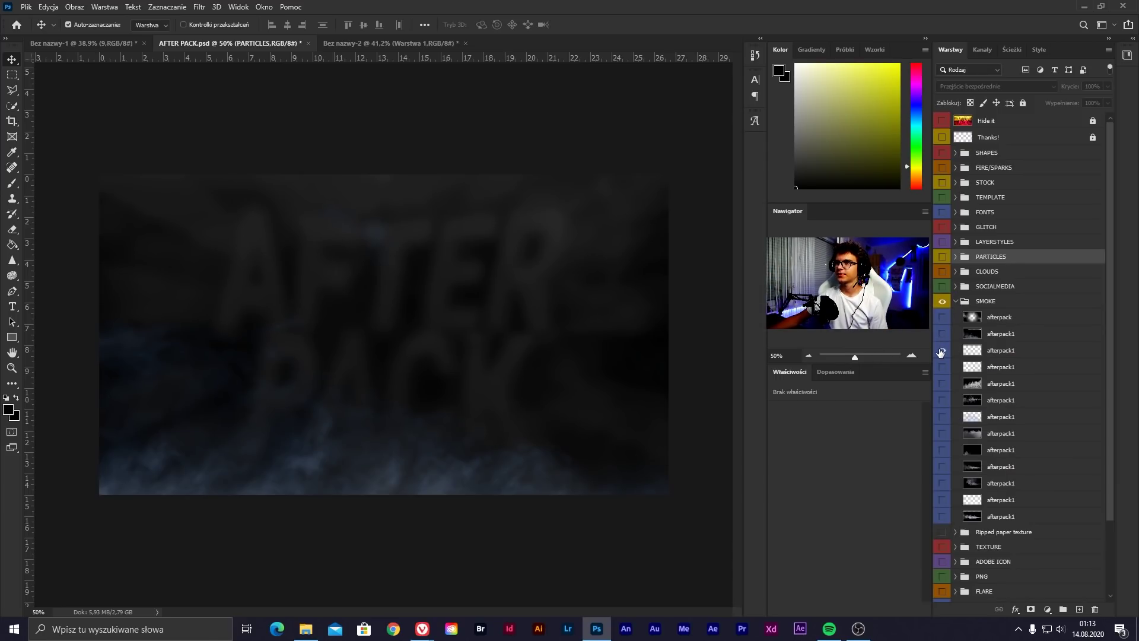
pyautogui.click(1023, 351)
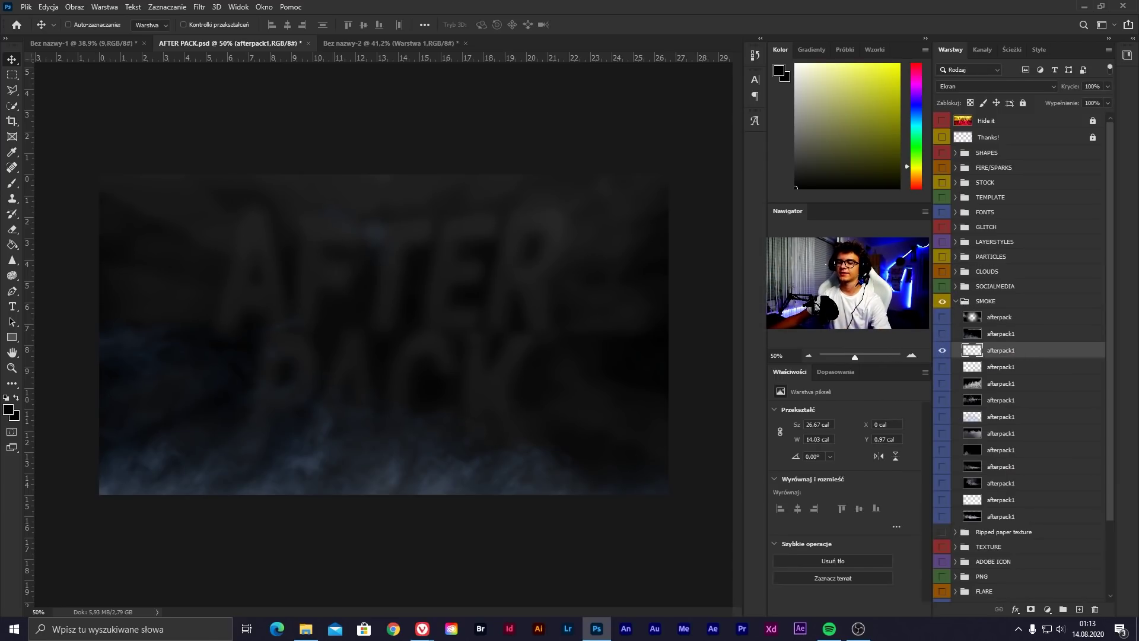
# Bring the afterpack1 smoke into the banner at Normal blend, over the left half
pyautogui.moveTo(108, 44)
pyautogui.mouseDown()
pyautogui.moveTo(332, 203)
pyautogui.moveTo(320, 260)
pyautogui.mouseUp()
pyautogui.hotkey('ctrl', 't')
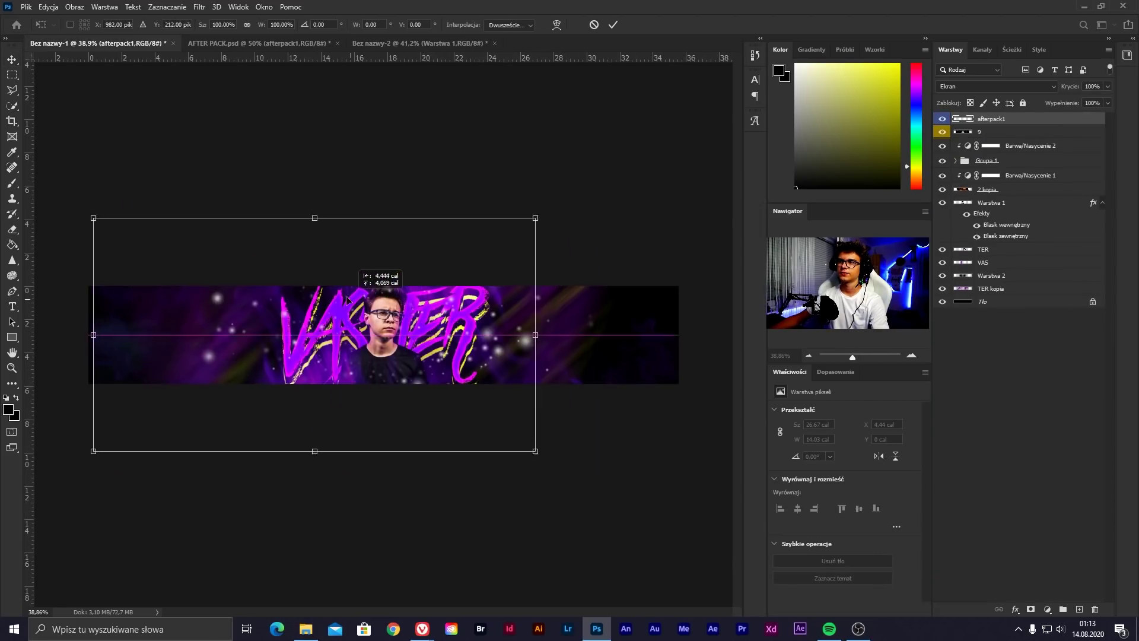
pyautogui.press('Return')
pyautogui.click(996, 86)
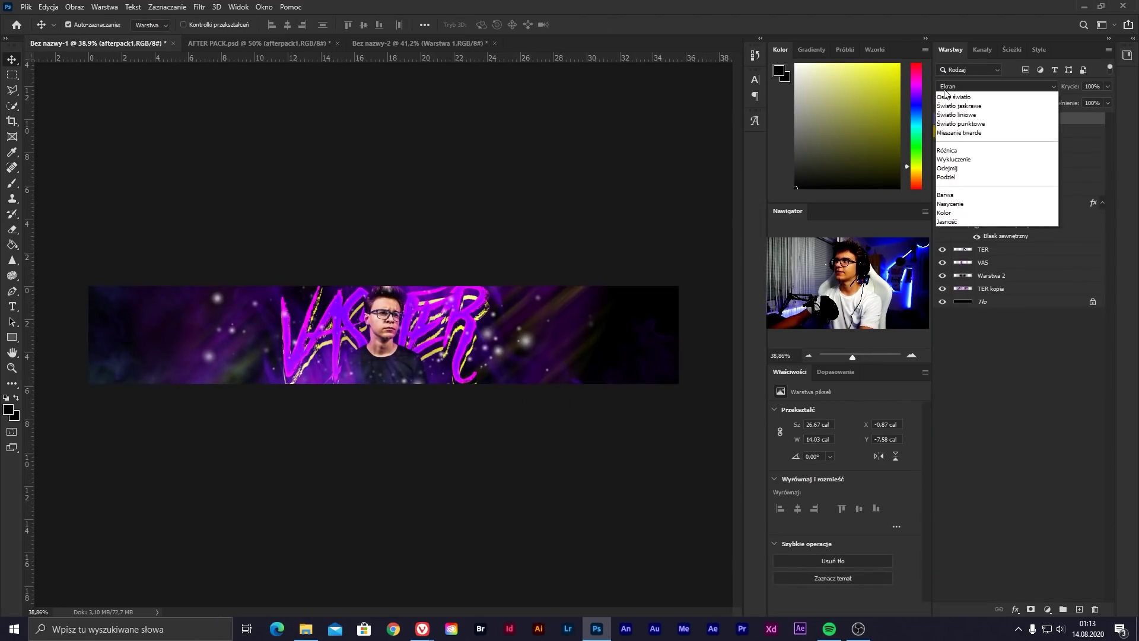
pyautogui.click(948, 94)
pyautogui.hotkey('ctrl', 't')
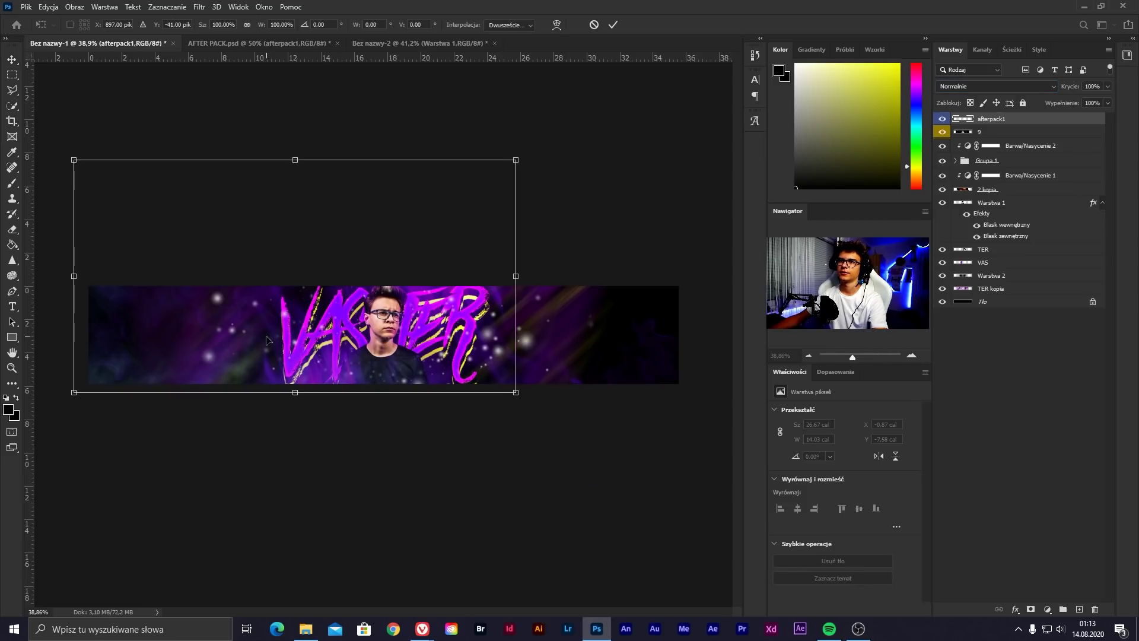
pyautogui.moveTo(391, 343); pyautogui.dragTo(275, 351)
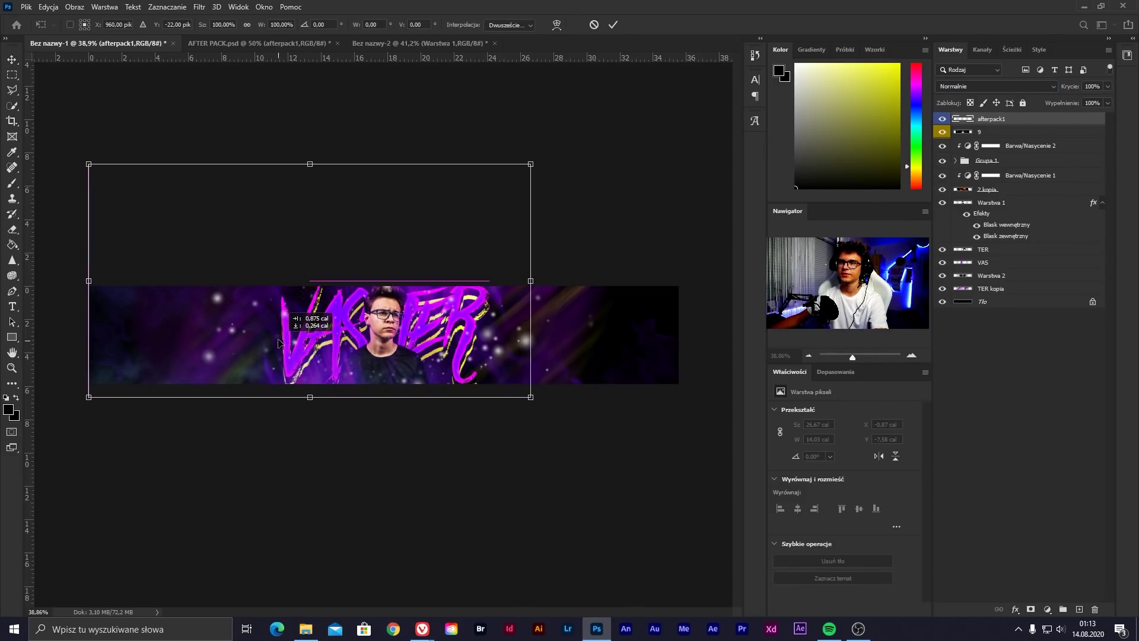
pyautogui.moveTo(274, 352); pyautogui.dragTo(277, 339)
pyautogui.press('Return')
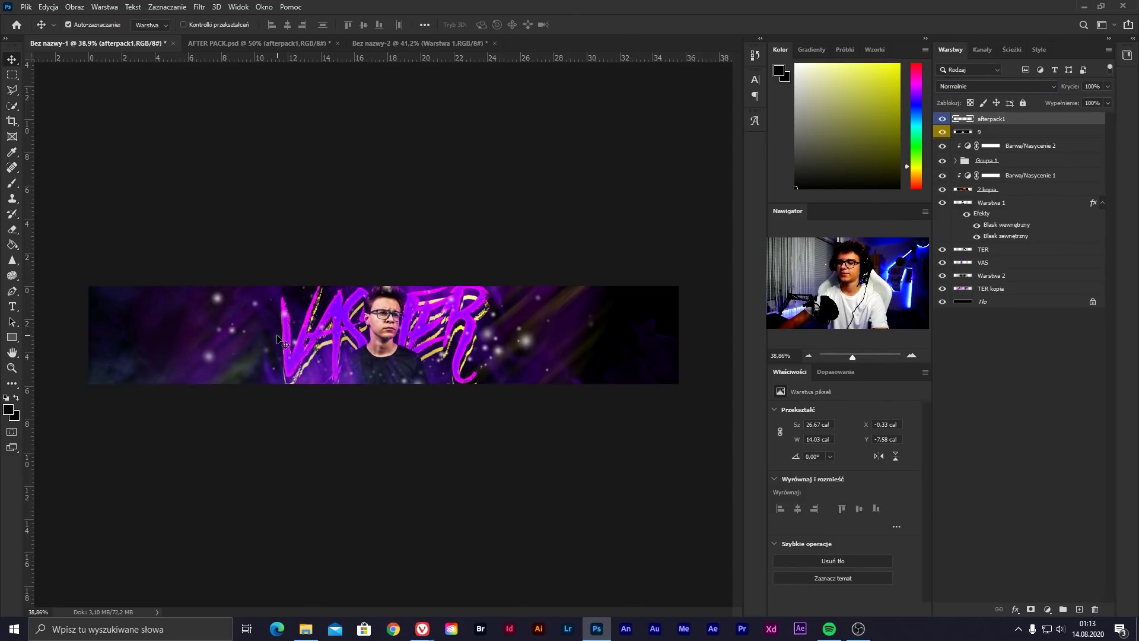
# Duplicate the smoke, flip the copy horizontally and move it to the banner's right side
pyautogui.hotkey('ctrl', 'j')
pyautogui.click(48, 7)
pyautogui.moveTo(64, 277)
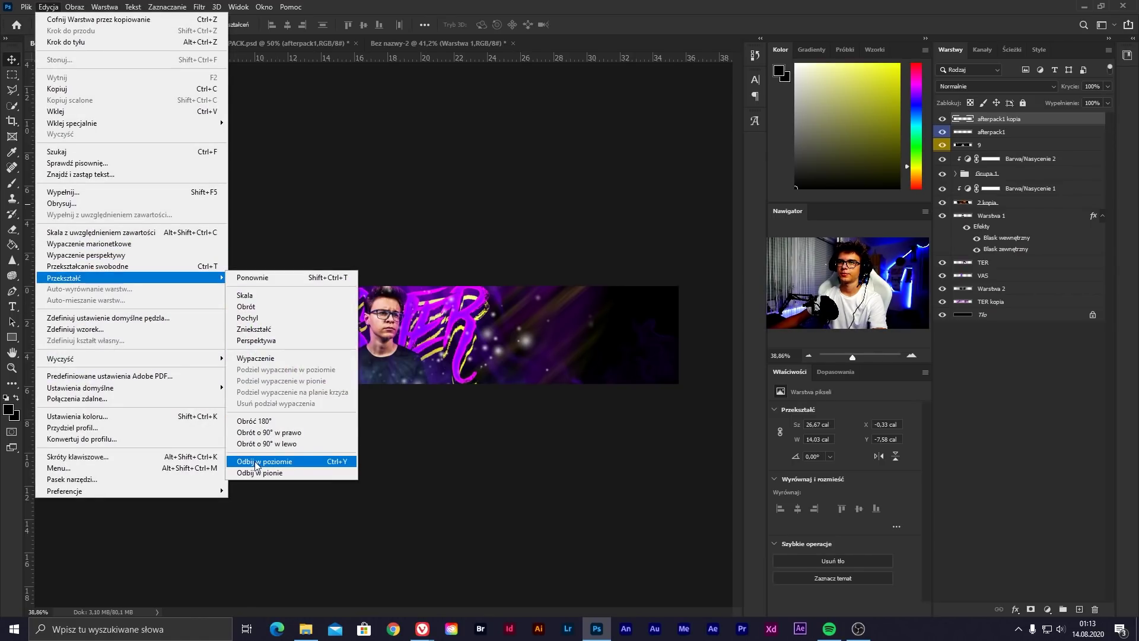
pyautogui.click(264, 461)
pyautogui.hotkey('ctrl', 't')
pyautogui.moveTo(291, 350)
pyautogui.mouseDown()
pyautogui.moveTo(469, 350)
pyautogui.moveTo(456, 350)
pyautogui.mouseUp()
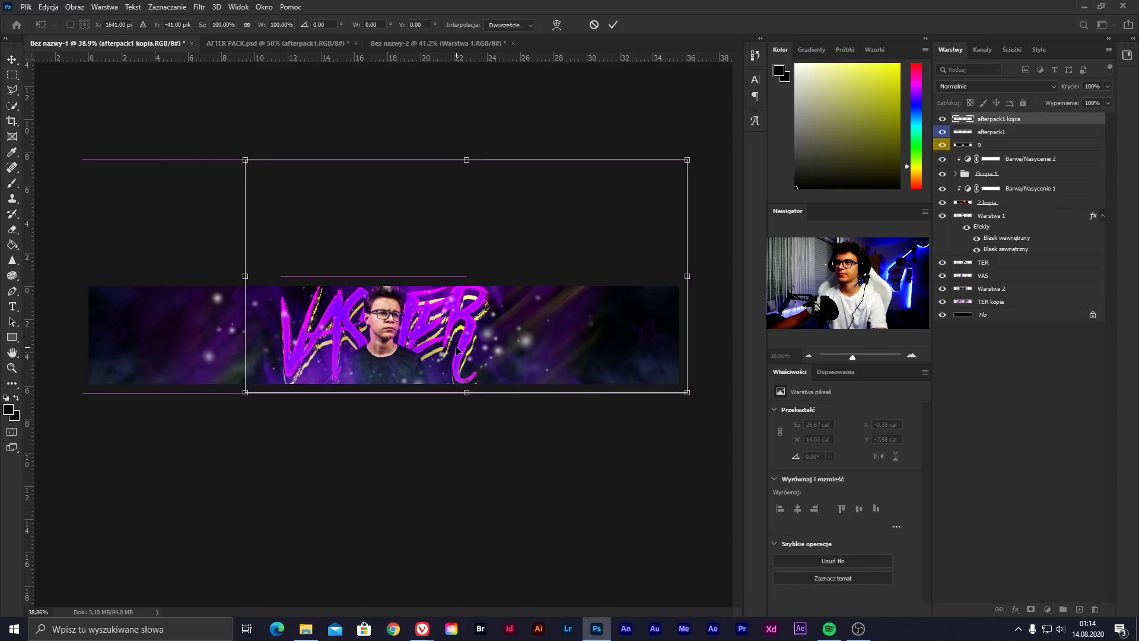
pyautogui.press('Return')
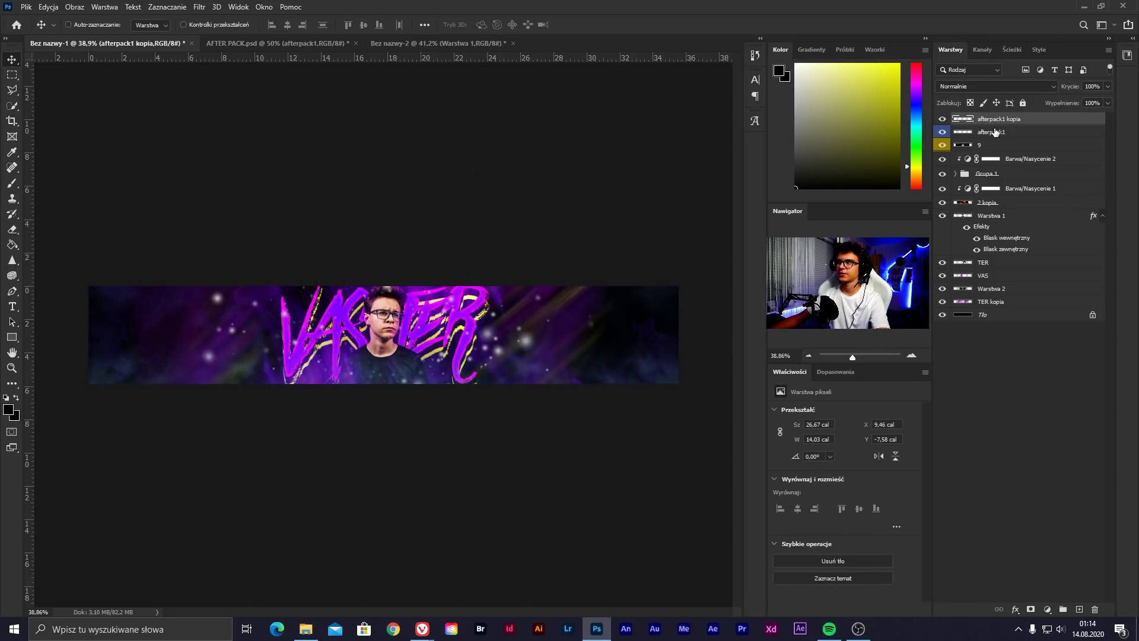
# Merge both smoke layers into one and set its blend to Rozjaśnianie (Lighten)
pyautogui.keyDown('shift'); pyautogui.click(995, 132); pyautogui.keyUp('shift')
pyautogui.hotkey('ctrl', 'e')
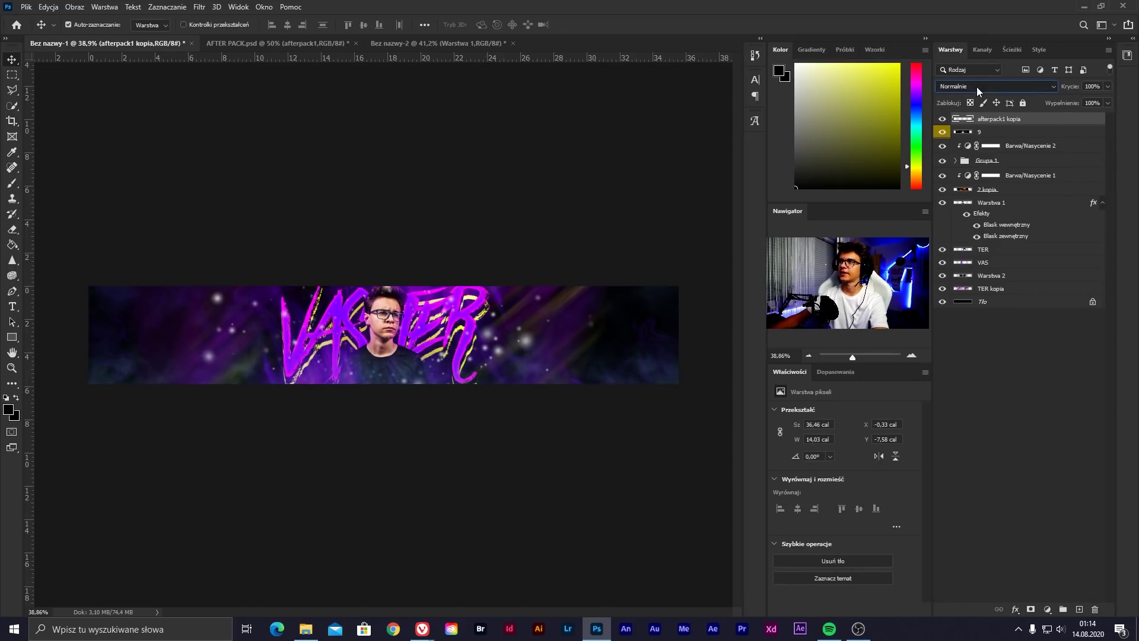
pyautogui.scroll(-2, 977, 86)
pyautogui.scroll(-2, 976, 87)
pyautogui.scroll(-2, 976, 87)
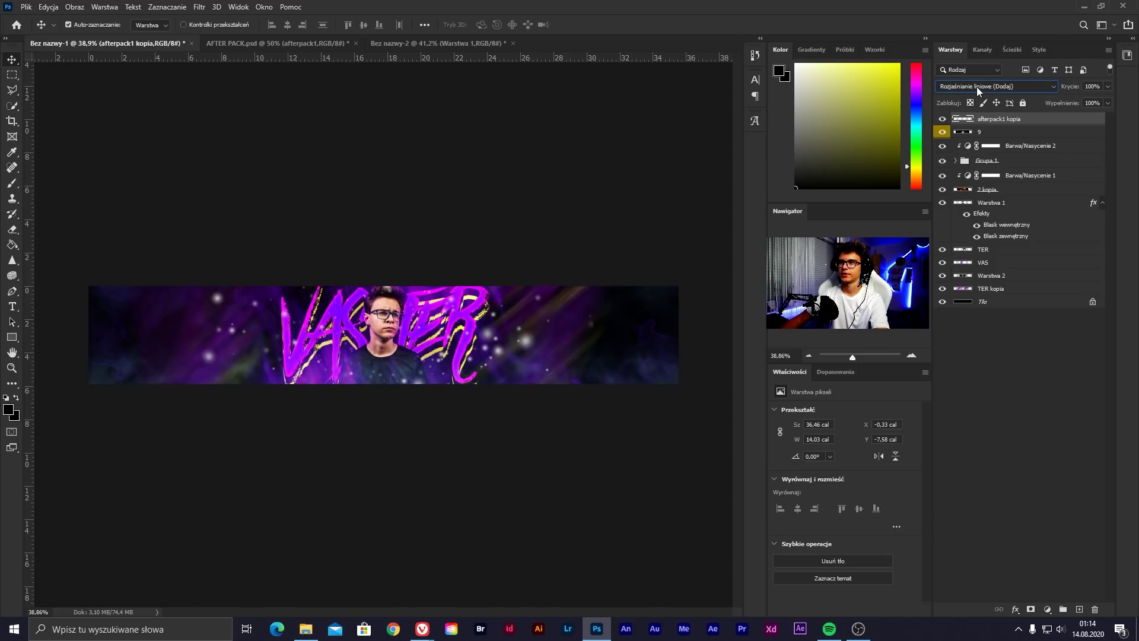
pyautogui.scroll(-2, 976, 87)
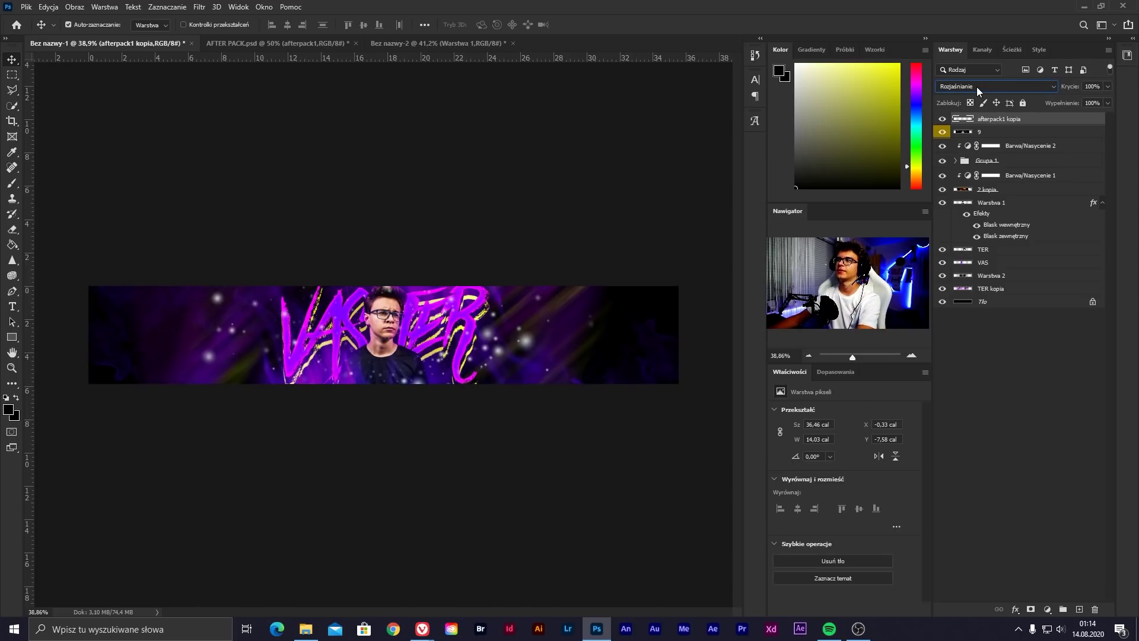
# In AFTER PACK.psd, reveal the TEXTURE group and show the Texture 4 scratches layer
pyautogui.click(251, 44)
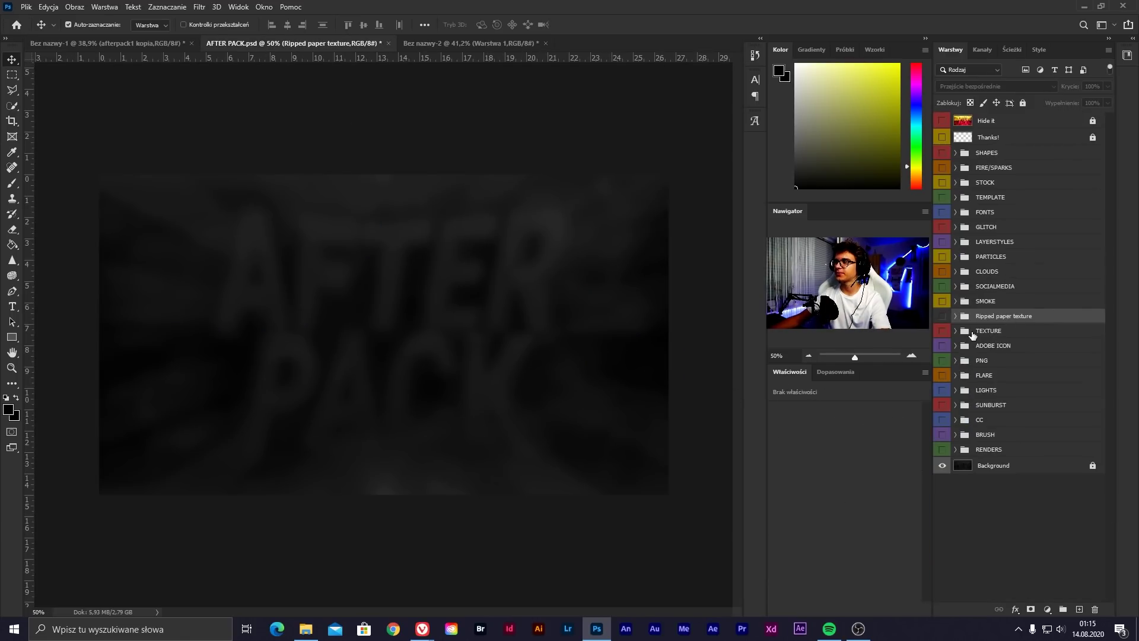
pyautogui.click(955, 330)
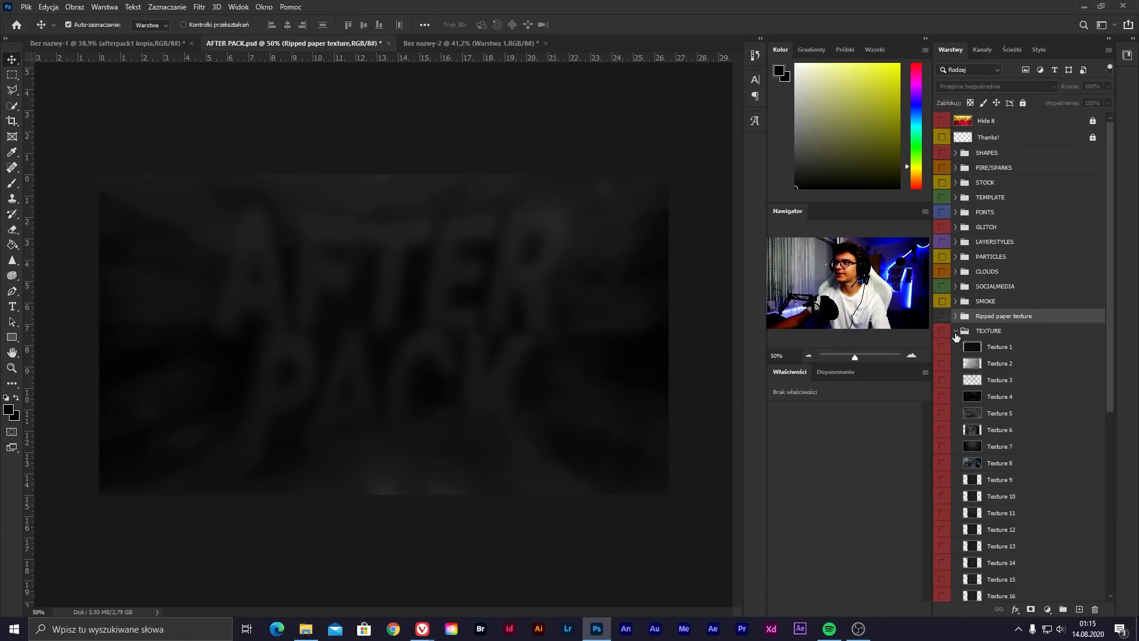
pyautogui.click(942, 346)
pyautogui.click(941, 379)
pyautogui.click(941, 380)
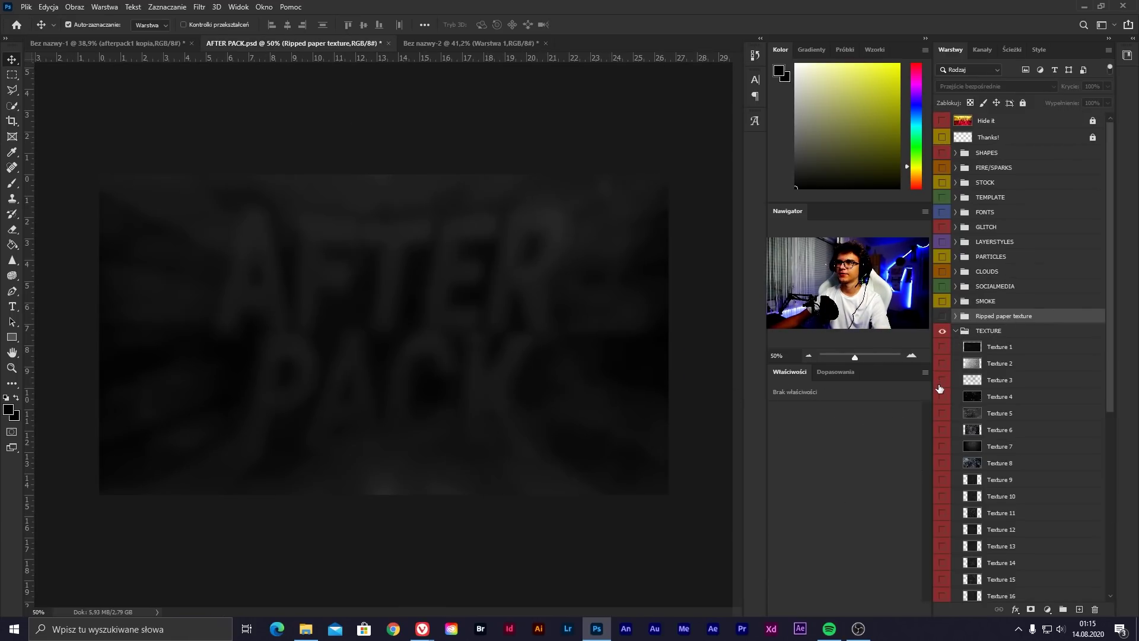
pyautogui.click(941, 396)
pyautogui.click(1006, 397)
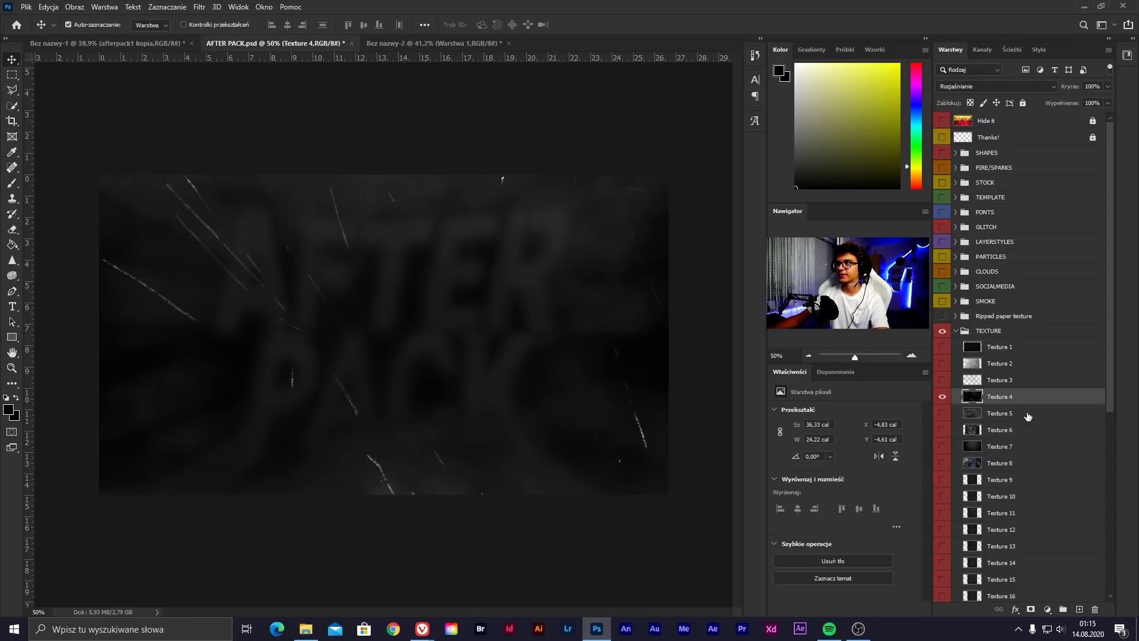
# Copy the Texture 4 scratches into the banner, move them up-left, and duplicate the layer
pyautogui.moveTo(143, 37); pyautogui.dragTo(415, 284)
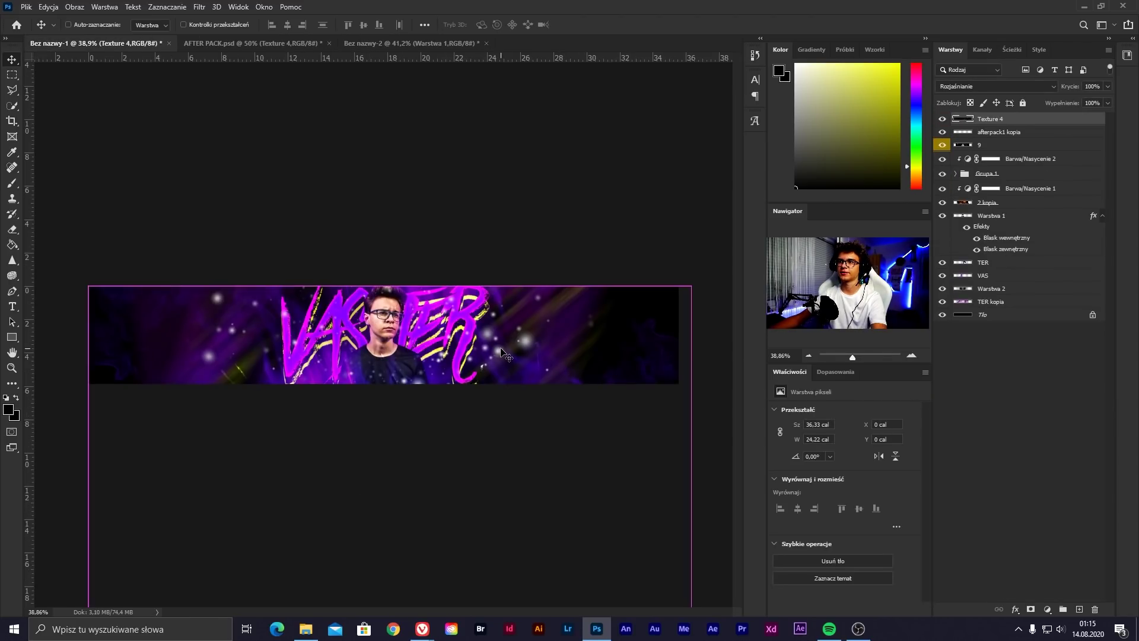
pyautogui.hotkey('ctrl', 't')
pyautogui.moveTo(449, 244); pyautogui.dragTo(396, 230)
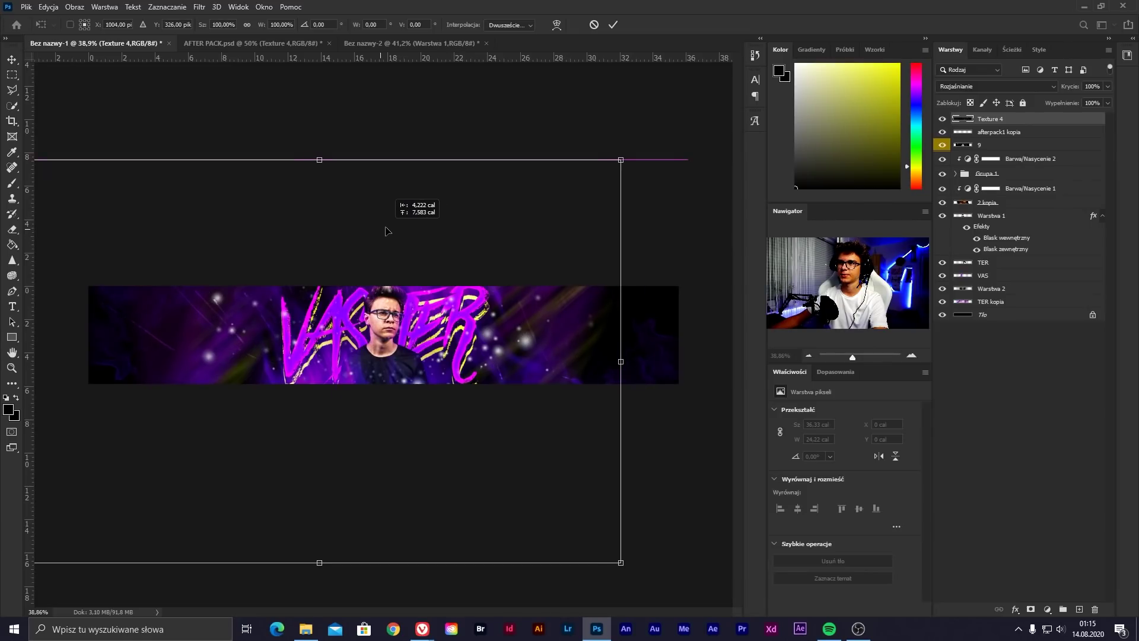
pyautogui.press('Return')
pyautogui.hotkey('ctrl', 'j')
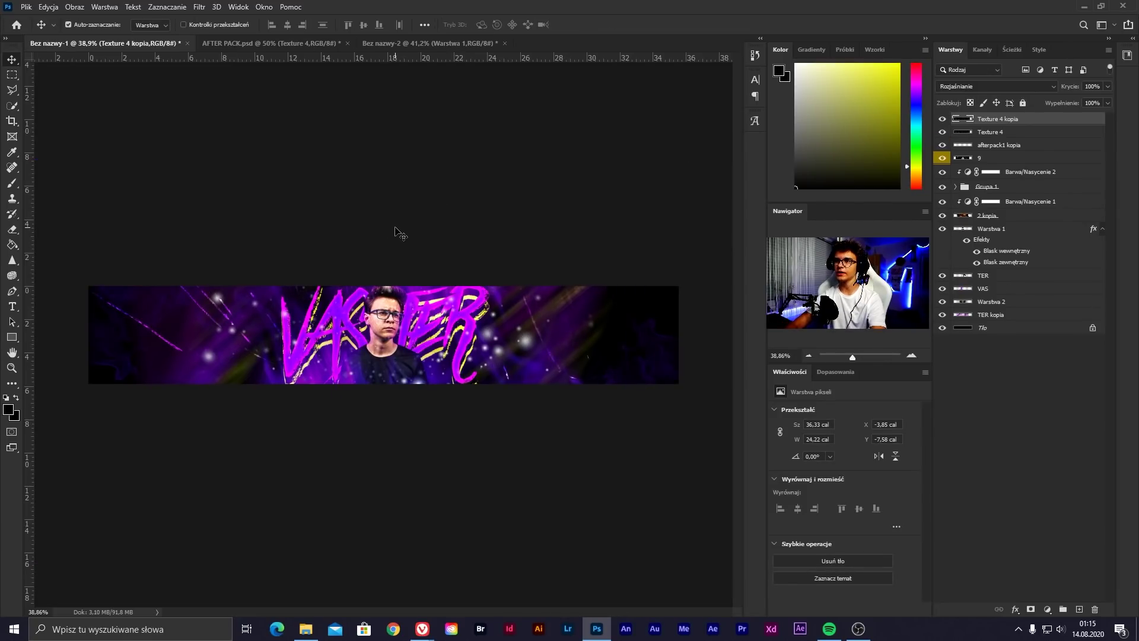
# Flip Texture 4 kopia horizontally, shift it sideways across the banner, and return to AFTER PACK
pyautogui.click(49, 7)
pyautogui.moveTo(132, 277)
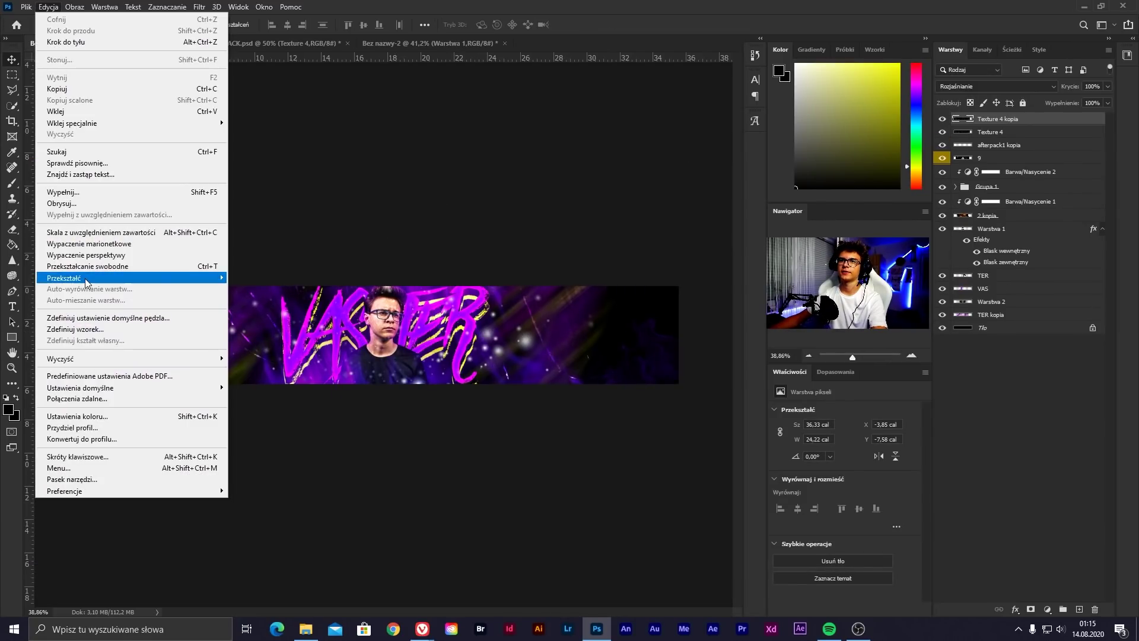
pyautogui.click(297, 467)
pyautogui.hotkey('ctrl', 't')
pyautogui.moveTo(388, 333); pyautogui.dragTo(500, 332)
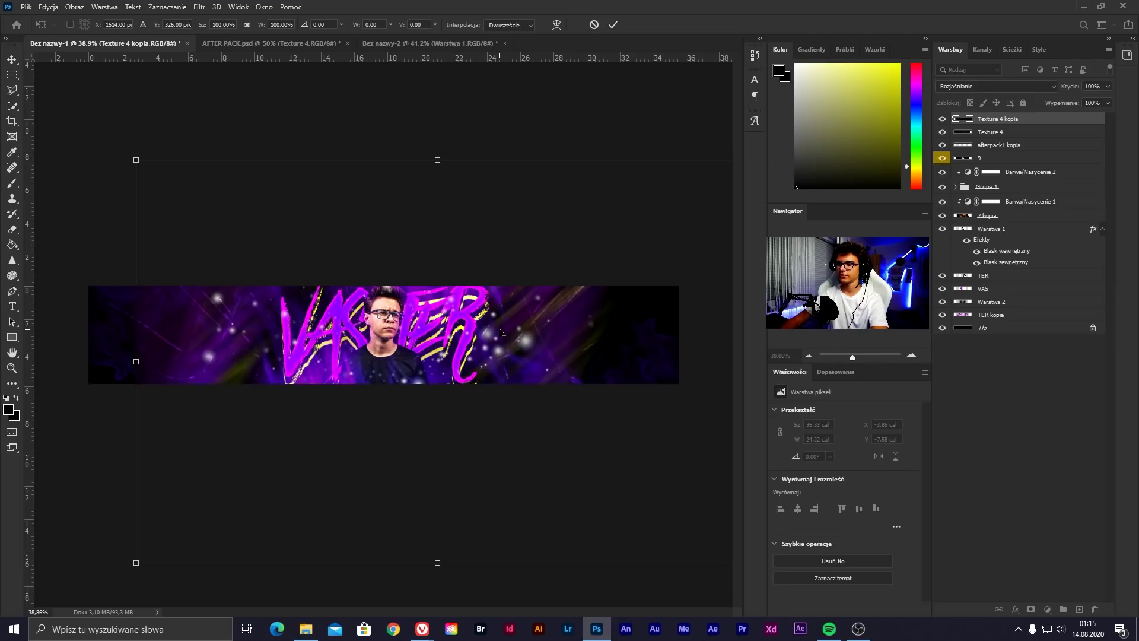
pyautogui.press('Return')
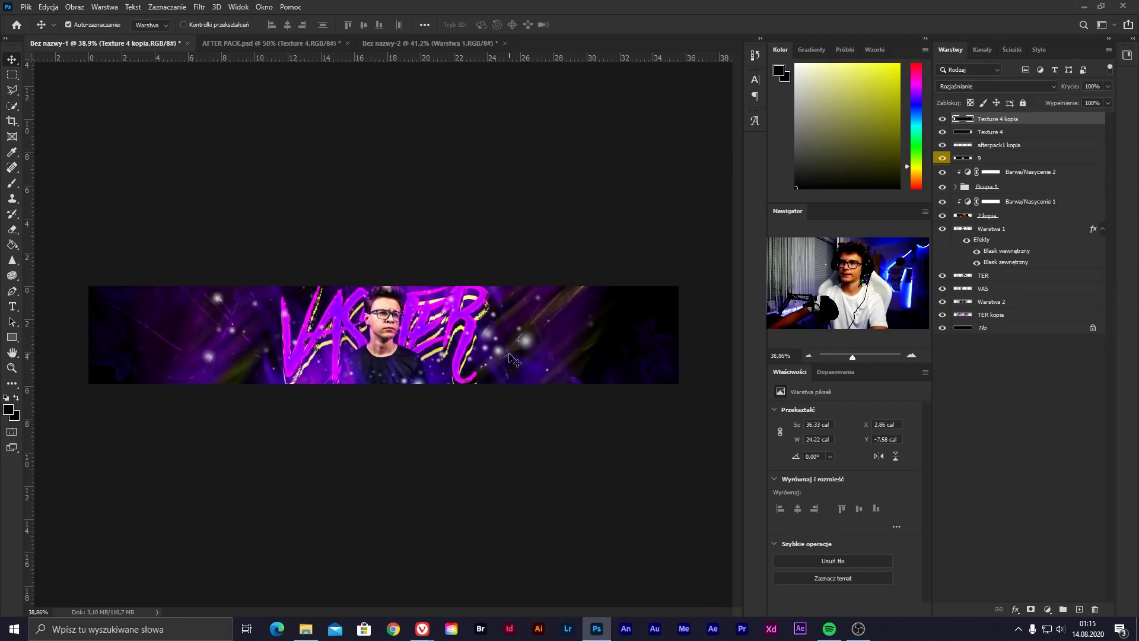
pyautogui.click(272, 43)
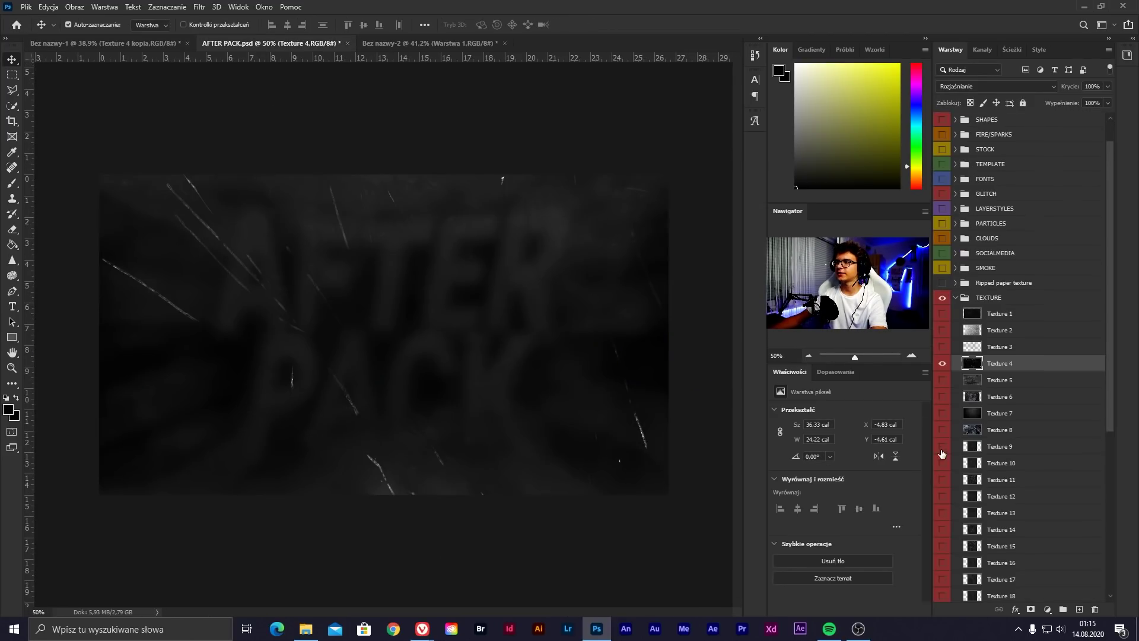
# Collapse TEXTURE, browse the PNG group, and preview the LIGHTS layers, hiding after pack3
pyautogui.click(955, 330)
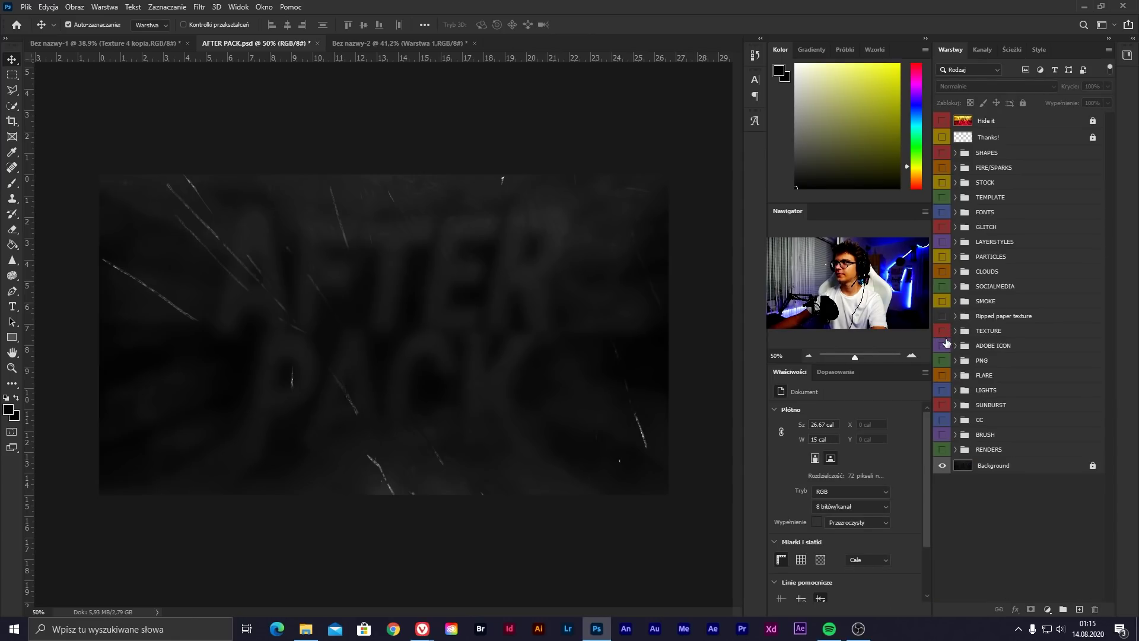
pyautogui.click(956, 360)
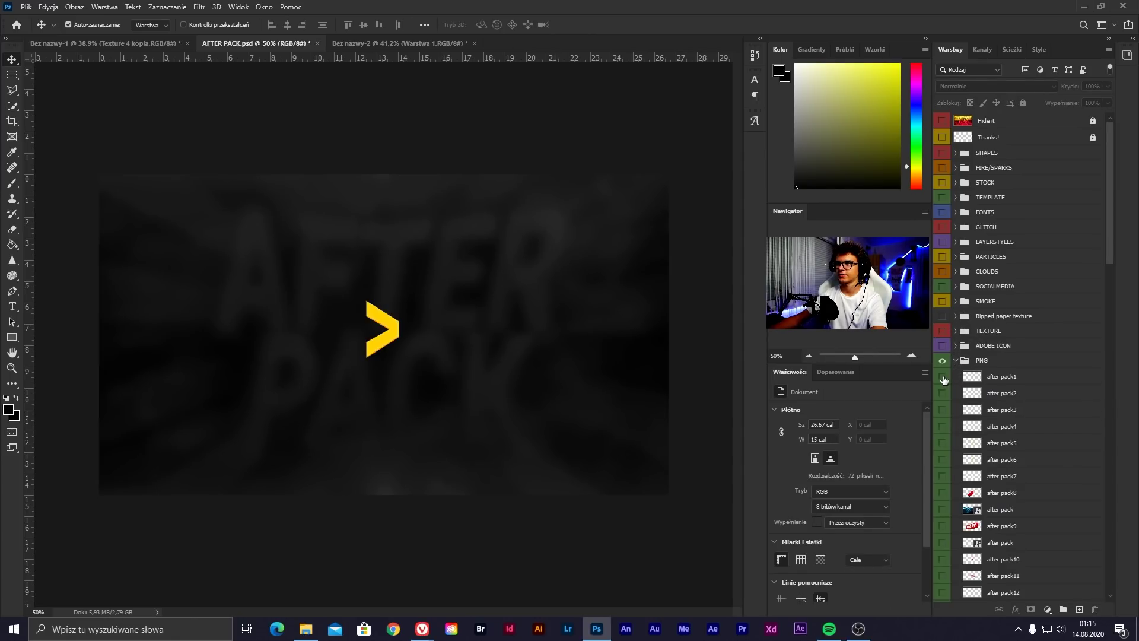
pyautogui.click(955, 360)
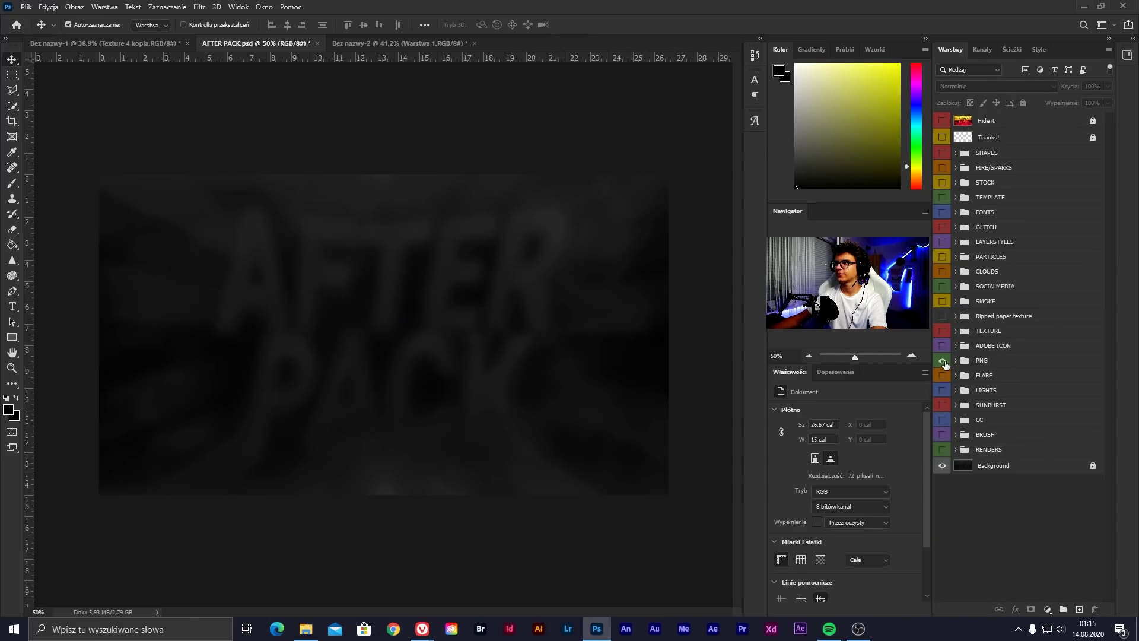
pyautogui.click(956, 389)
pyautogui.click(942, 406)
pyautogui.click(942, 422)
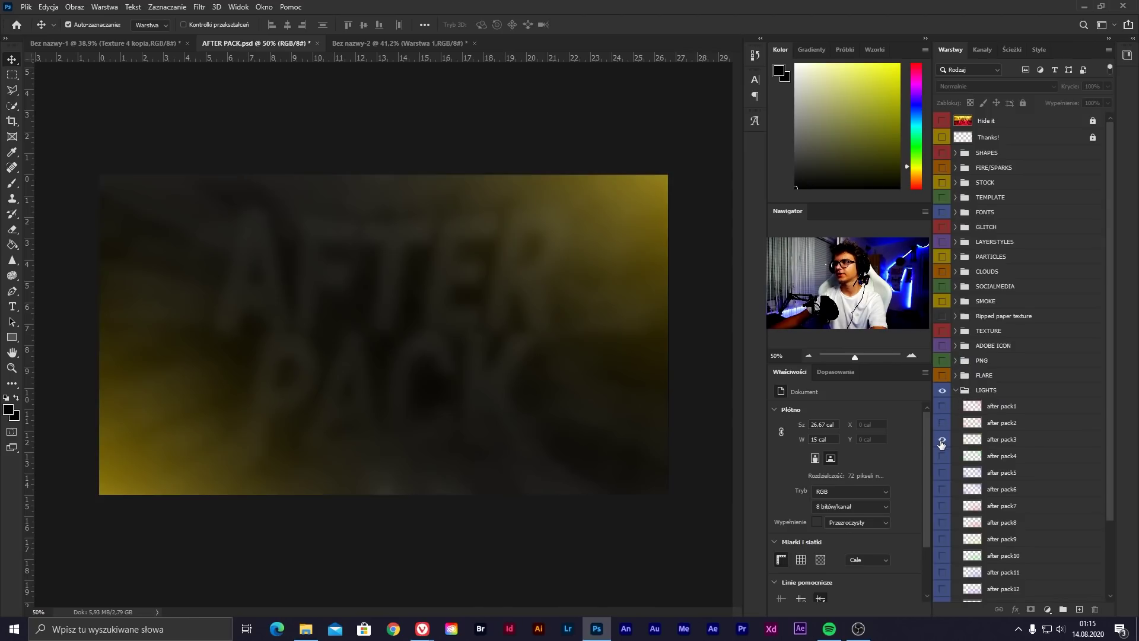
pyautogui.click(942, 439)
pyautogui.scroll(-3, 942, 439)
# Compare the after pack11, 12 and 13 lights and select the blue starry after pack11
pyautogui.doubleClick(942, 450)
pyautogui.click(942, 467)
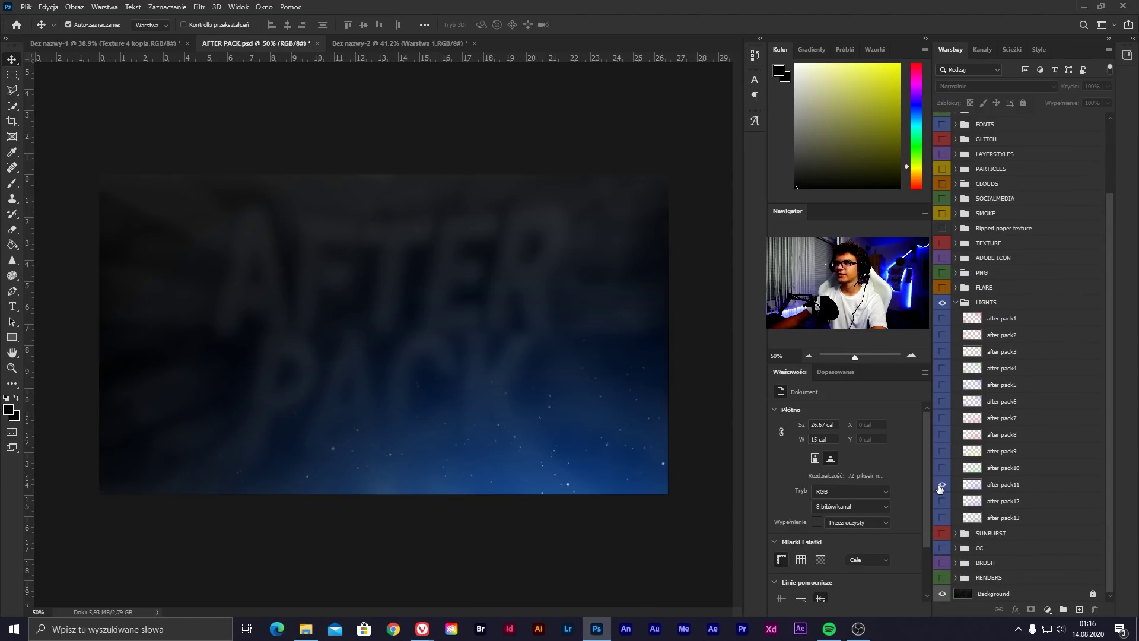
pyautogui.click(942, 484)
pyautogui.click(942, 500)
pyautogui.click(942, 518)
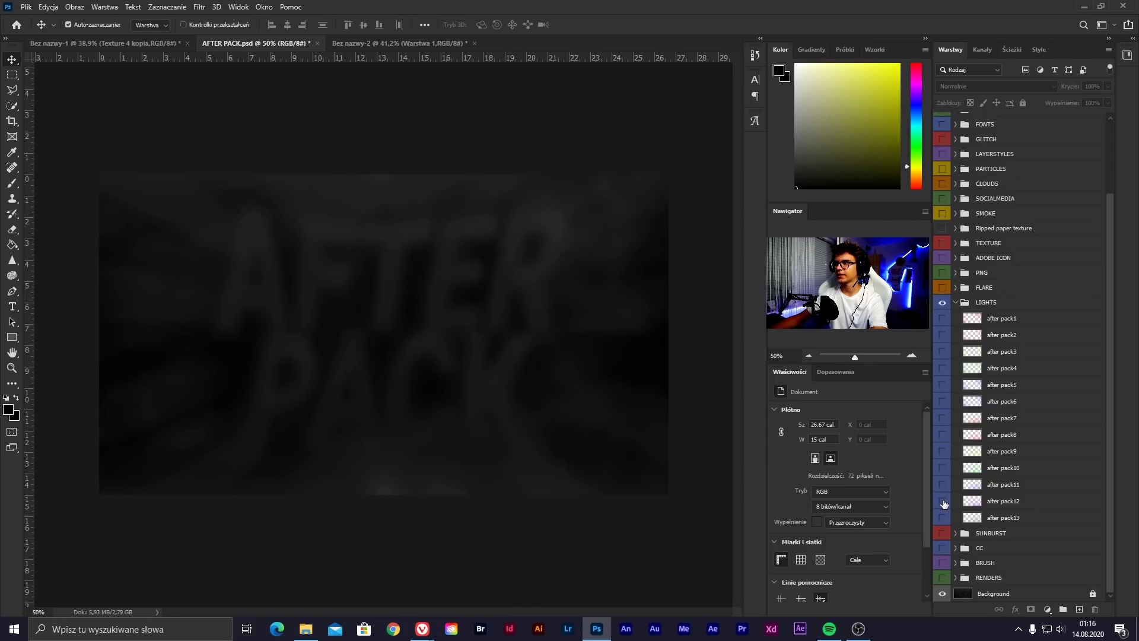
pyautogui.click(942, 500)
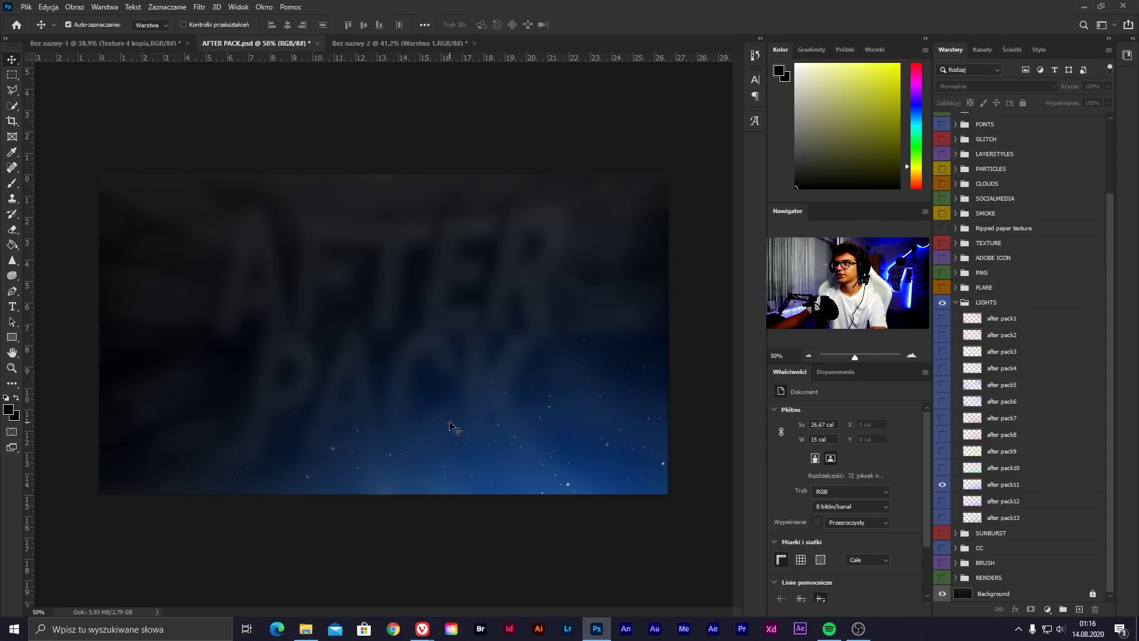
pyautogui.click(1003, 484)
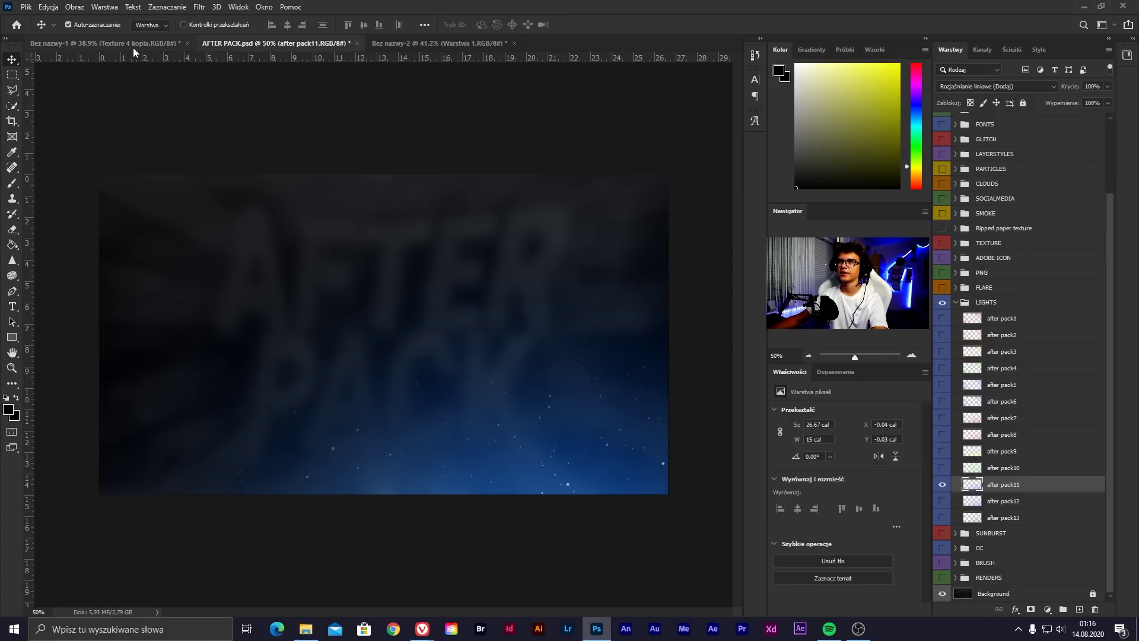
# Place after pack11 on the banner's right side and duplicate it
pyautogui.moveTo(133, 52); pyautogui.dragTo(386, 356)
pyautogui.hotkey('ctrl', 't')
pyautogui.moveTo(489, 379)
pyautogui.mouseDown()
pyautogui.moveTo(630, 289)
pyautogui.moveTo(570, 245)
pyautogui.mouseUp()
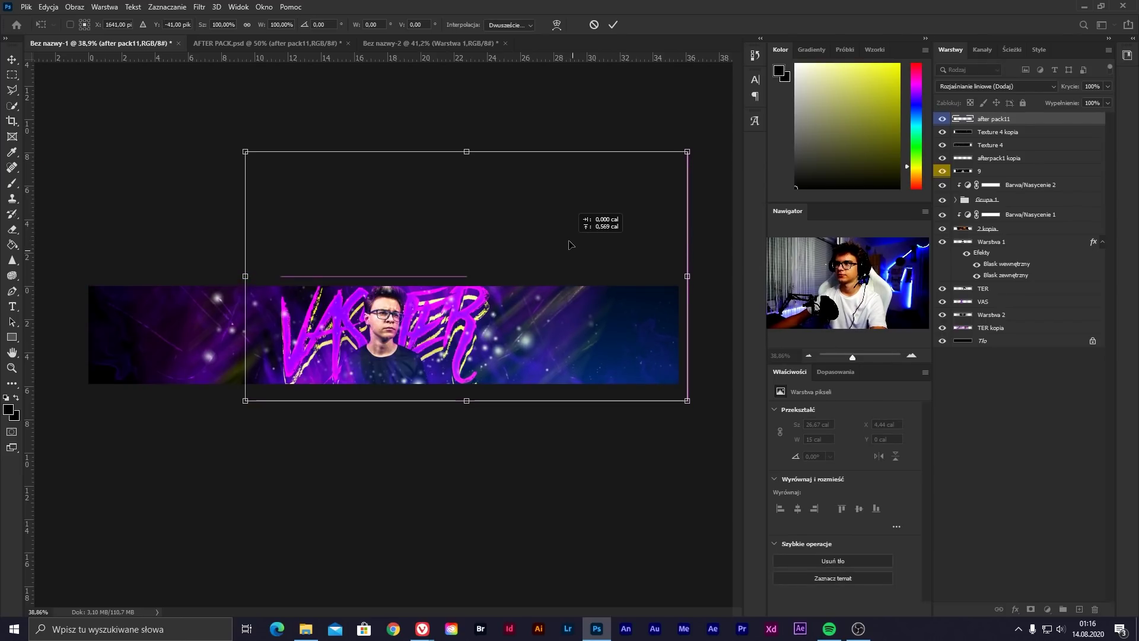
pyautogui.press('Return')
pyautogui.hotkey('ctrl', 'j')
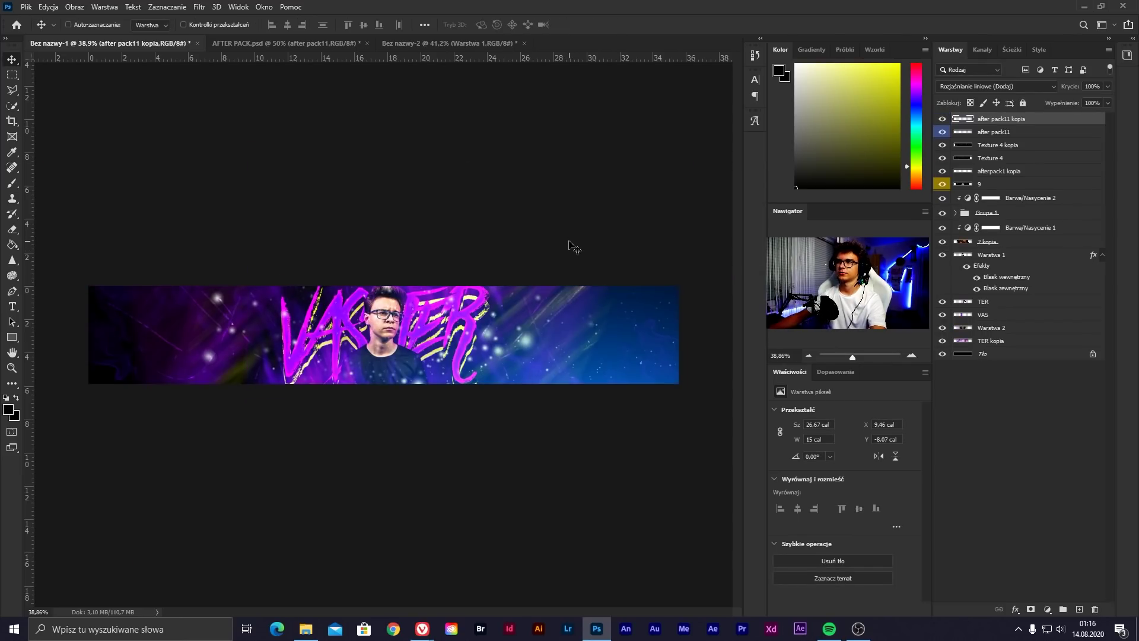
# Flip the light copy horizontally, move it to the banner's left, and return to AFTER PACK
pyautogui.click(48, 6)
pyautogui.click(305, 461)
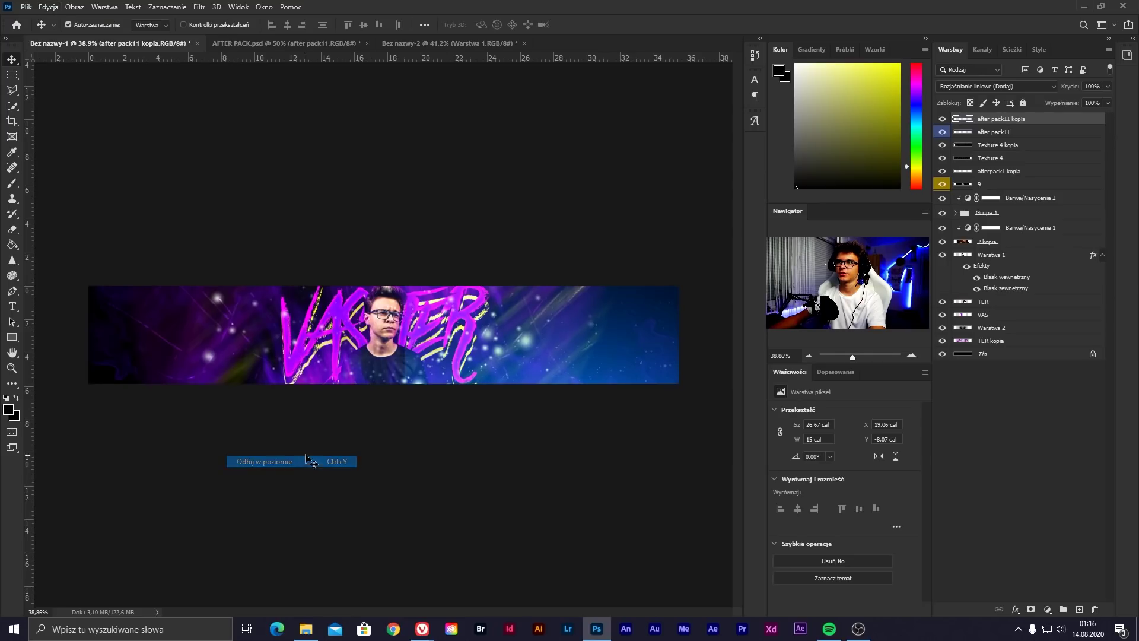
pyautogui.hotkey('ctrl', 't')
pyautogui.moveTo(549, 331); pyautogui.dragTo(236, 319)
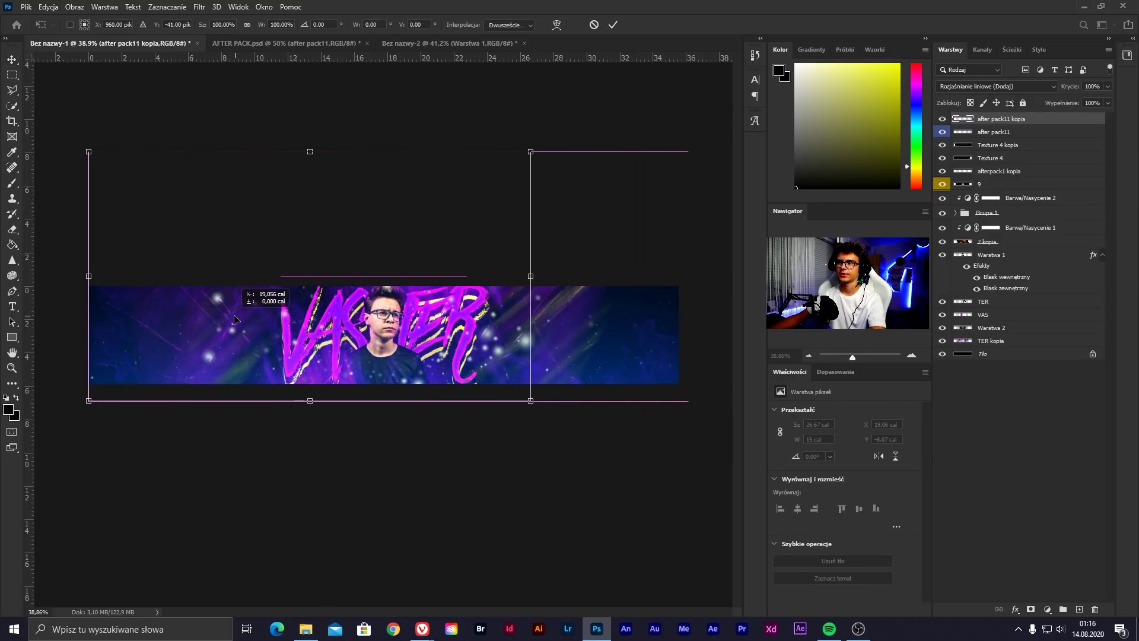
pyautogui.press('Return')
pyautogui.hotkey('ctrl', '0')
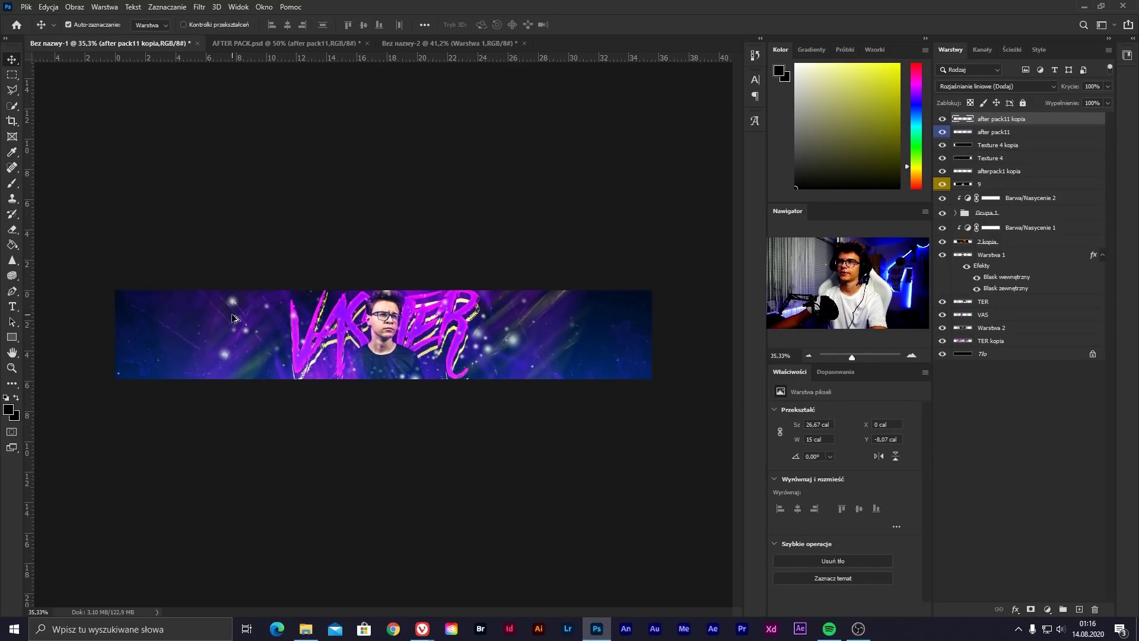
pyautogui.hotkey('ctrl', 'Tab')
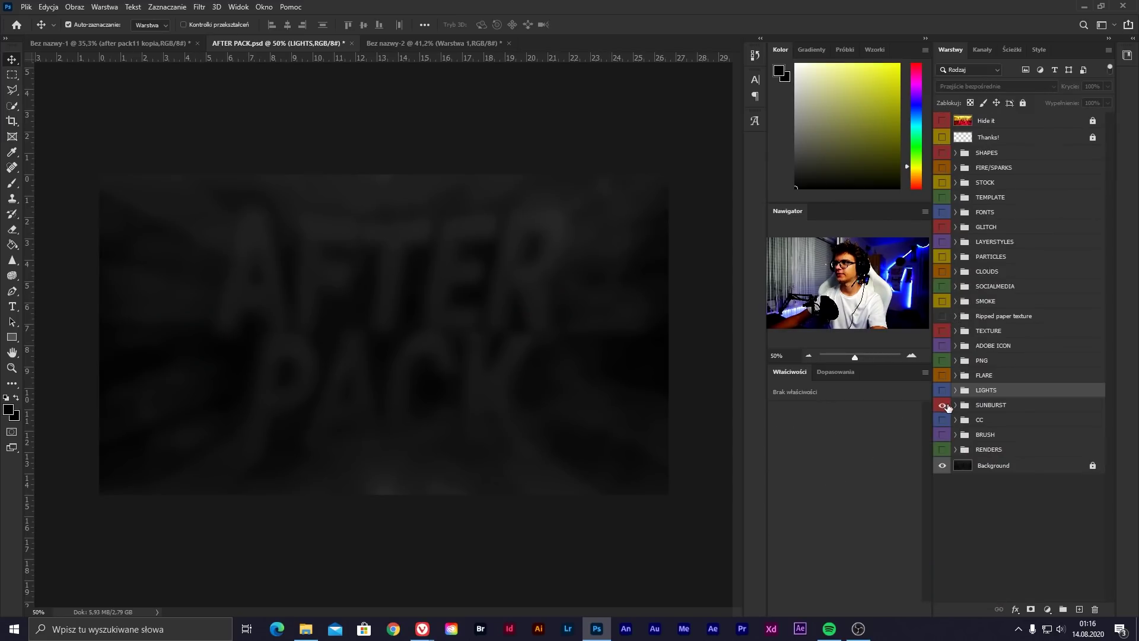
# Expand the SUNBURST group, preview its variants, and show the swirl in layer 4
pyautogui.click(955, 405)
pyautogui.click(942, 421)
pyautogui.click(942, 438)
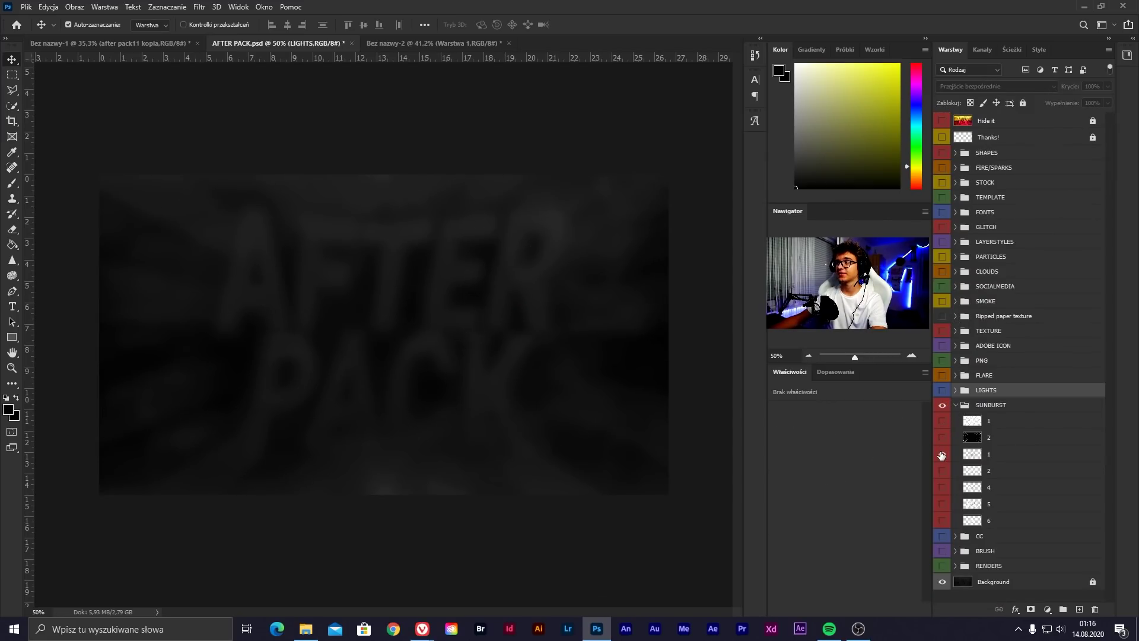
pyautogui.click(942, 454)
pyautogui.click(942, 454)
pyautogui.click(942, 487)
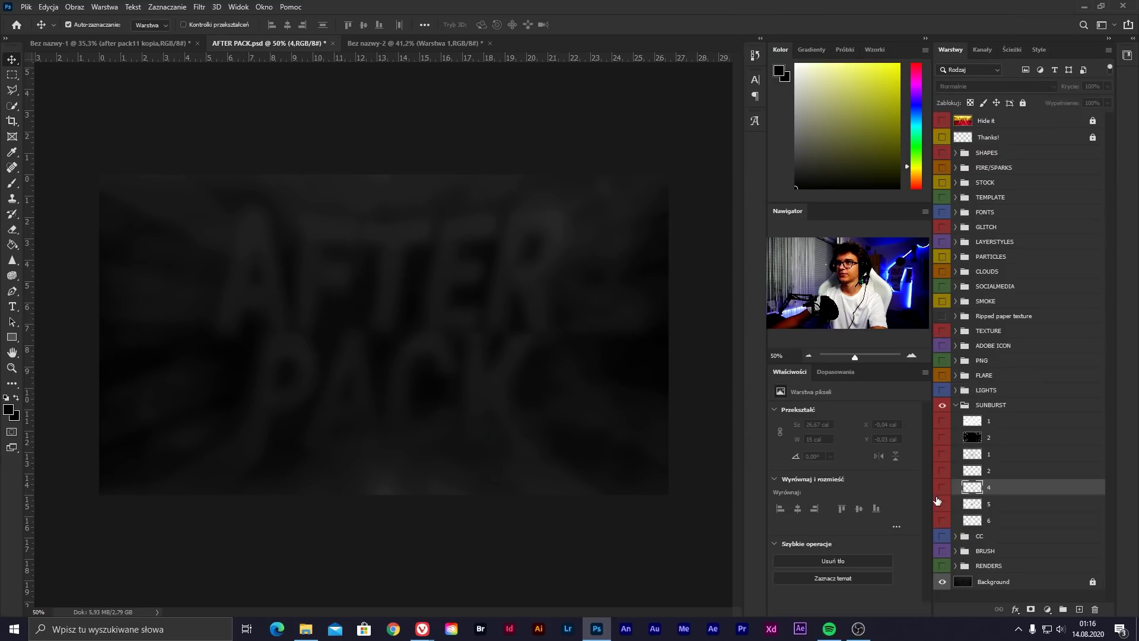
pyautogui.click(941, 487)
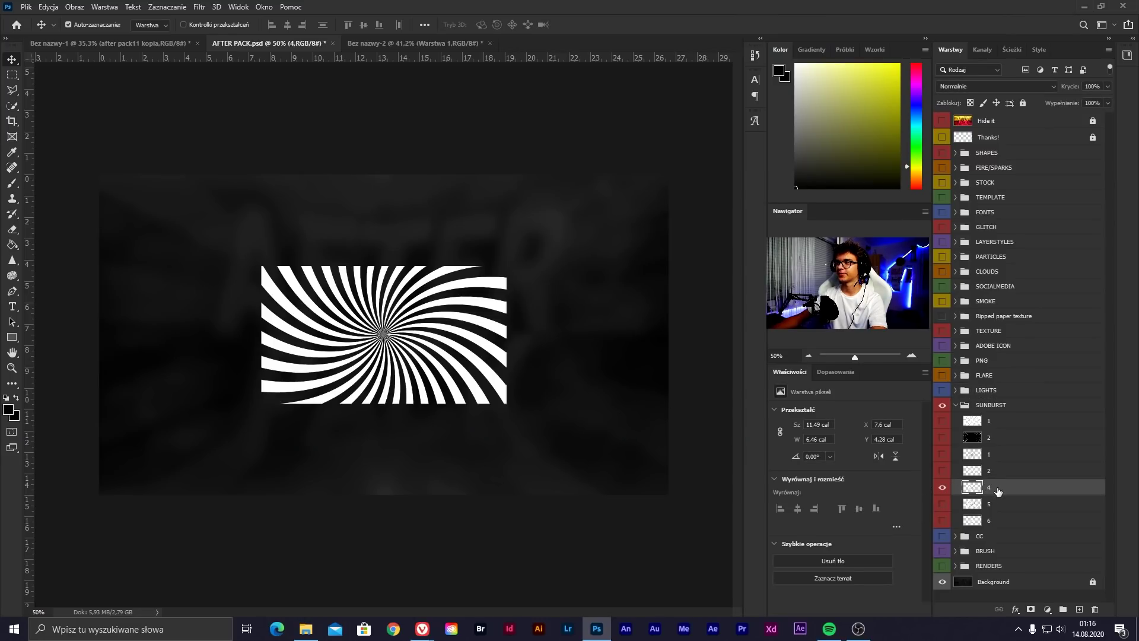
# Bring sunburst layer 4 into the banner, blend it as Overlay, and enlarge it to cover everything
pyautogui.moveTo(183, 52); pyautogui.dragTo(430, 320)
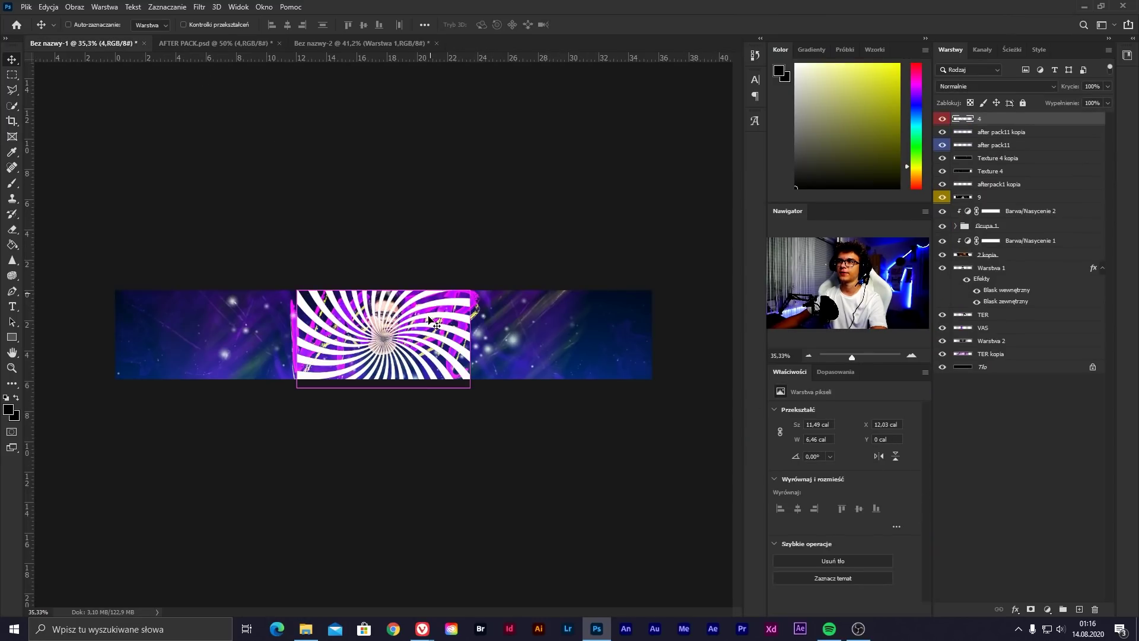
pyautogui.scroll(1, 479, 409)
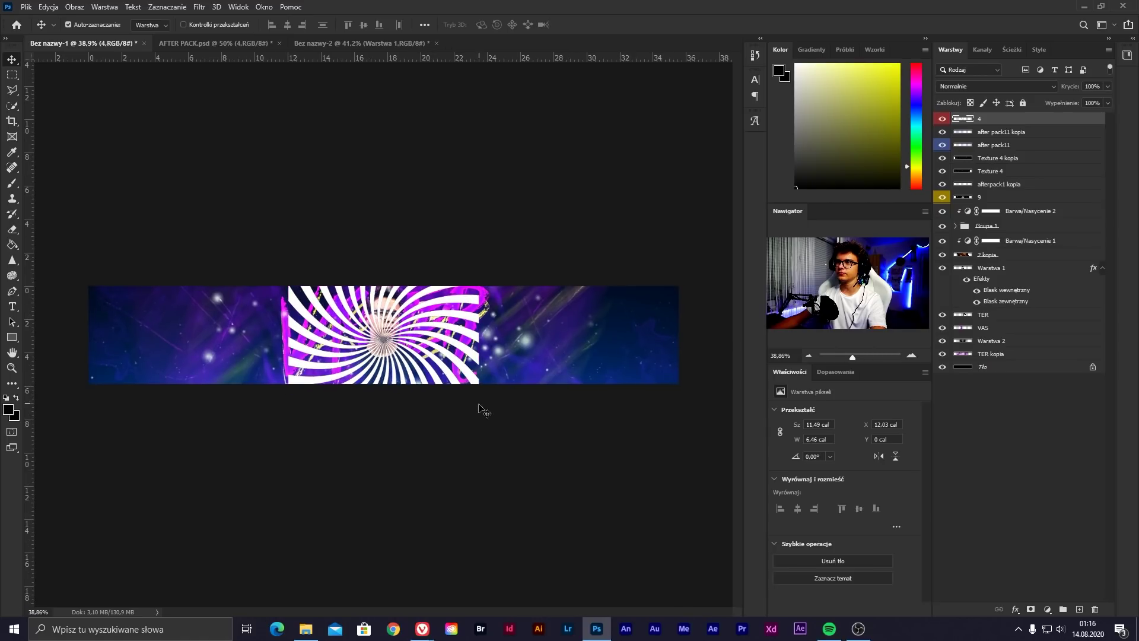
pyautogui.click(973, 89)
pyautogui.click(961, 226)
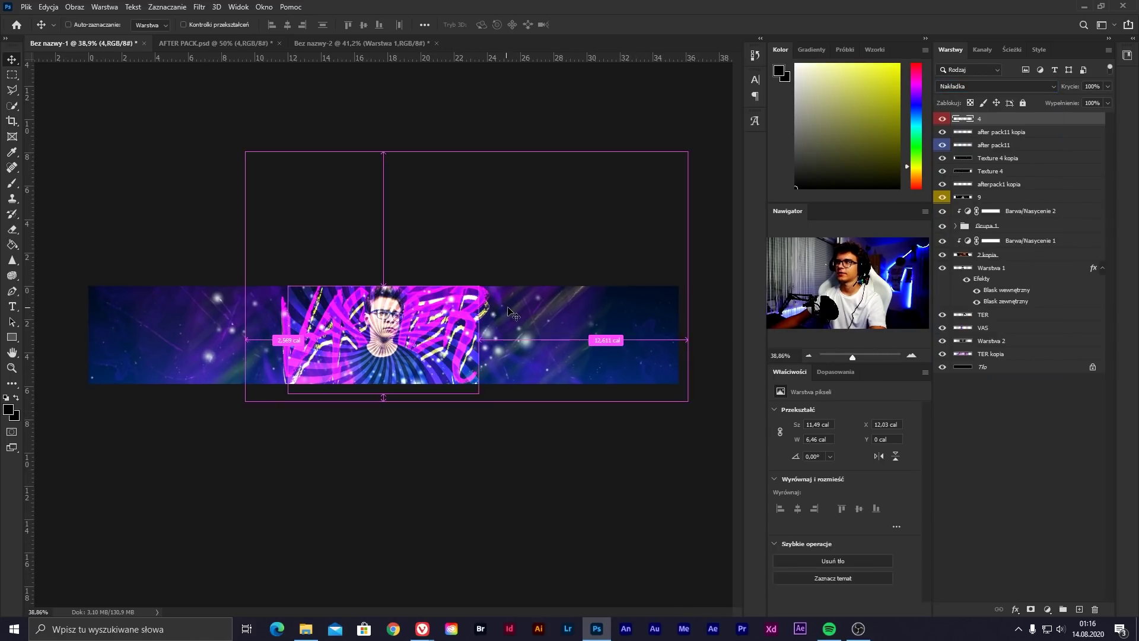
pyautogui.hotkey('ctrl', 't')
pyautogui.moveTo(479, 287); pyautogui.dragTo(702, 187)
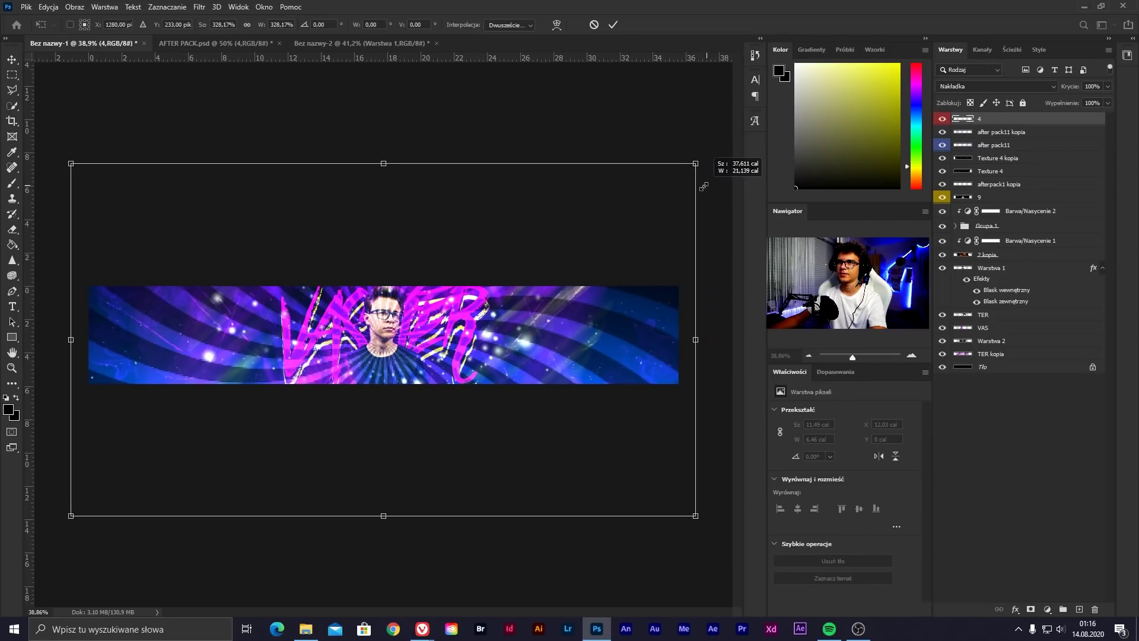
pyautogui.press('Return')
# Erase the sunburst stripes over the face with an enlarged eraser, then fit the banner in view
pyautogui.click(18, 230)
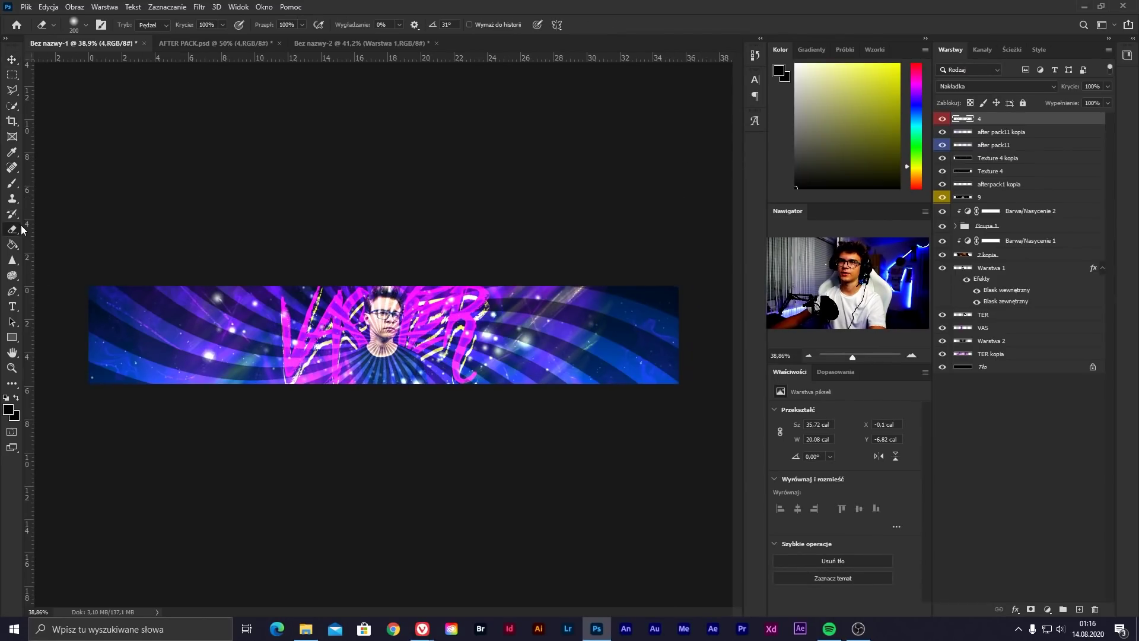
pyautogui.press(']')
pyautogui.press(']')
pyautogui.moveTo(376, 322); pyautogui.dragTo(447, 327)
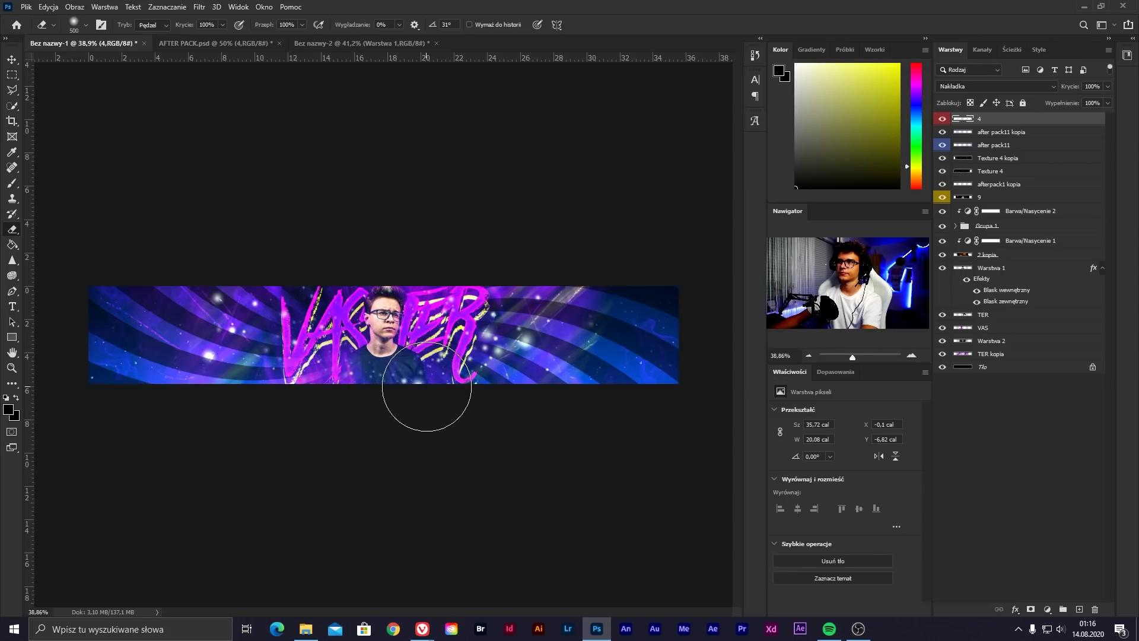
pyautogui.hotkey('ctrl', '-')
pyautogui.press('v')
pyautogui.hotkey('ctrl', '0')
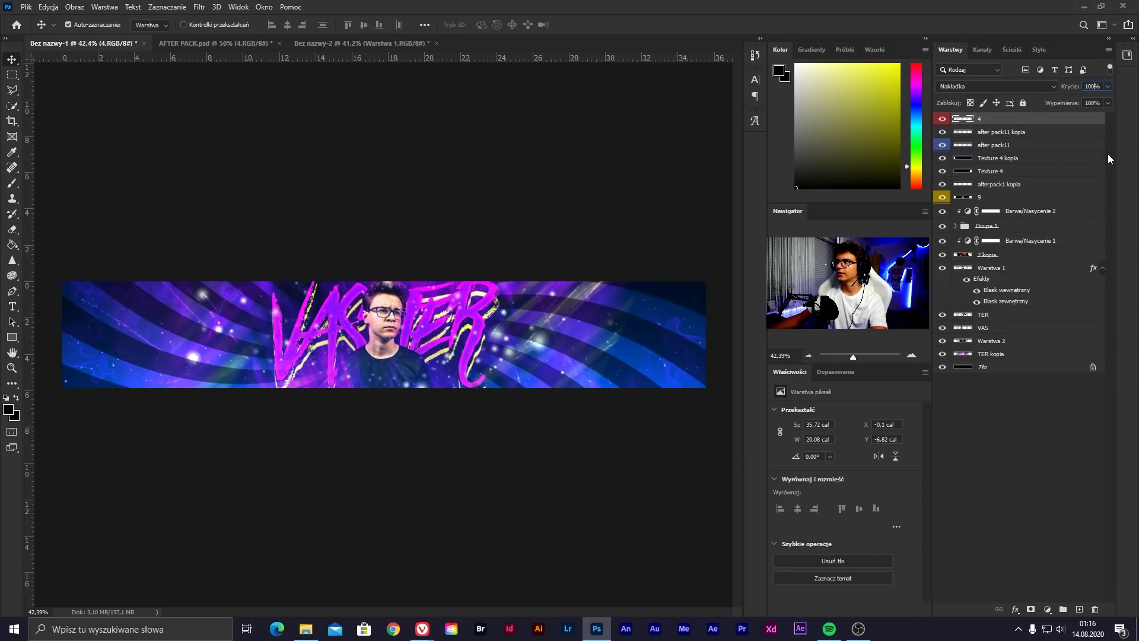
# Fade the sunburst to 30% opacity and reselect sunburst layer 4
pyautogui.press('3')
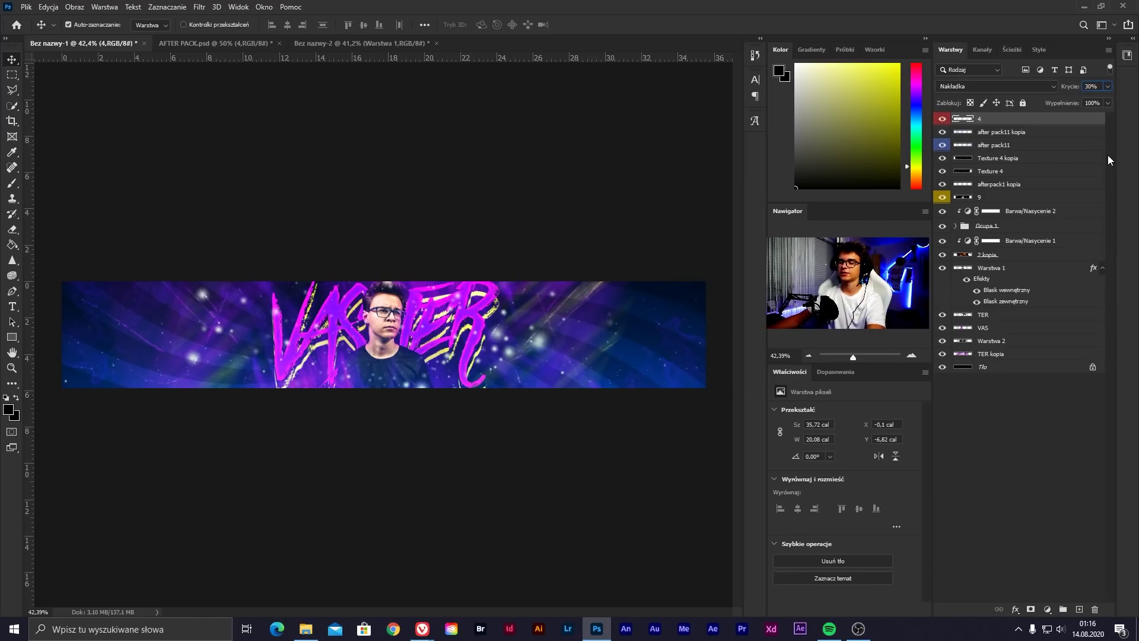
pyautogui.click(1087, 479)
pyautogui.scroll(-1, 422, 355)
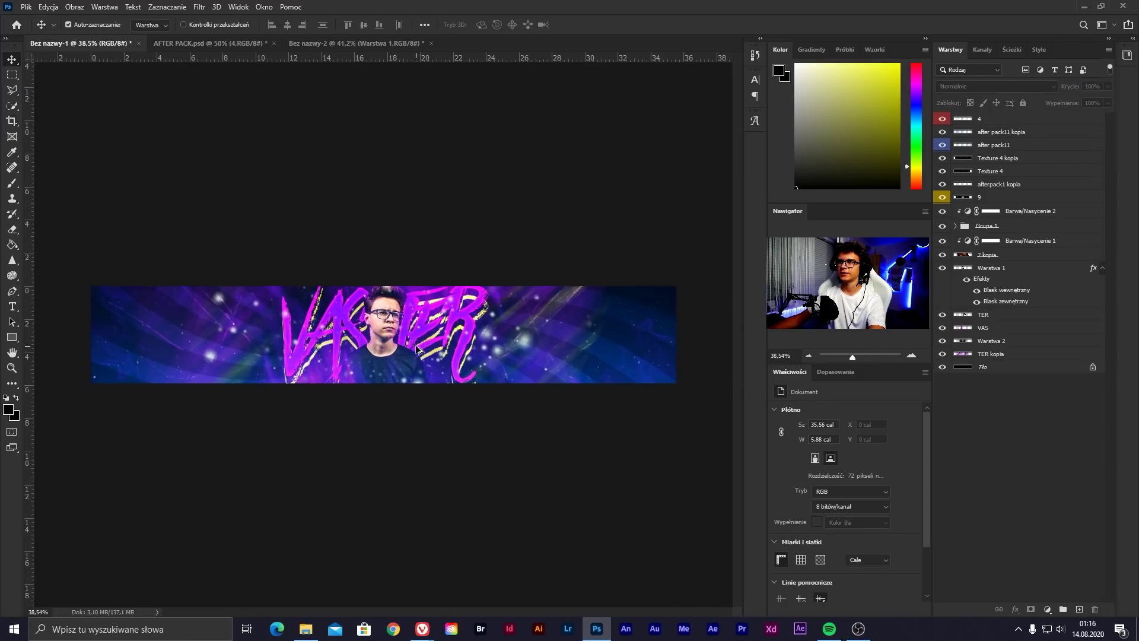
pyautogui.click(989, 118)
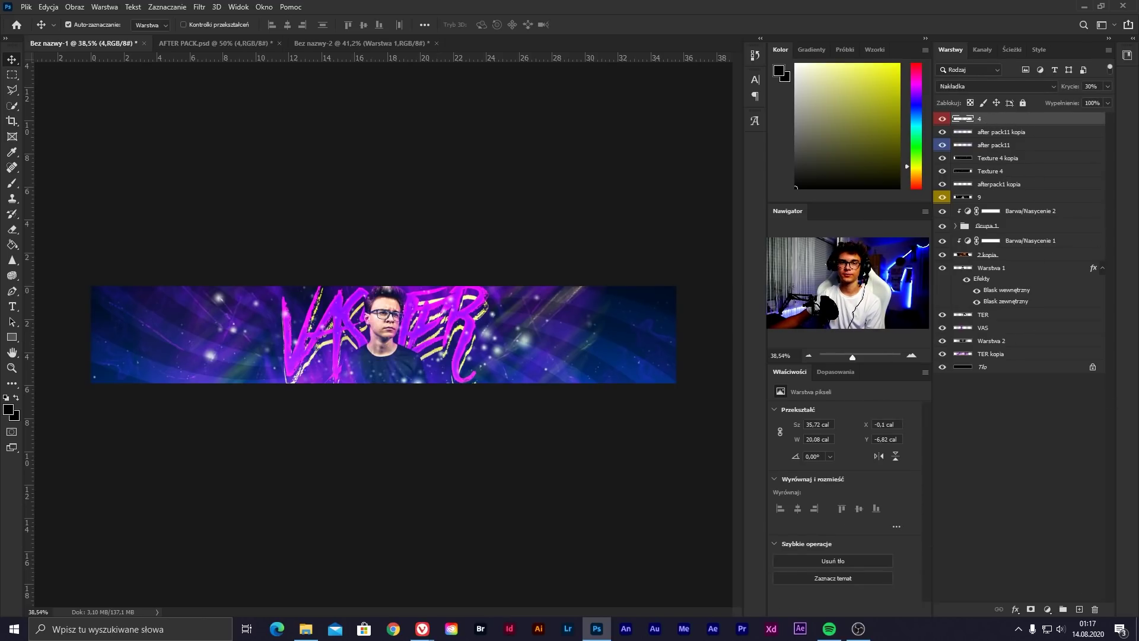
# On a new layer, paint soft black shading over the banner's edges with a large brush
pyautogui.click(1081, 610)
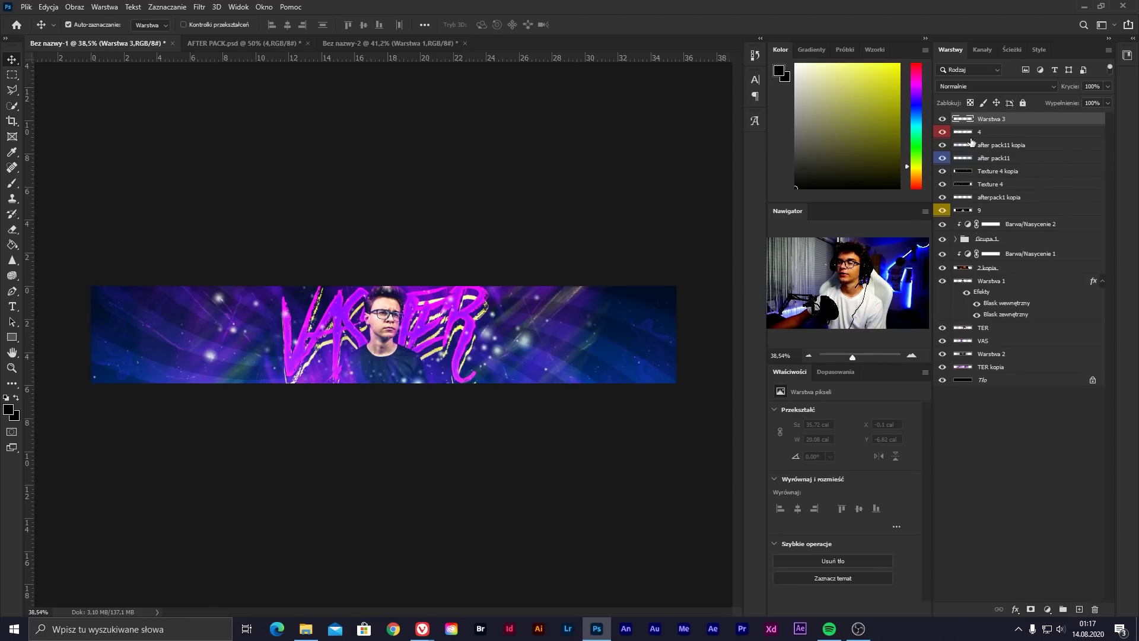
pyautogui.press('b')
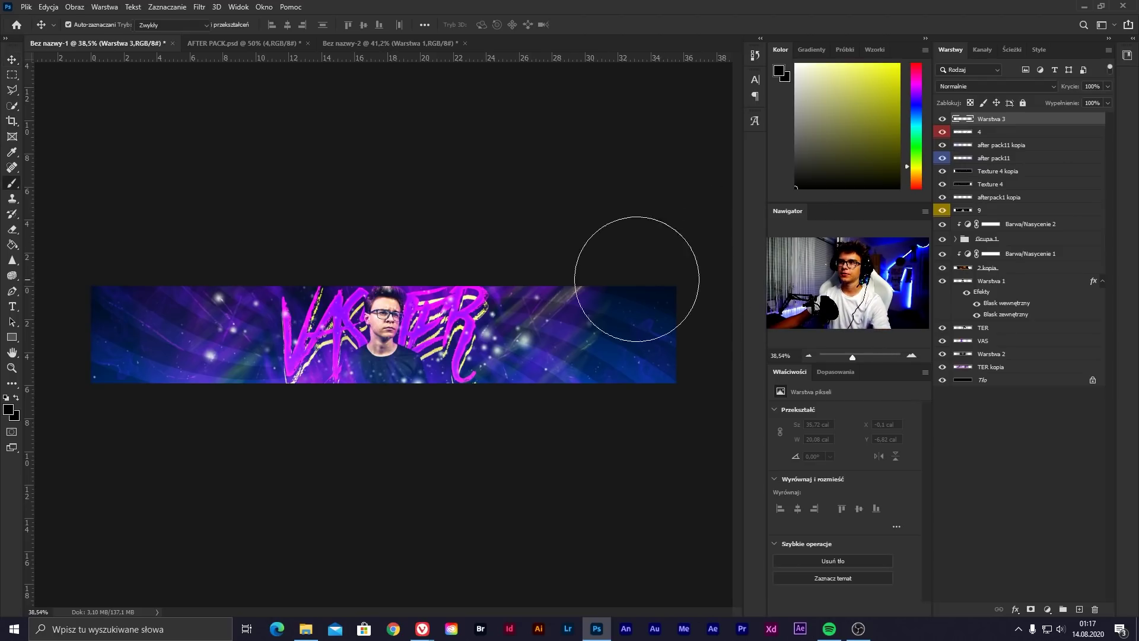
pyautogui.hotkey('ctrl', '-')
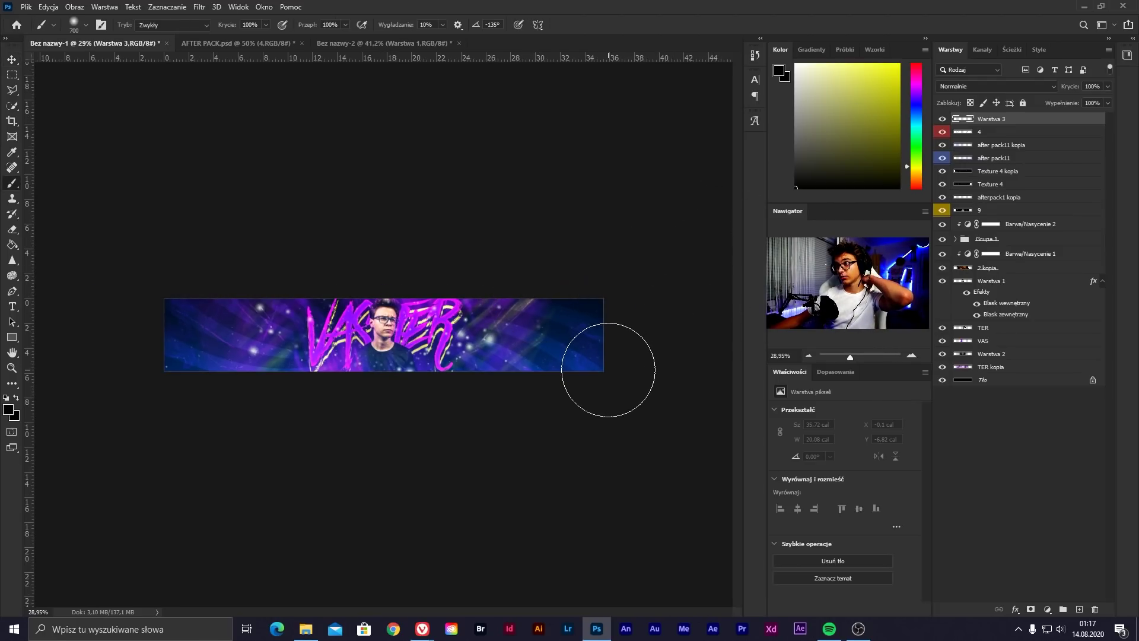
pyautogui.press(']')
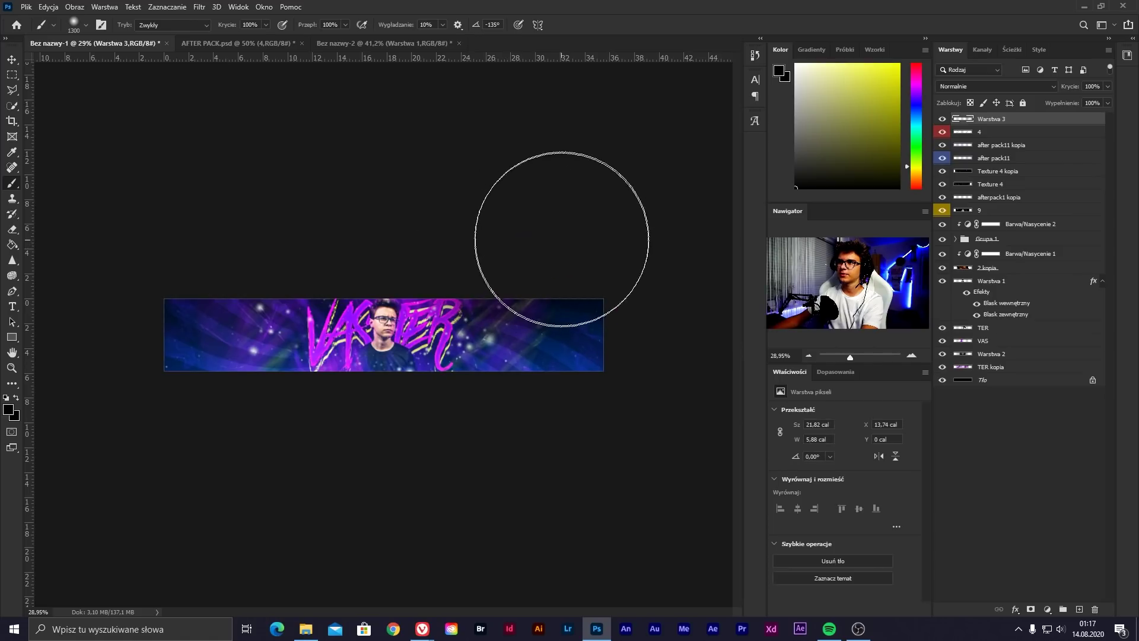
pyautogui.moveTo(506, 245)
pyautogui.mouseDown()
pyautogui.moveTo(321, 486)
pyautogui.moveTo(274, 196)
pyautogui.mouseUp()
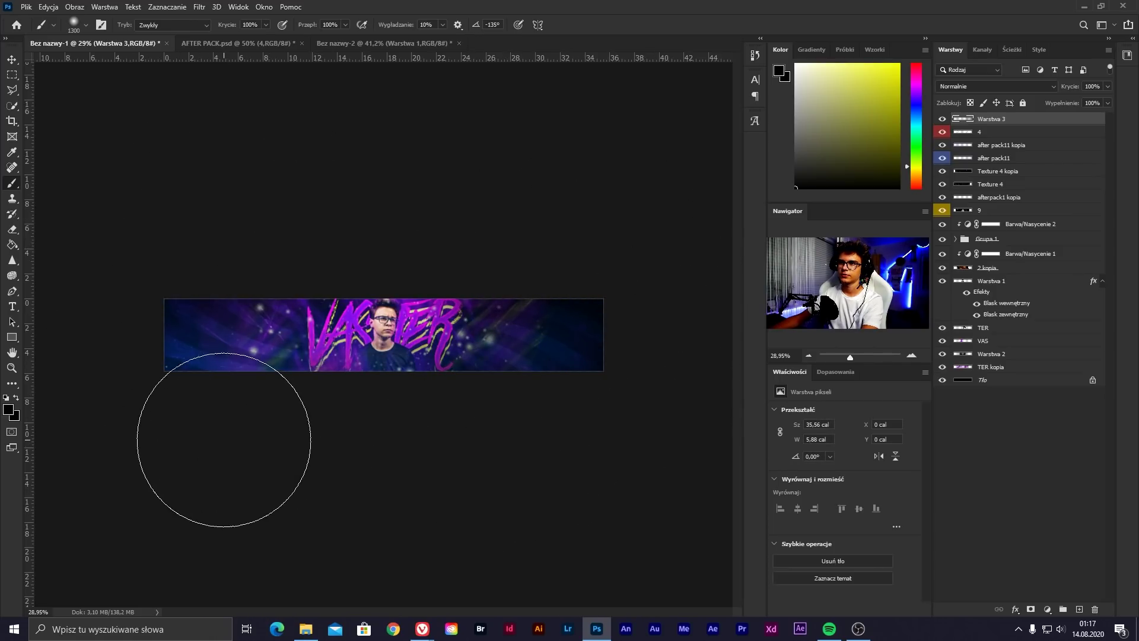
# Erase the dark shading from the face and lettering in the centre
pyautogui.press('e')
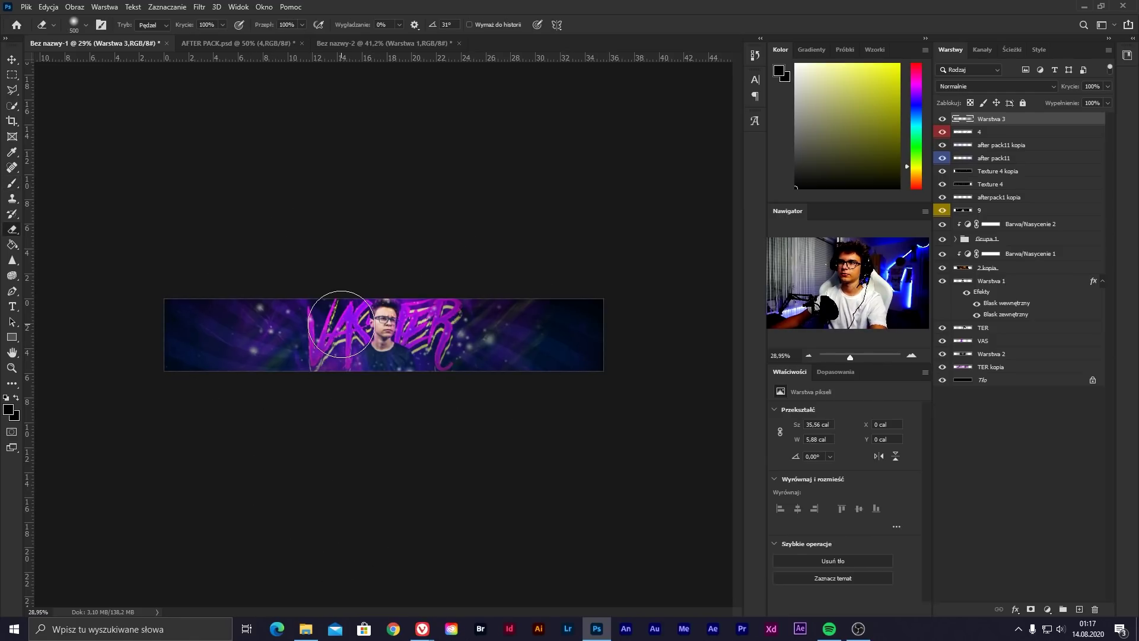
pyautogui.press('[')
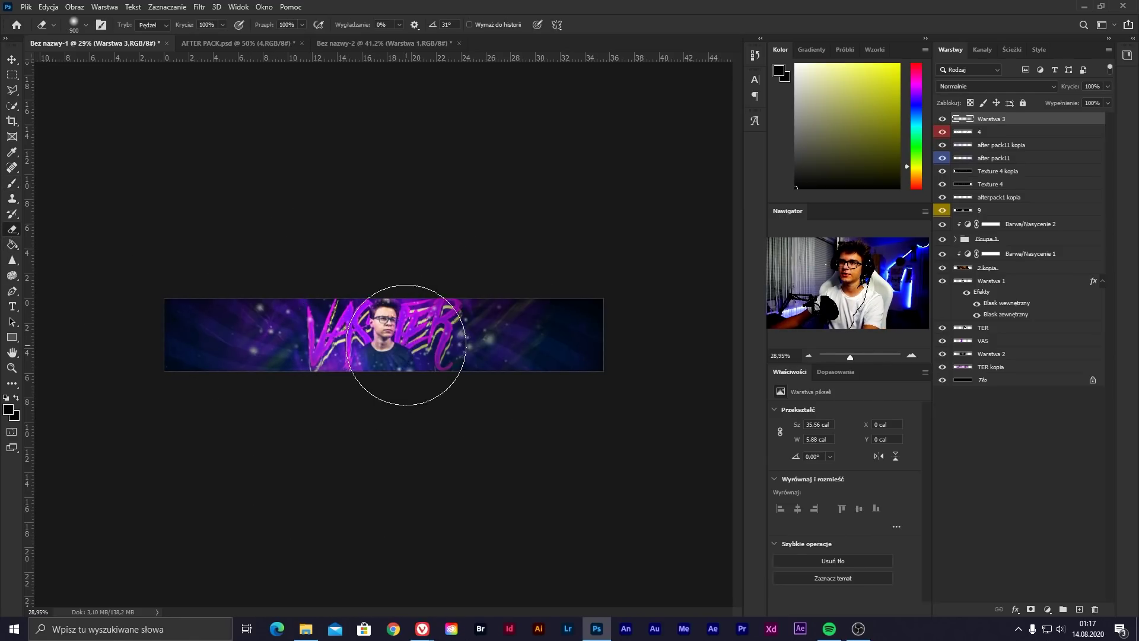
pyautogui.click(492, 338)
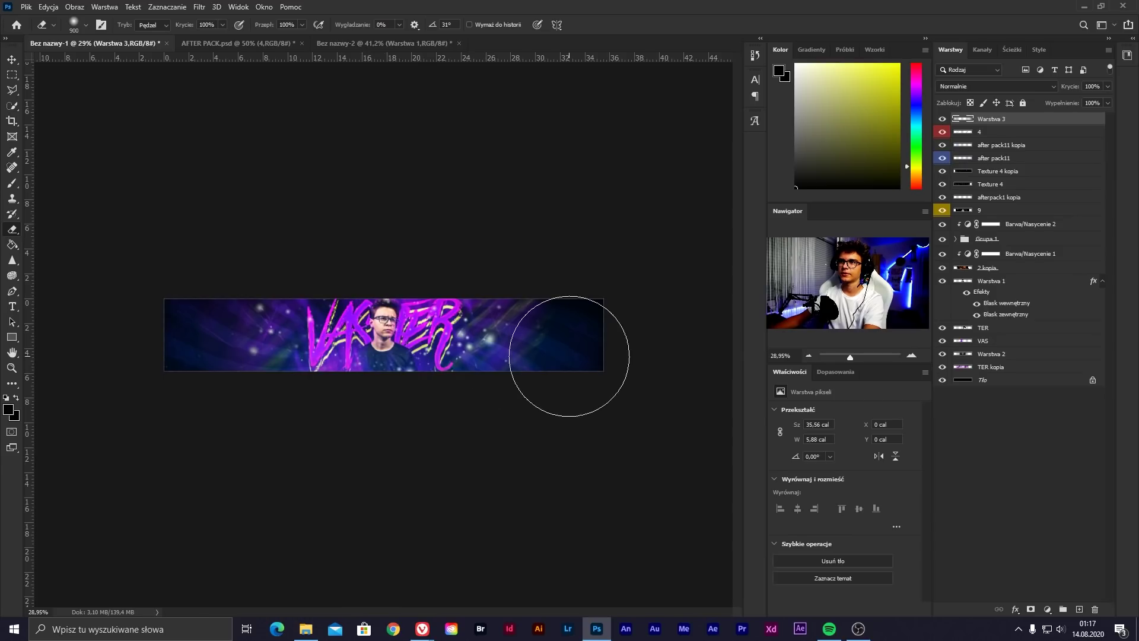
pyautogui.press('v')
pyautogui.scroll(2, 383, 336)
pyautogui.scroll(-1, 469, 324)
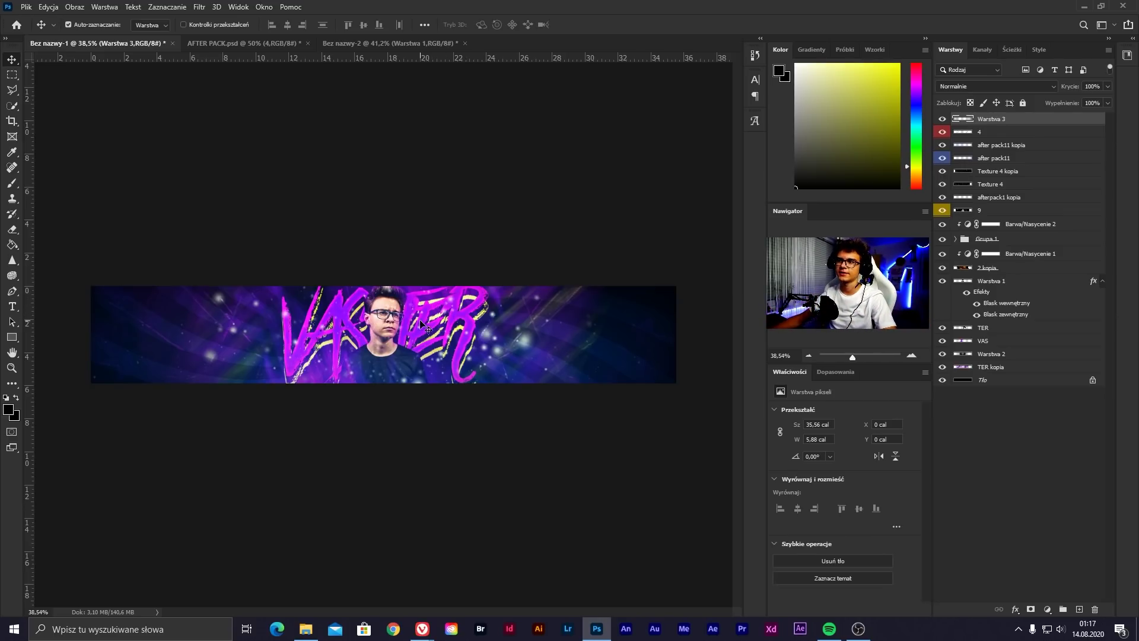
# On a new layer, paint five soft white glow spots around the face and title letters
pyautogui.press('b')
pyautogui.click(1079, 609)
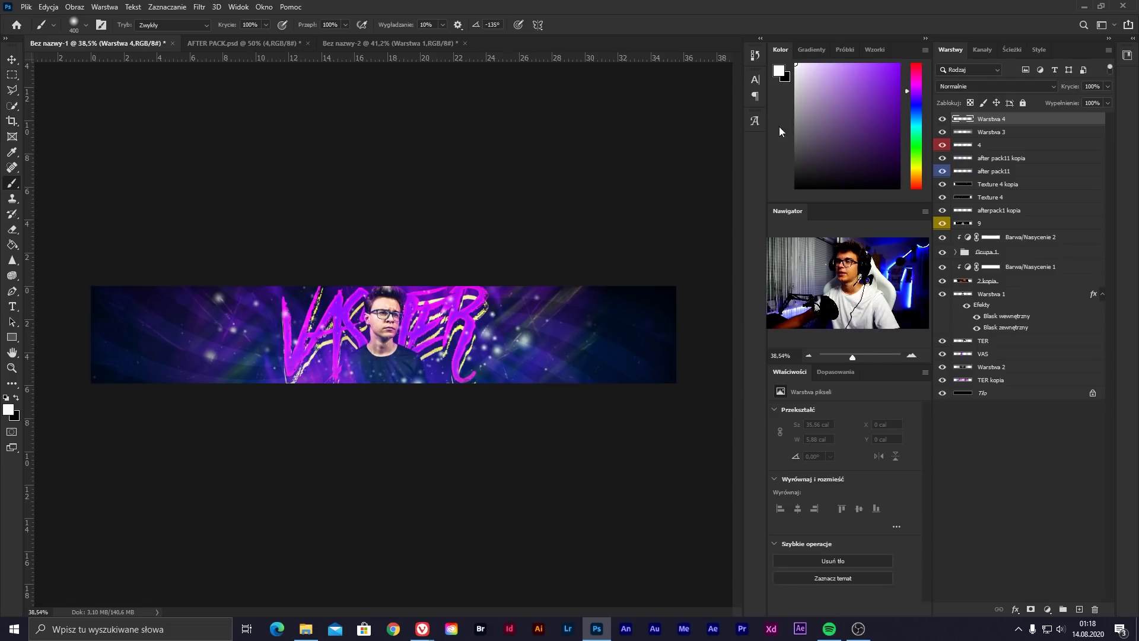
pyautogui.click(439, 365)
pyautogui.press('[')
pyautogui.click(346, 347)
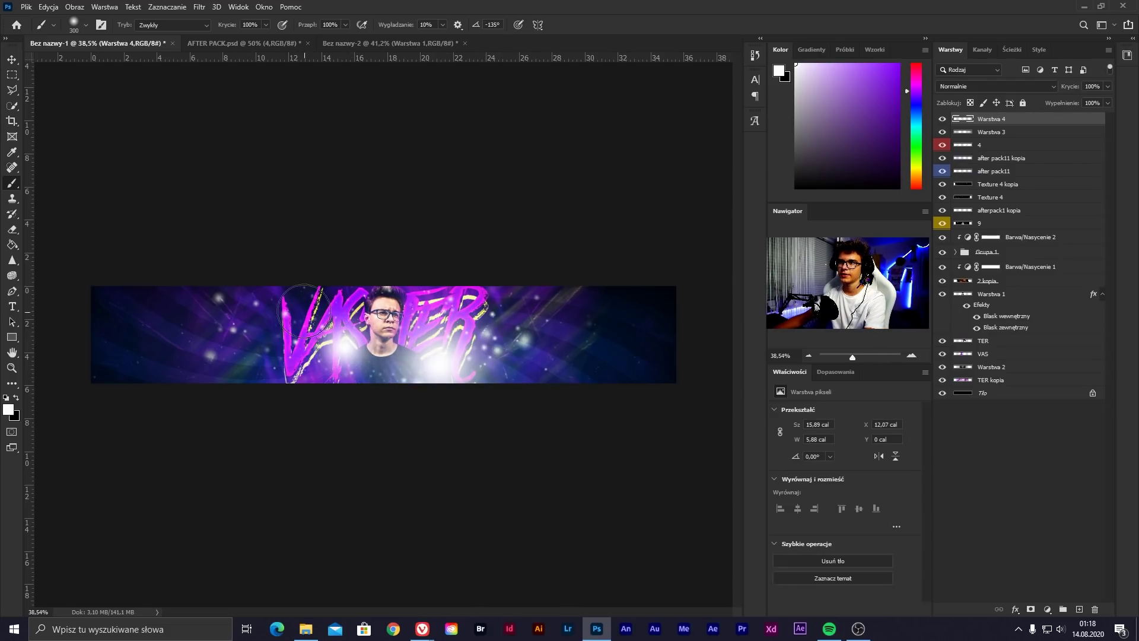
pyautogui.click(311, 309)
pyautogui.click(452, 329)
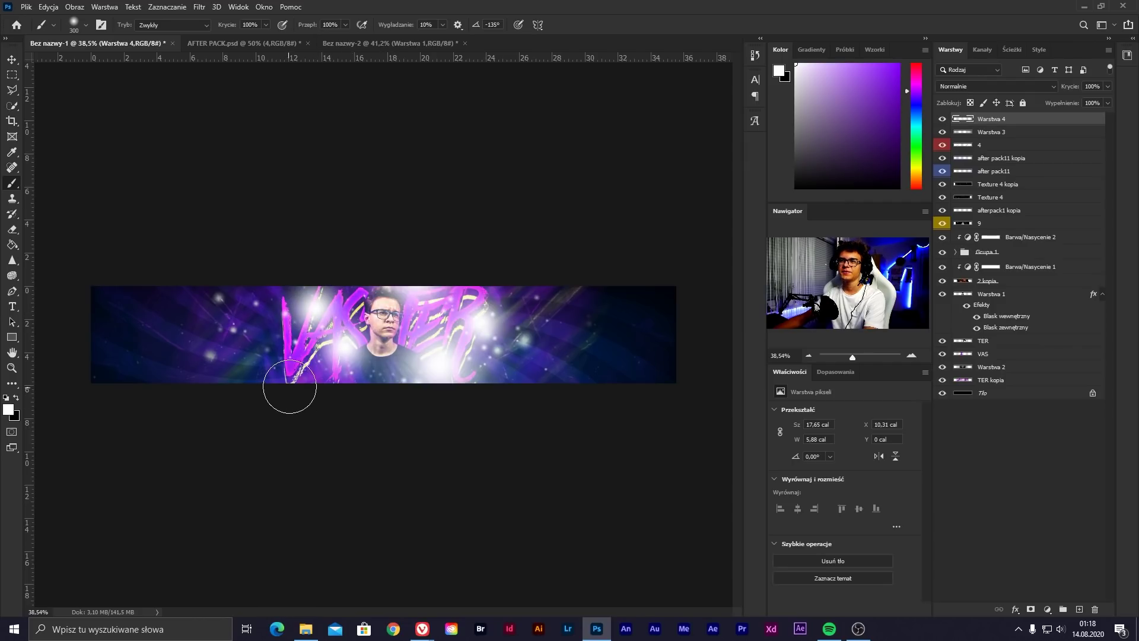
pyautogui.click(288, 376)
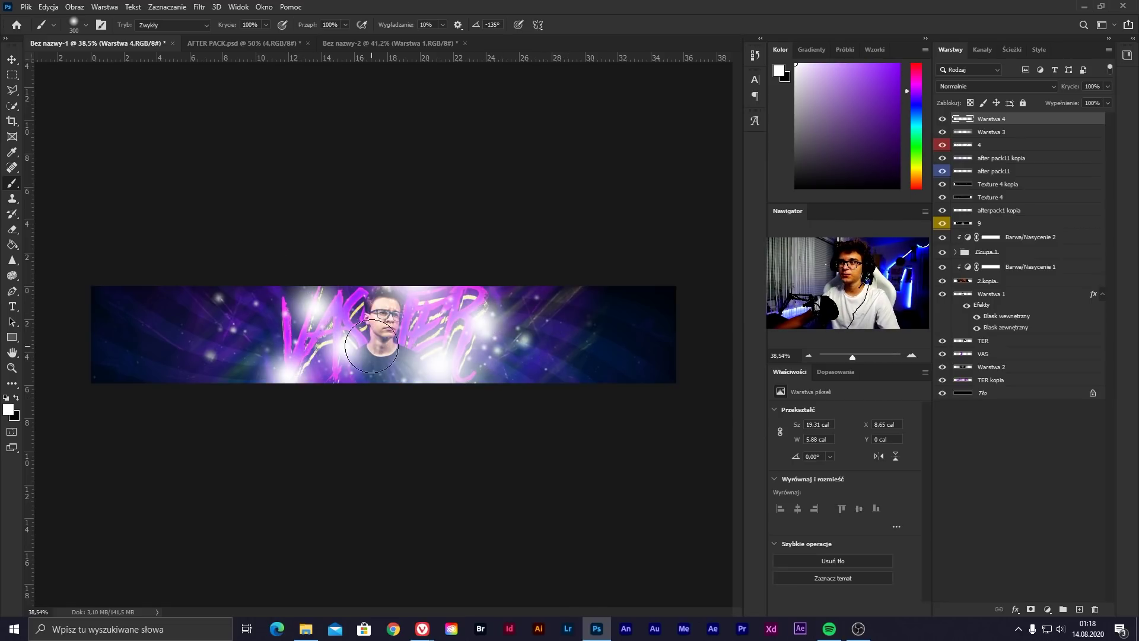
pyautogui.click(956, 86)
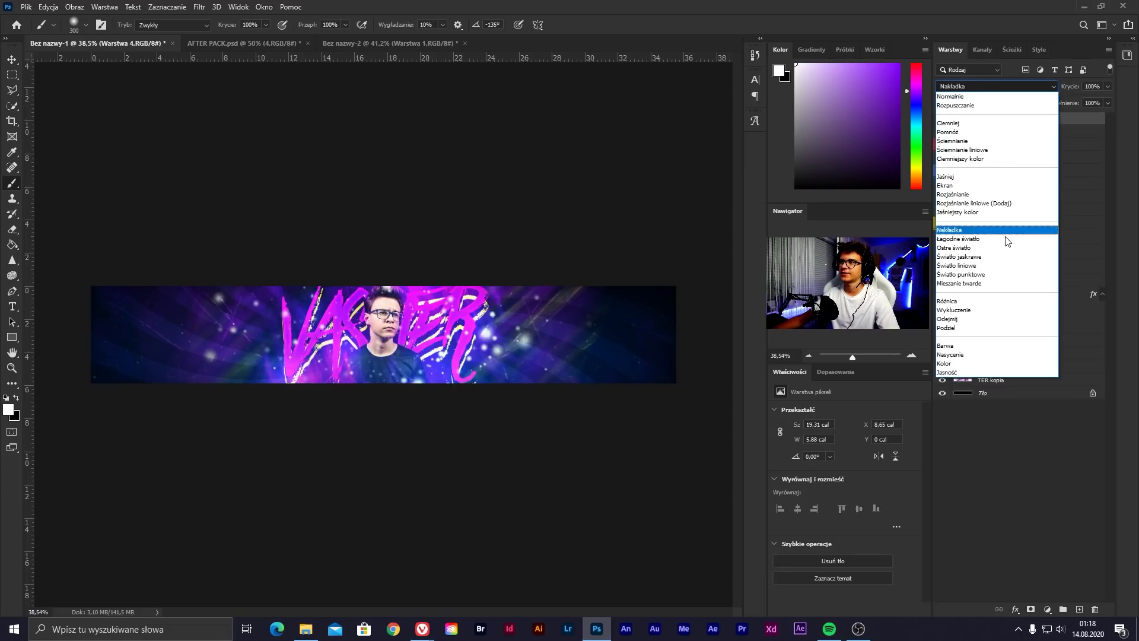
# Set the glow layer to Overlay and erase part of the glow on the right
pyautogui.click(966, 231)
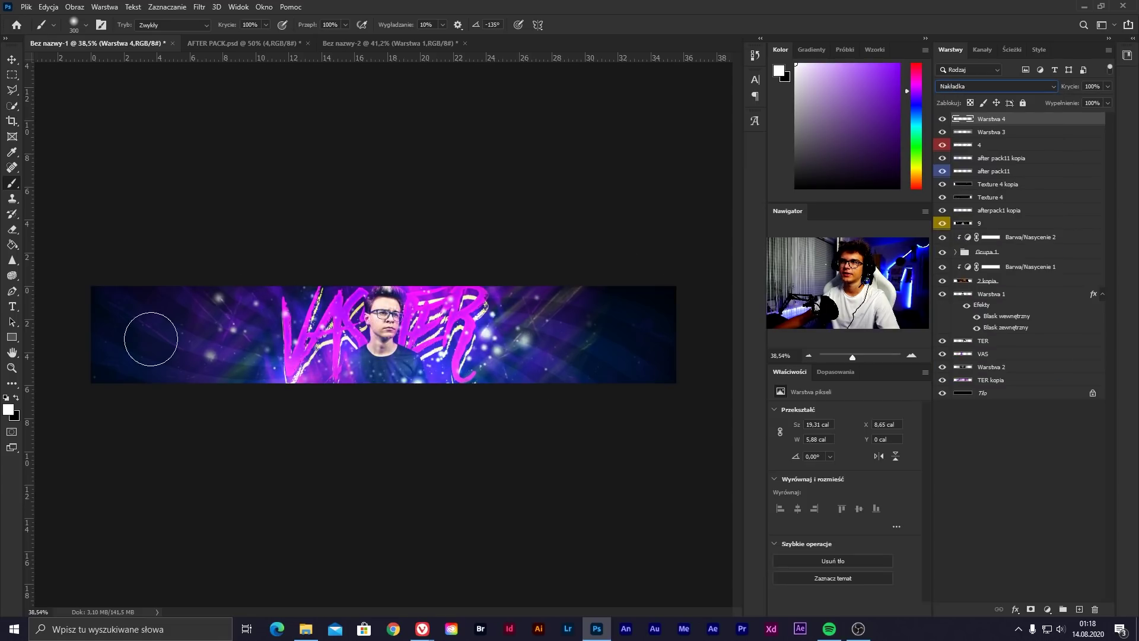
pyautogui.click(12, 229)
pyautogui.moveTo(343, 243); pyautogui.dragTo(621, 309)
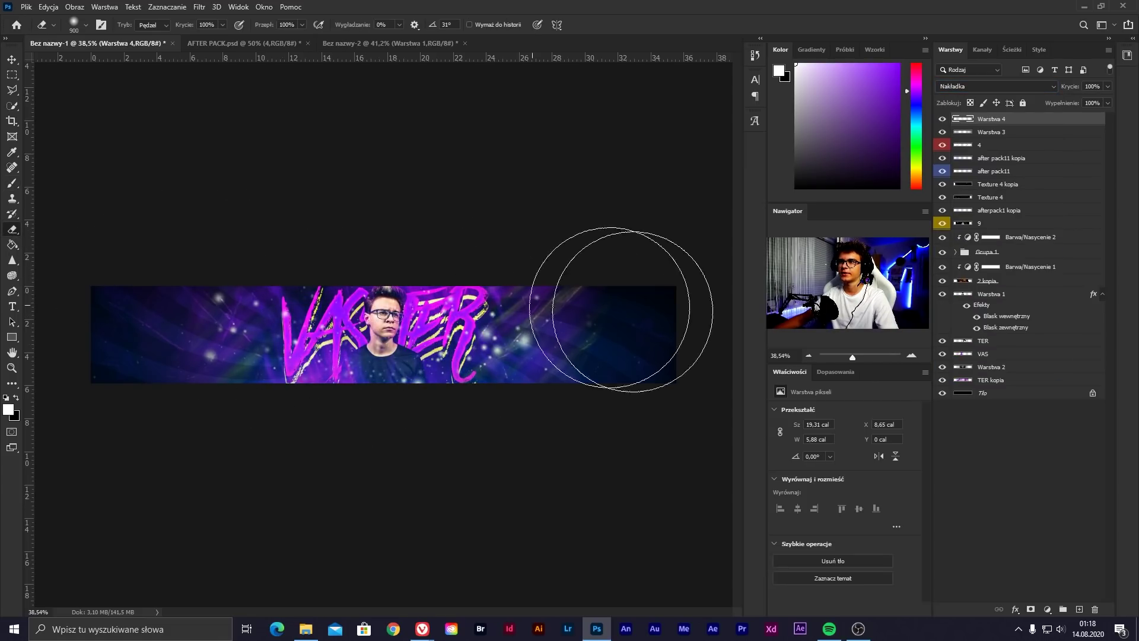
# Paint extra light strokes over the left-hand letters and the bottom centre with a smaller brush
pyautogui.press('b')
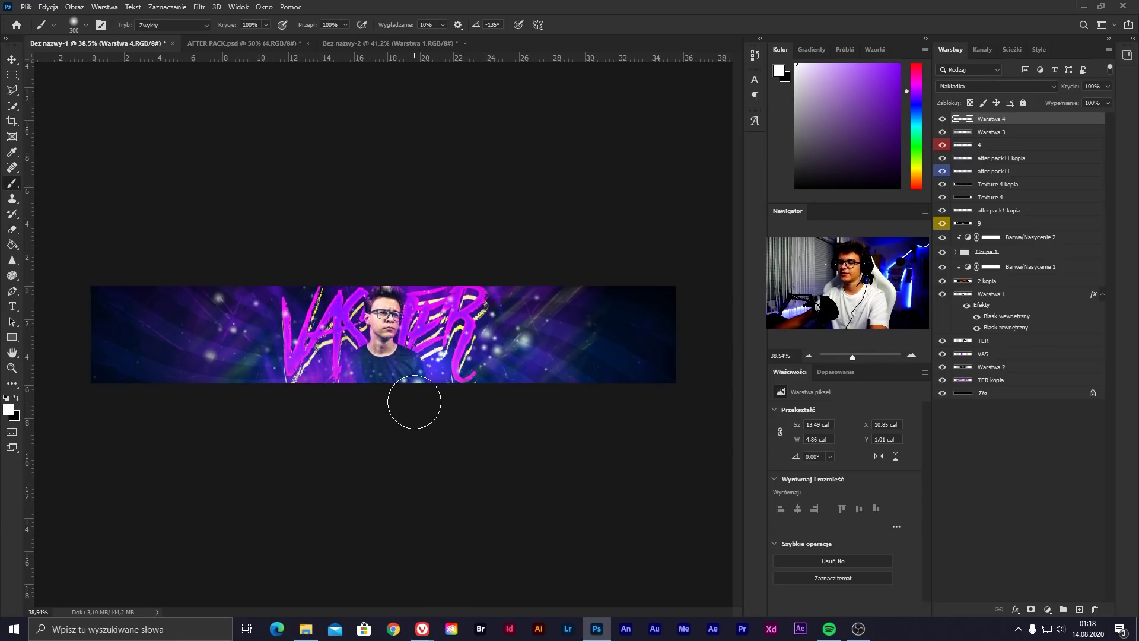
pyautogui.press('[')
pyautogui.moveTo(356, 375); pyautogui.dragTo(348, 346)
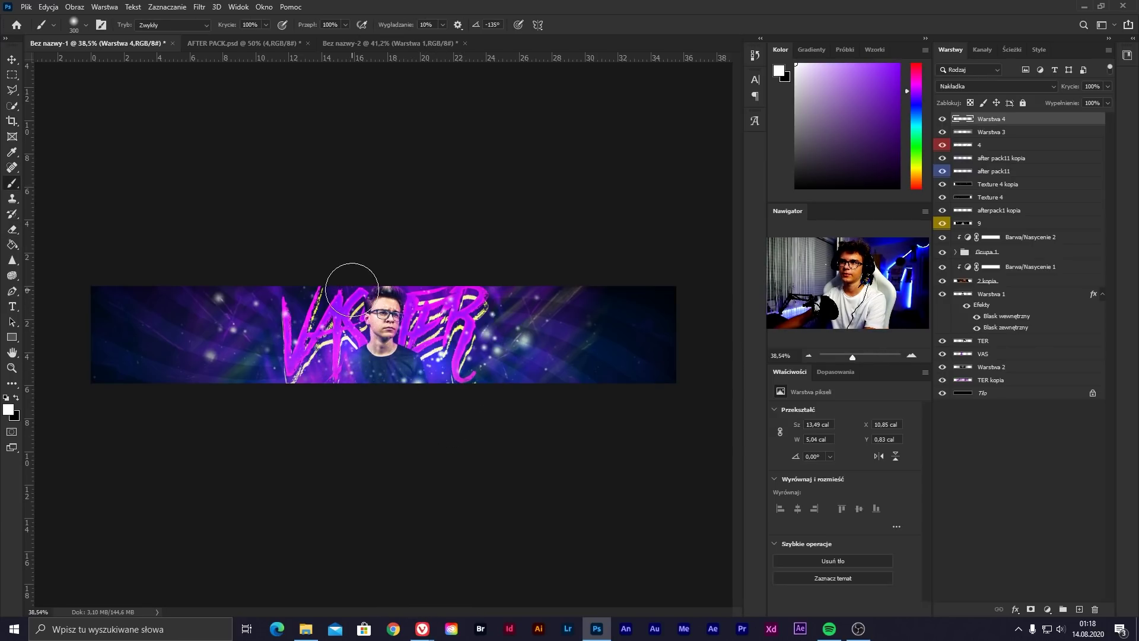
pyautogui.moveTo(351, 290)
pyautogui.mouseDown()
pyautogui.moveTo(346, 267)
pyautogui.moveTo(303, 318)
pyautogui.moveTo(504, 311)
pyautogui.moveTo(510, 344)
pyautogui.mouseUp()
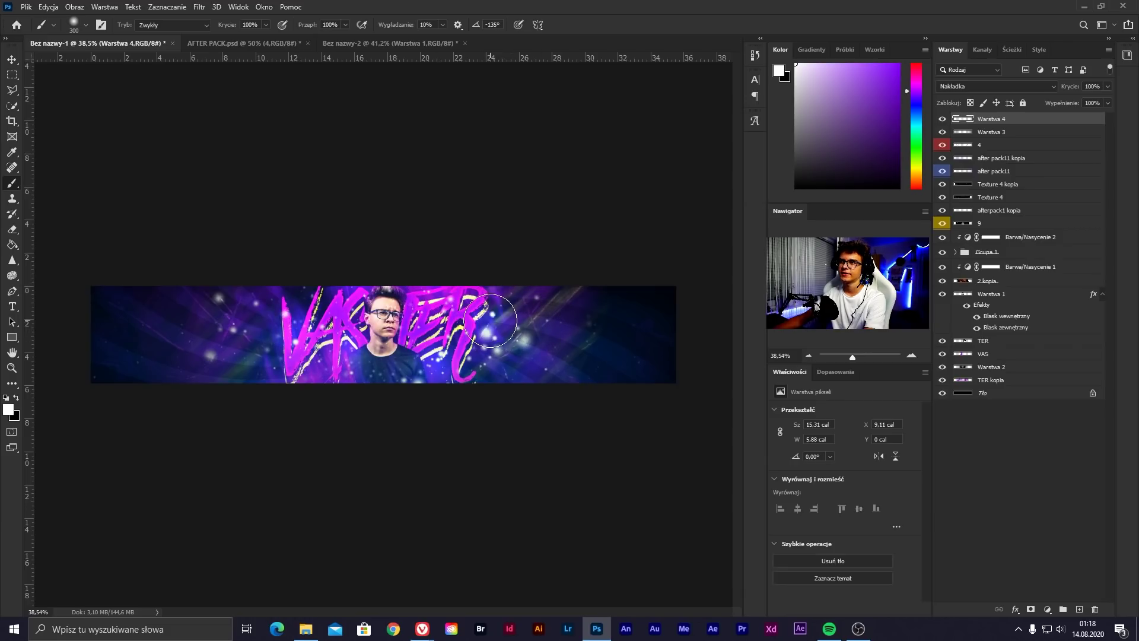
pyautogui.moveTo(352, 405); pyautogui.dragTo(312, 386)
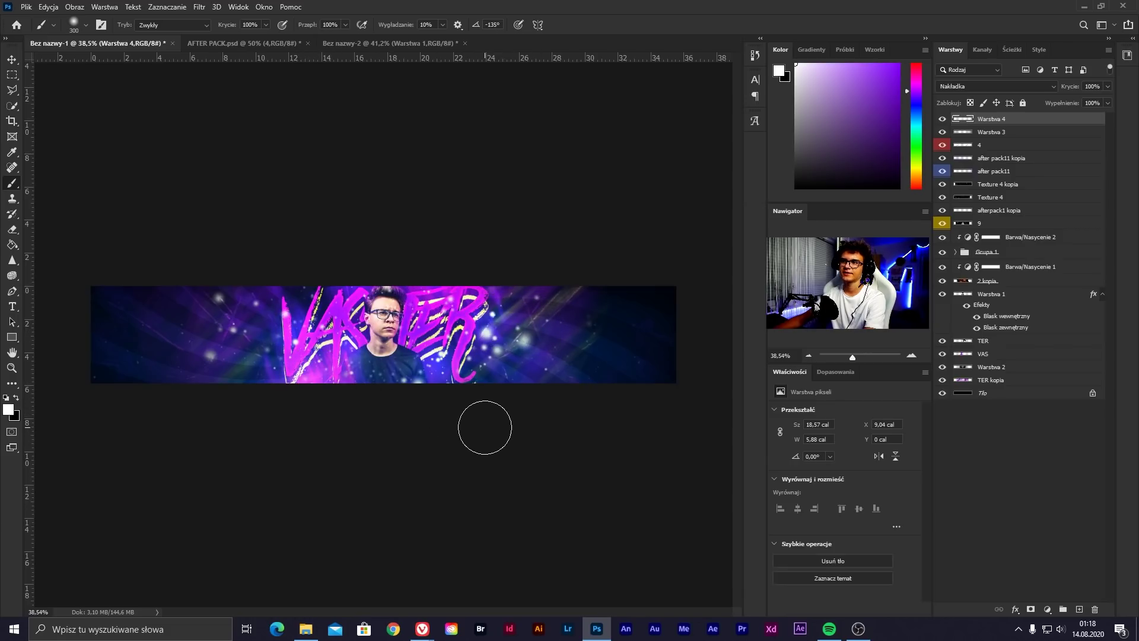
pyautogui.press('v')
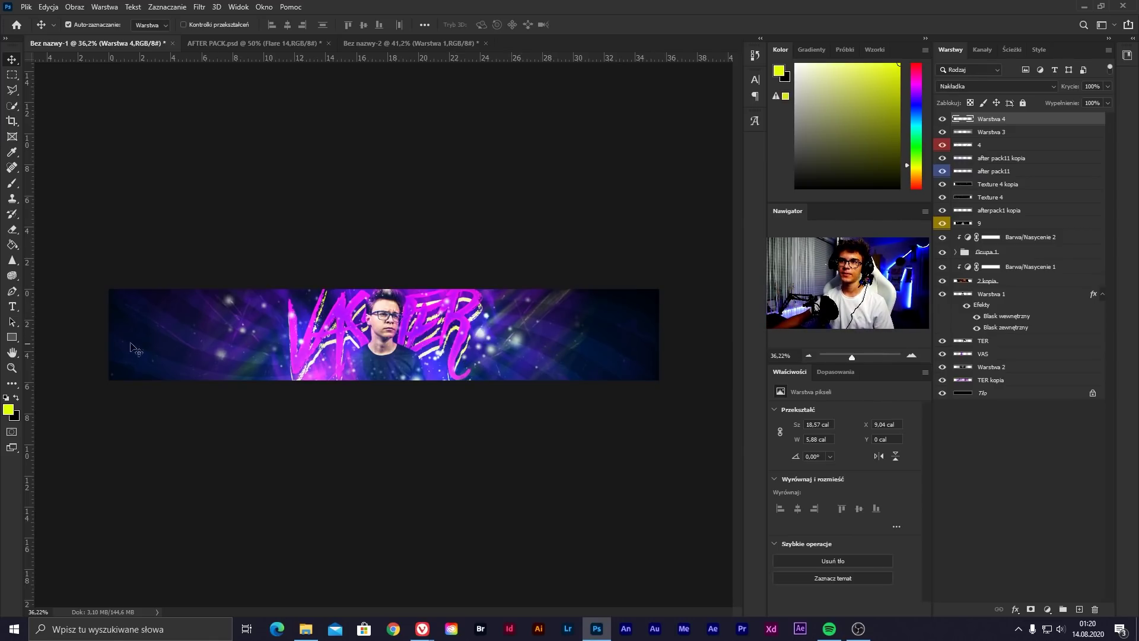
# Draw a trial yellow rectangle on the banner's left, delete it, and select all layers
pyautogui.click(13, 337)
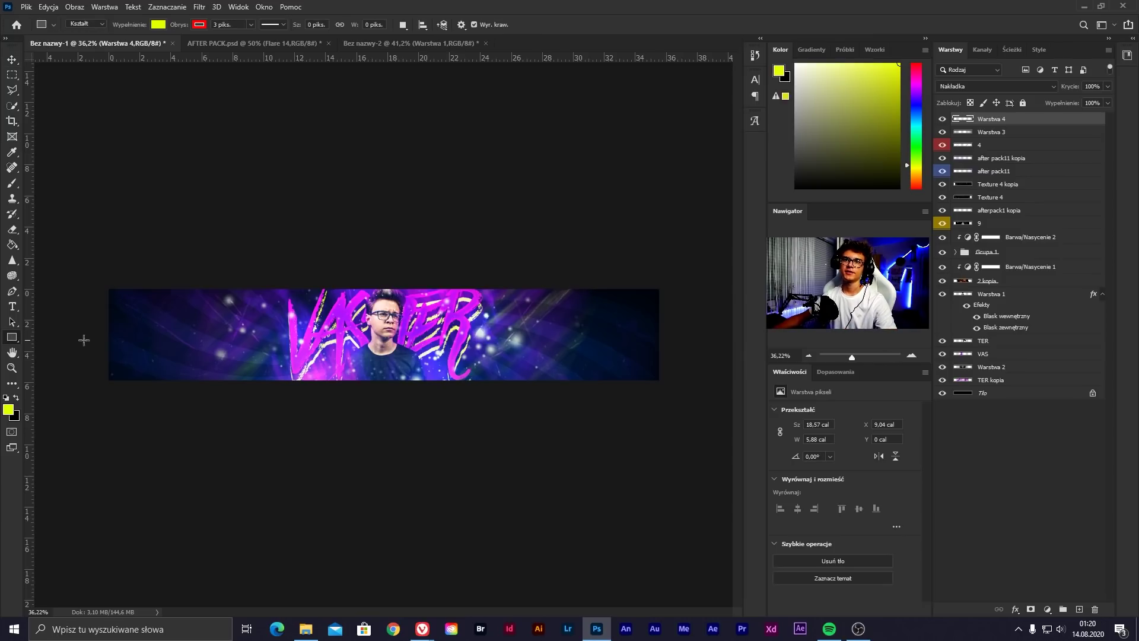
pyautogui.scroll(3, 226, 335)
pyautogui.moveTo(101, 309); pyautogui.dragTo(316, 325)
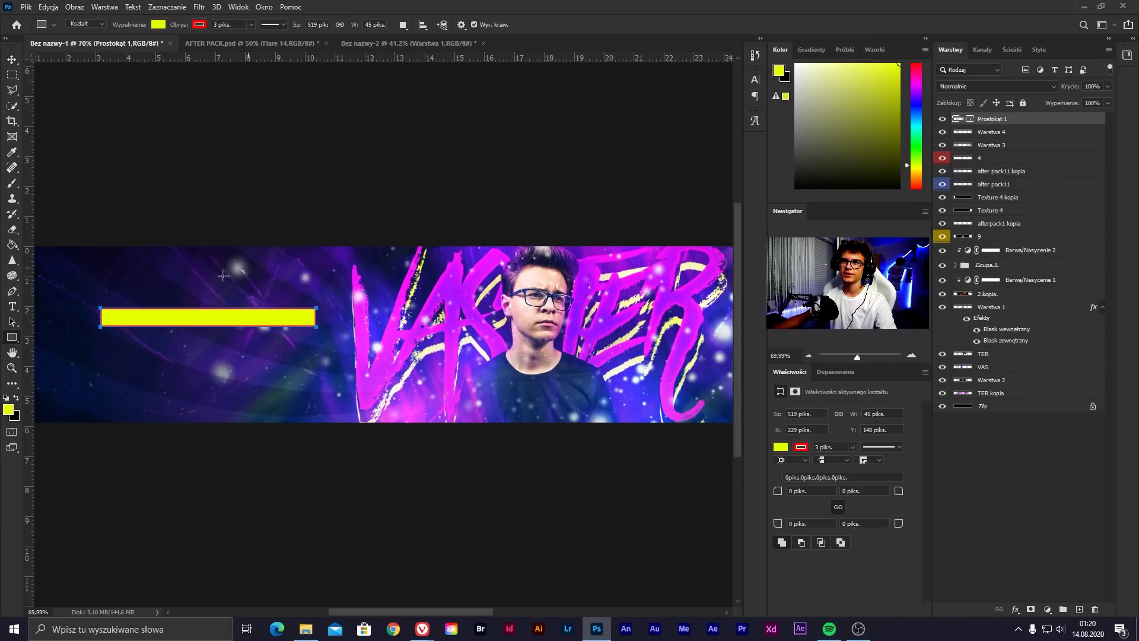
pyautogui.press('v')
pyautogui.scroll(-2, 267, 258)
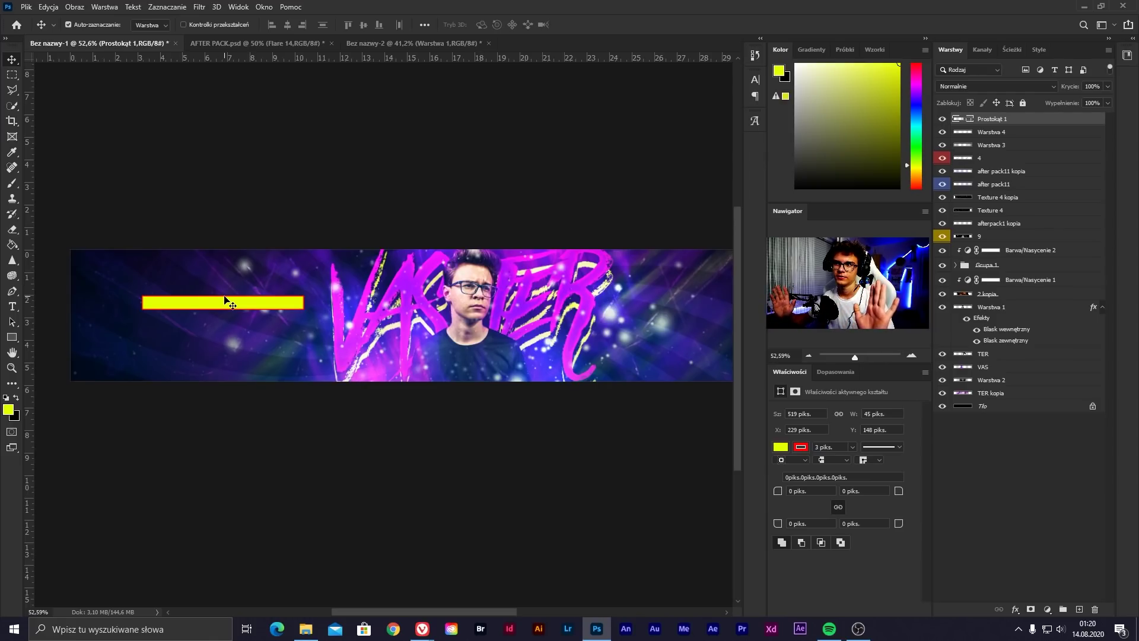
pyautogui.press('Delete')
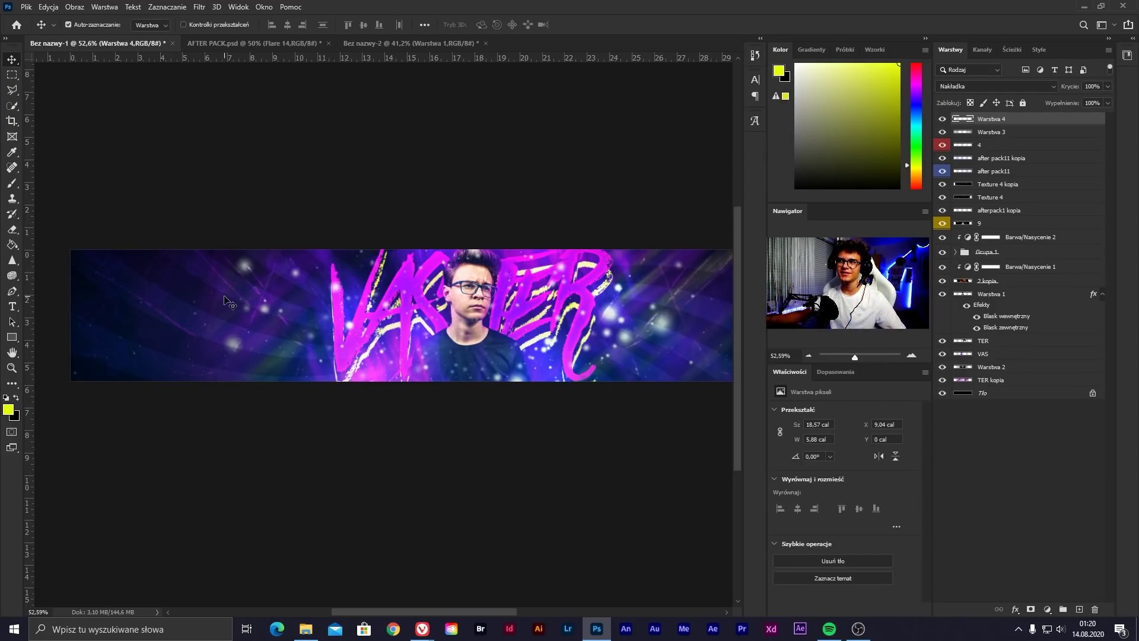
pyautogui.scroll(-2, 341, 356)
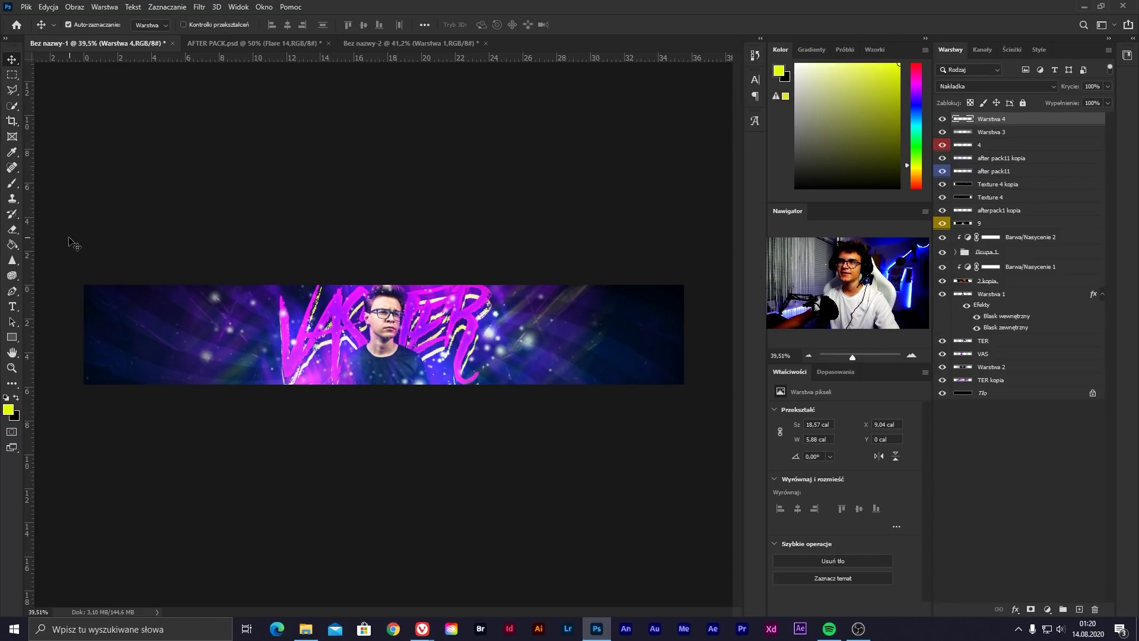
pyautogui.hotkey('ctrl', 'alt', 'a')
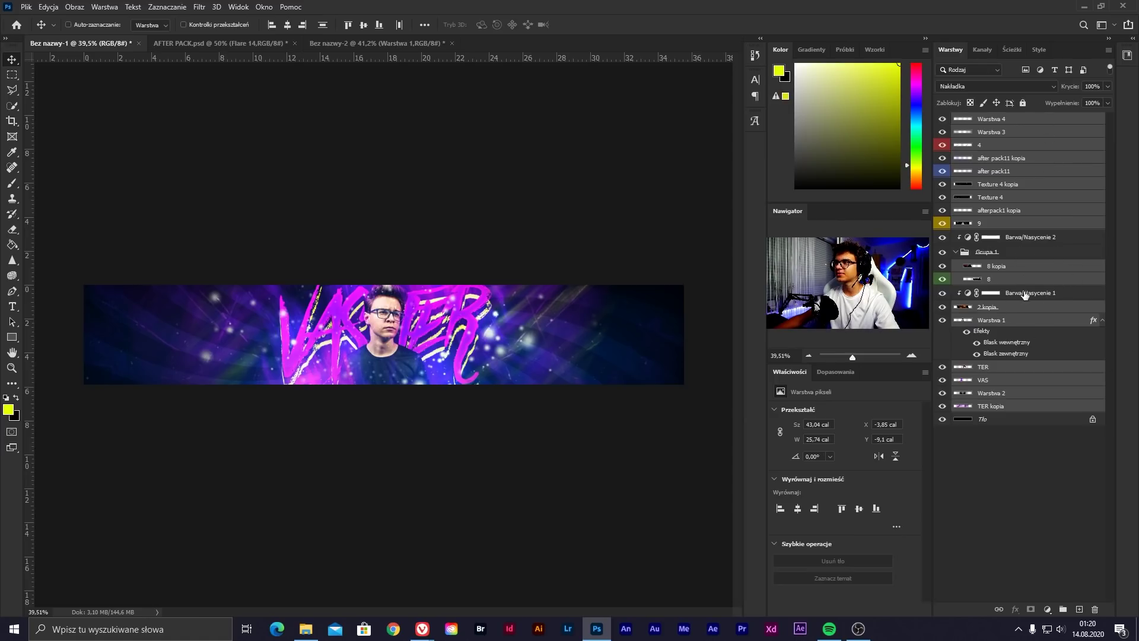
# Merge all layers, including the background, and duplicate the merged image onto a new layer
pyautogui.keyDown('ctrl'); pyautogui.click(1021, 253); pyautogui.keyUp('ctrl')
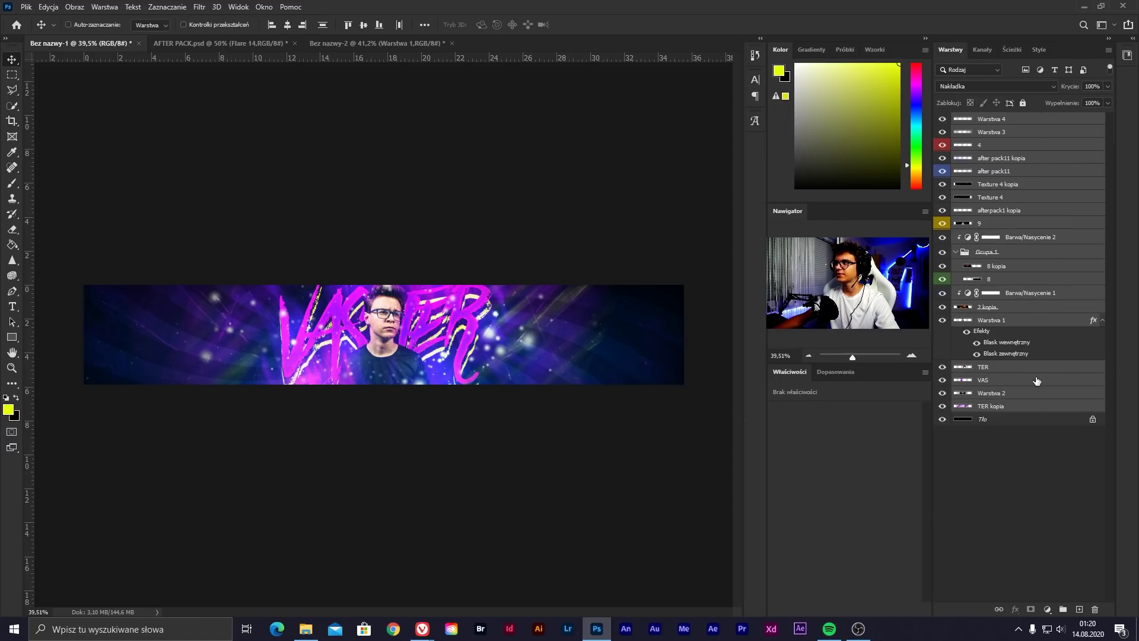
pyautogui.keyDown('ctrl'); pyautogui.click(1001, 423); pyautogui.keyUp('ctrl')
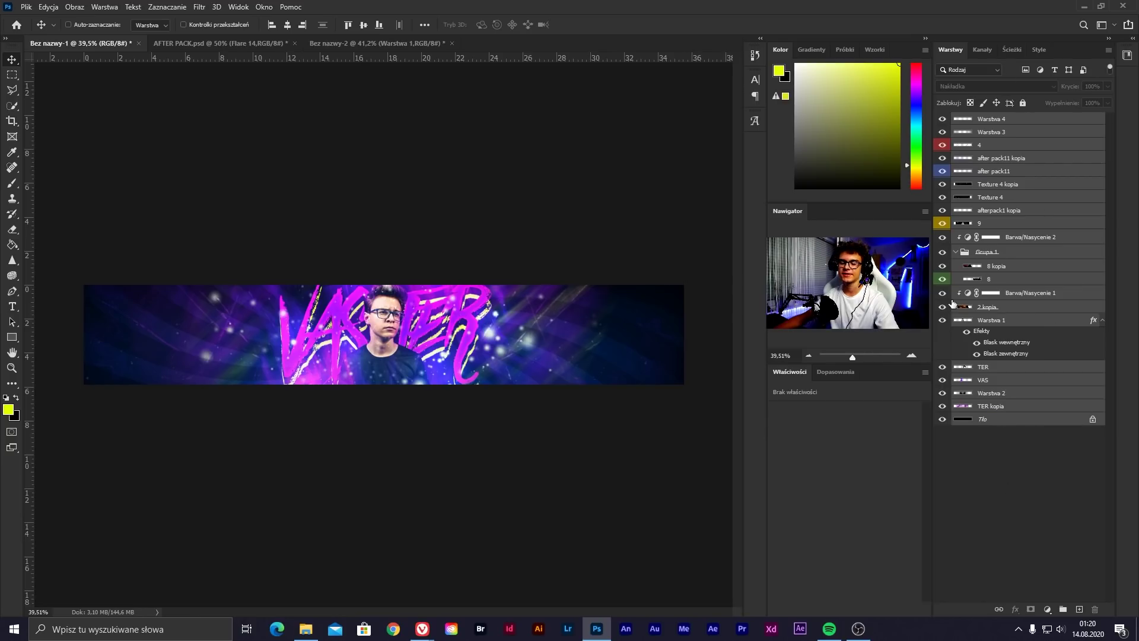
pyautogui.hotkey('ctrl', 'e')
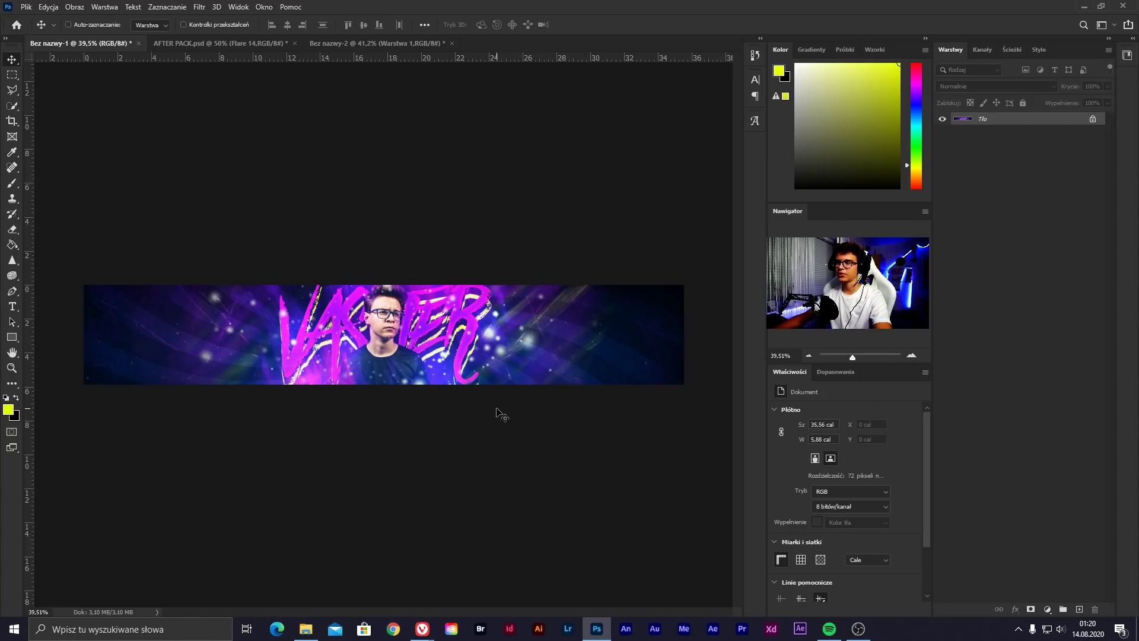
pyautogui.hotkey('ctrl', 'j')
# Apply a Gaussian Blur of about 22 px radius to the duplicate
pyautogui.click(199, 6)
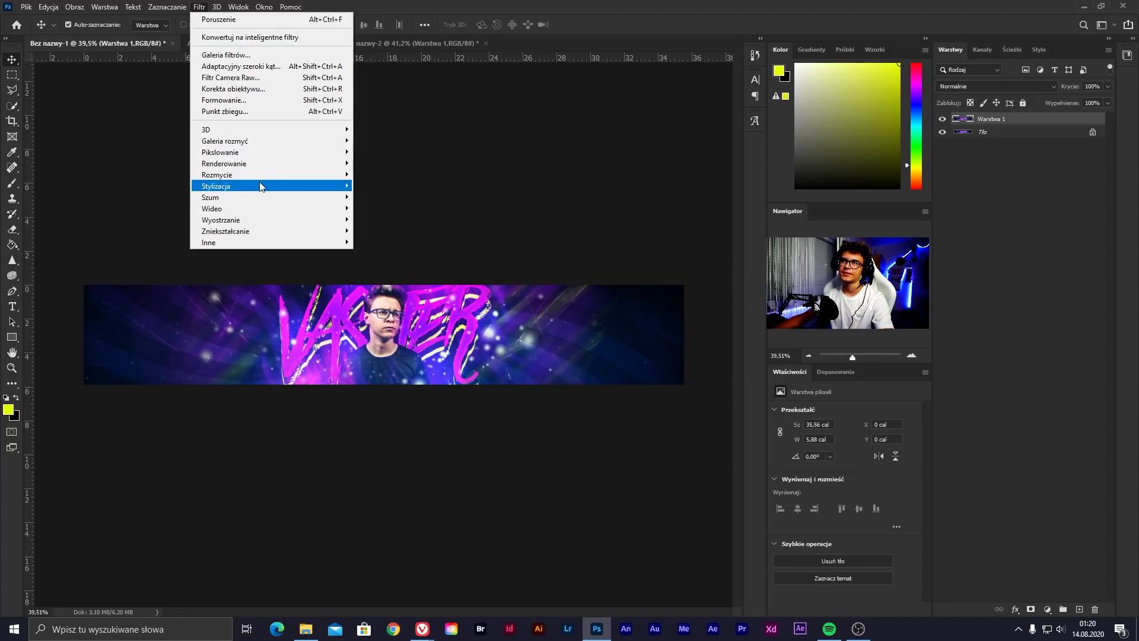
pyautogui.moveTo(218, 175)
pyautogui.click(404, 220)
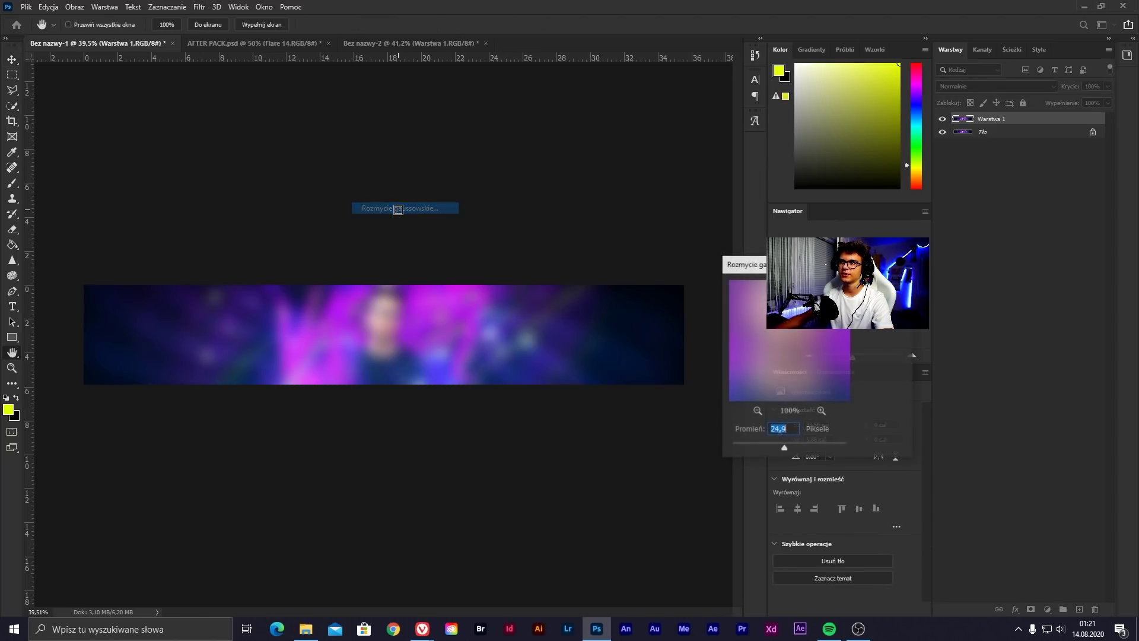
pyautogui.click(783, 448)
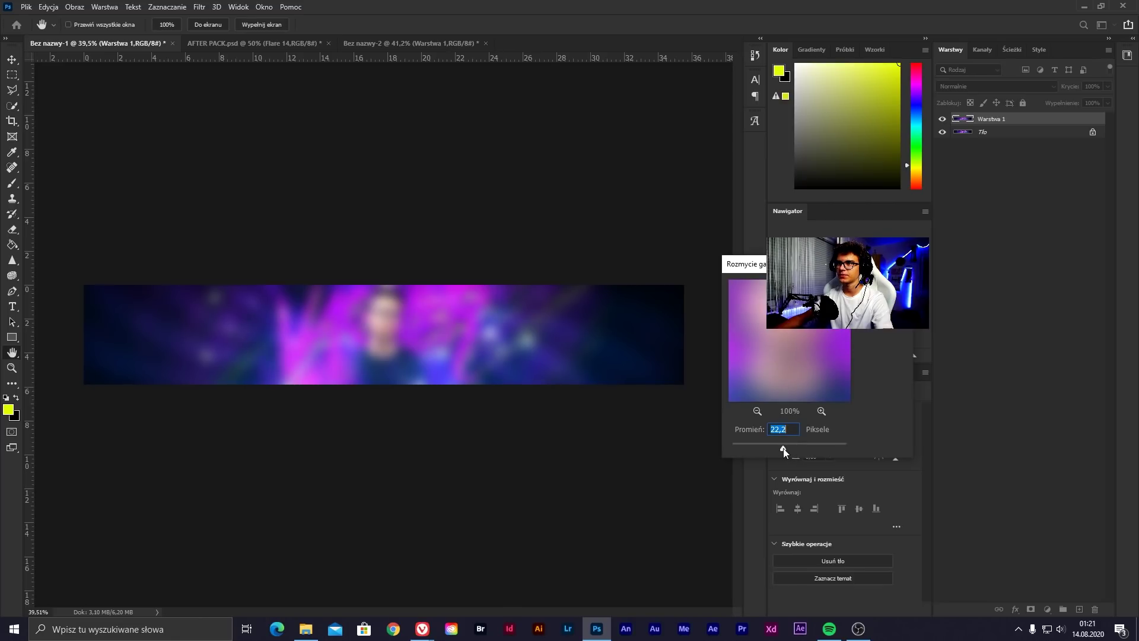
pyautogui.press('Return')
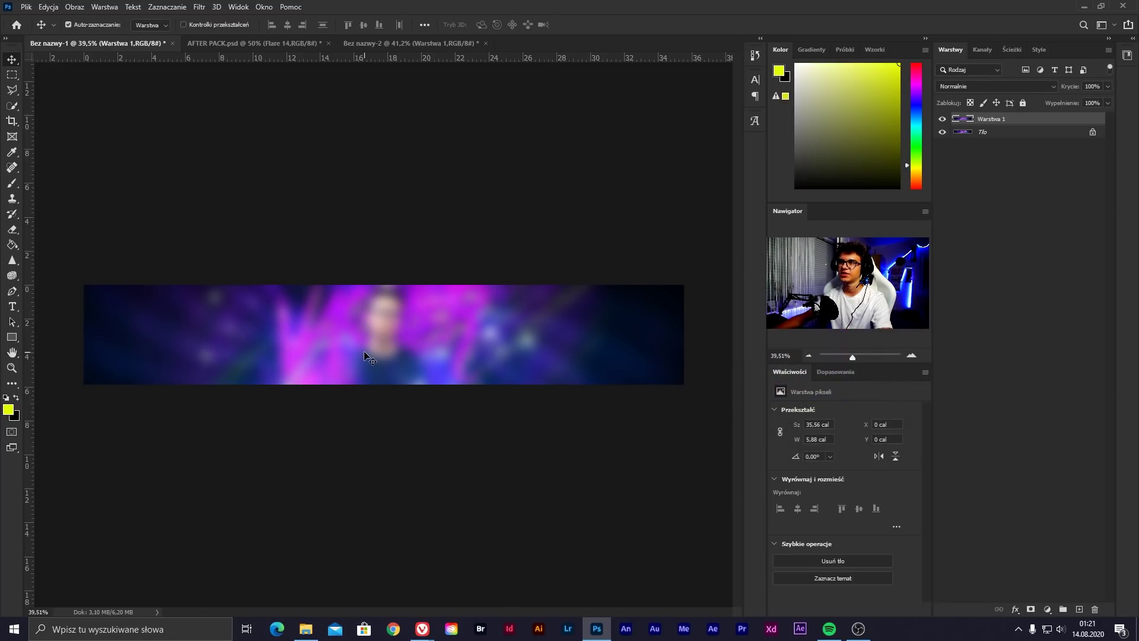
# Erase the blur from the banner's centre and around the face with a smaller eraser
pyautogui.press('e')
pyautogui.moveTo(381, 350); pyautogui.dragTo(321, 338)
pyautogui.press('[')
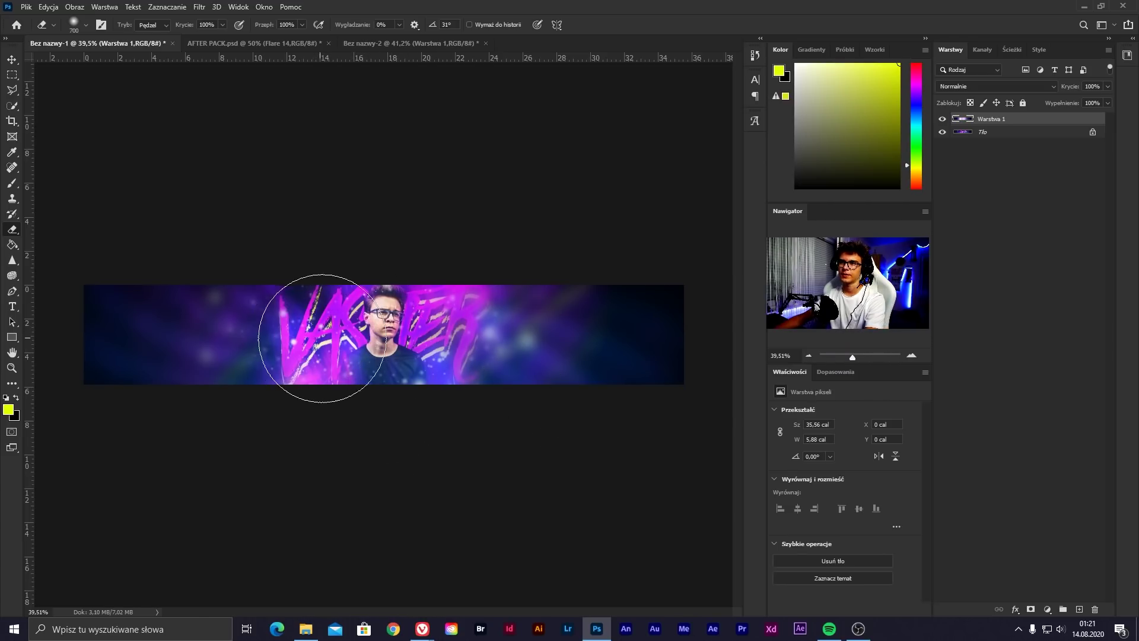
pyautogui.press('[')
pyautogui.click(451, 317)
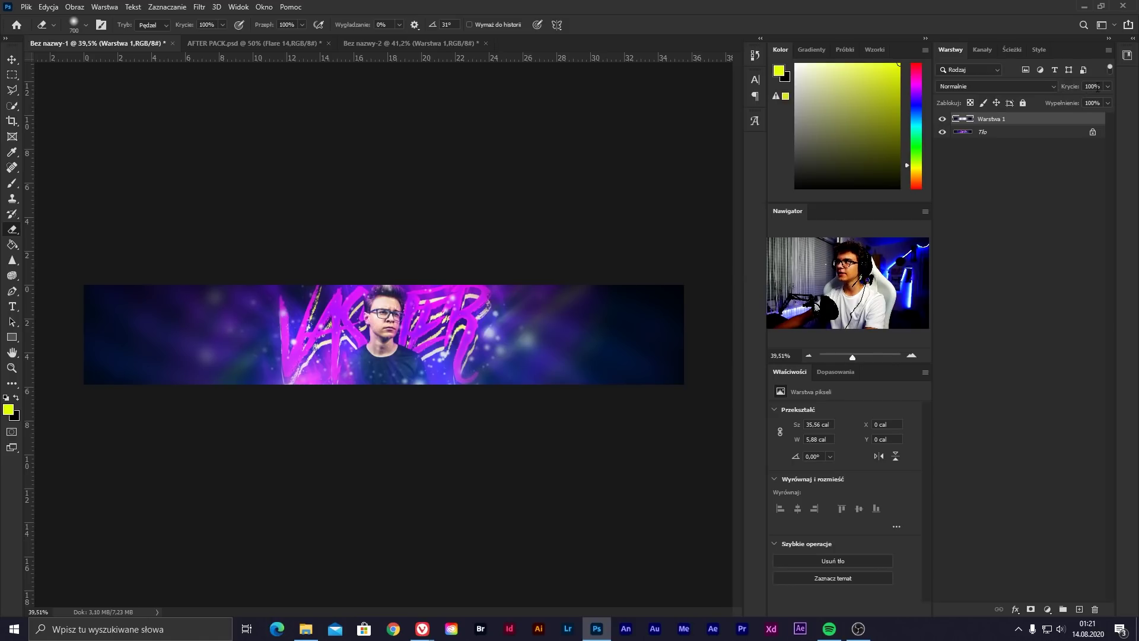
# Set the blurred layer to 55% opacity and merge it with the Tło background
pyautogui.write('50')
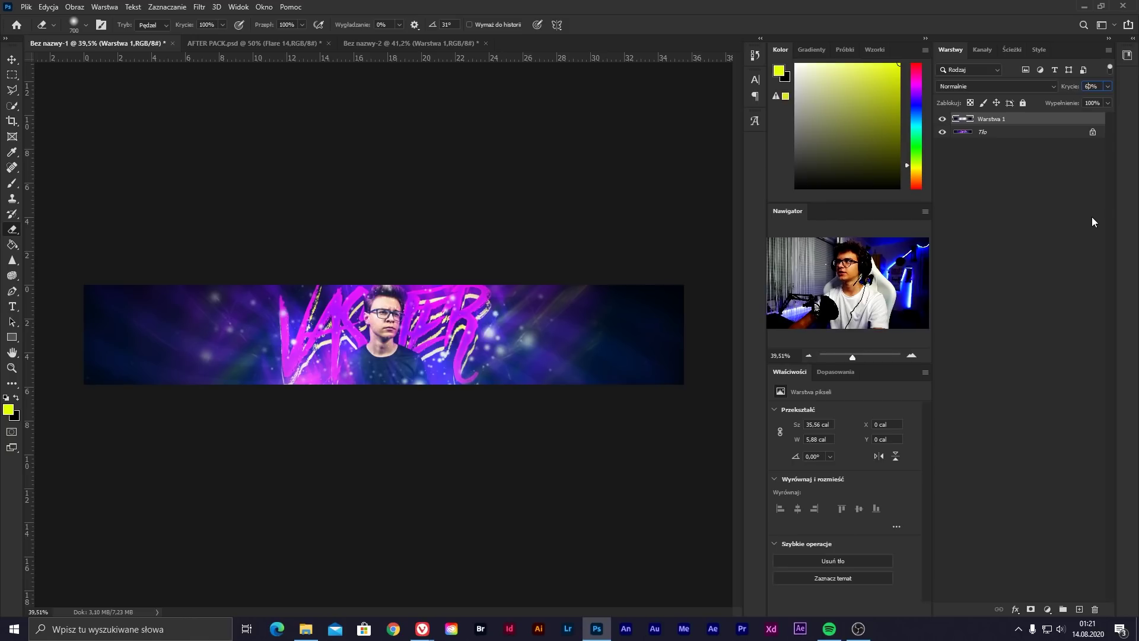
pyautogui.write('55')
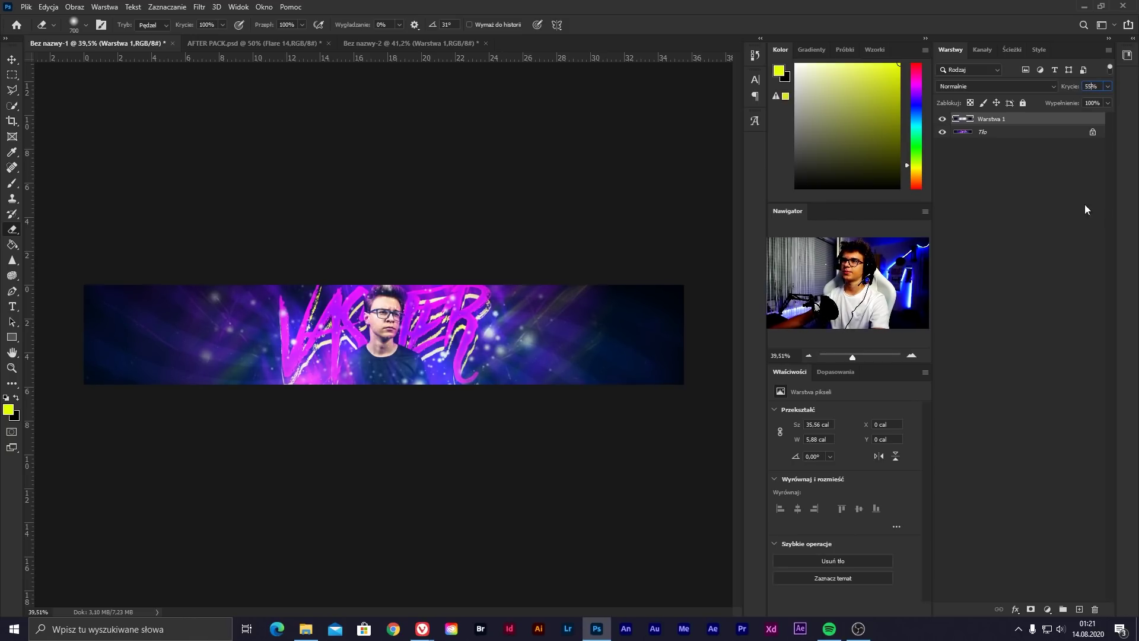
pyautogui.keyDown('shift'); pyautogui.click(990, 133); pyautogui.keyUp('shift')
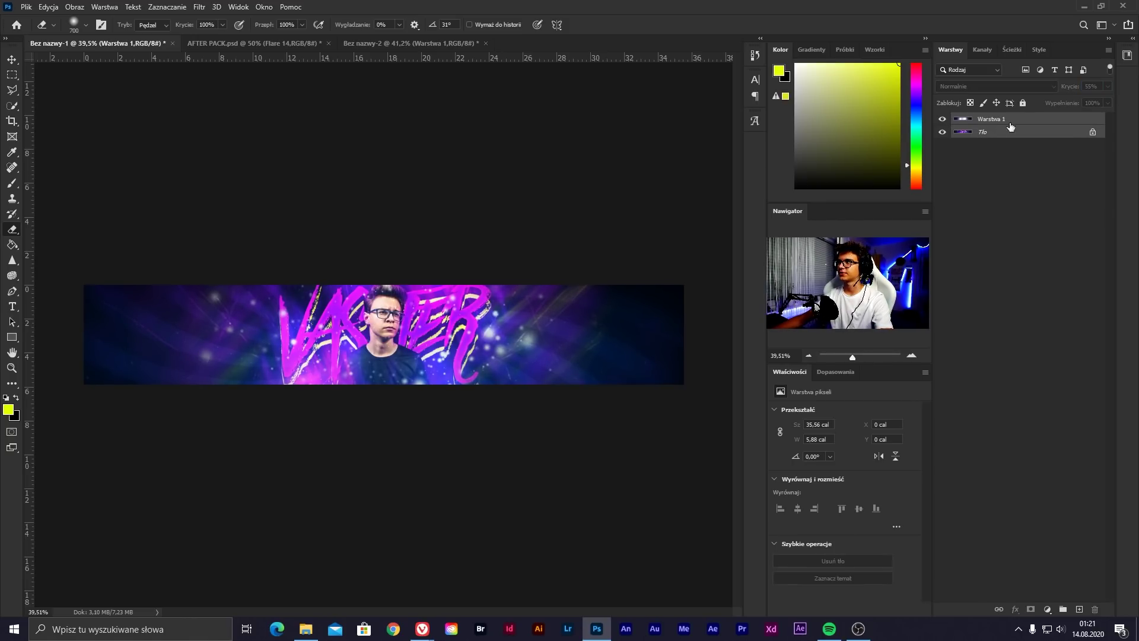
pyautogui.hotkey('ctrl', 'e')
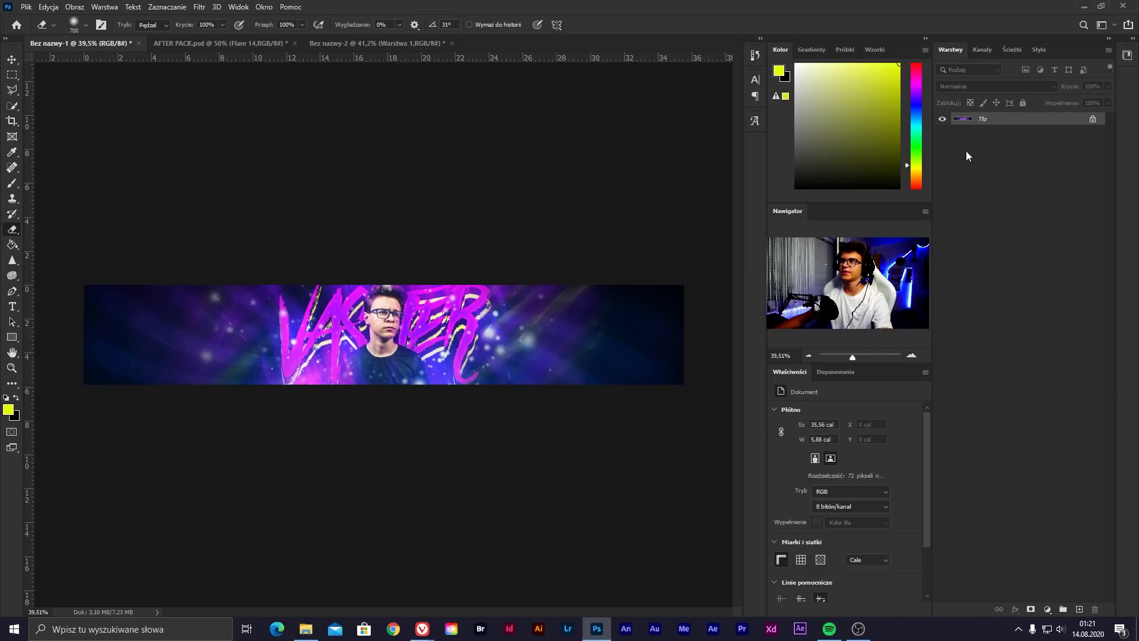
# In the Camera Raw Filter, set clarity +24, blacks -31 and vibrance +10
pyautogui.click(199, 8)
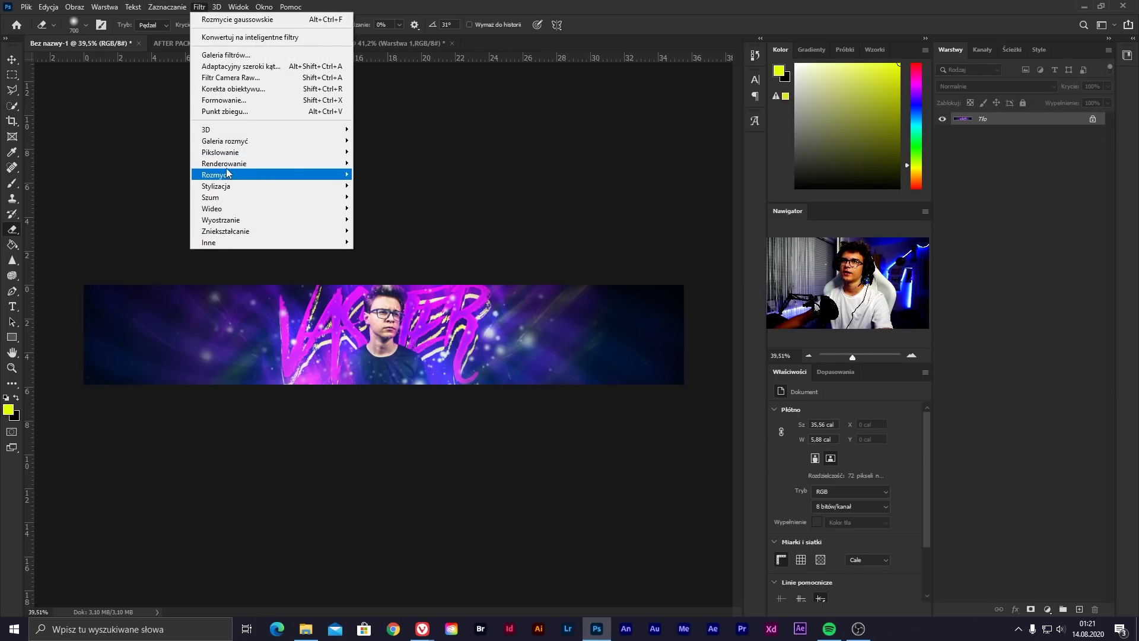
pyautogui.click(246, 82)
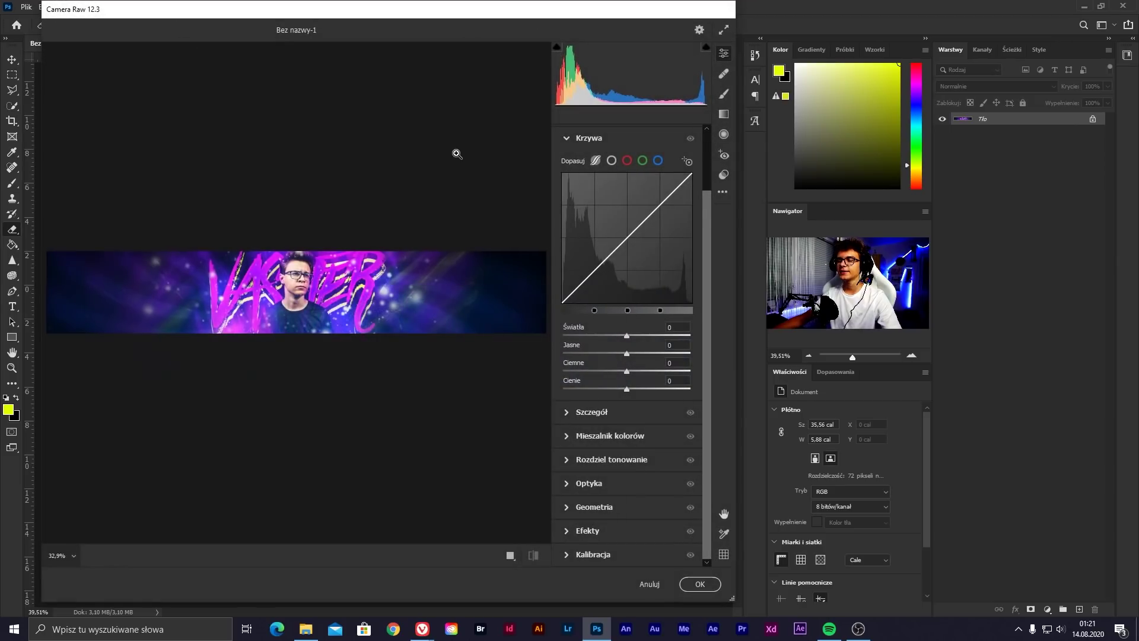
pyautogui.click(589, 141)
pyautogui.click(592, 183)
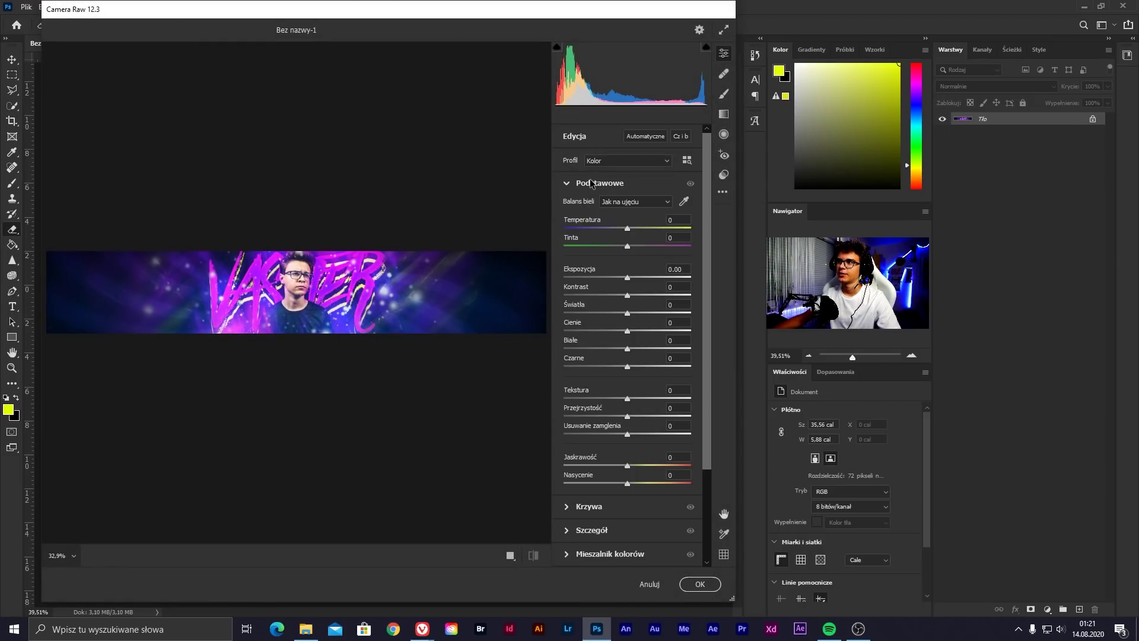
pyautogui.moveTo(637, 417); pyautogui.dragTo(643, 416)
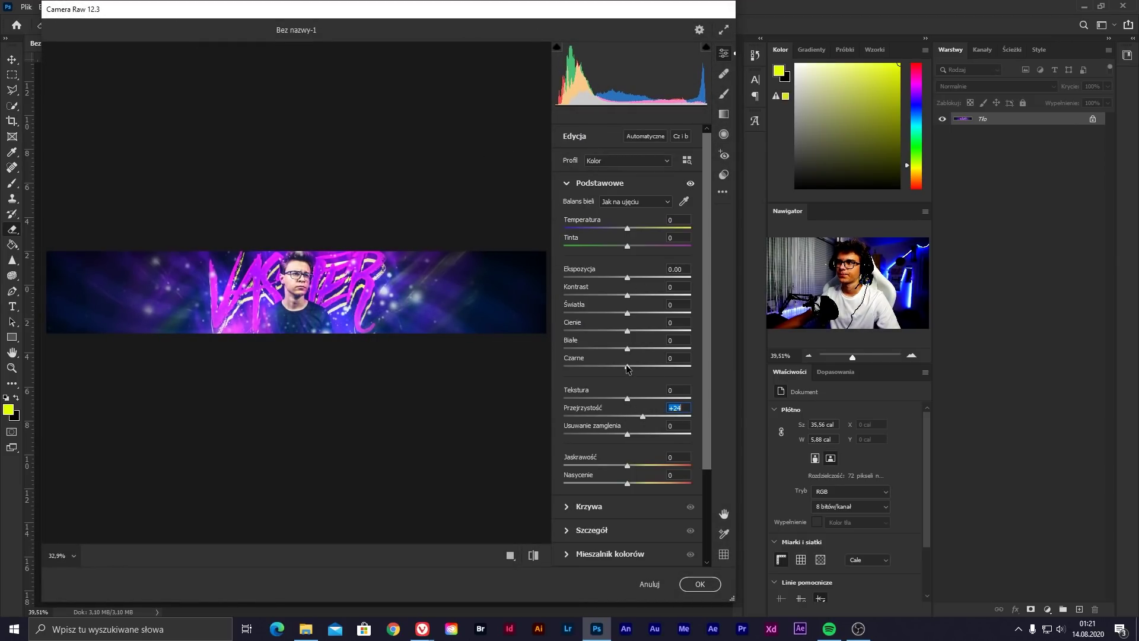
pyautogui.moveTo(627, 366)
pyautogui.mouseDown()
pyautogui.moveTo(608, 368)
pyautogui.moveTo(630, 348)
pyautogui.moveTo(617, 331)
pyautogui.moveTo(629, 295)
pyautogui.mouseUp()
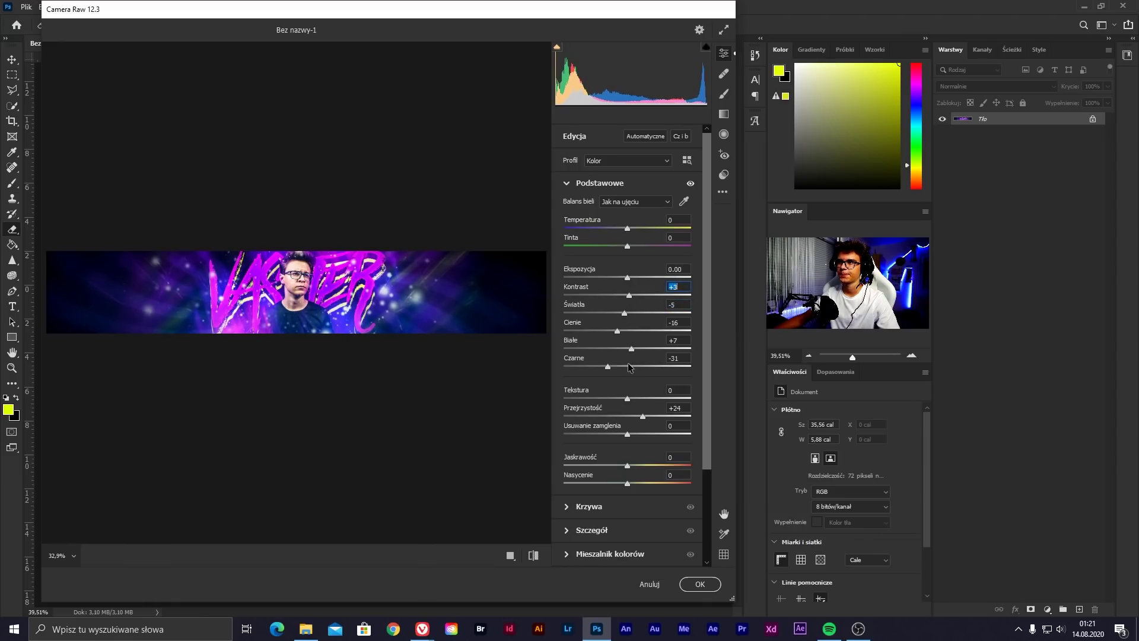
pyautogui.moveTo(626, 465); pyautogui.dragTo(630, 483)
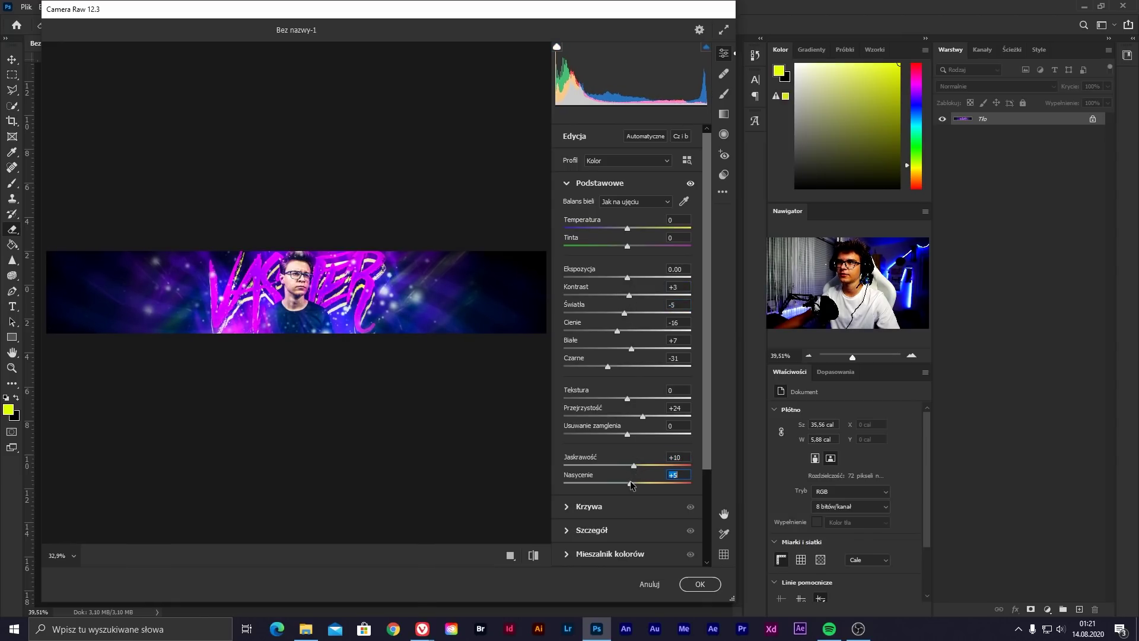
# Pull the curve highlights down to -19, adjust the darkest tones, and apply the filter
pyautogui.click(588, 505)
pyautogui.moveTo(627, 405)
pyautogui.mouseDown()
pyautogui.moveTo(615, 404)
pyautogui.moveTo(617, 440)
pyautogui.mouseUp()
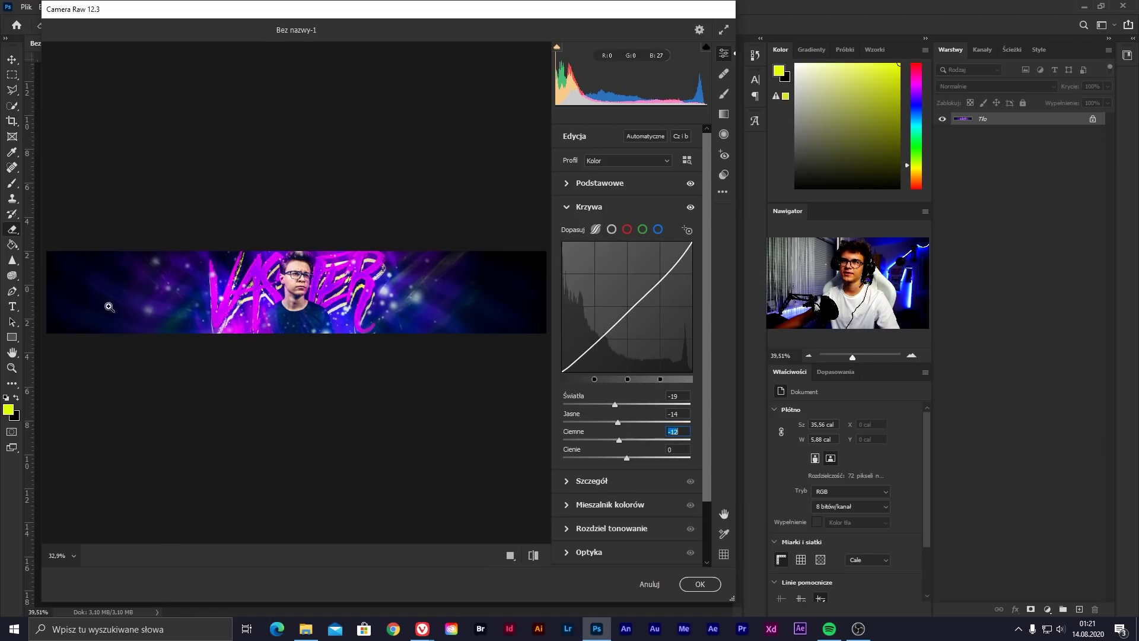
pyautogui.moveTo(626, 457); pyautogui.dragTo(631, 459)
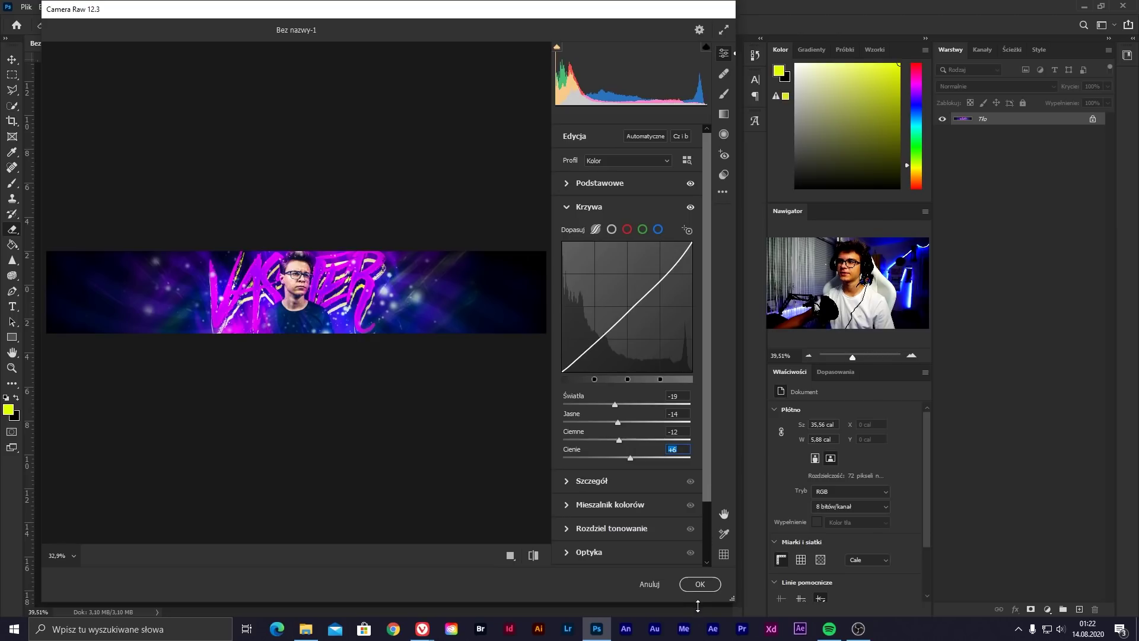
pyautogui.click(700, 583)
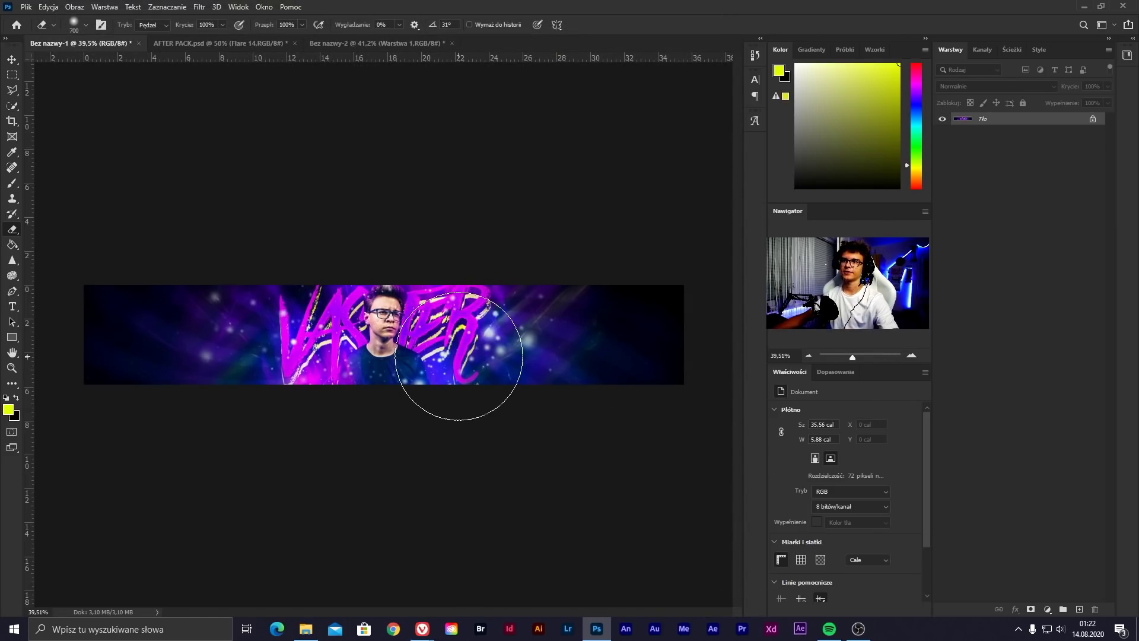
pyautogui.press('v')
pyautogui.scroll(1, 396, 292)
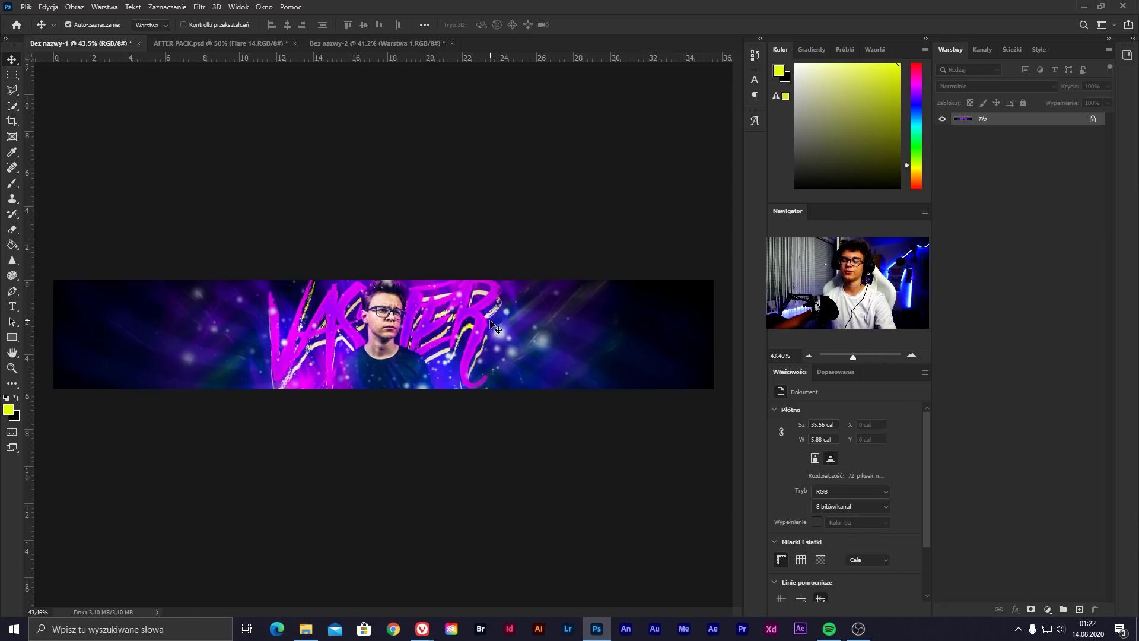
# Export the banner as PNG 'bannerporadnik' into D:\Photoshop\3 - Prace Photo
pyautogui.click(26, 6)
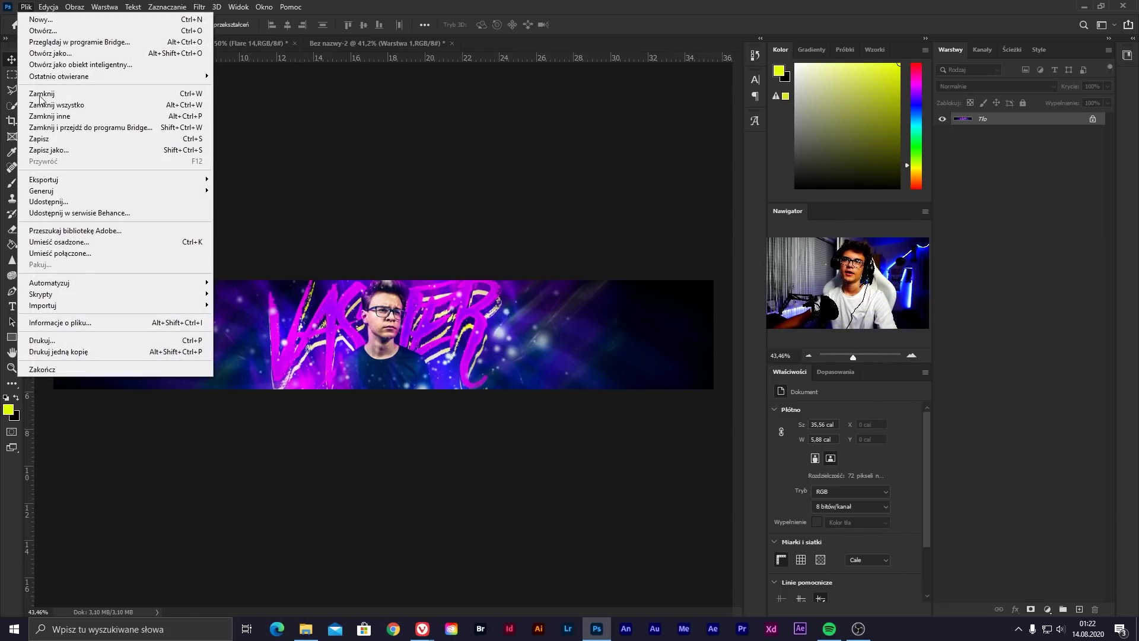
pyautogui.moveTo(53, 179)
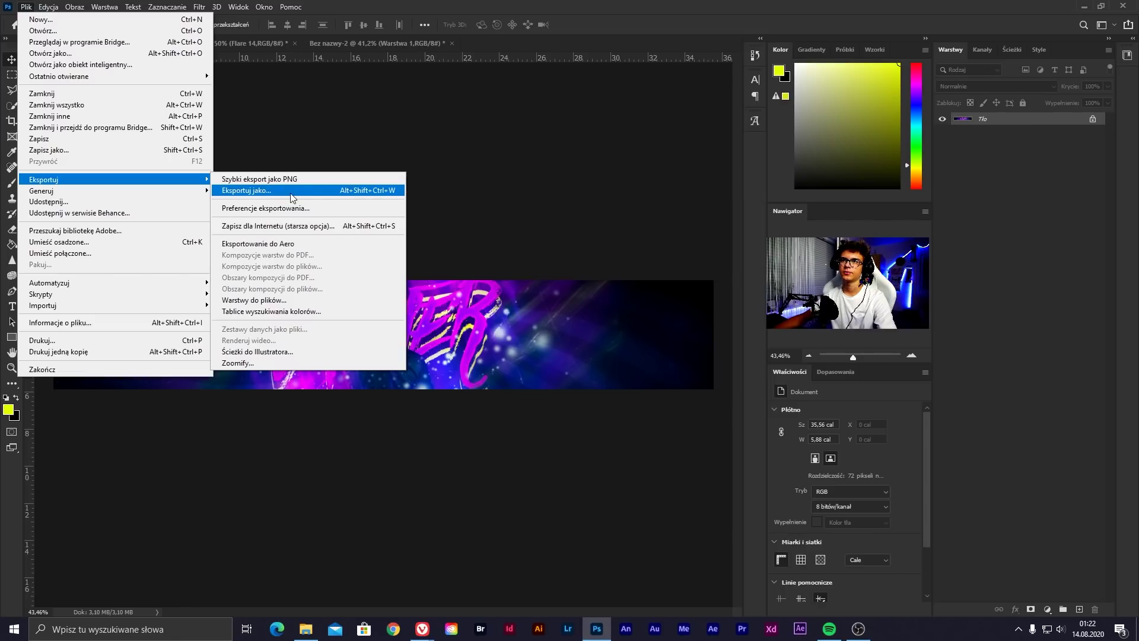
pyautogui.click(279, 189)
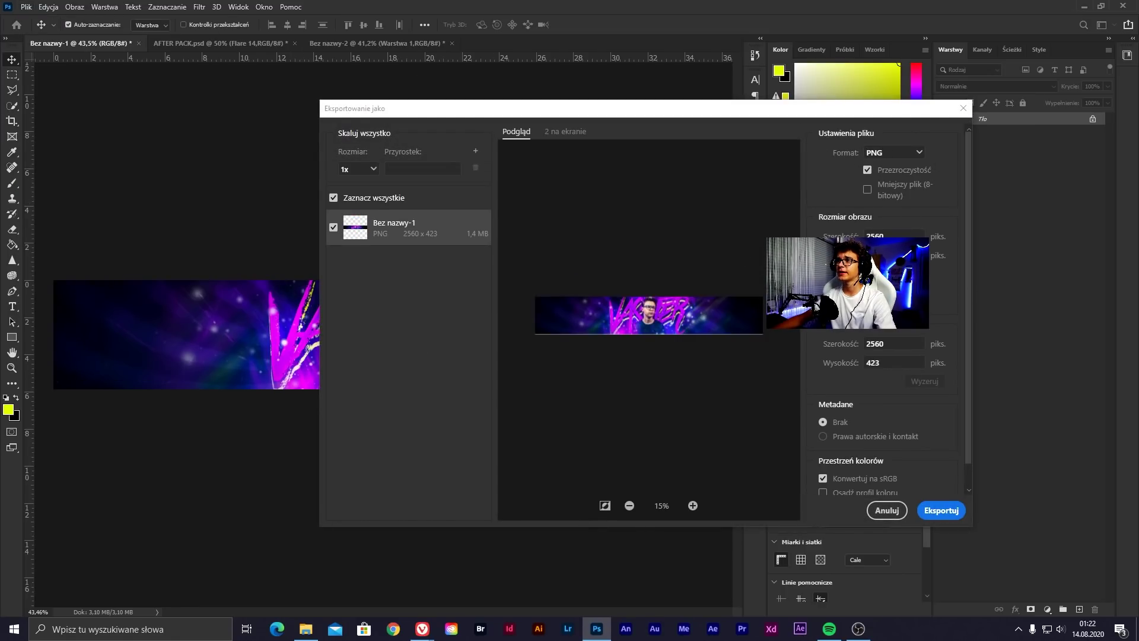
pyautogui.click(940, 515)
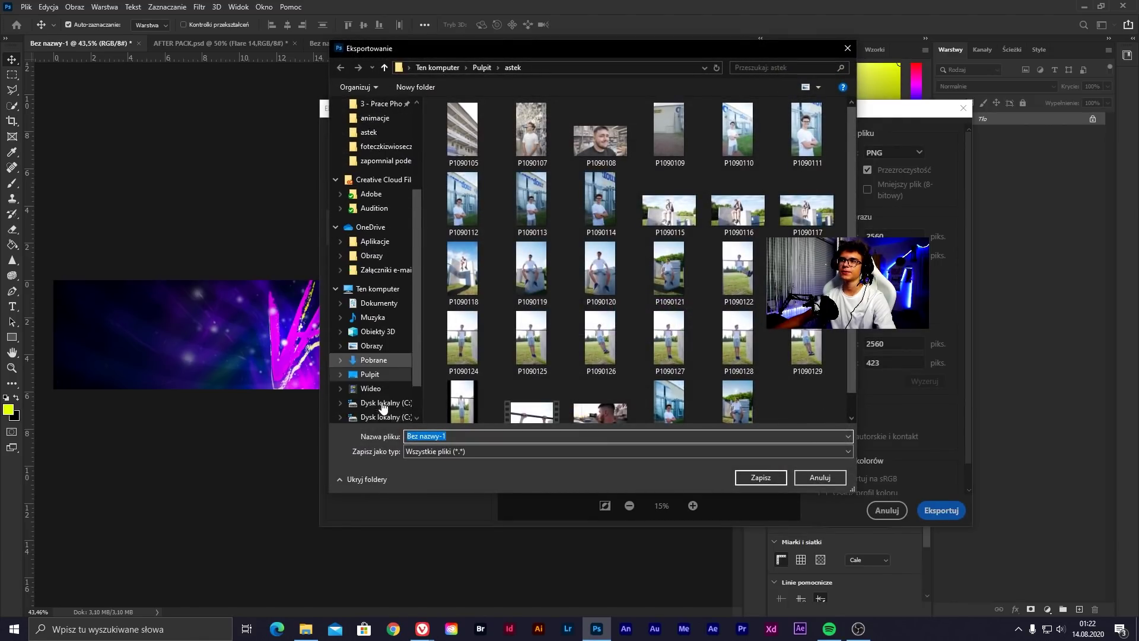
pyautogui.click(385, 375)
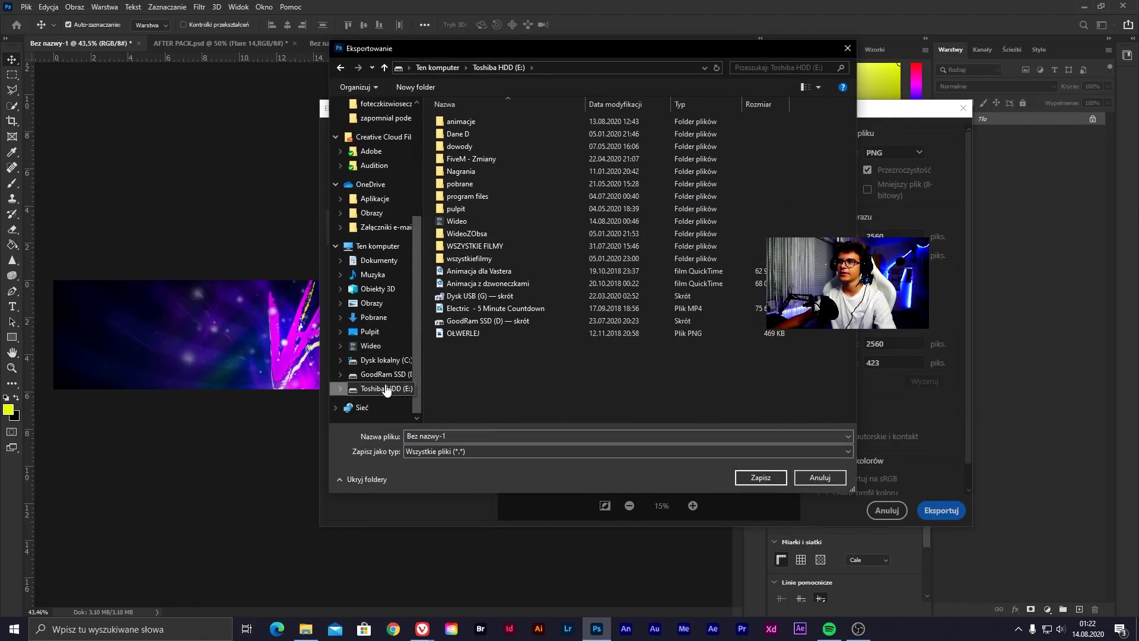
pyautogui.doubleClick(466, 200)
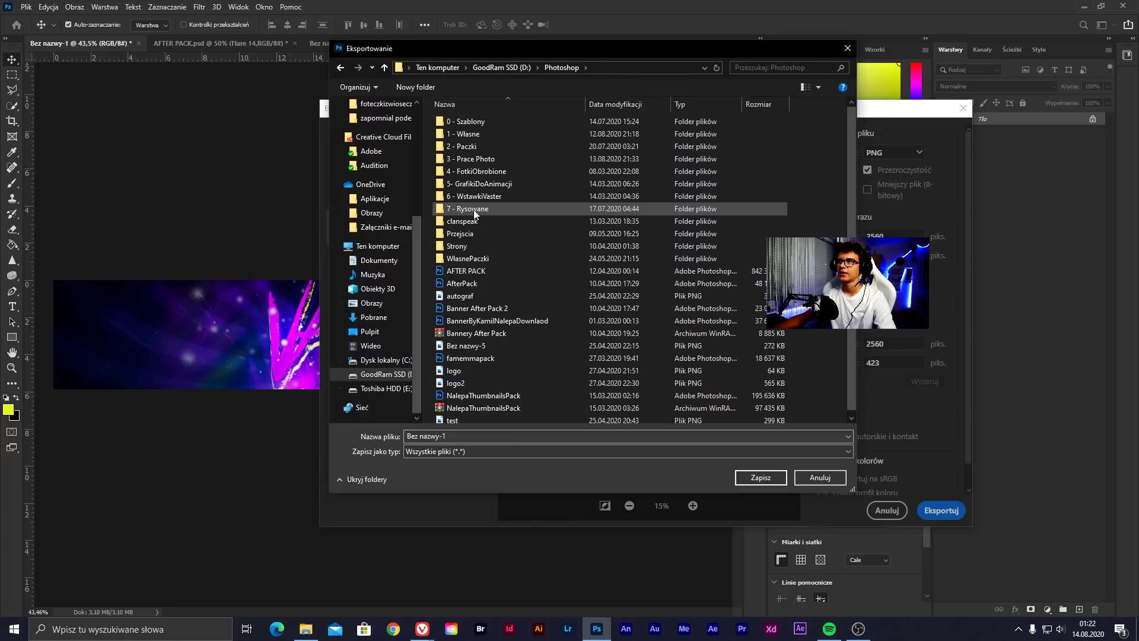
pyautogui.doubleClick(479, 158)
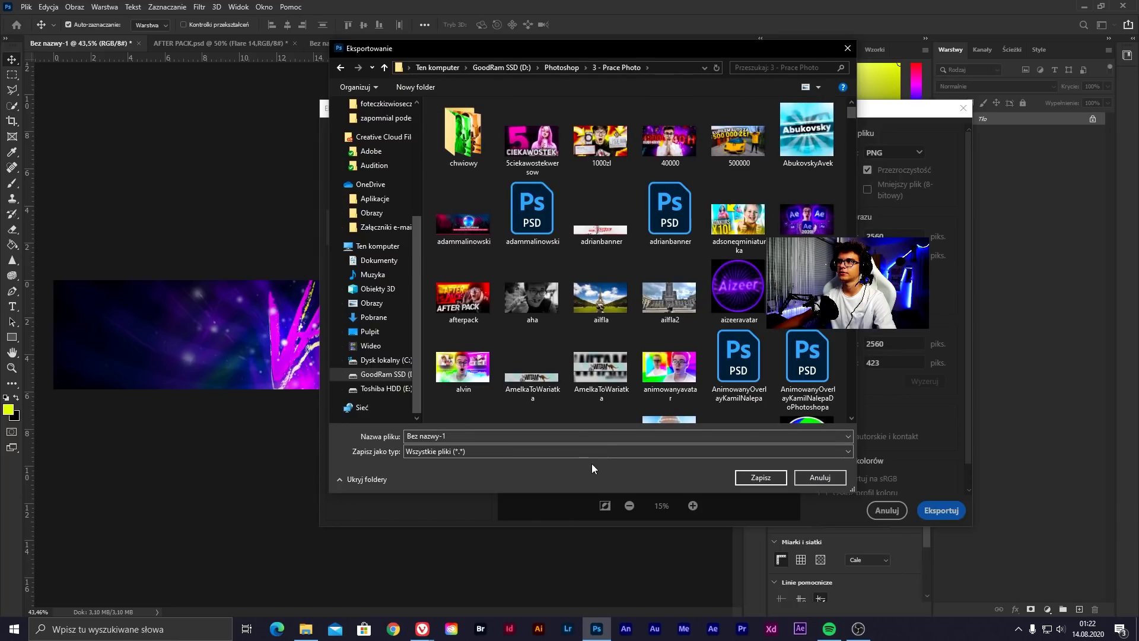
pyautogui.click(560, 433)
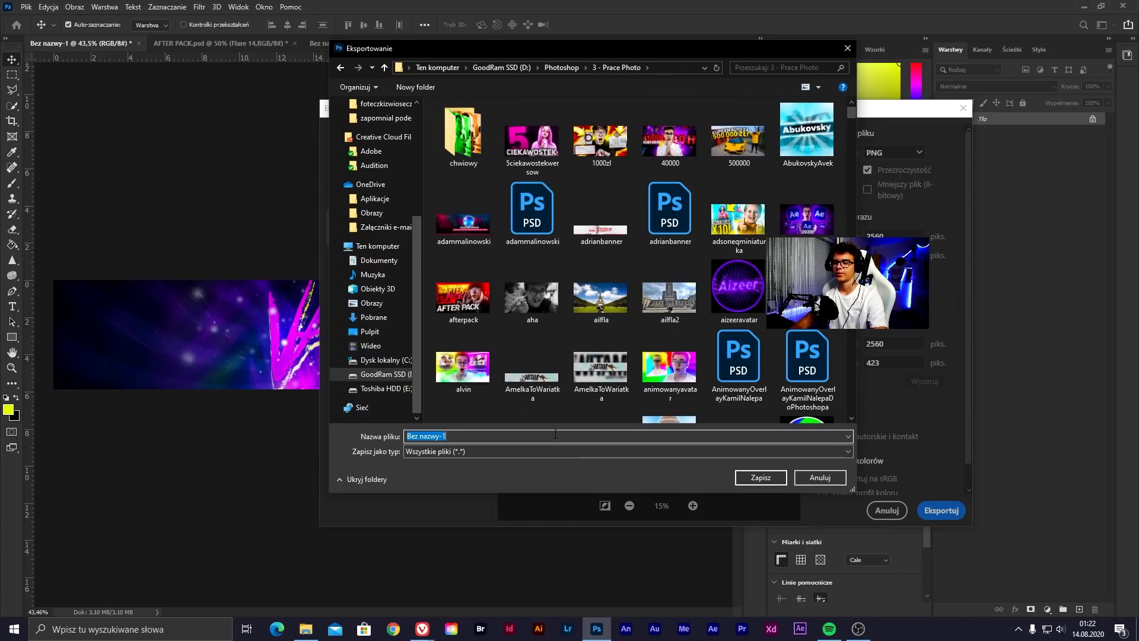
pyautogui.write('bannerporadnik')
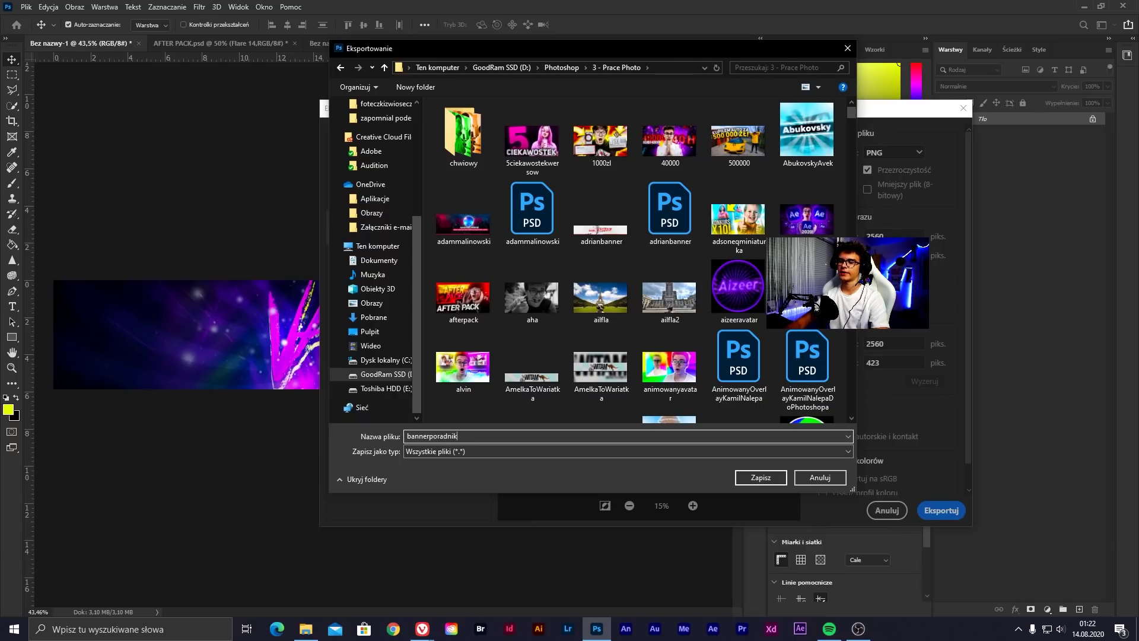
pyautogui.press('Return')
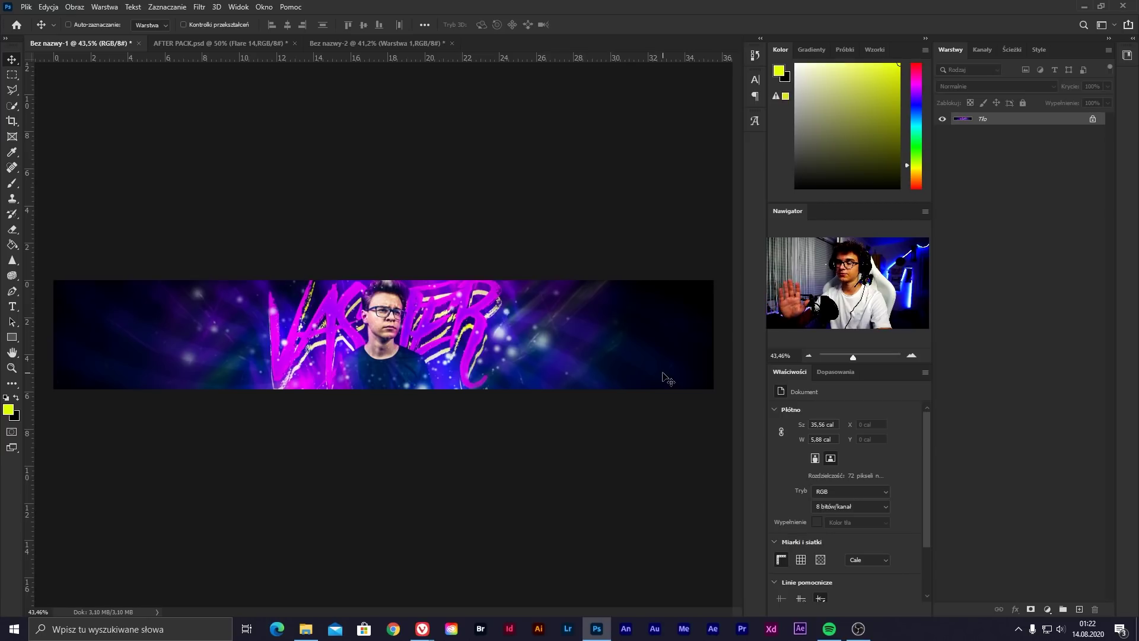
# Create a new blank document and place the bannerporadnik PNG from 3 - Prace Photo as embedded
pyautogui.hotkey('ctrl', 'n')
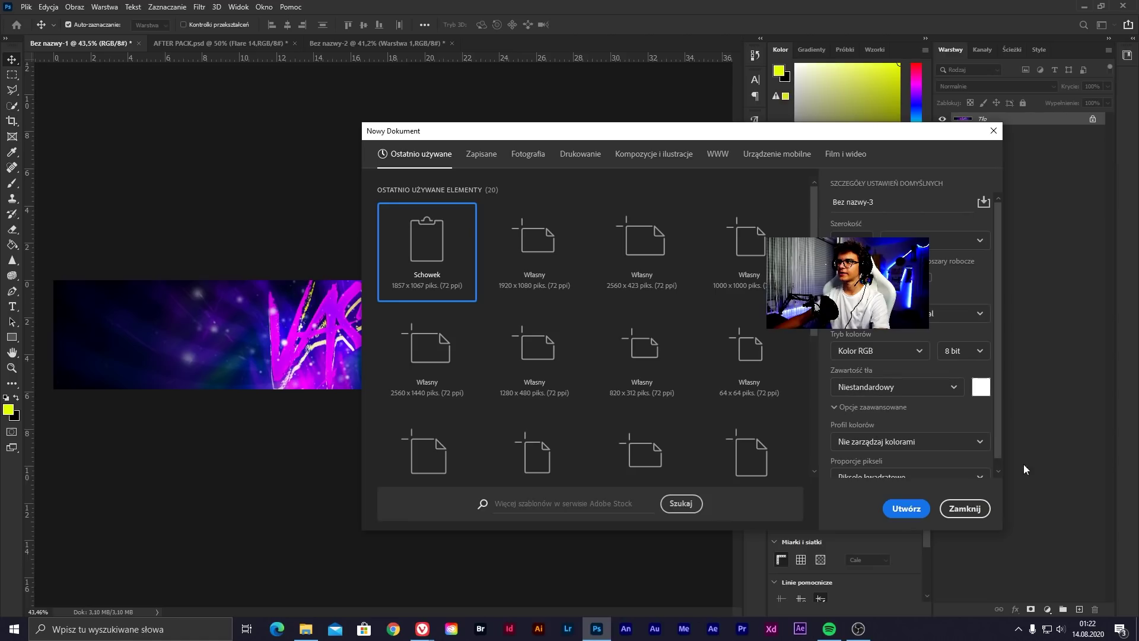
pyautogui.click(906, 511)
pyautogui.click(26, 7)
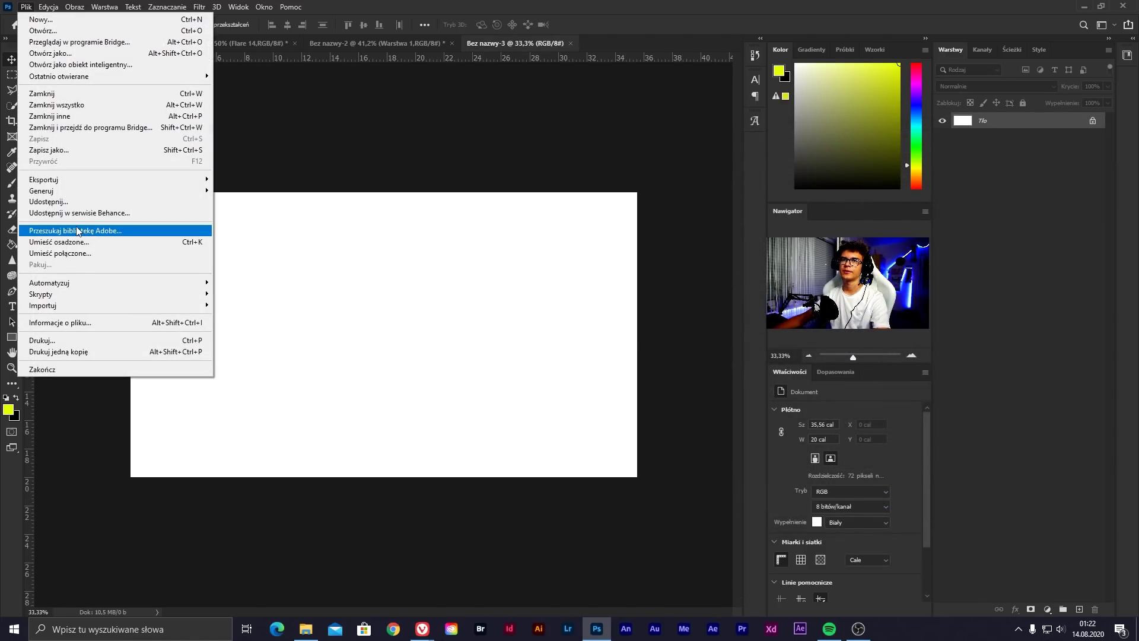
pyautogui.click(124, 252)
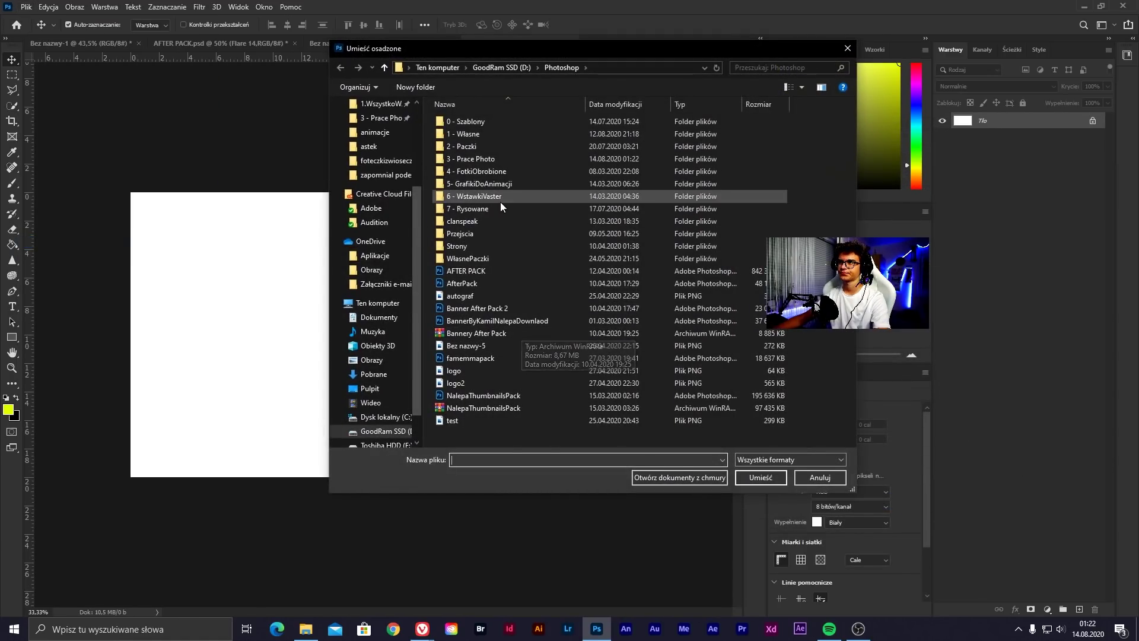
pyautogui.doubleClick(493, 157)
pyautogui.click(772, 67)
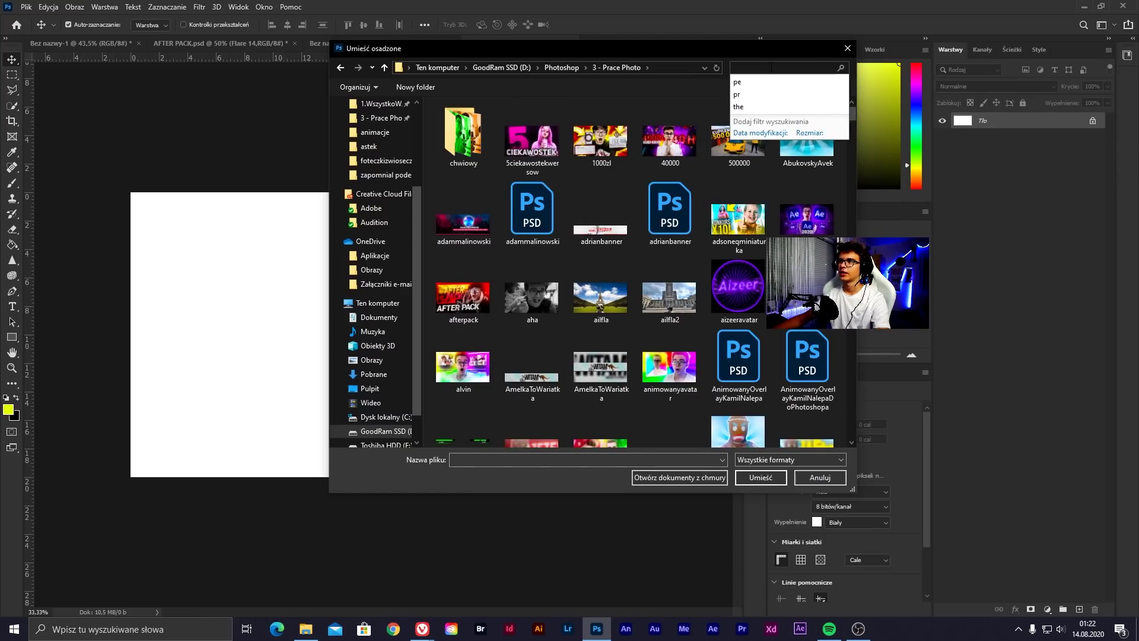
pyautogui.write('bannerpor')
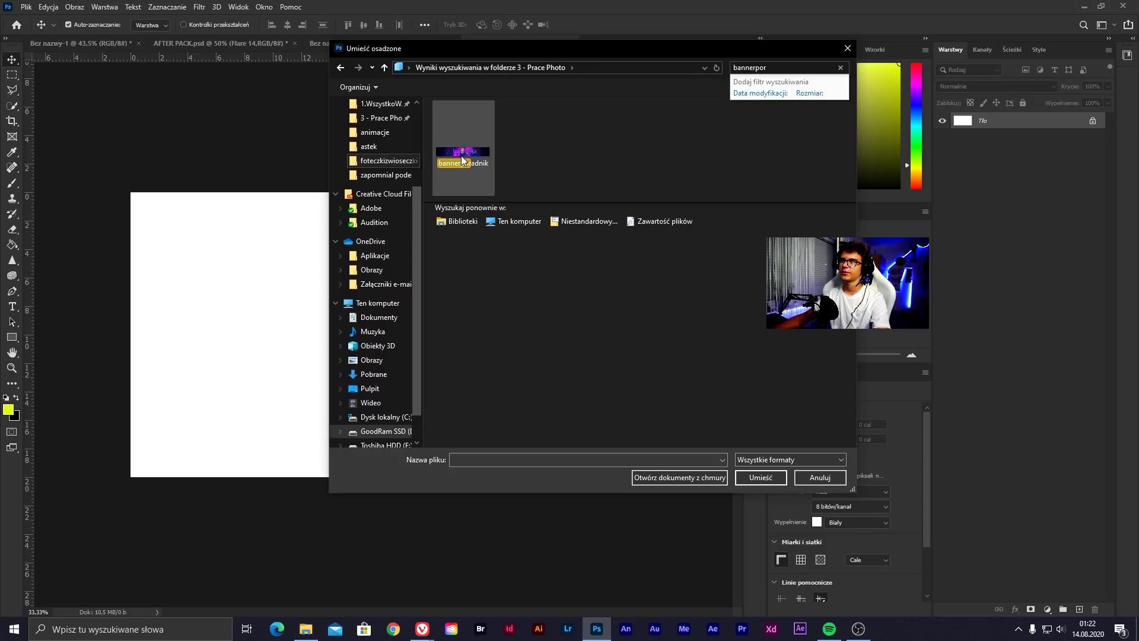
pyautogui.doubleClick(463, 156)
# Confirm the placed banner, duplicate it, and enlarge the copy to cover the canvas
pyautogui.press('Return')
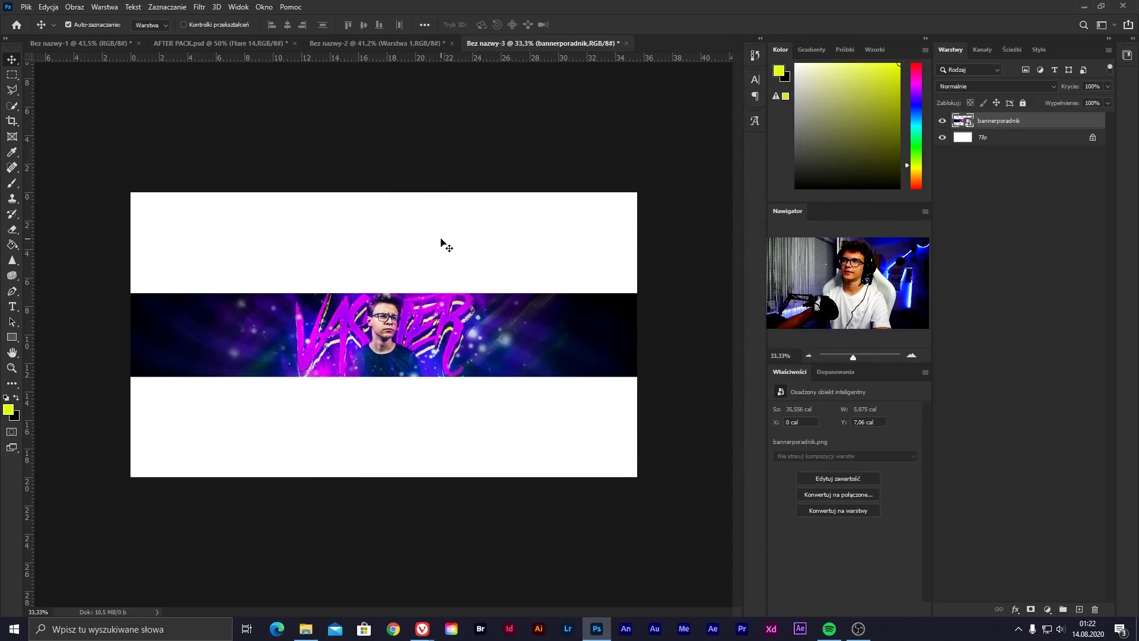
pyautogui.hotkey('ctrl', 'j')
pyautogui.scroll(-2, 409, 351)
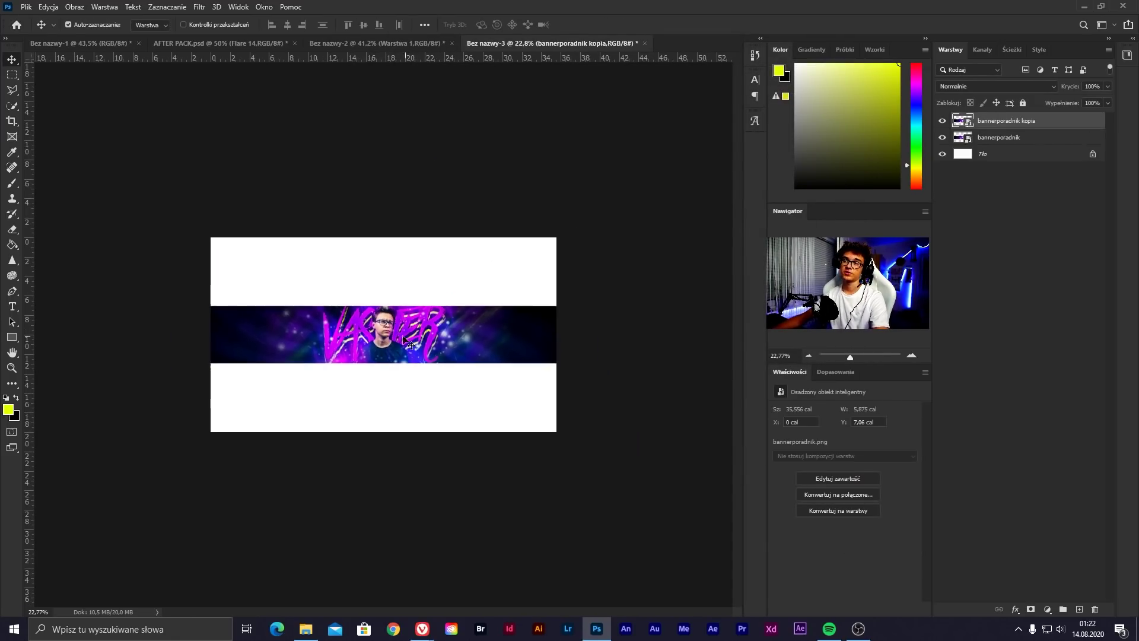
pyautogui.hotkey('ctrl', 't')
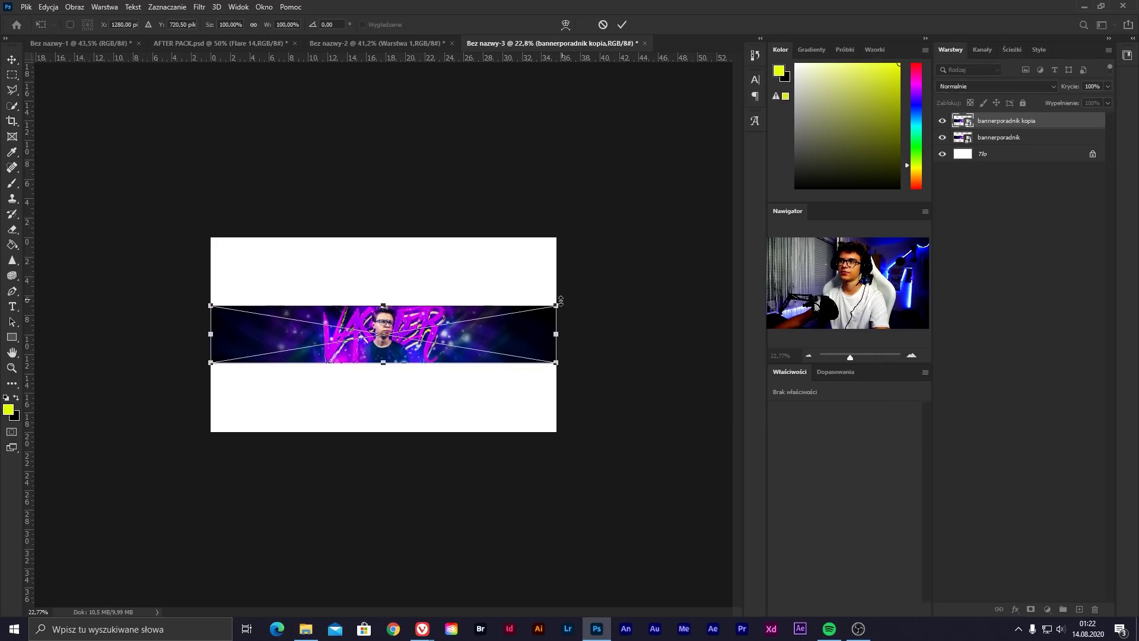
pyautogui.moveTo(556, 305); pyautogui.dragTo(1005, 194)
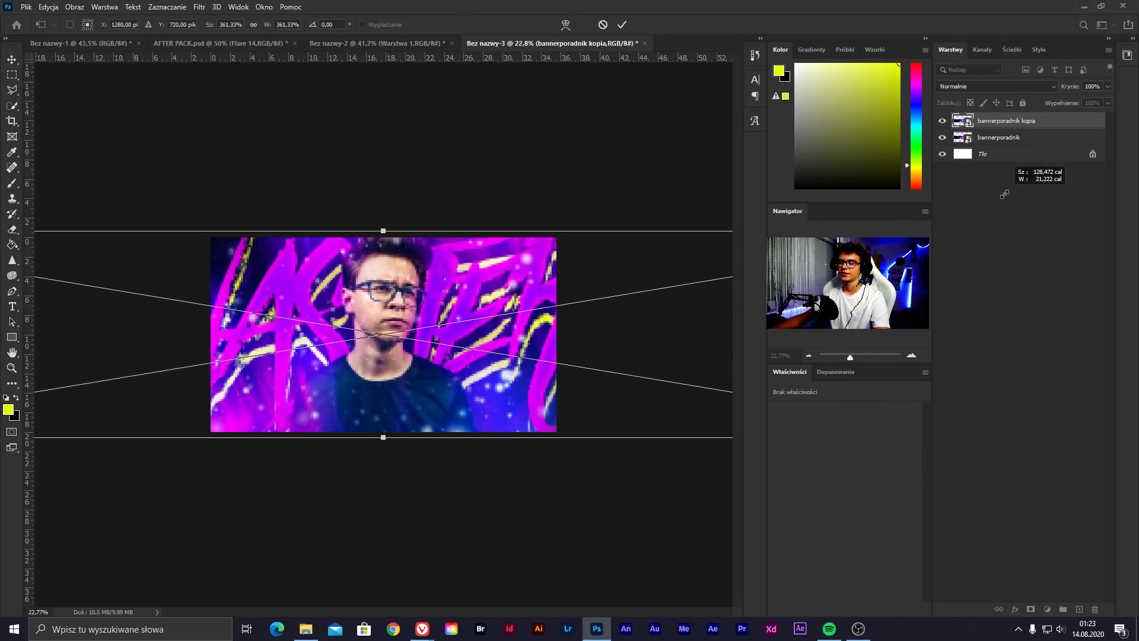
pyautogui.scroll(-1, 458, 328)
pyautogui.scroll(-1, 458, 330)
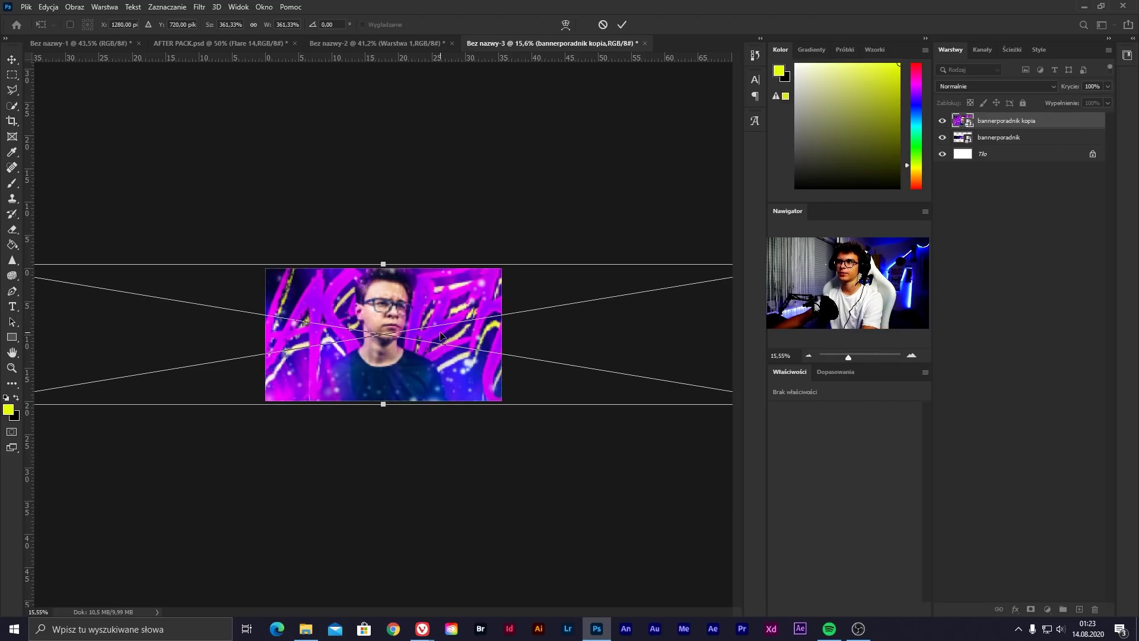
pyautogui.press('Return')
# Move the enlarged copy beneath the original and give it a 37,4 px Gaussian blur
pyautogui.moveTo(1005, 138); pyautogui.dragTo(1005, 142)
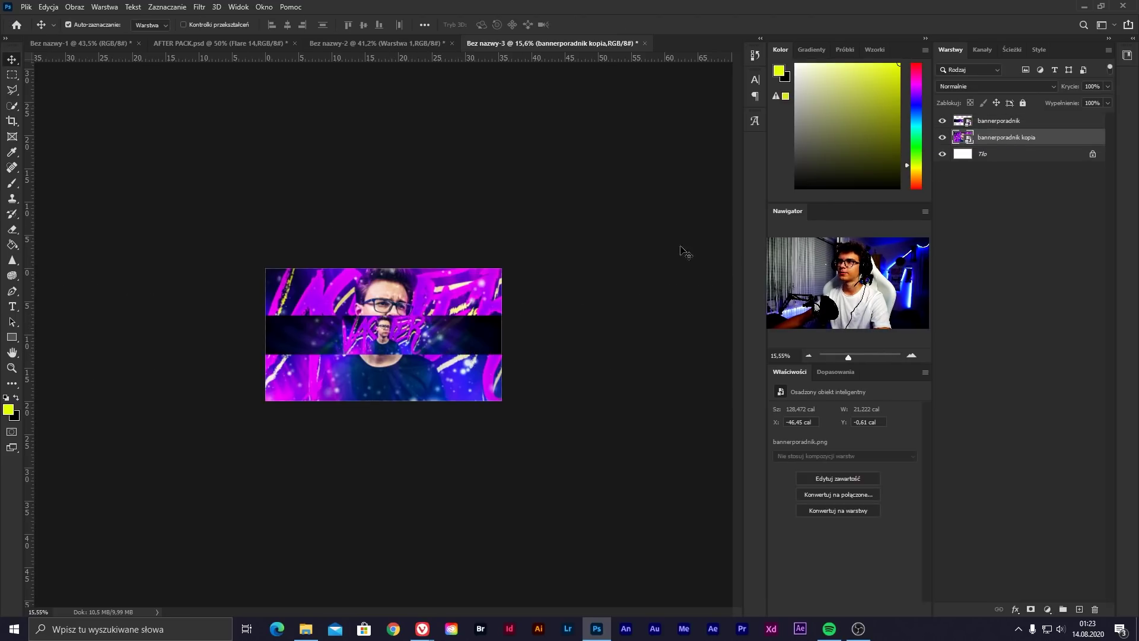
pyautogui.scroll(3, 309, 189)
pyautogui.click(198, 7)
pyautogui.moveTo(217, 175)
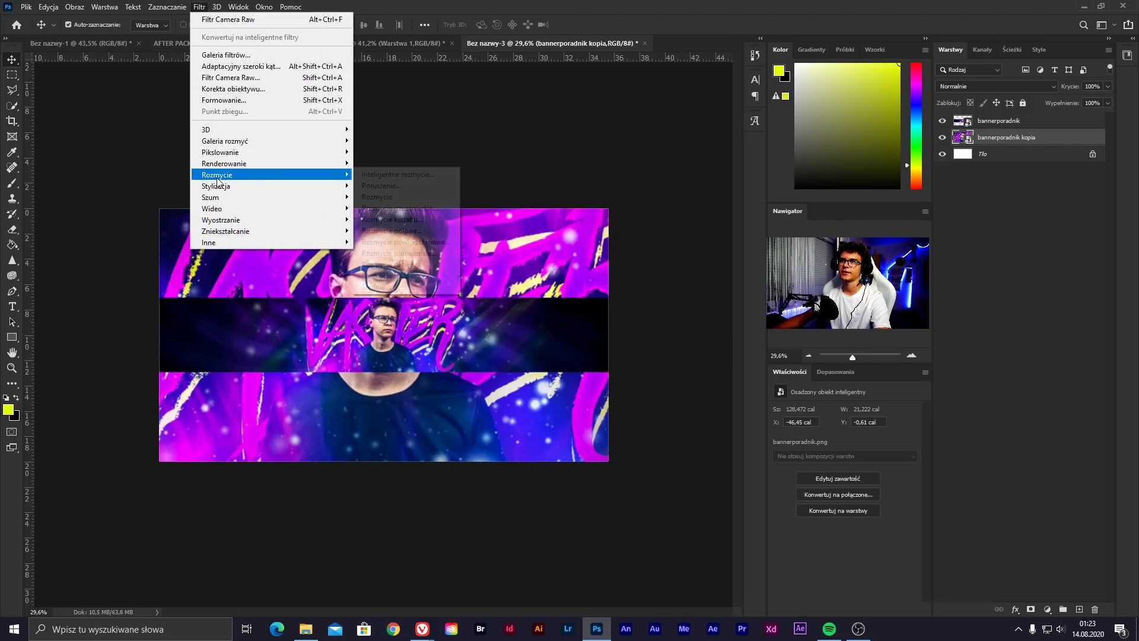
pyautogui.click(403, 209)
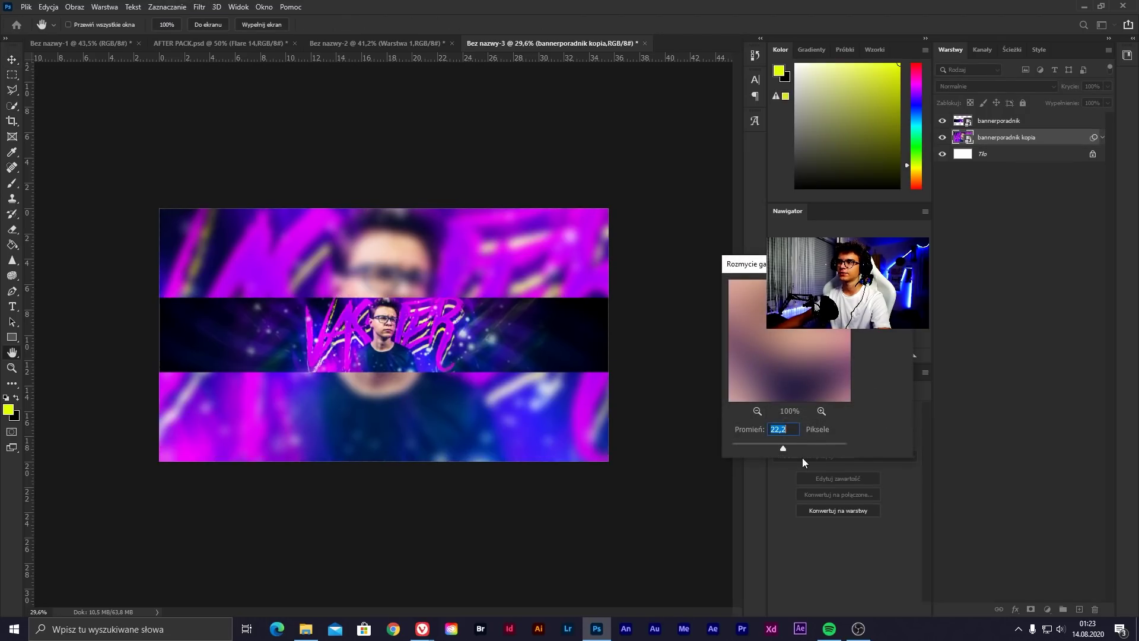
pyautogui.moveTo(783, 447); pyautogui.dragTo(790, 448)
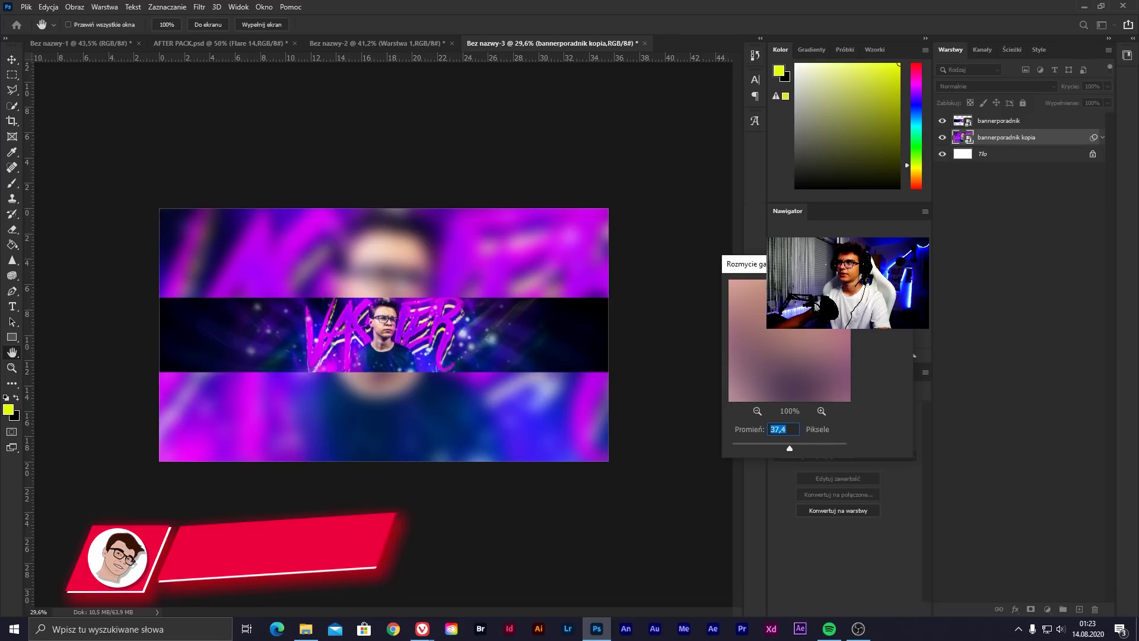
pyautogui.press('Return')
pyautogui.scroll(1, 396, 342)
pyautogui.scroll(2, 392, 332)
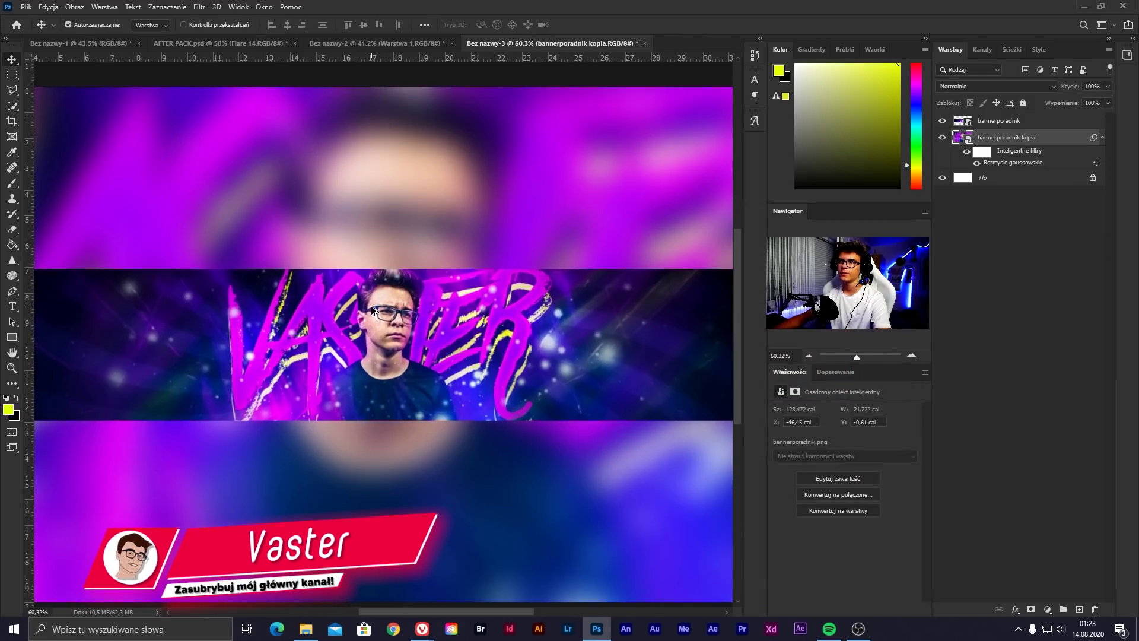
pyautogui.scroll(-1, 382, 320)
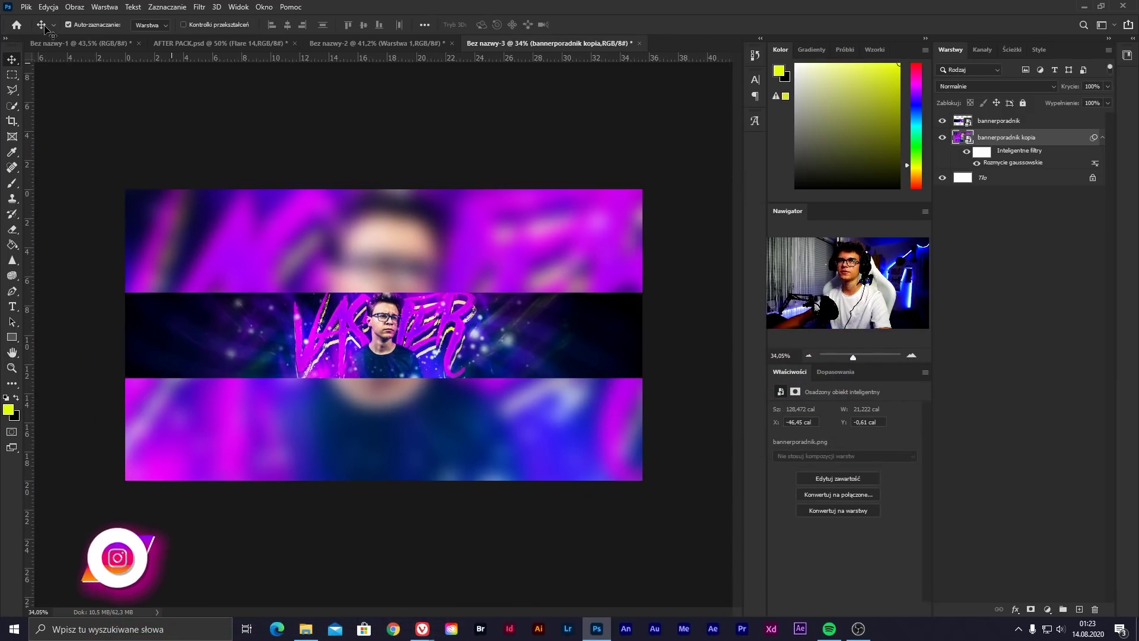
# Export the preview as bannerporadnik.png, replacing the existing file, and open the result
pyautogui.click(26, 7)
pyautogui.moveTo(44, 179)
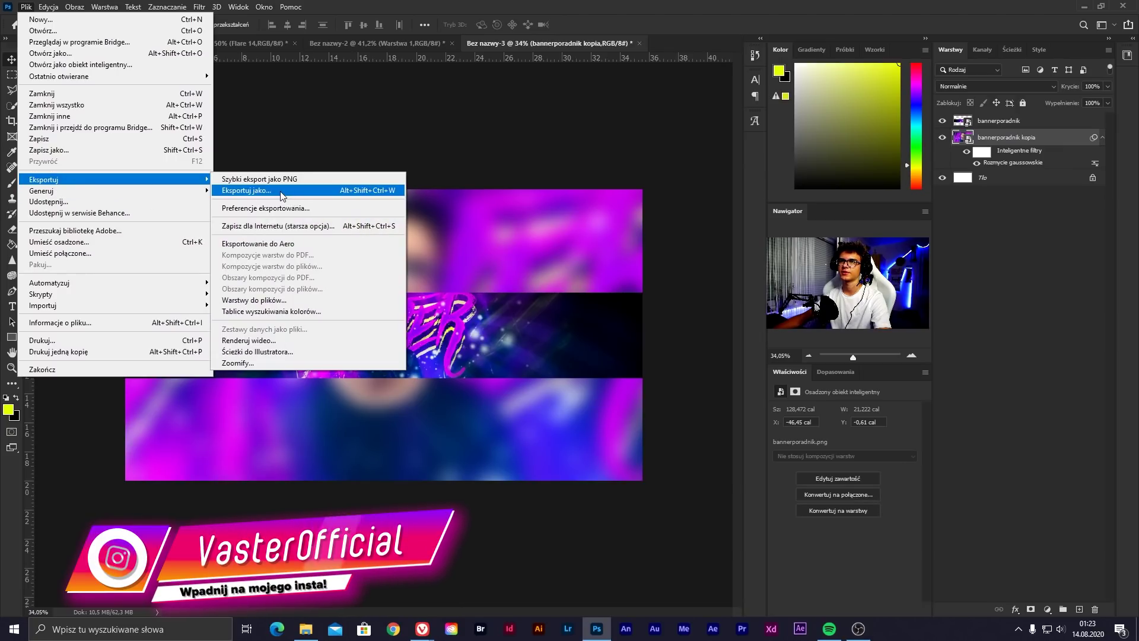
pyautogui.click(278, 190)
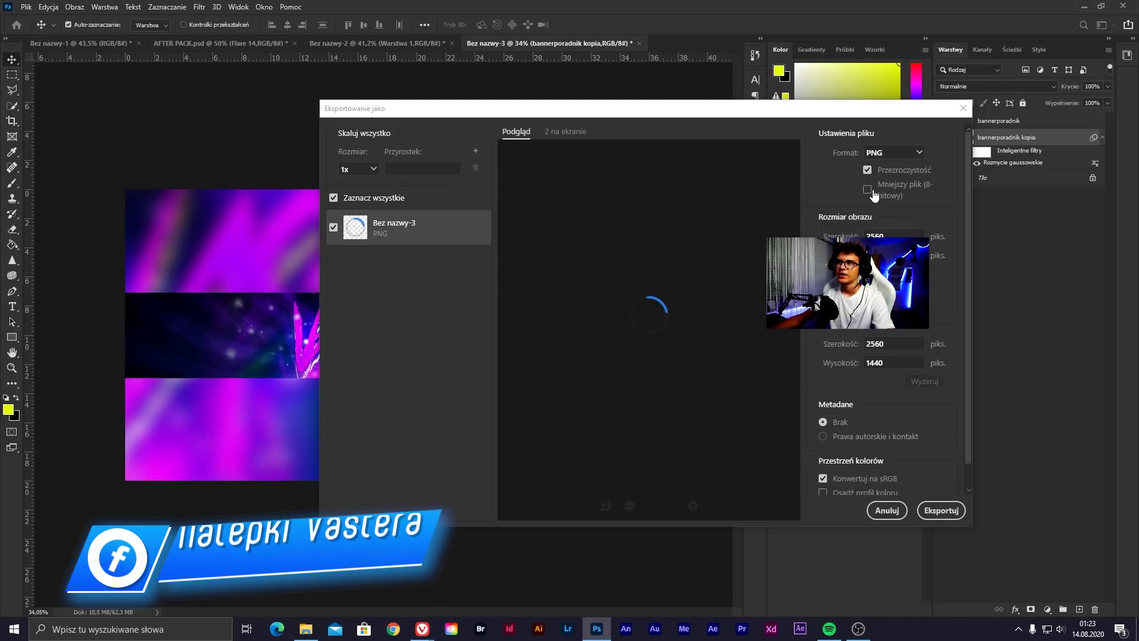
pyautogui.click(941, 511)
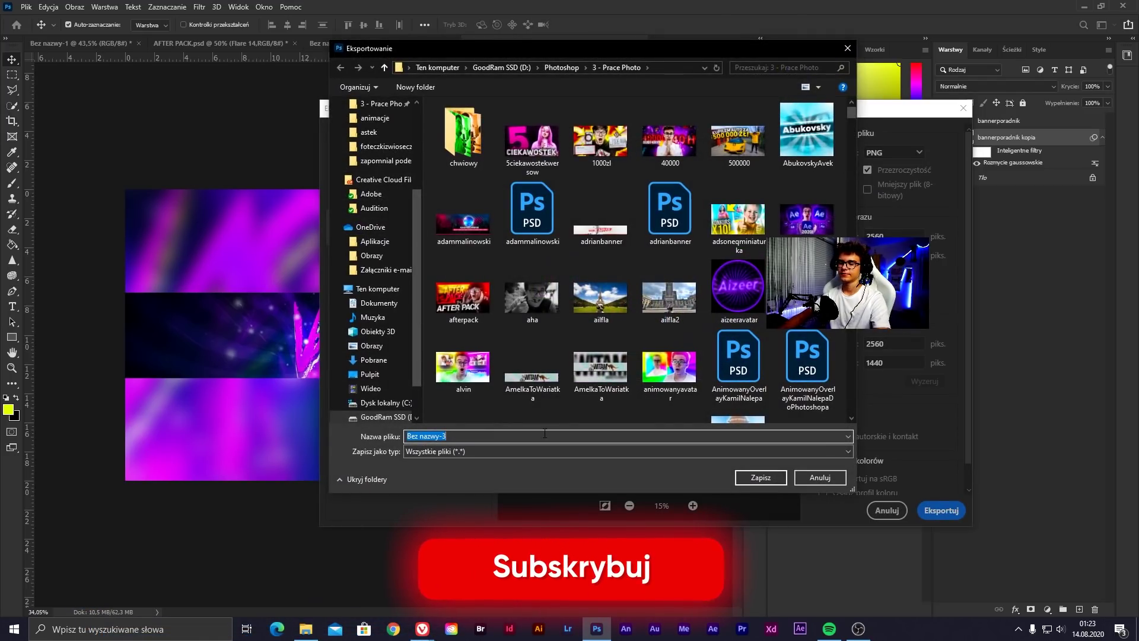
pyautogui.write('a')
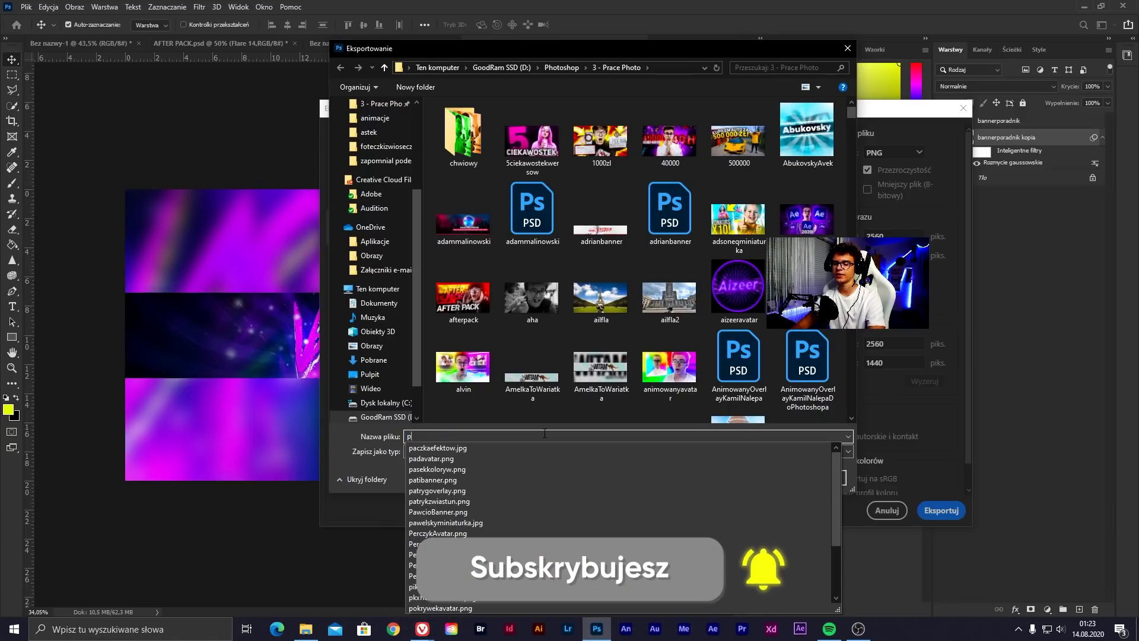
pyautogui.press('BackSpace')
pyautogui.write('bannerp')
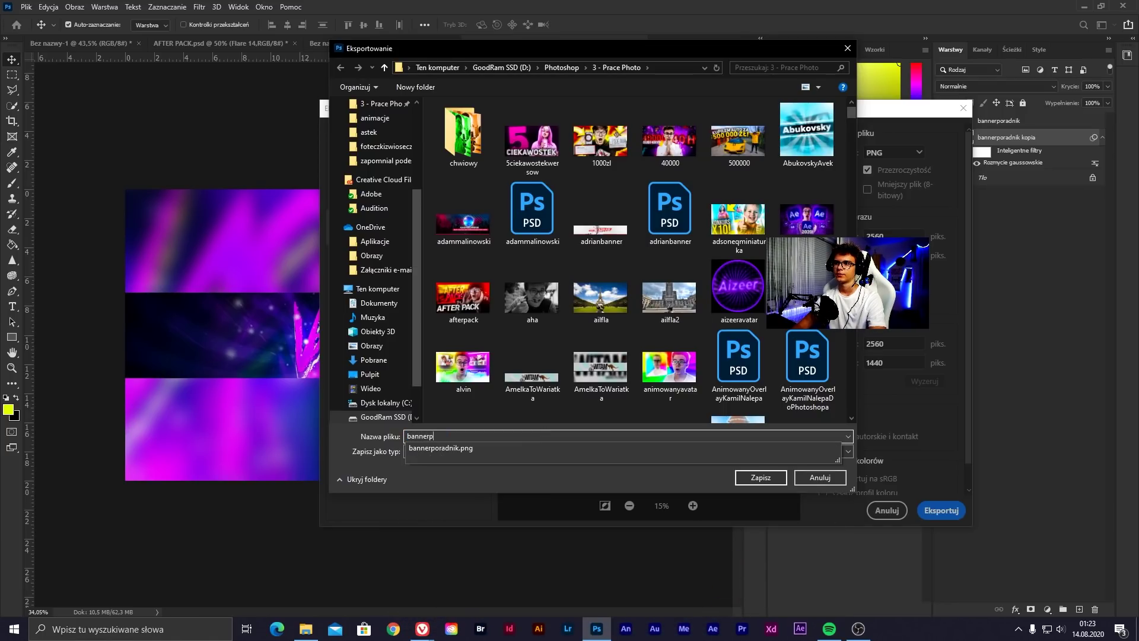
pyautogui.click(498, 448)
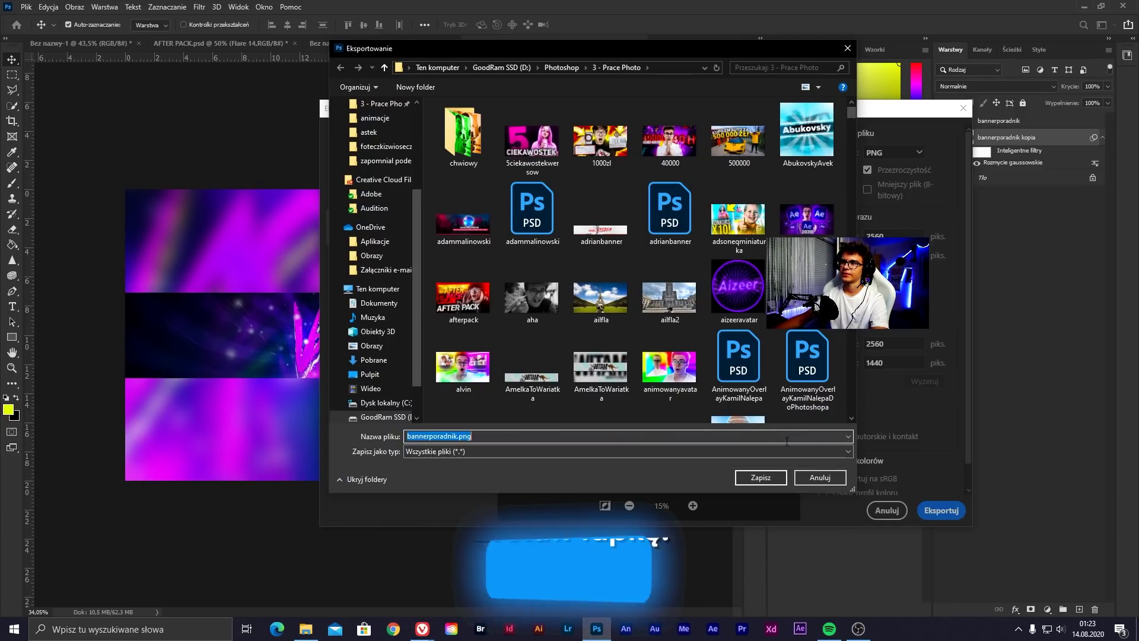
pyautogui.click(761, 477)
pyautogui.click(598, 314)
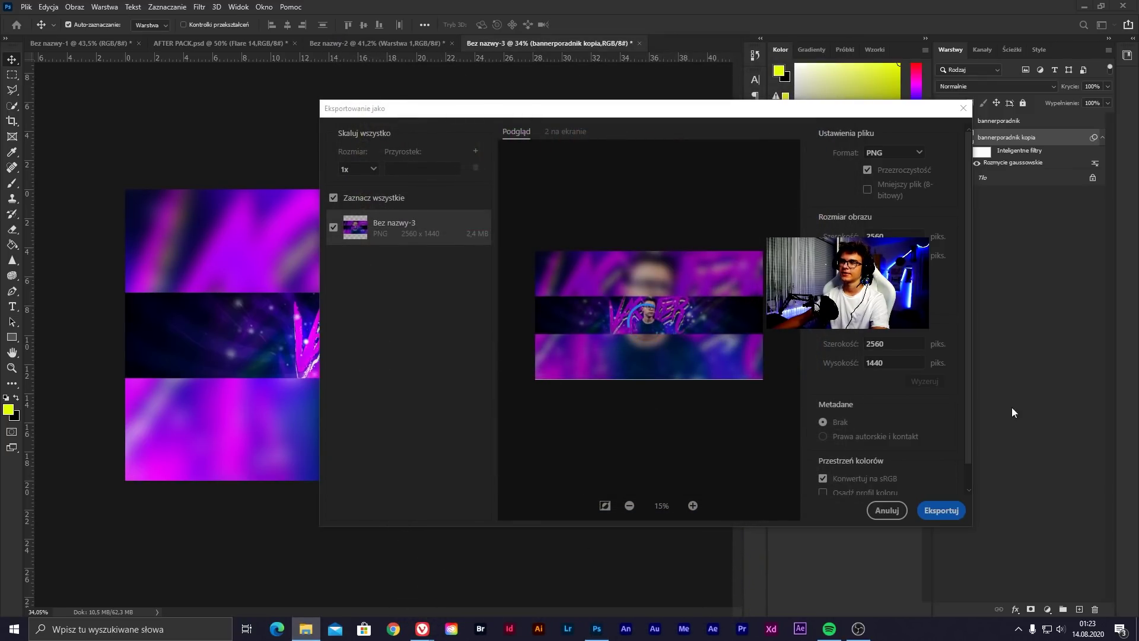
pyautogui.doubleClick(739, 430)
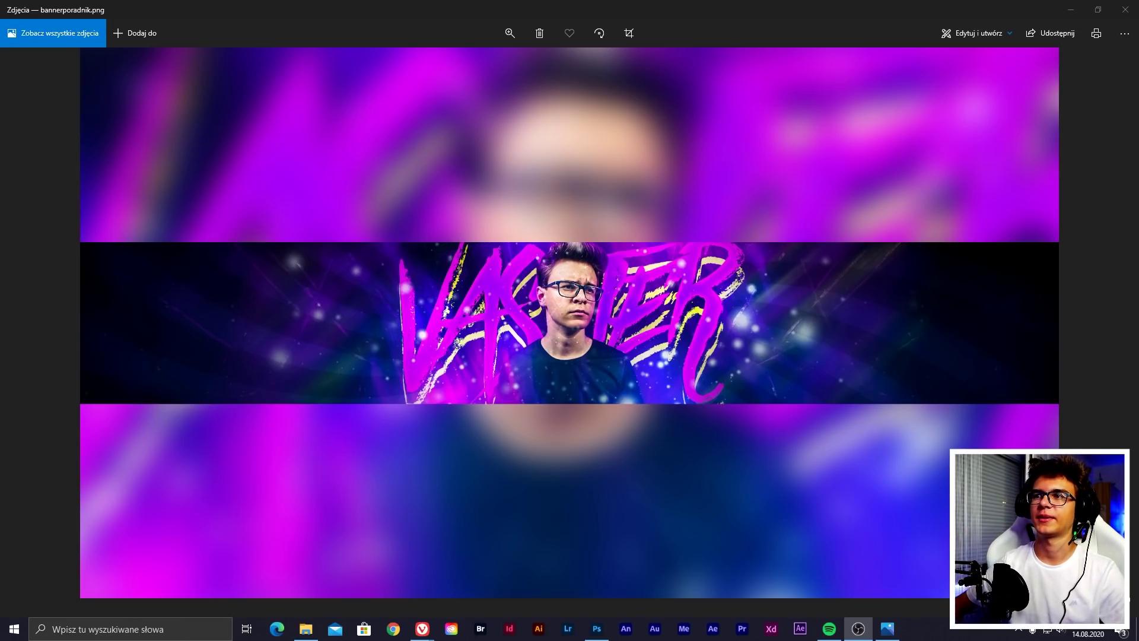
# Zoom in and out on bannerporadnik.png in Photos, then close Photos and the Explorer window
pyautogui.scroll(3, 280, 322)
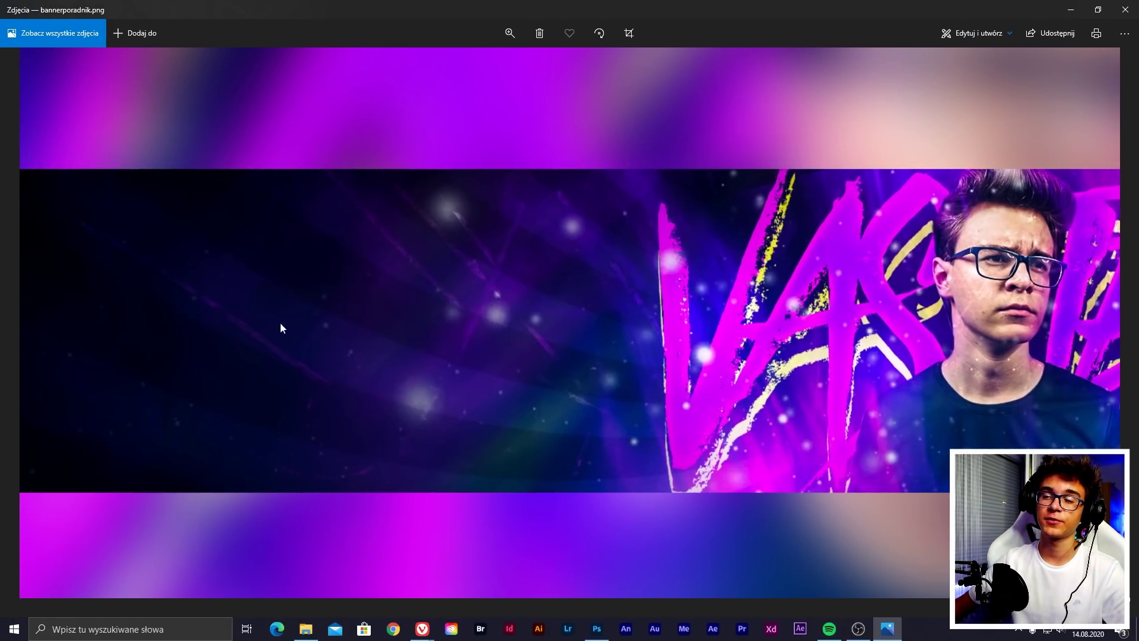
pyautogui.scroll(-3, 312, 344)
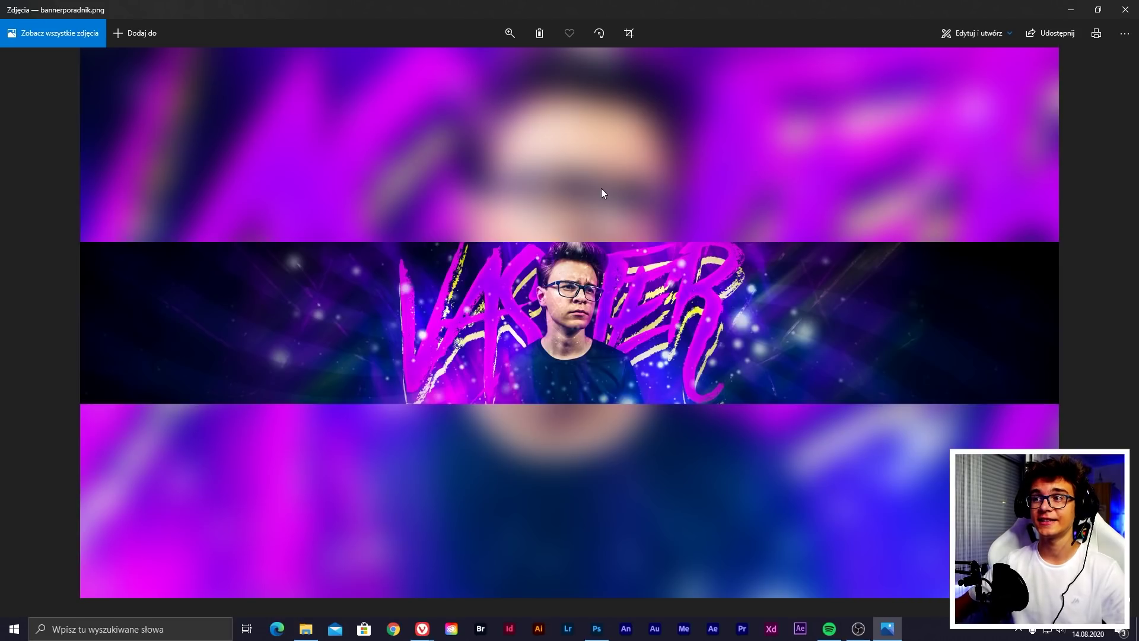
pyautogui.scroll(2, 559, 328)
pyautogui.scroll(-2, 710, 338)
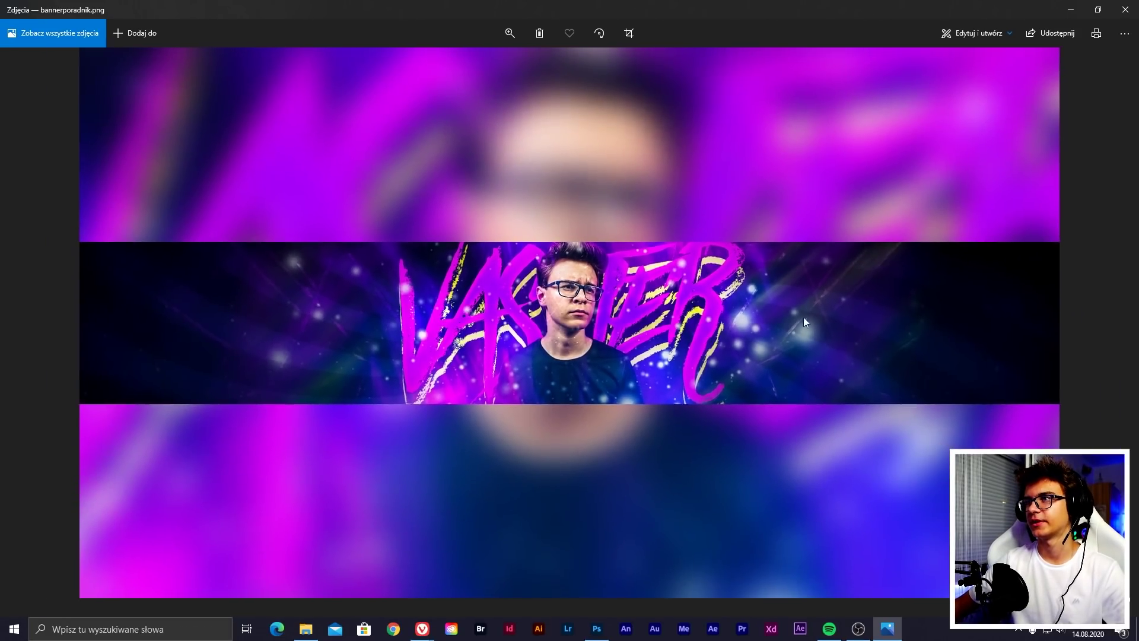
pyautogui.click(1125, 10)
pyautogui.click(765, 81)
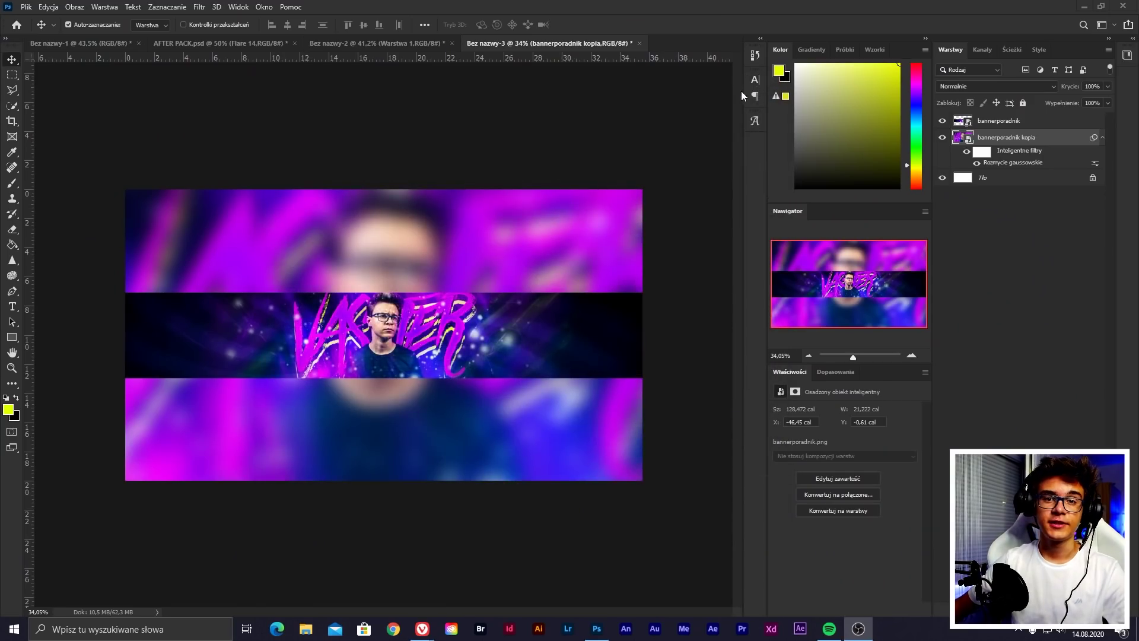